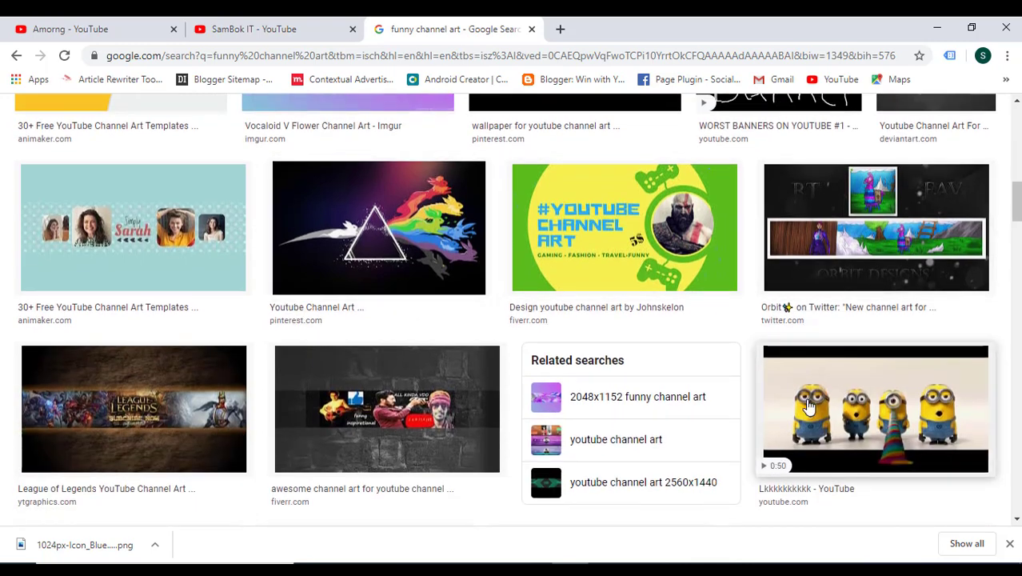
- Browse the funny channel art image results and preview the four-minions video image and the ice-and-fire "YOUR NAME" banner
scroll(800, 360, down, 3)
click(869, 226)
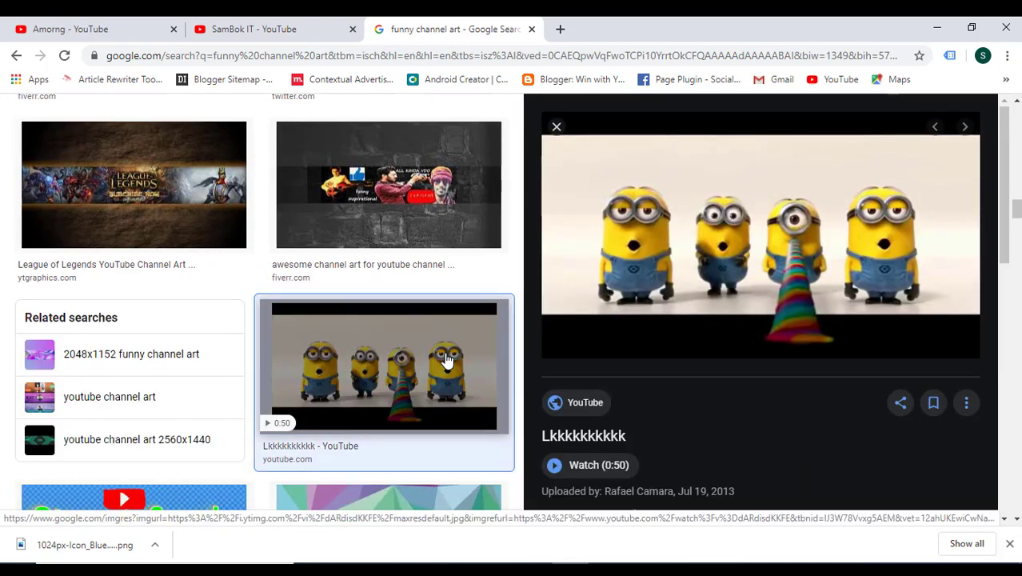
scroll(448, 361, down, 4)
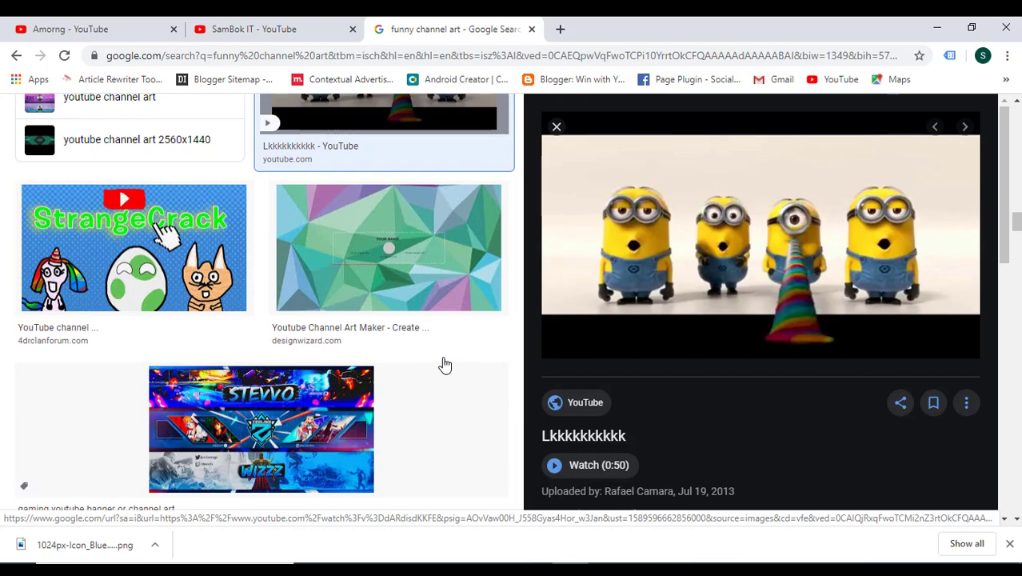
scroll(520, 376, down, 10)
scroll(498, 373, up, 4)
scroll(498, 373, down, 5)
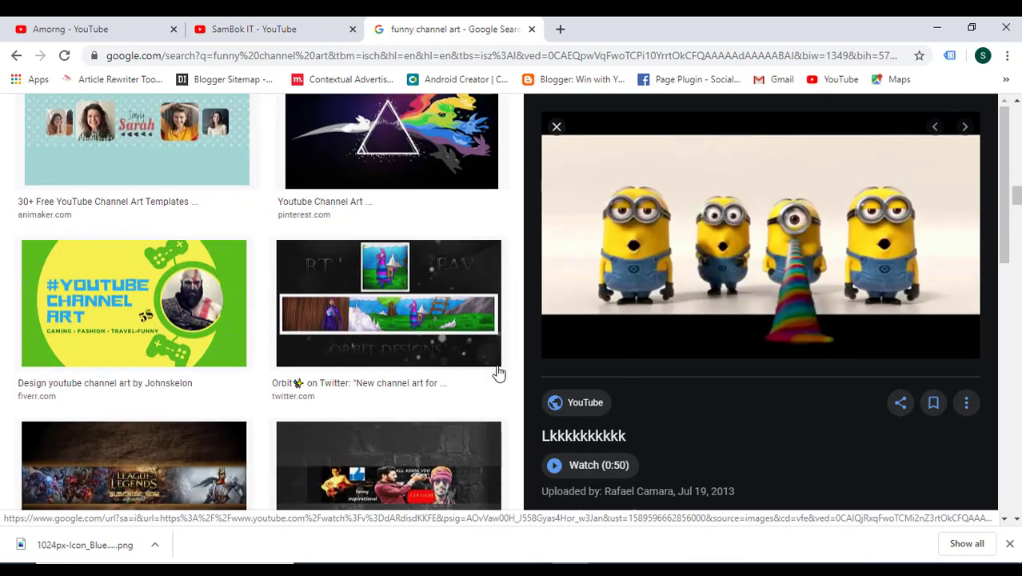
scroll(454, 362, down, 10)
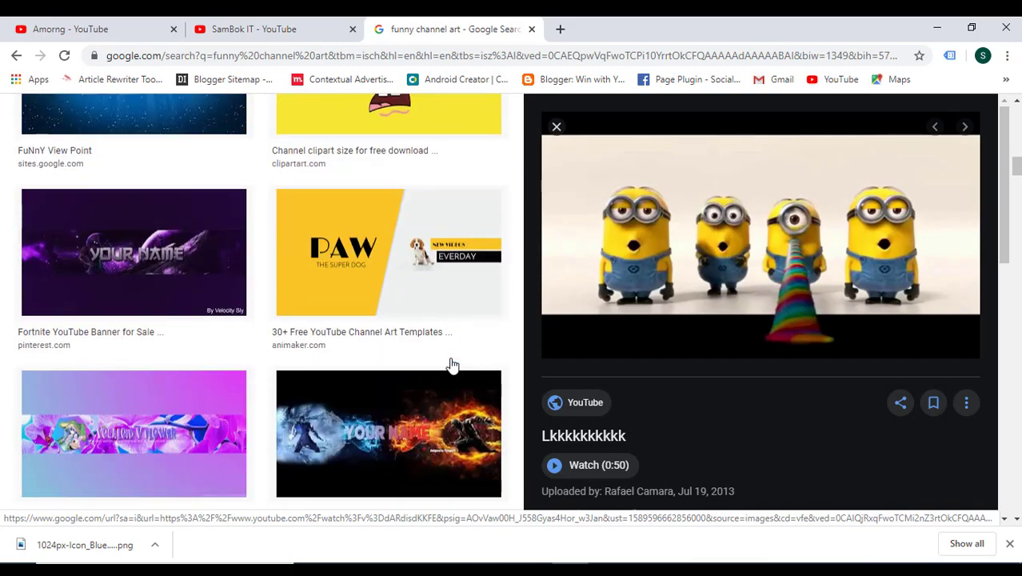
click(396, 428)
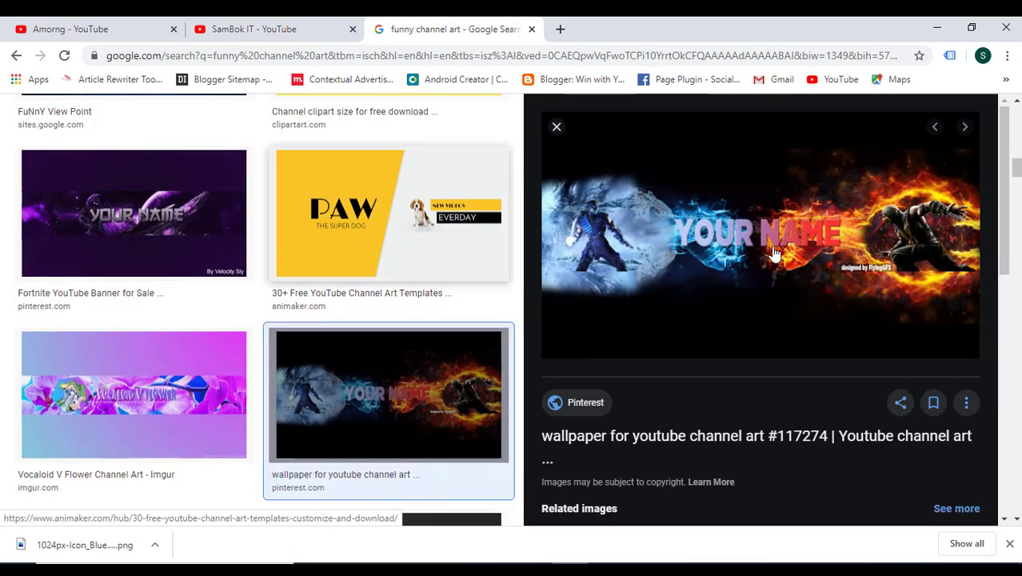
scroll(407, 361, up, 15)
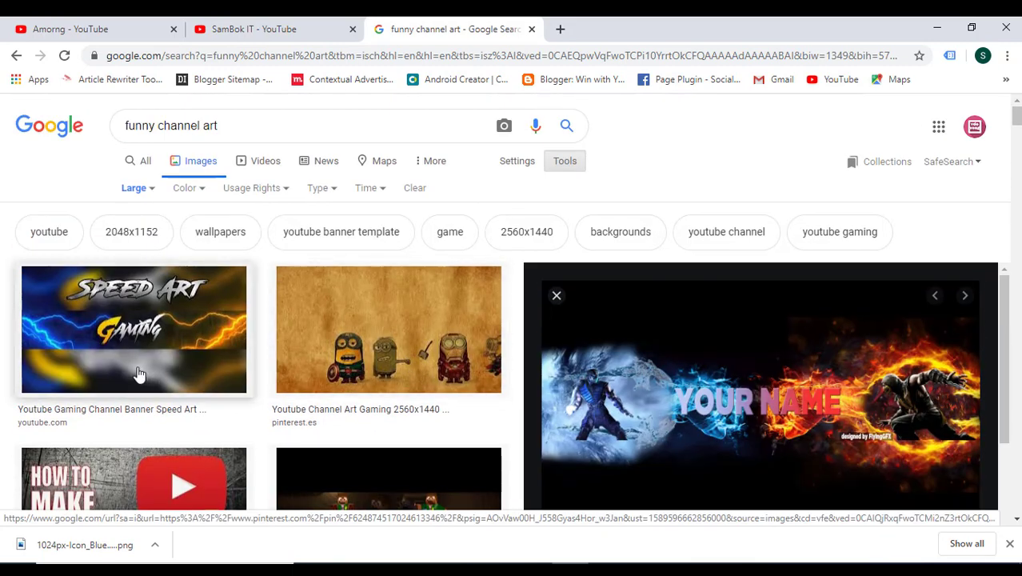
- Save the "Youtube Channel Art Gaming 2560x1440" minions image to the Music folder as a JPEG
click(432, 349)
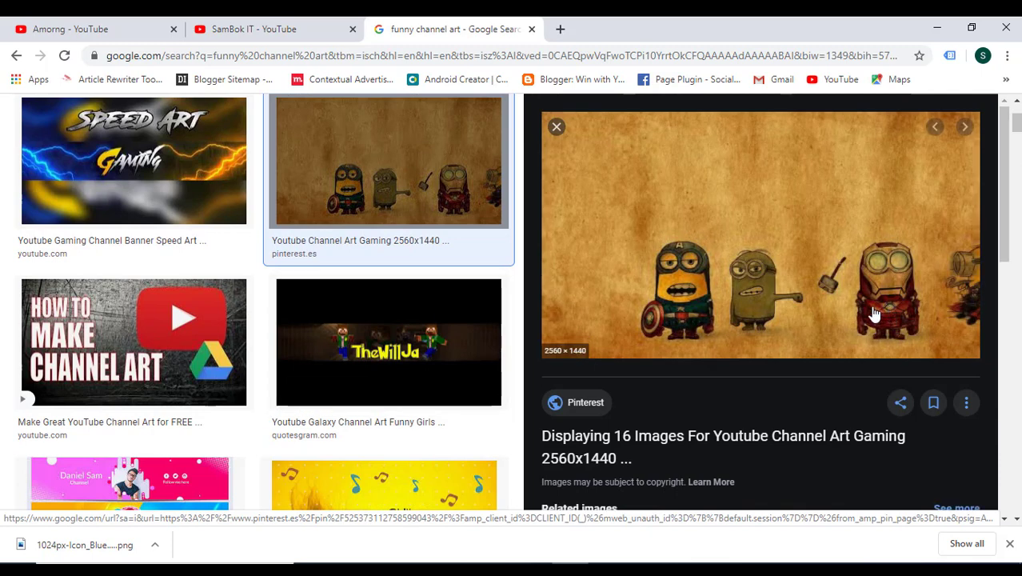
right_click(677, 252)
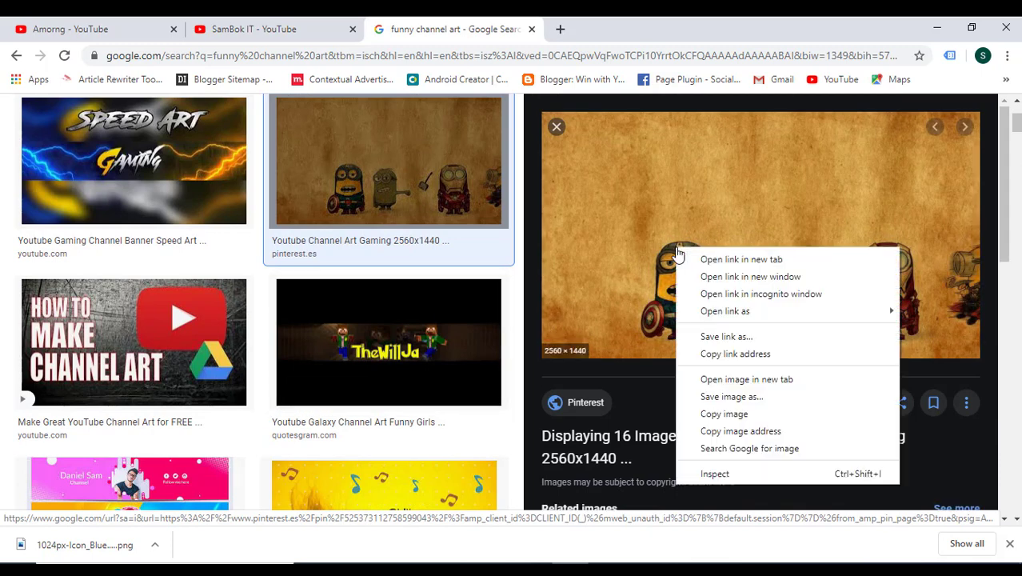
click(727, 400)
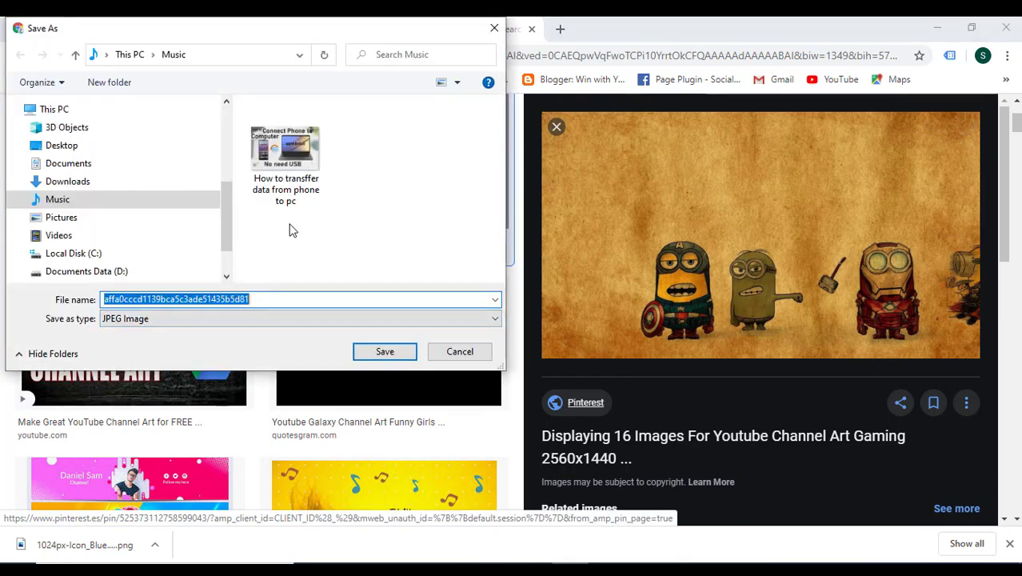
click(368, 350)
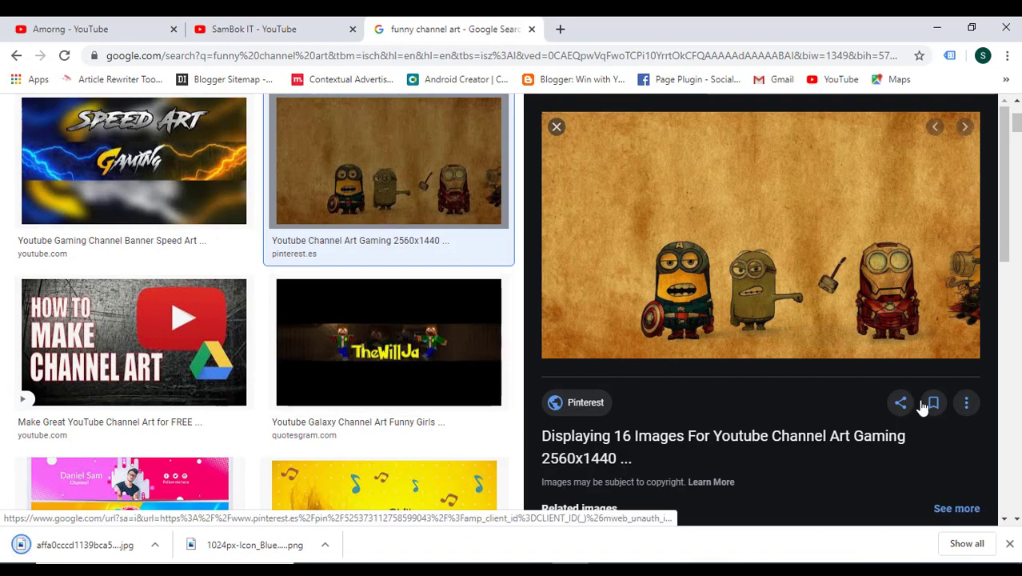
- Return to the Amorng YouTube channel page, dismiss the channel art dialog and open the channel icon for editing
scroll(333, 201, up, 3)
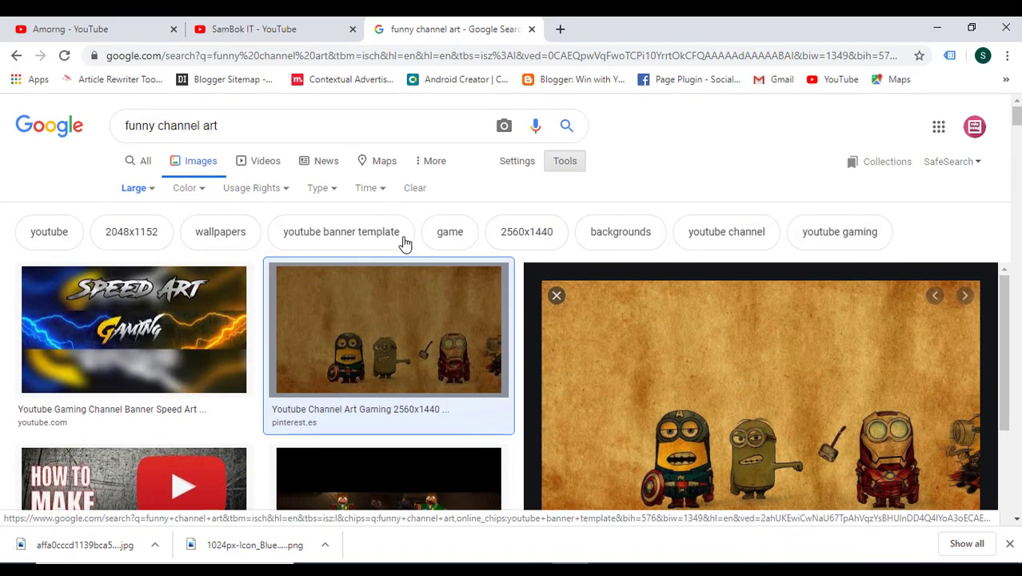
click(72, 29)
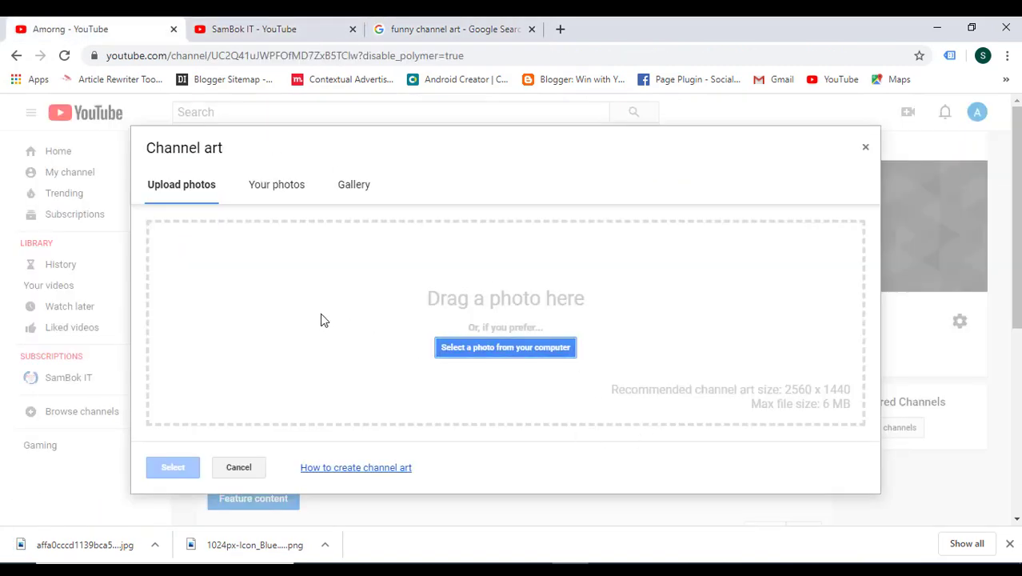
click(863, 151)
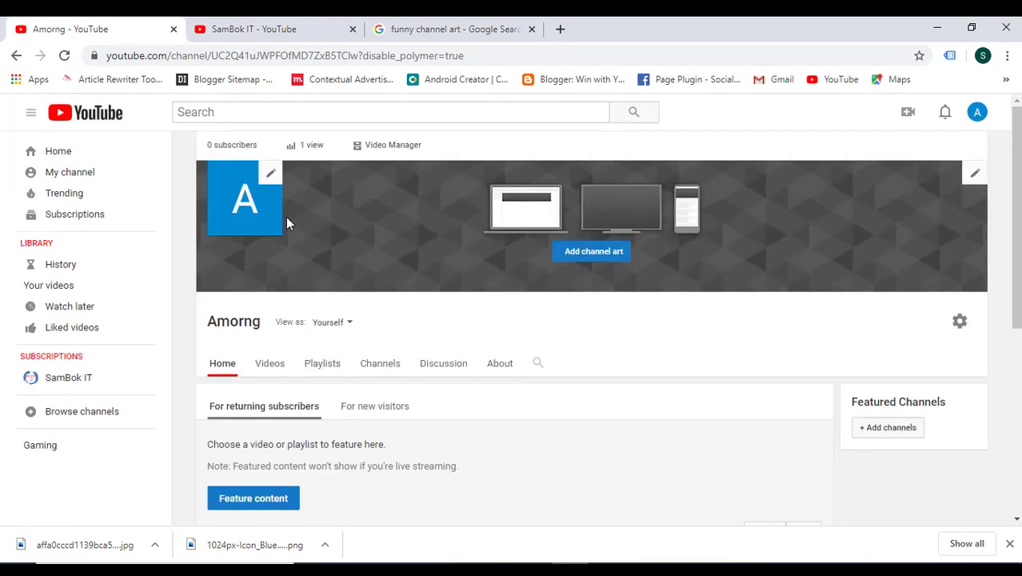
click(270, 178)
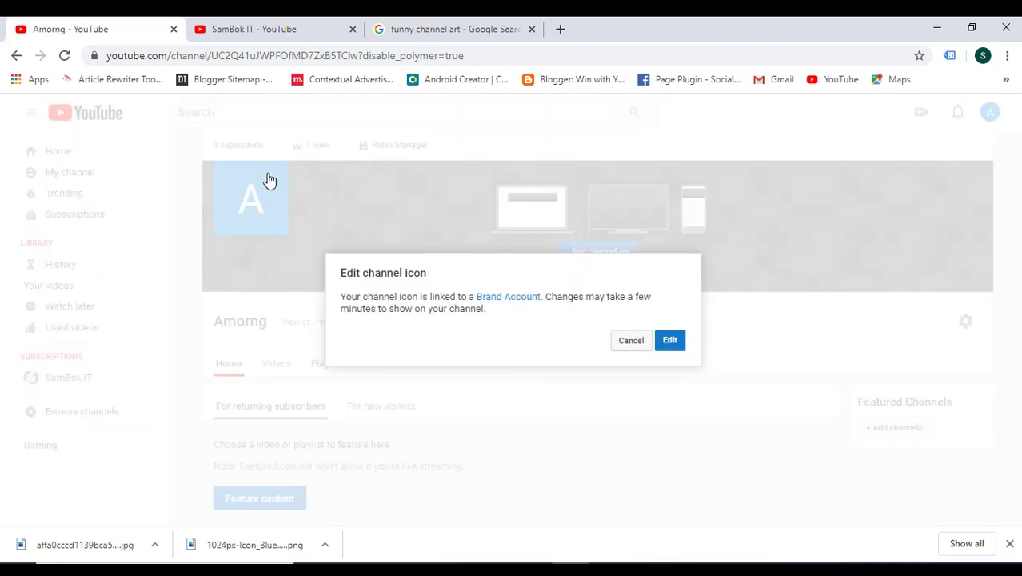
click(672, 345)
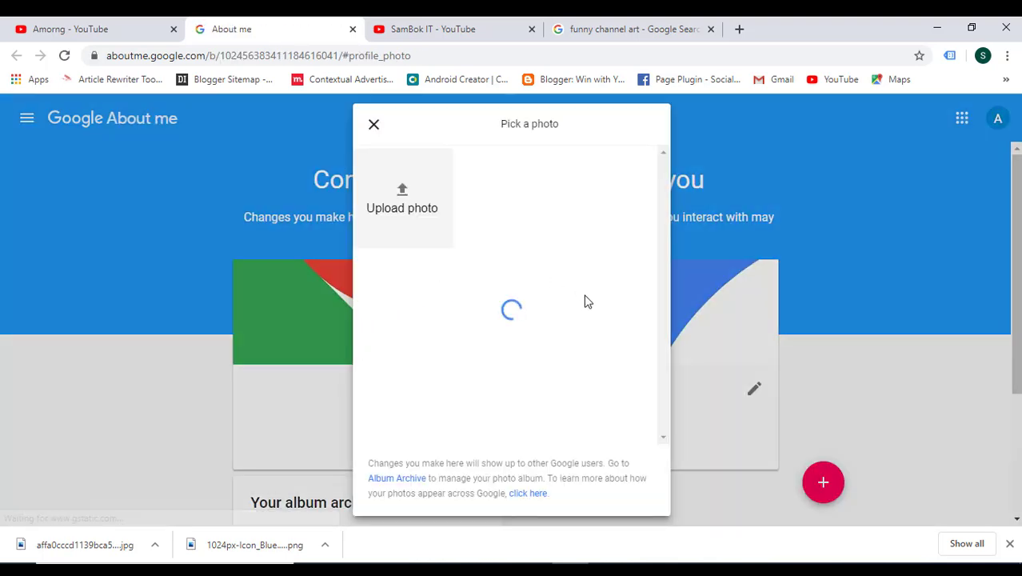
- Start a photo upload for the channel icon and select 1024px-Icon_Blue.svg in the Music folder
click(402, 195)
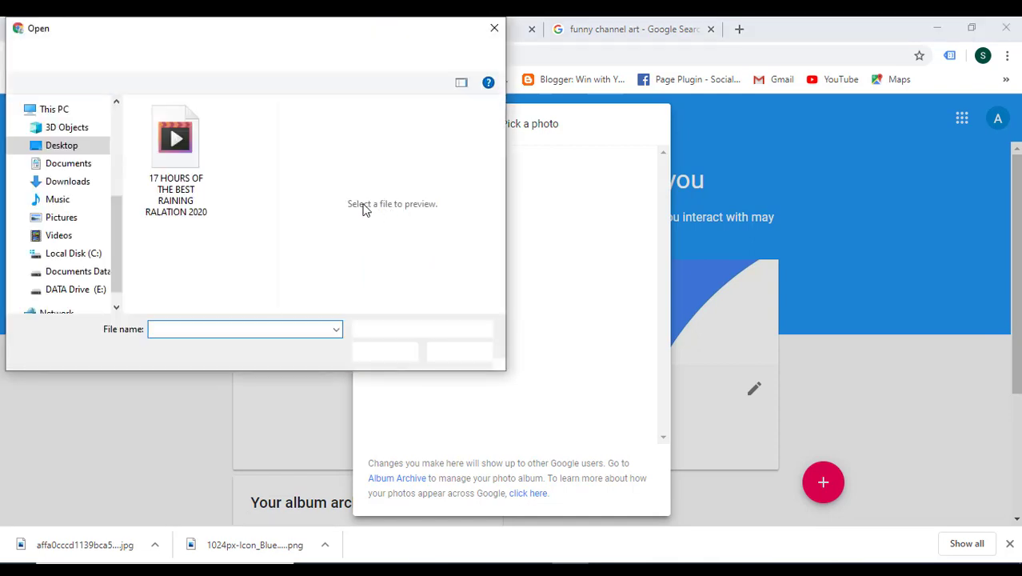
click(56, 220)
click(54, 200)
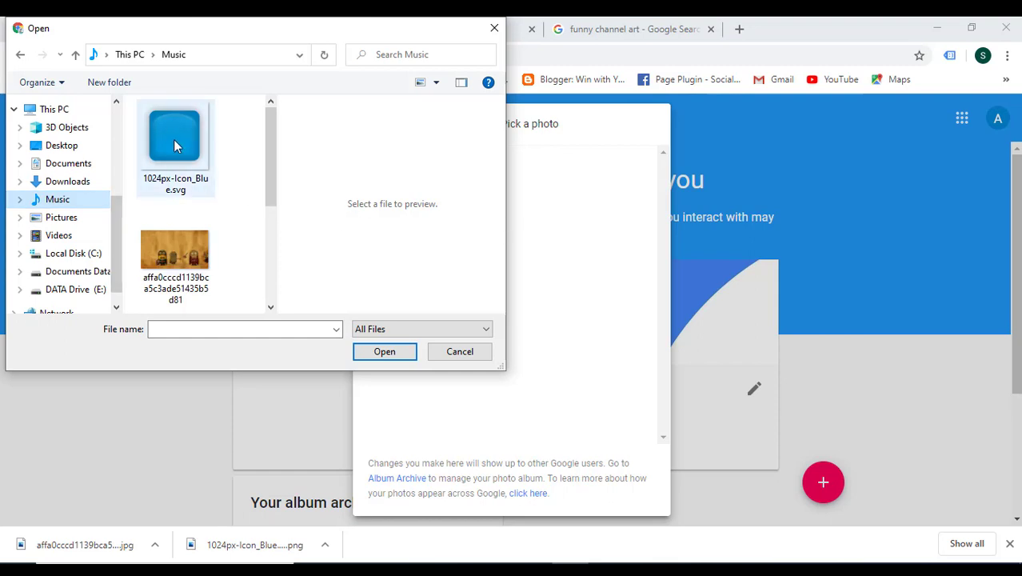
click(174, 141)
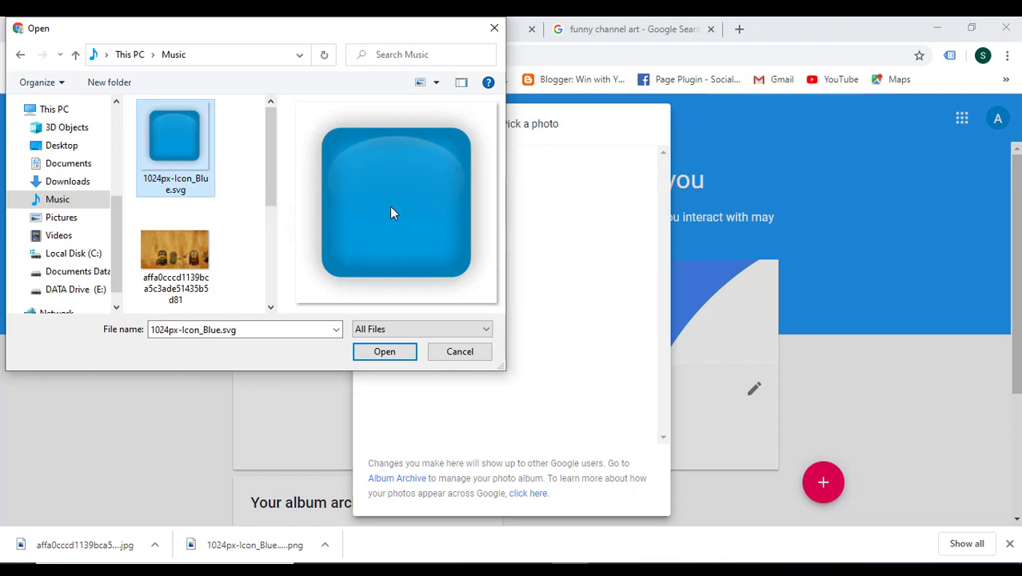
click(189, 272)
click(183, 159)
click(176, 237)
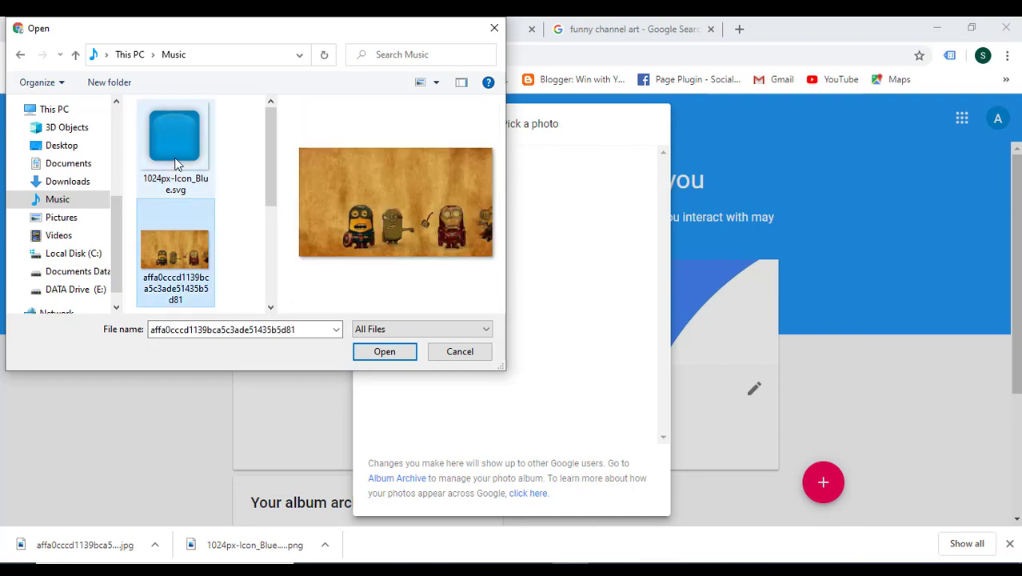
click(177, 164)
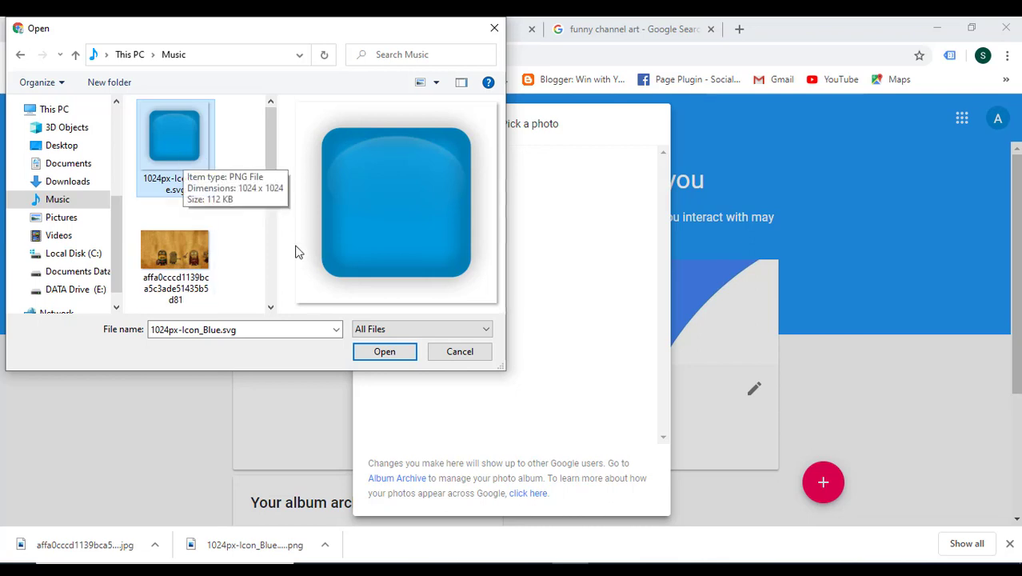
- Remove all removable properties and personal information from the 1024px-Icon_Blue.svg file itself
right_click(174, 140)
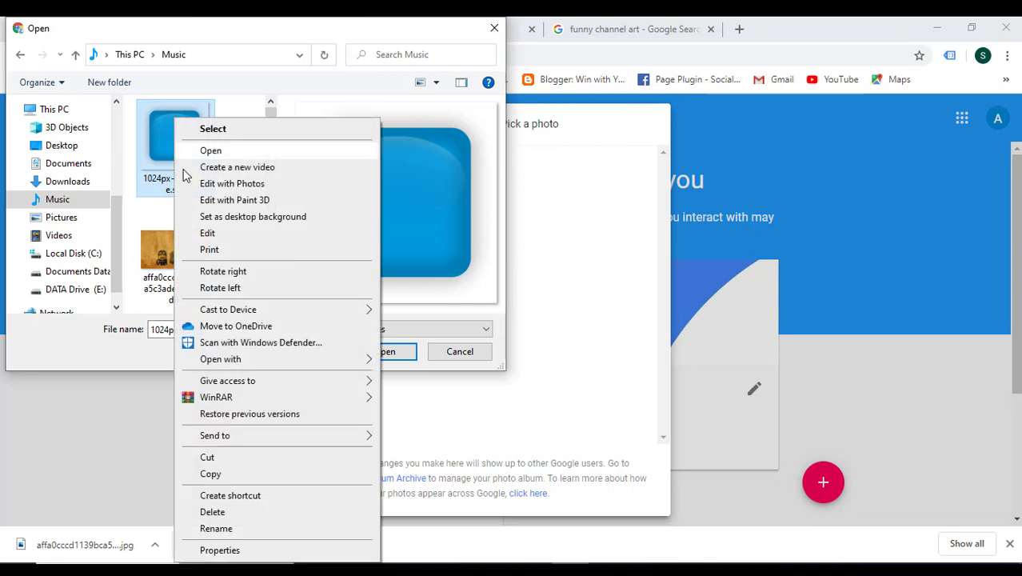
click(219, 551)
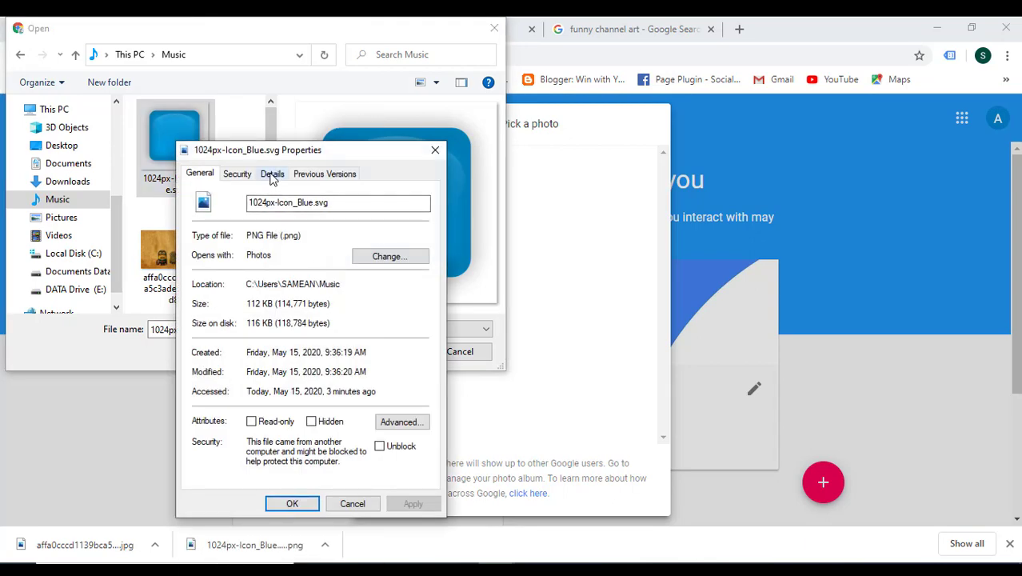
click(271, 174)
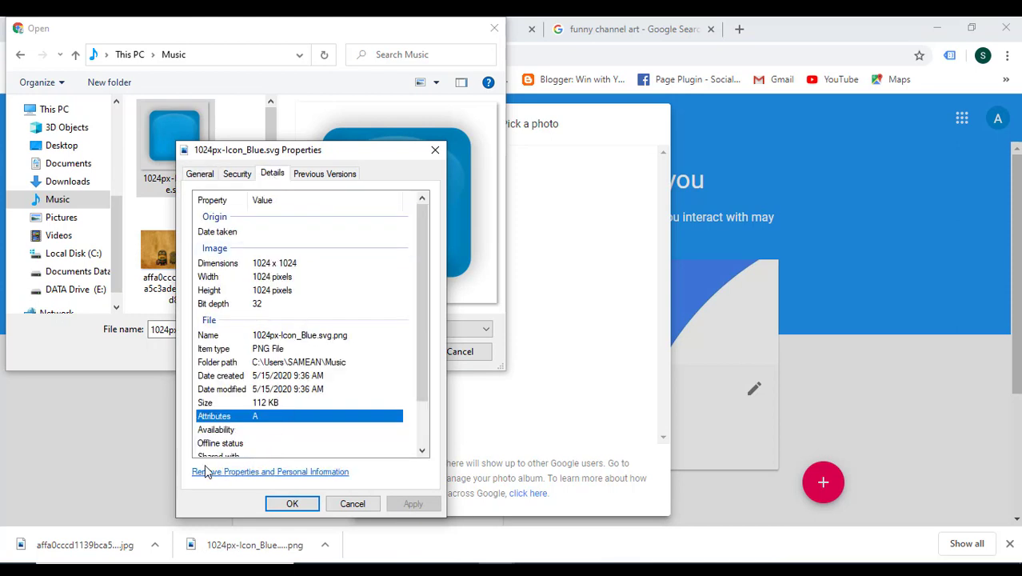
click(286, 472)
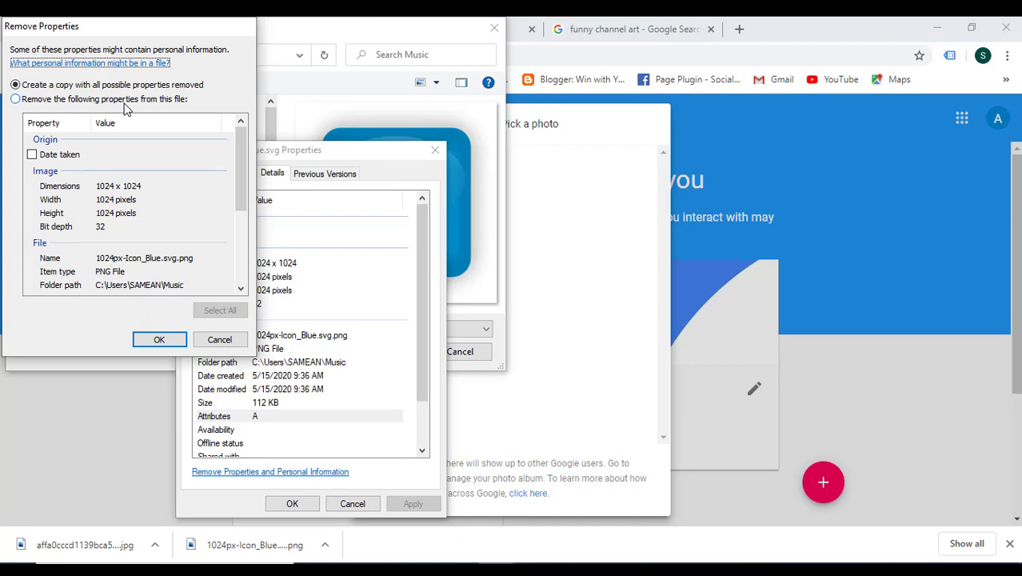
click(15, 100)
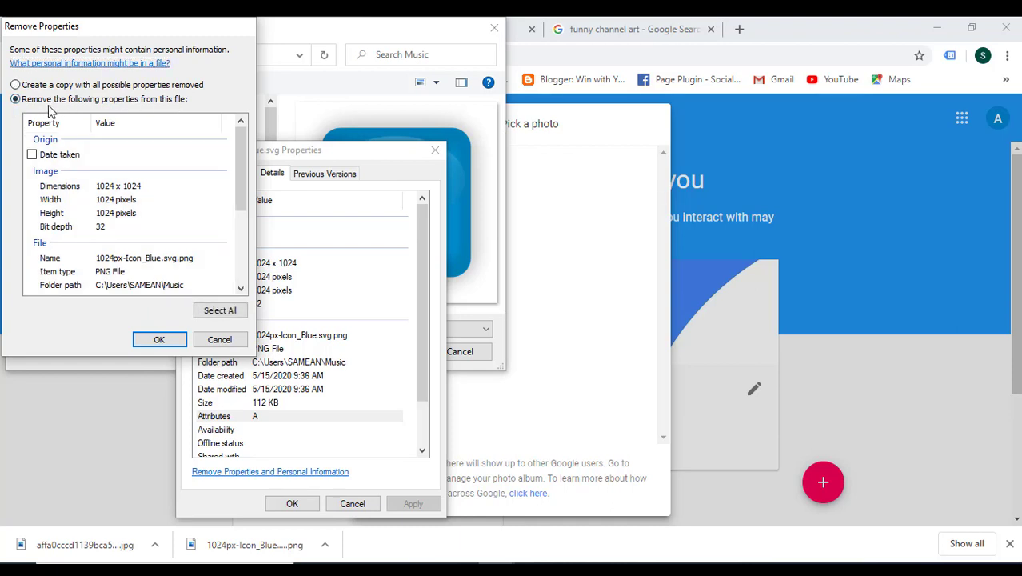
click(223, 317)
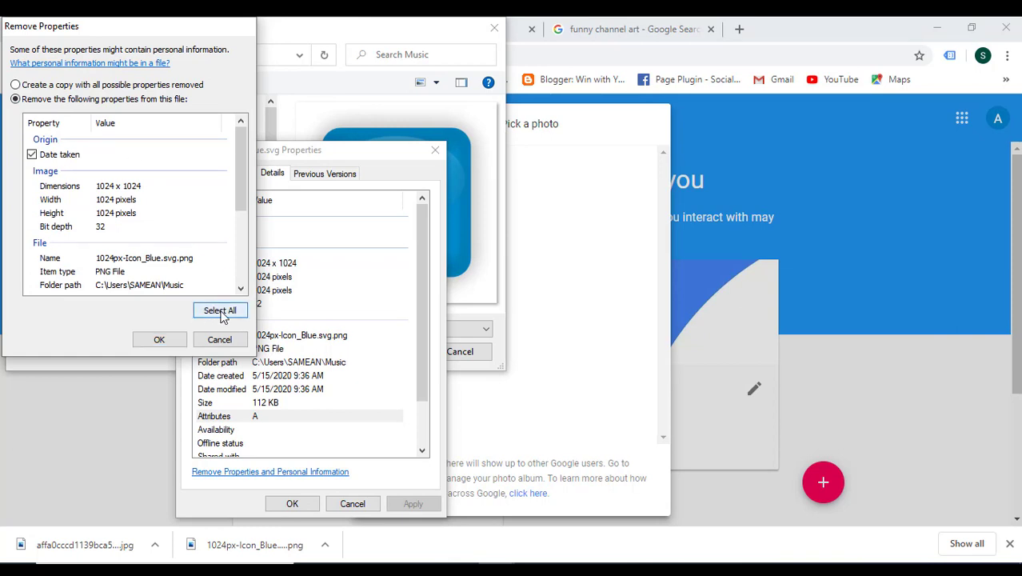
click(159, 340)
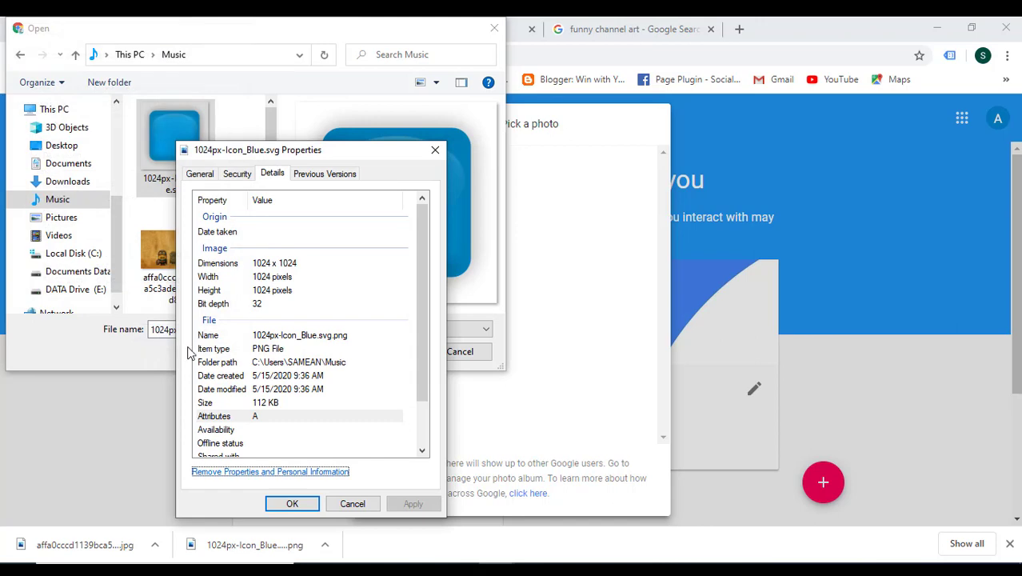
click(292, 505)
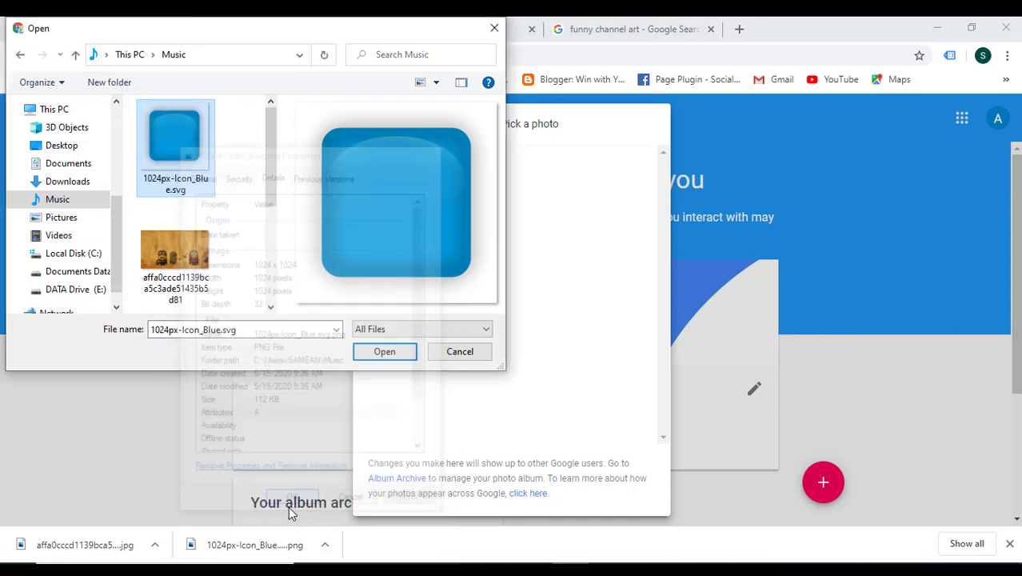
- Rename the blue icon file as Amorng and select it
right_click(180, 192)
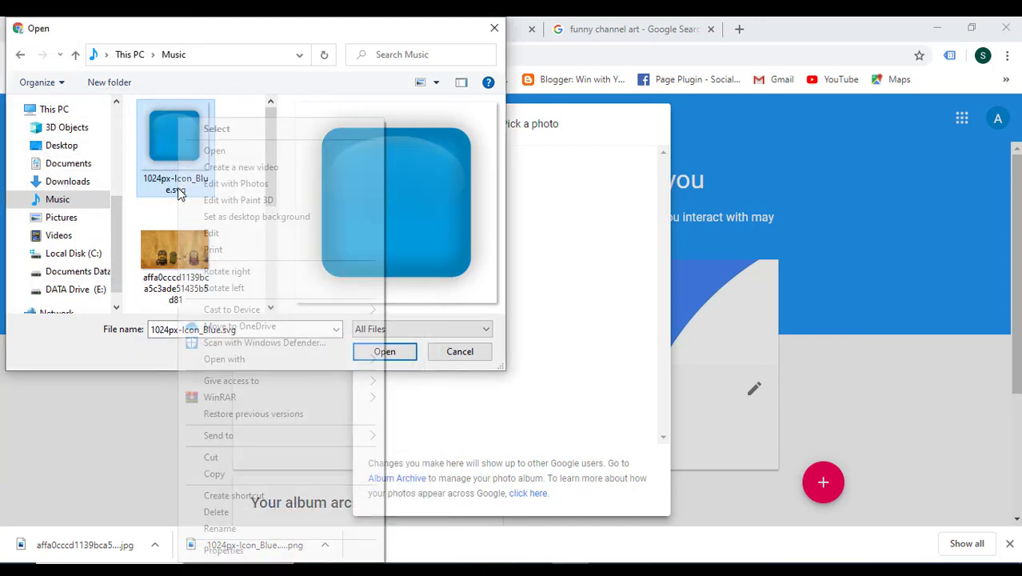
click(217, 529)
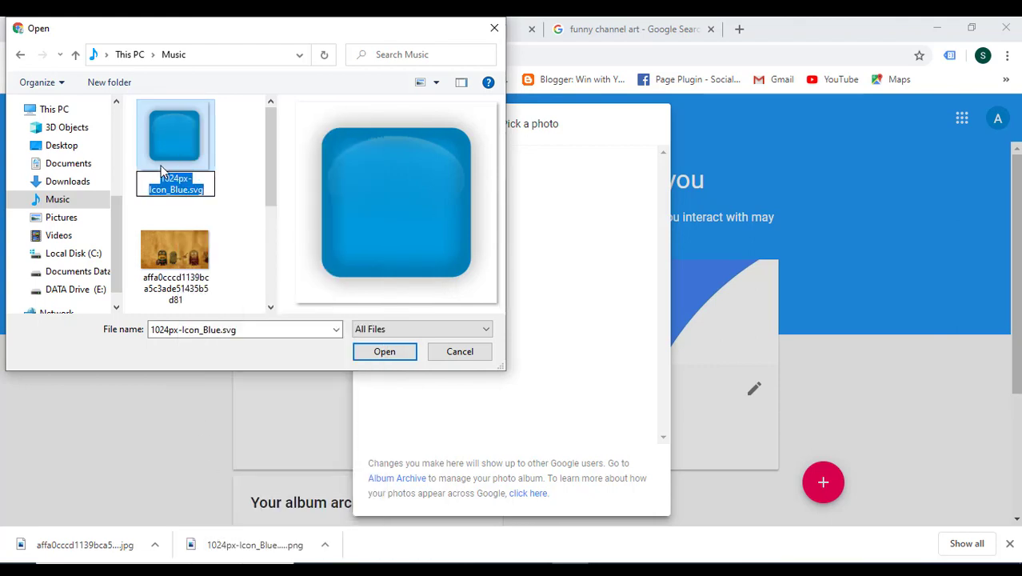
text(Amor)
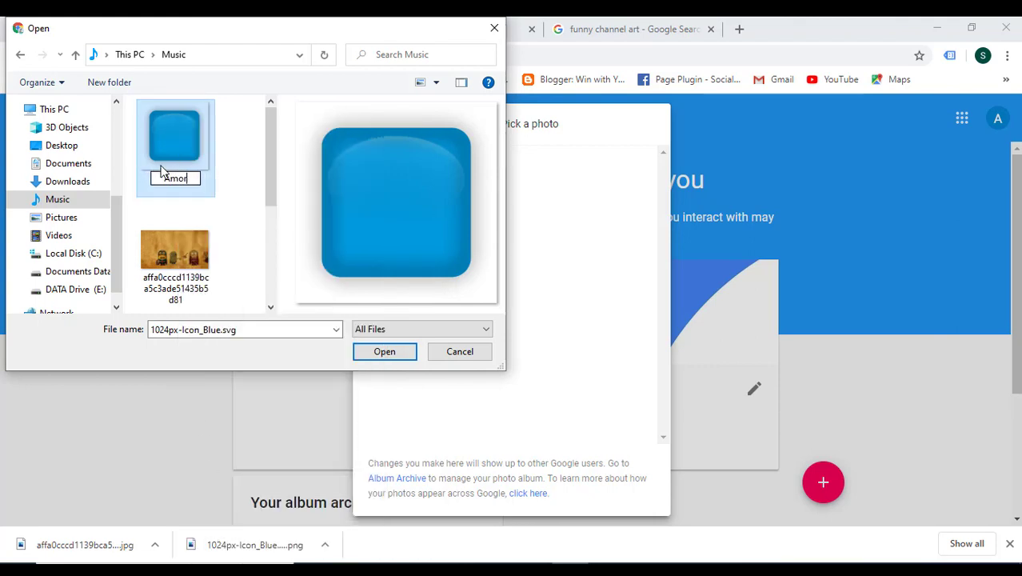
text(ng)
click(286, 137)
click(188, 142)
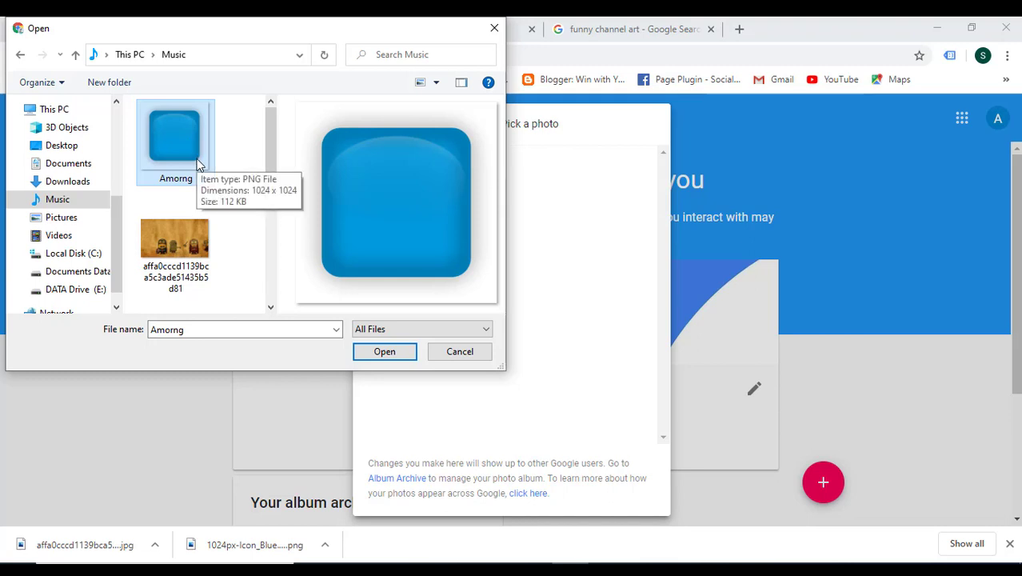
- Remove all removable properties and personal information from the minion banner image file itself
click(184, 239)
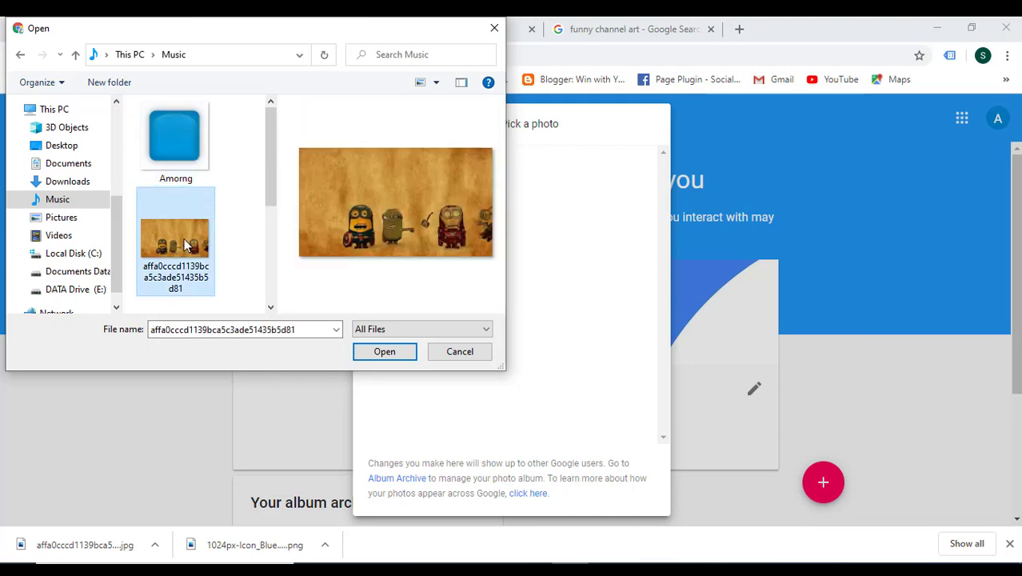
right_click(184, 238)
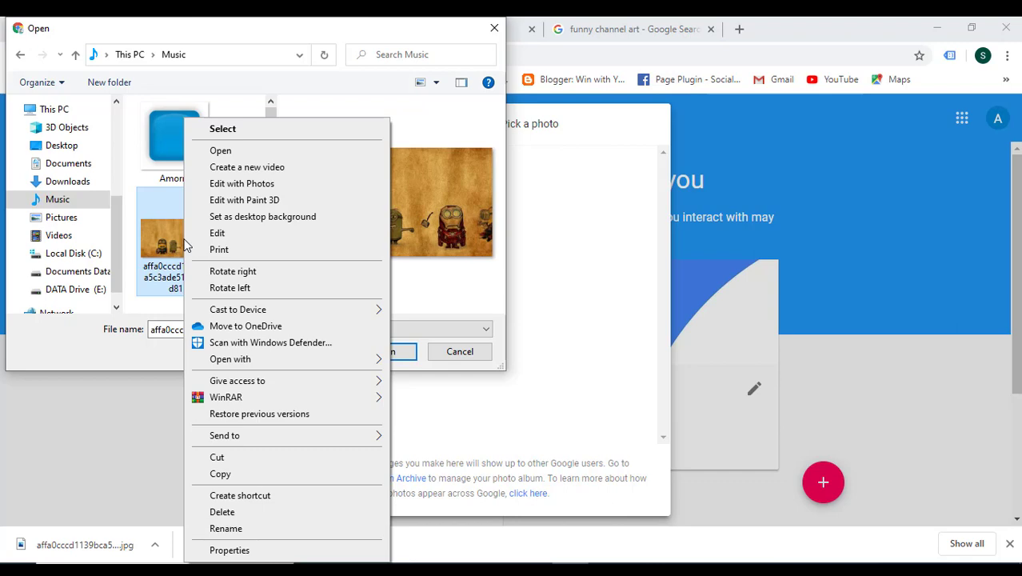
click(230, 552)
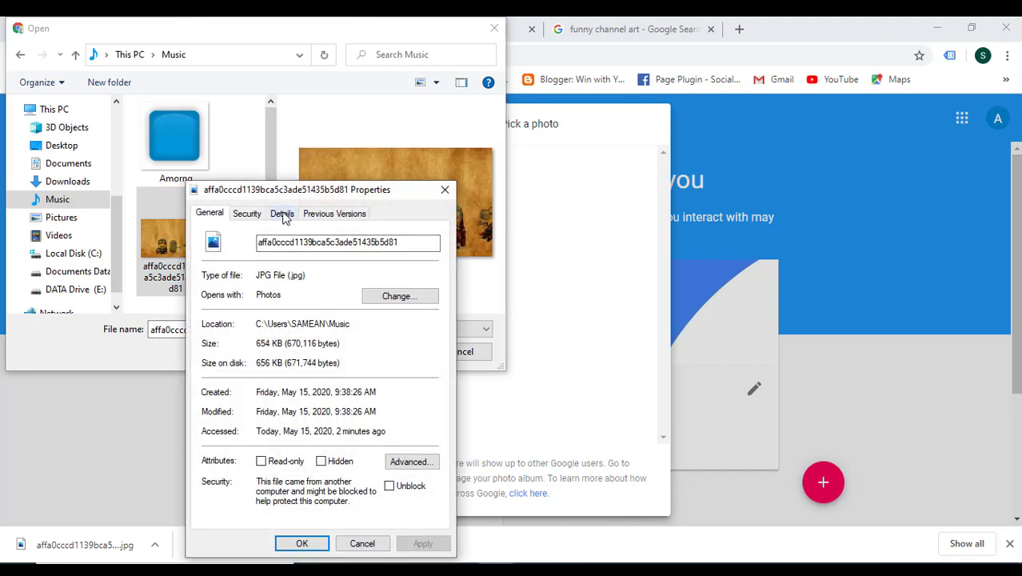
click(281, 214)
click(259, 515)
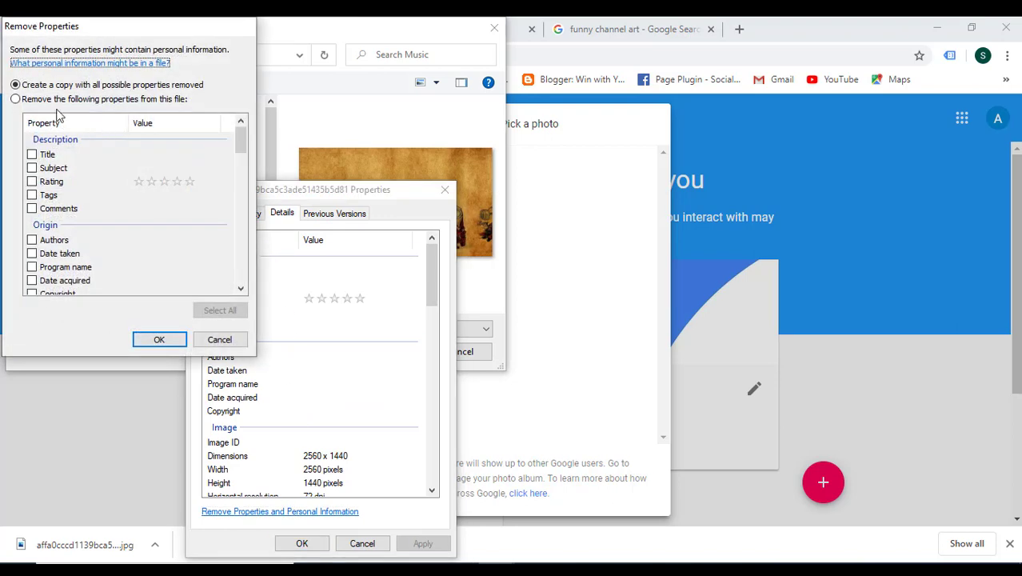
click(45, 100)
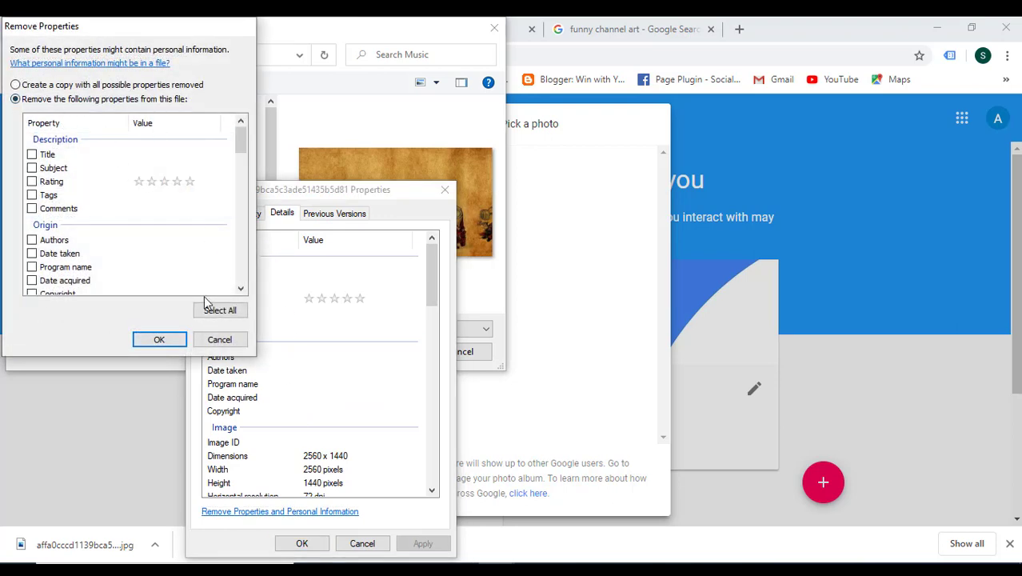
click(215, 310)
click(157, 339)
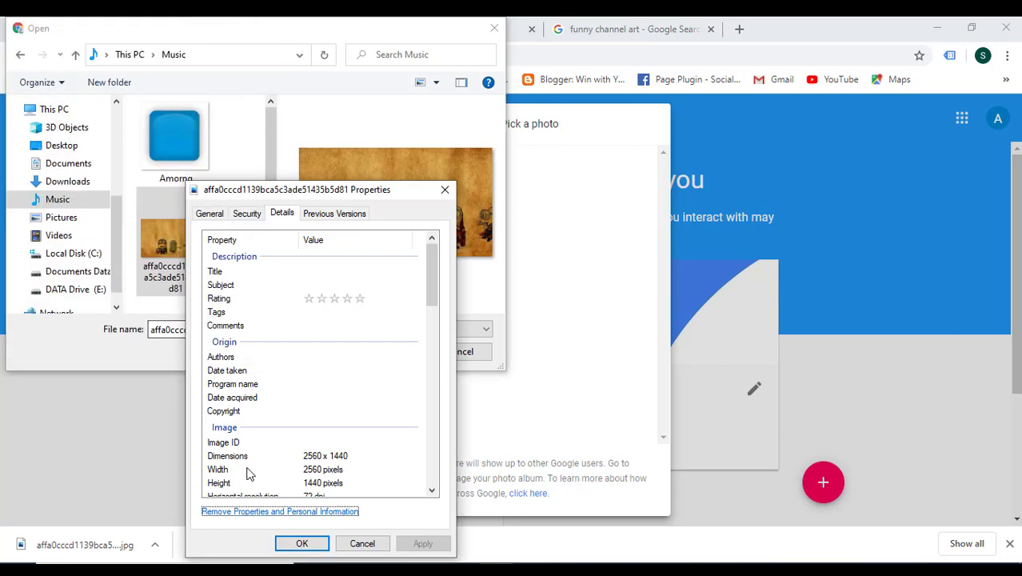
click(302, 543)
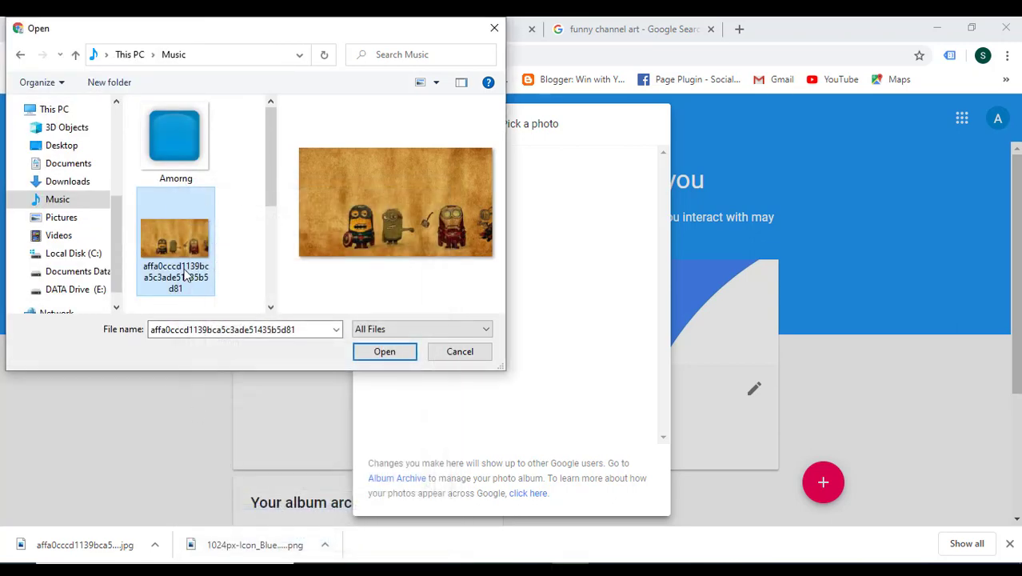
- Rename the minion banner image file as Amorng Channel Art
right_click(185, 274)
click(224, 529)
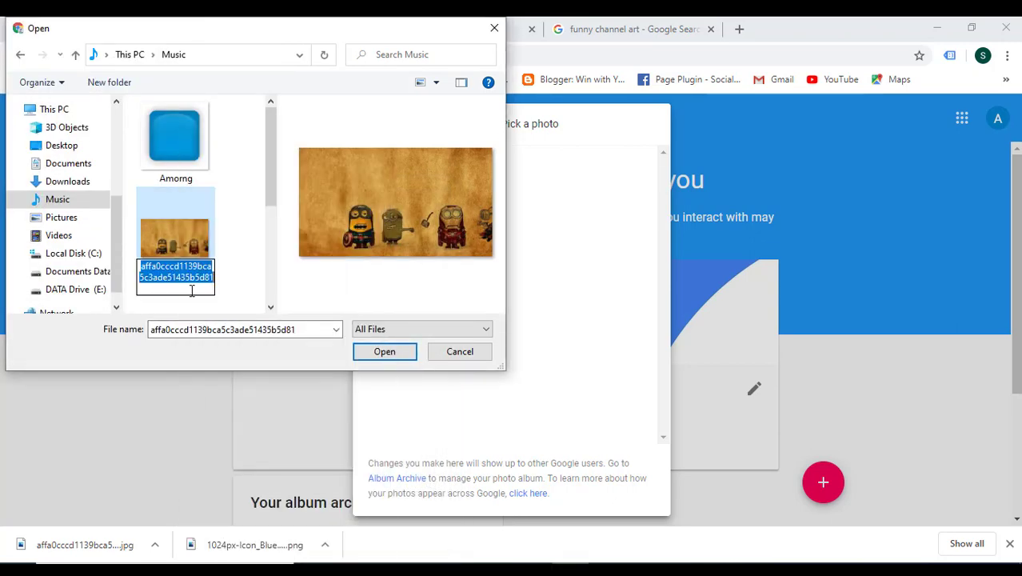
text(Chief)
key(BackSpace)
key(BackSpace)
key(BackSpace)
key(BackSpace)
key(BackSpace)
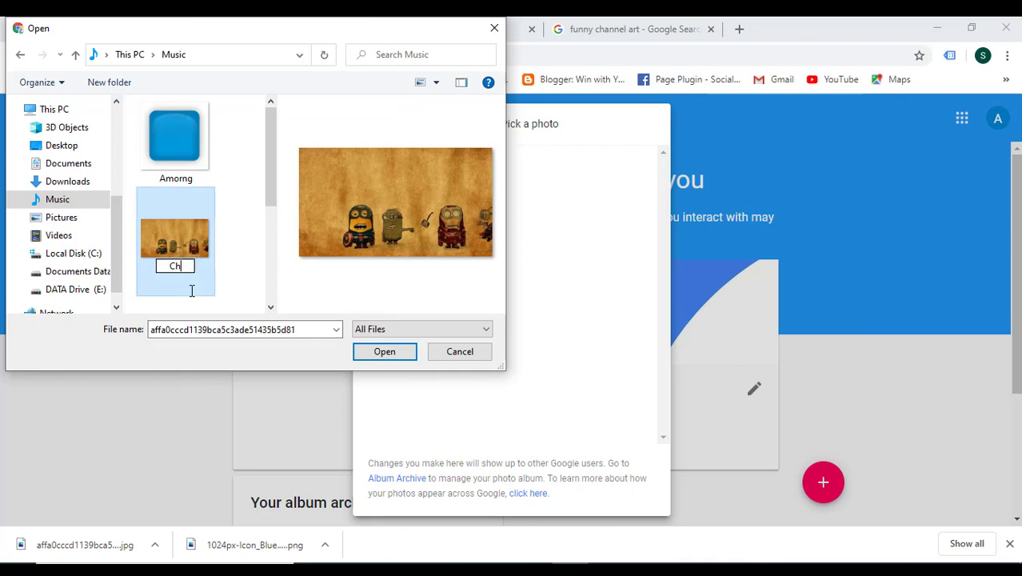
text(Among)
key(BackSpace)
key(BackSpace)
text(rng Ch)
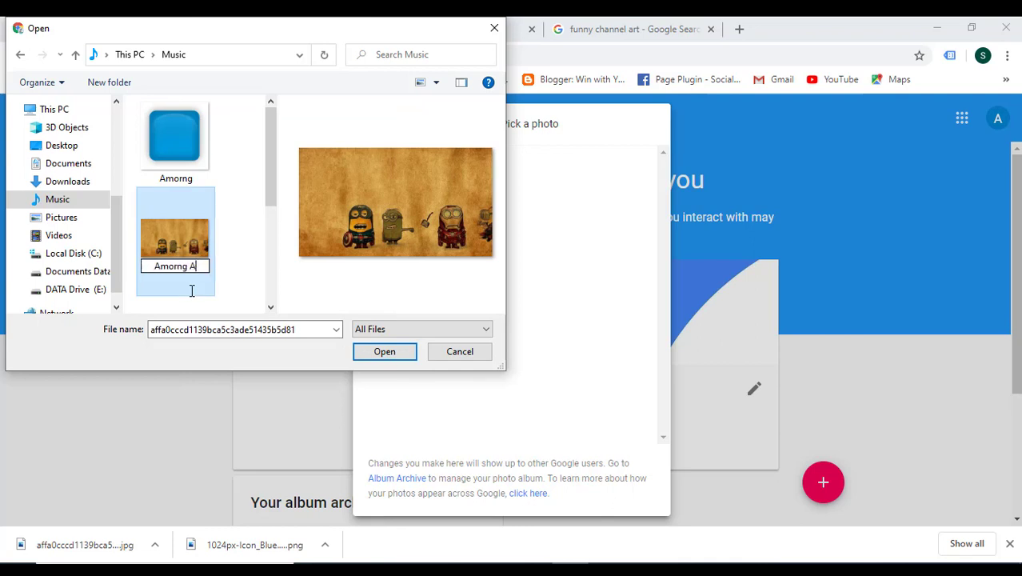
text(hannel)
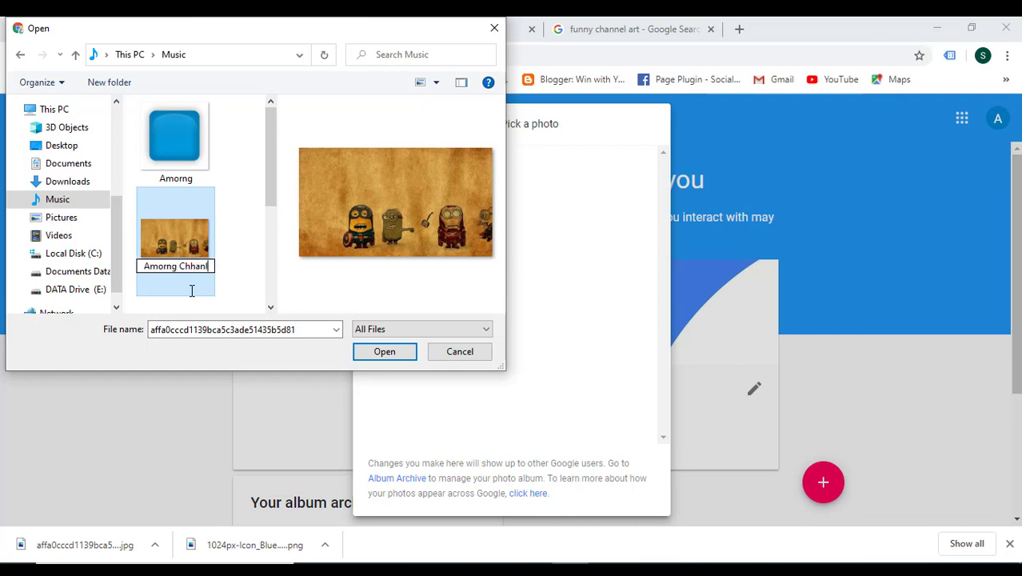
key(BackSpace)
key(BackSpace)
key(BackSpace)
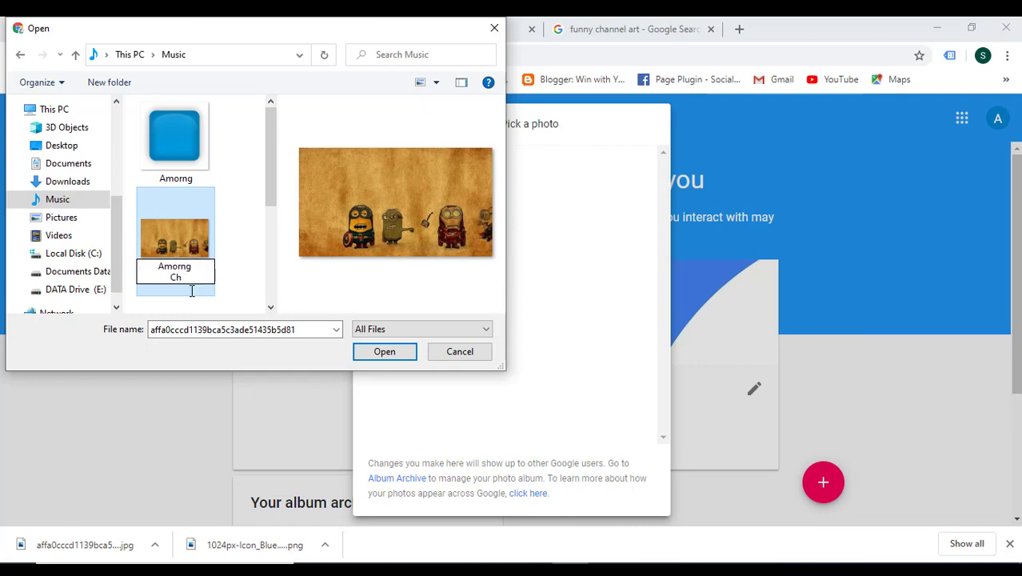
text(annel Art)
click(198, 230)
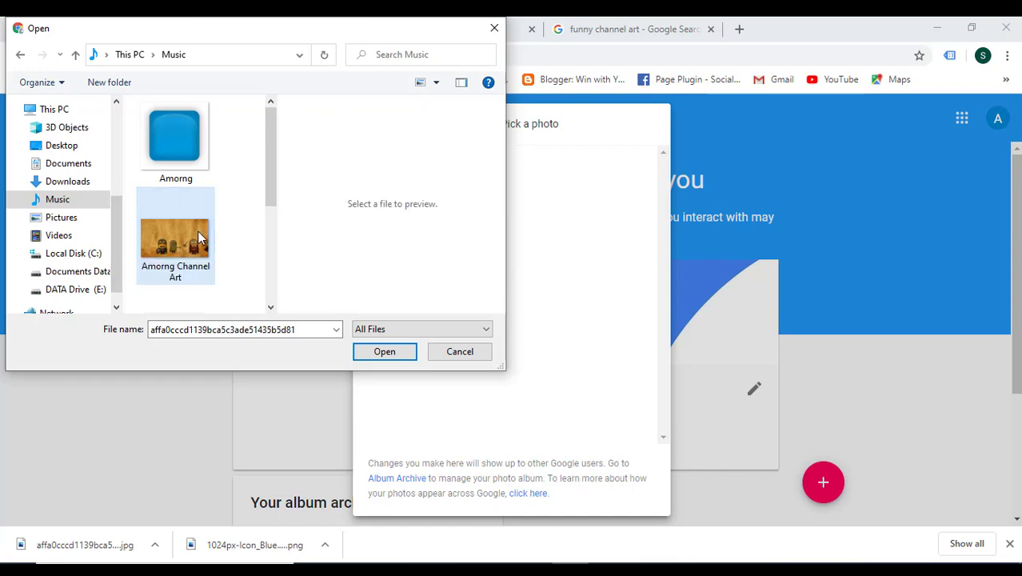
- Open the Amorng icon image from the Music folder for editing in Paint
click(164, 132)
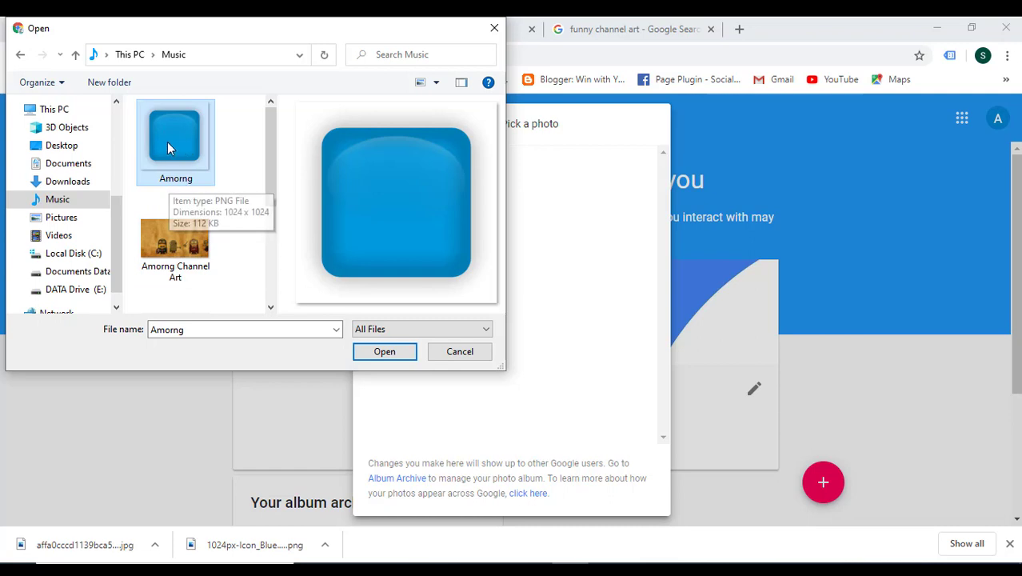
right_click(182, 128)
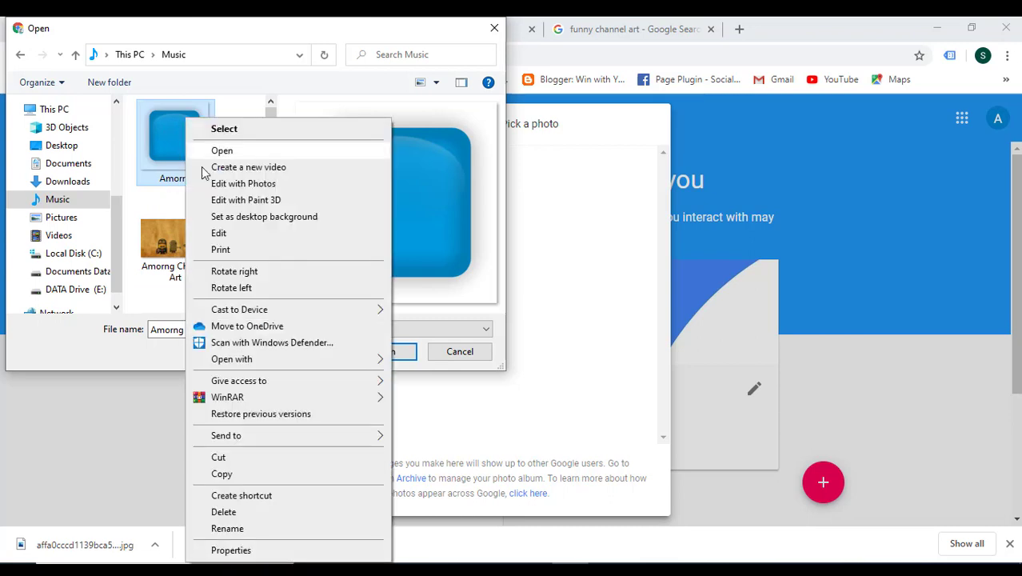
click(224, 238)
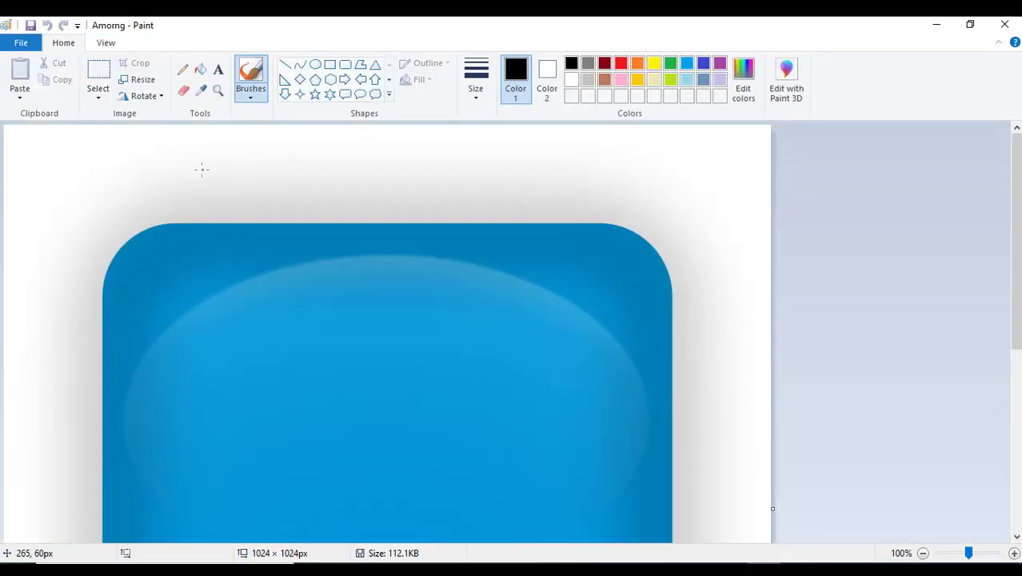
- Add the white text "Amorng" over the upper part of the blue icon
ctrl+scroll(194, 201, down, 1)
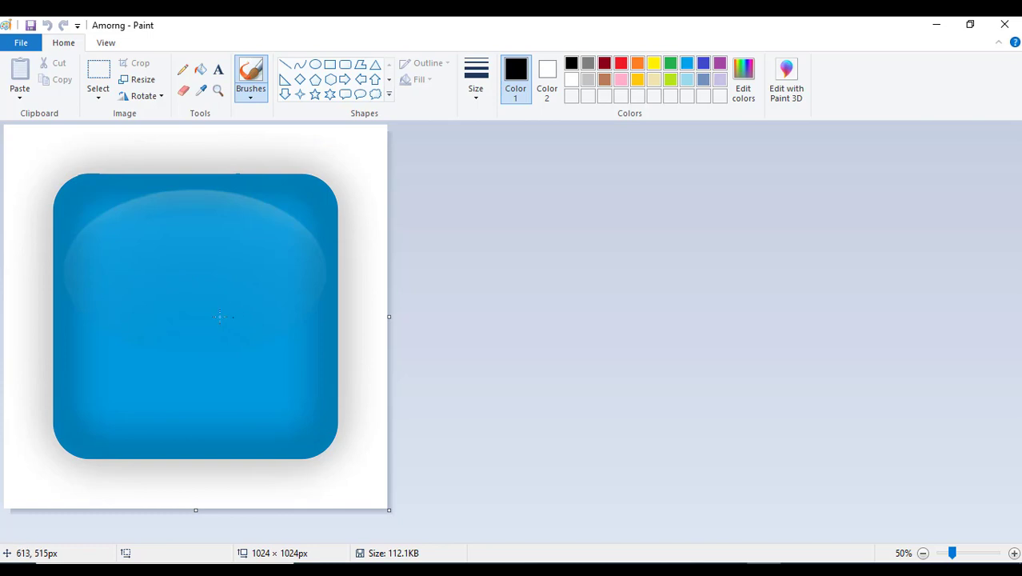
click(575, 81)
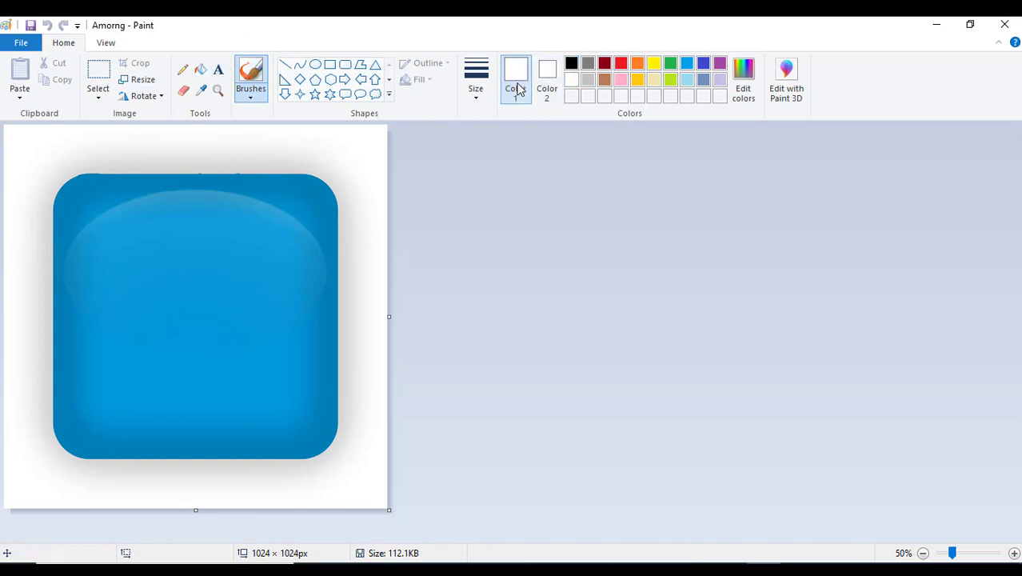
click(218, 70)
click(96, 273)
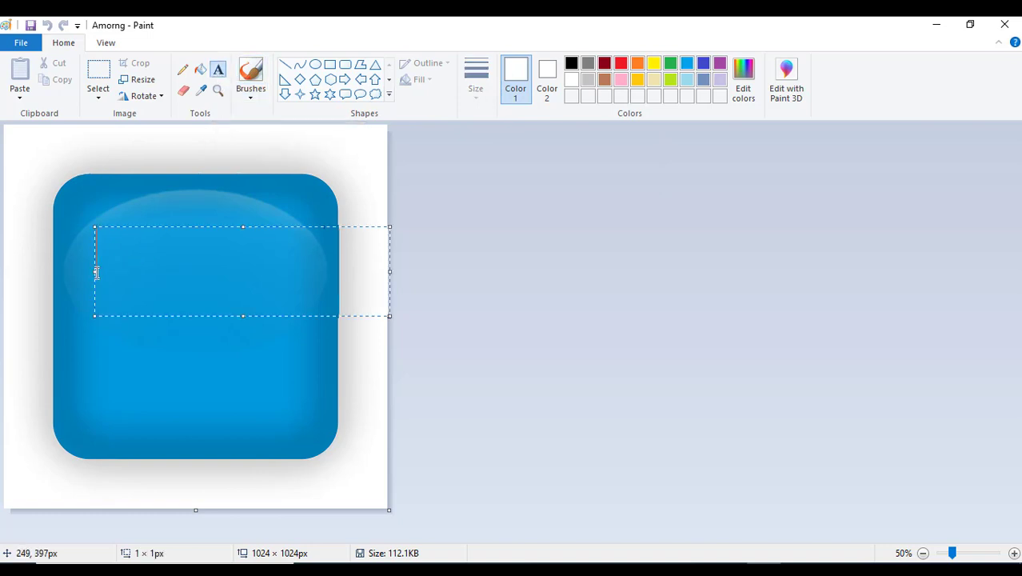
text(Amo)
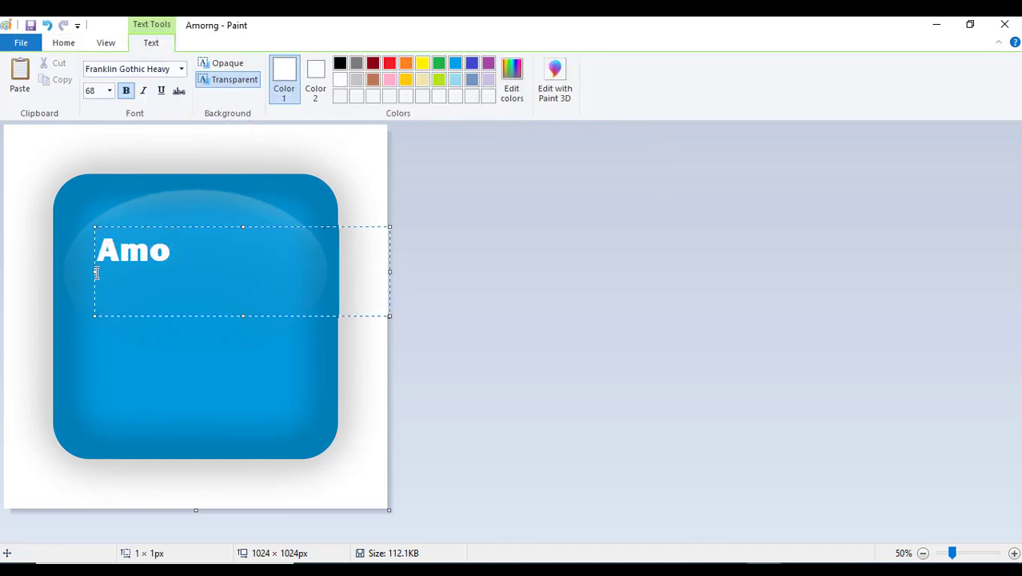
text(rng)
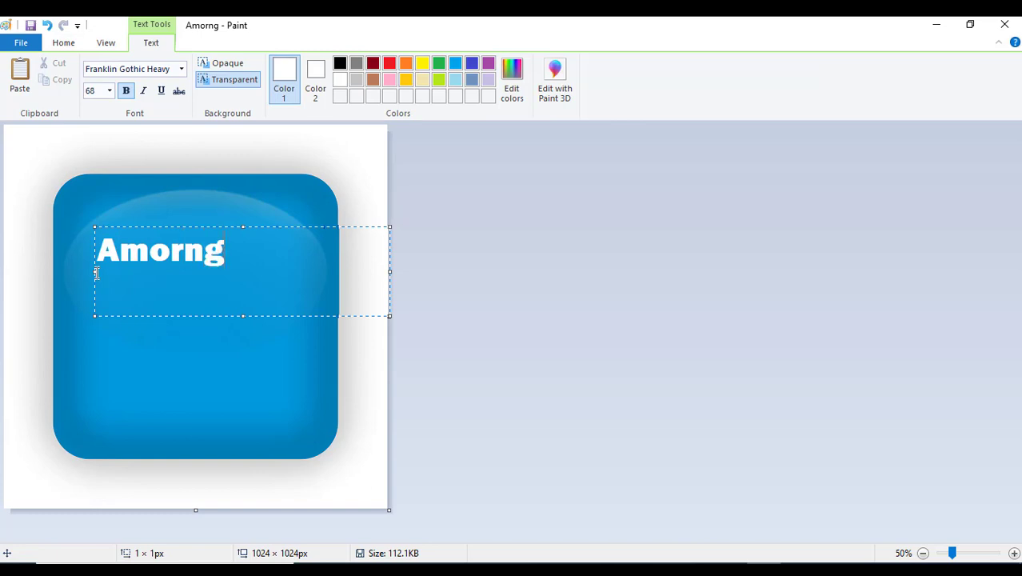
- Set the Amorng text's font size to 190 and extend its text box leftward and down to the blue shape's lower edge
key(ctrl+a)
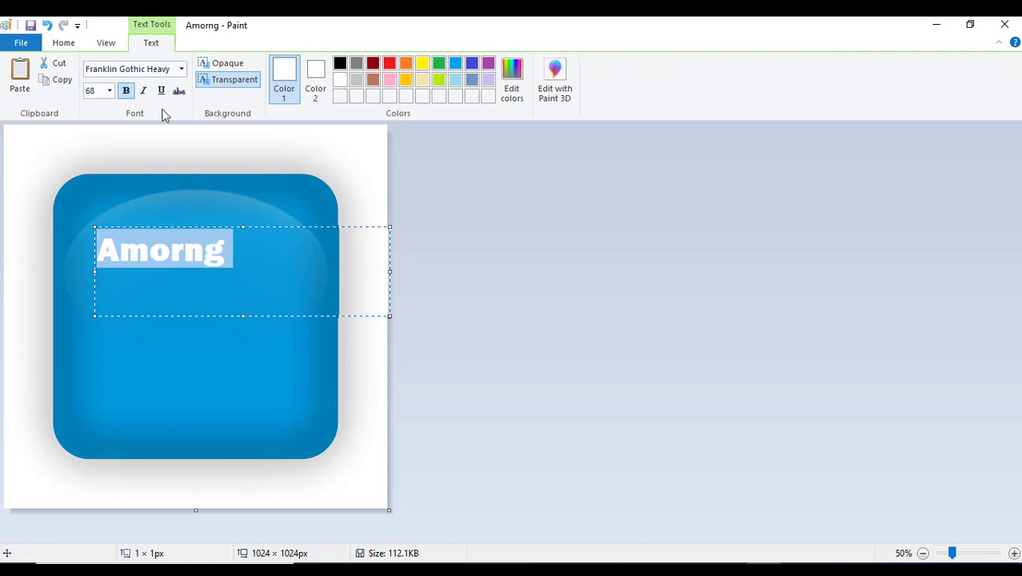
click(109, 90)
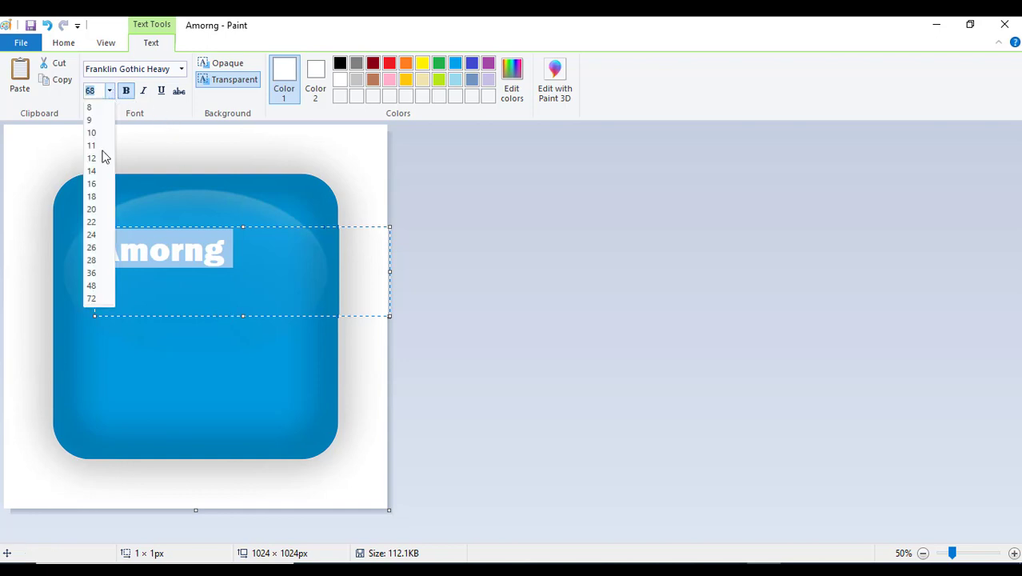
click(94, 298)
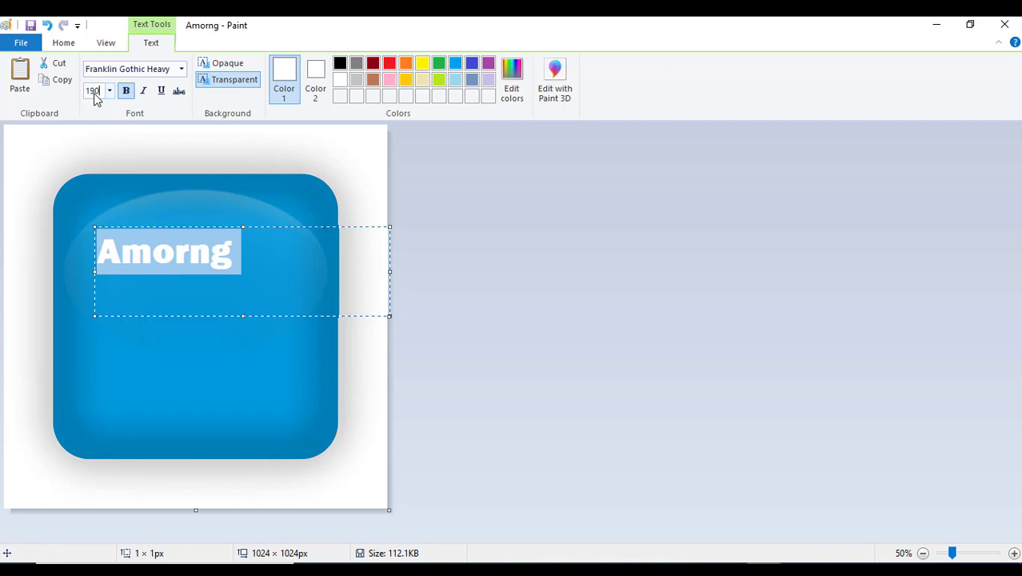
key(Return)
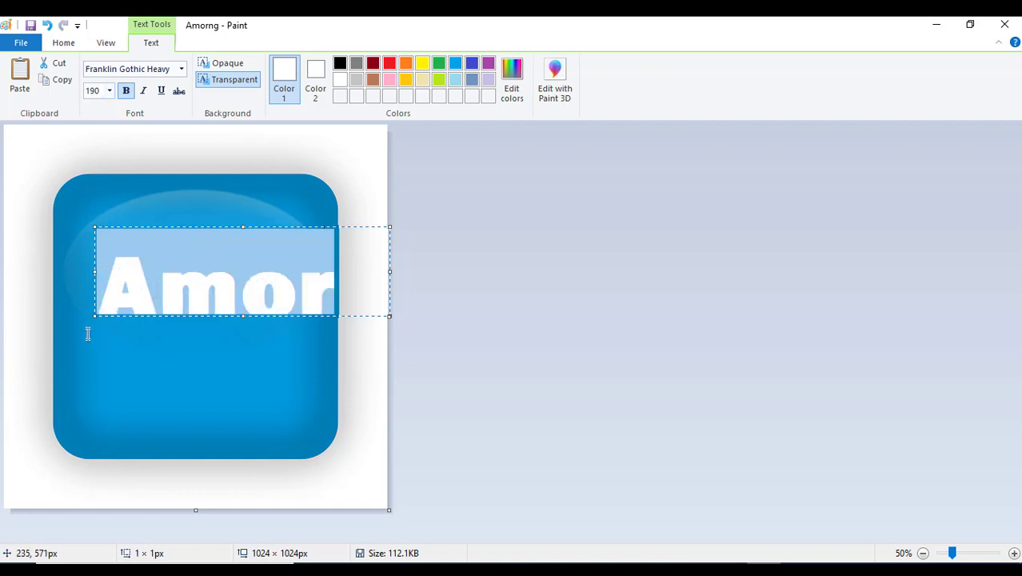
drag(94, 272, 62, 272)
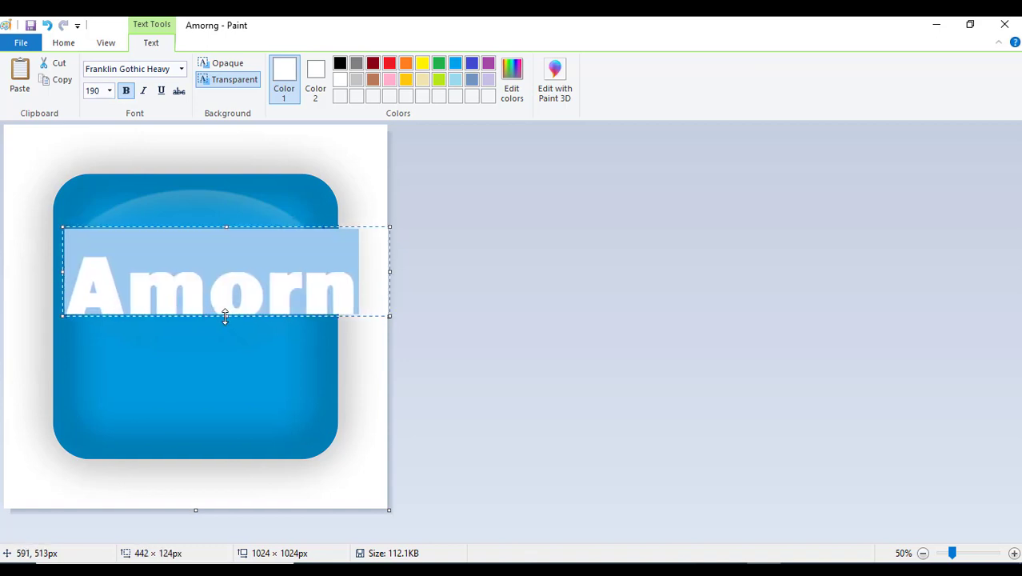
drag(225, 316, 223, 461)
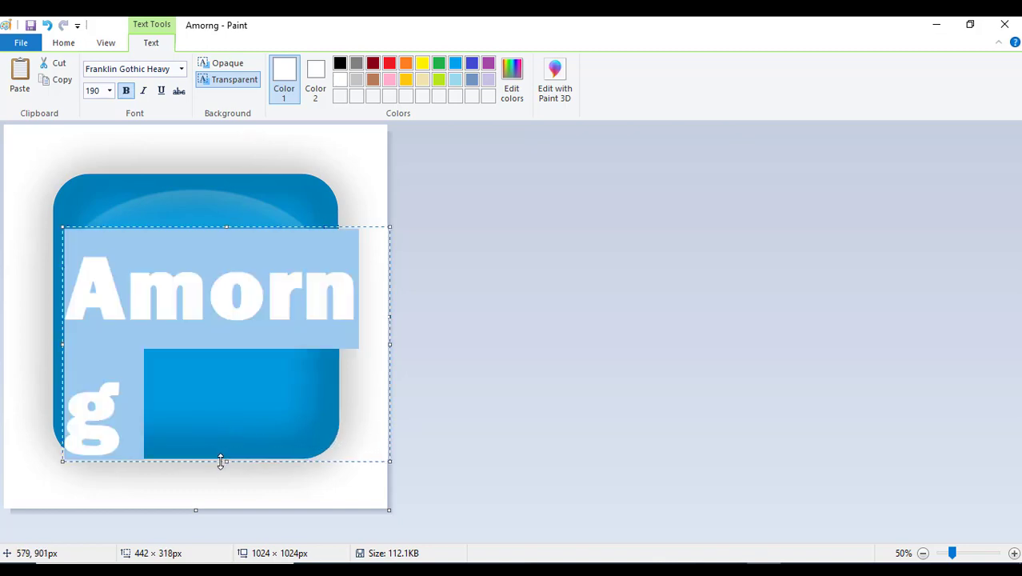
- Set the Amorng text's font size to 150 and lower the text box's upper edge to shift the word toward the icon's middle
click(101, 91)
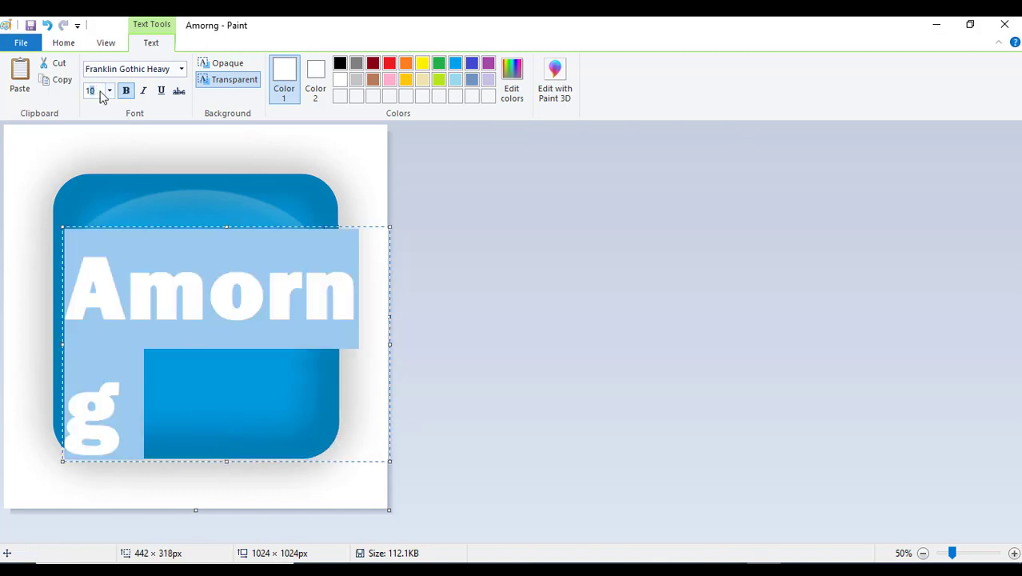
key(Return)
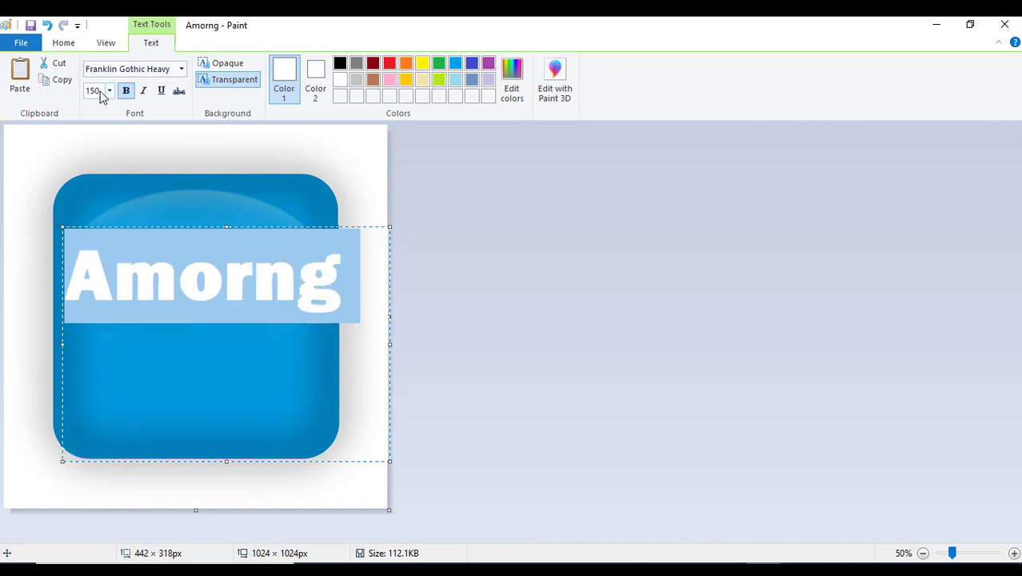
click(215, 288)
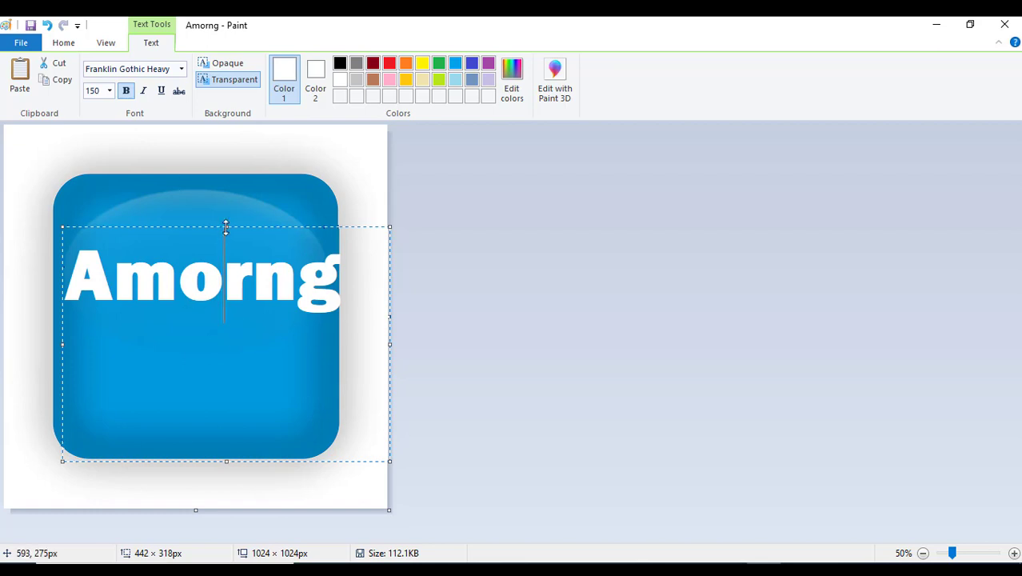
drag(226, 227, 216, 272)
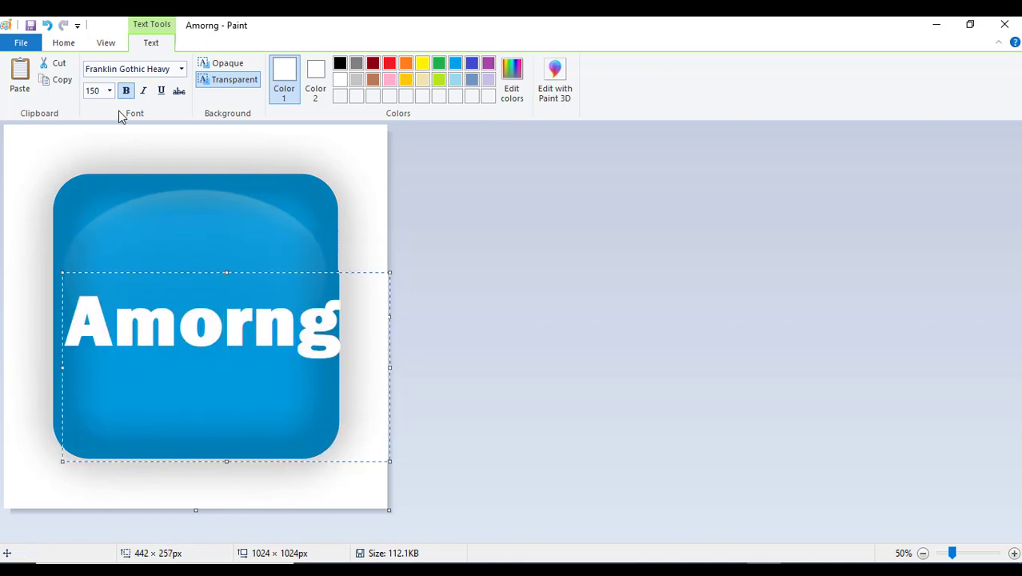
- Set the Amorng text's font size to 120 and move the text box's left edge inward to centre the word on the icon
key(ctrl+a)
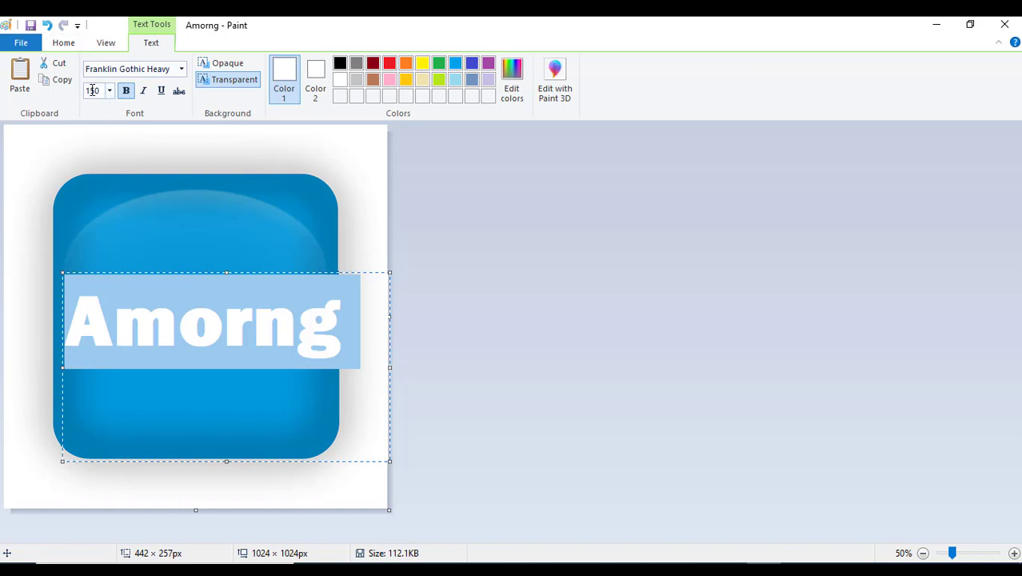
click(96, 92)
text(120)
key(Return)
click(112, 318)
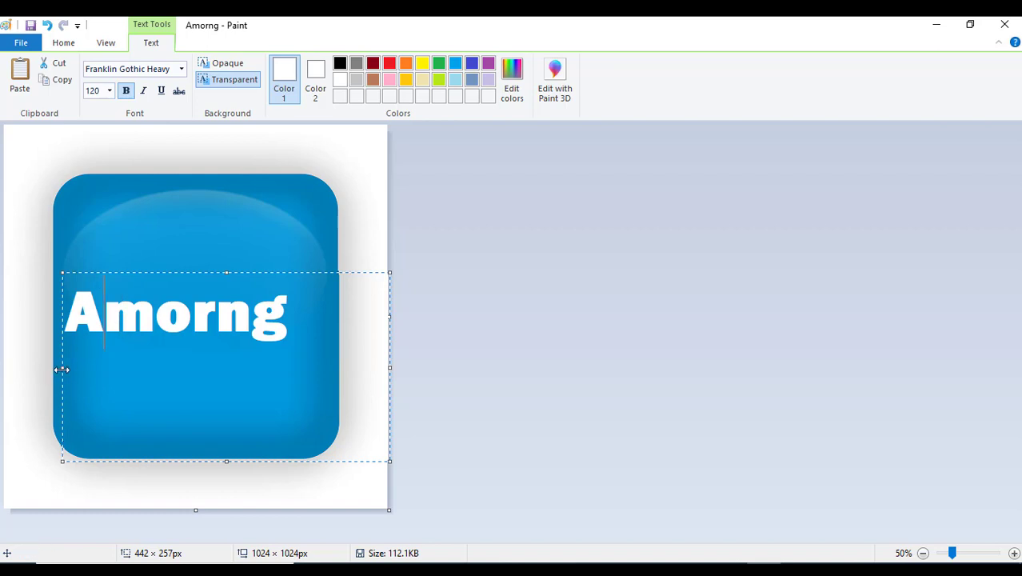
drag(62, 368, 79, 370)
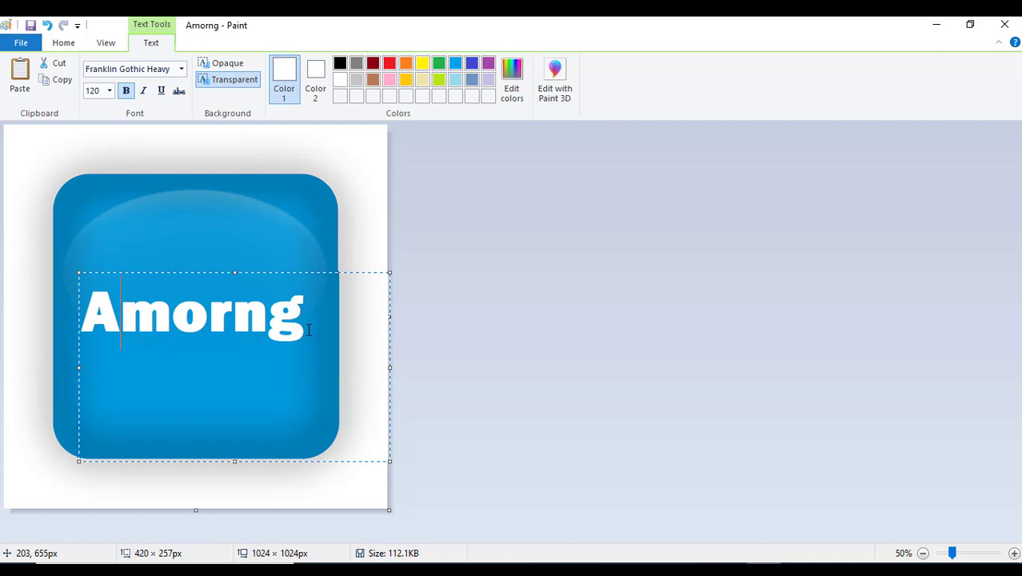
- Copy the white Amorng text, commit it, and paste the copy into a new text box just above the white word
drag(305, 320, 64, 321)
key(ctrl+c)
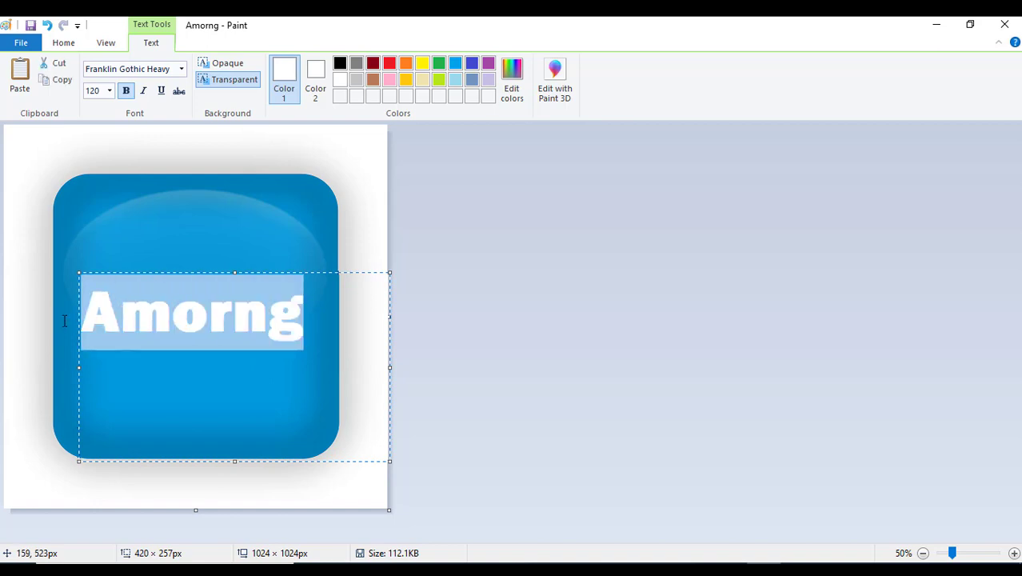
click(180, 246)
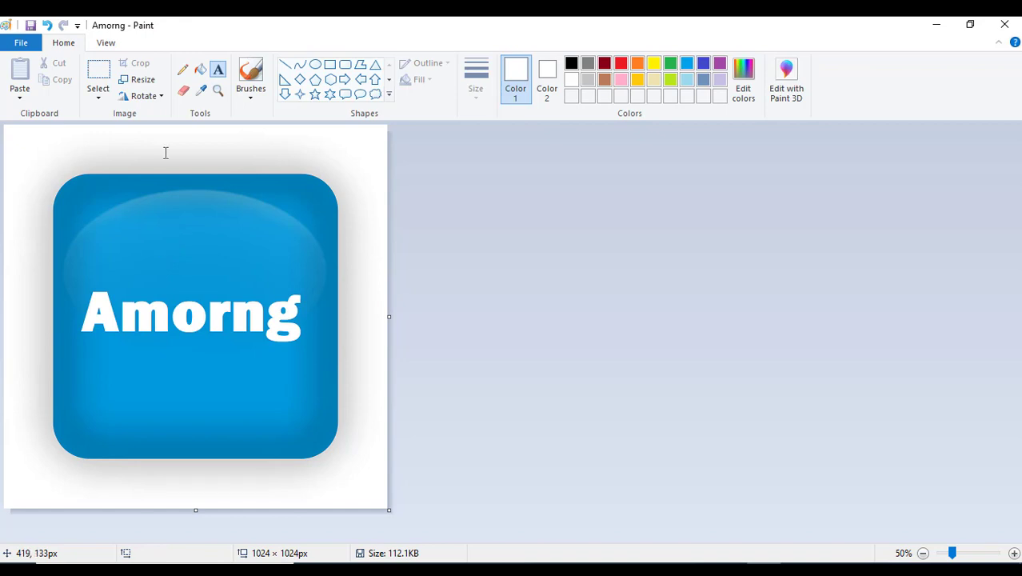
click(79, 311)
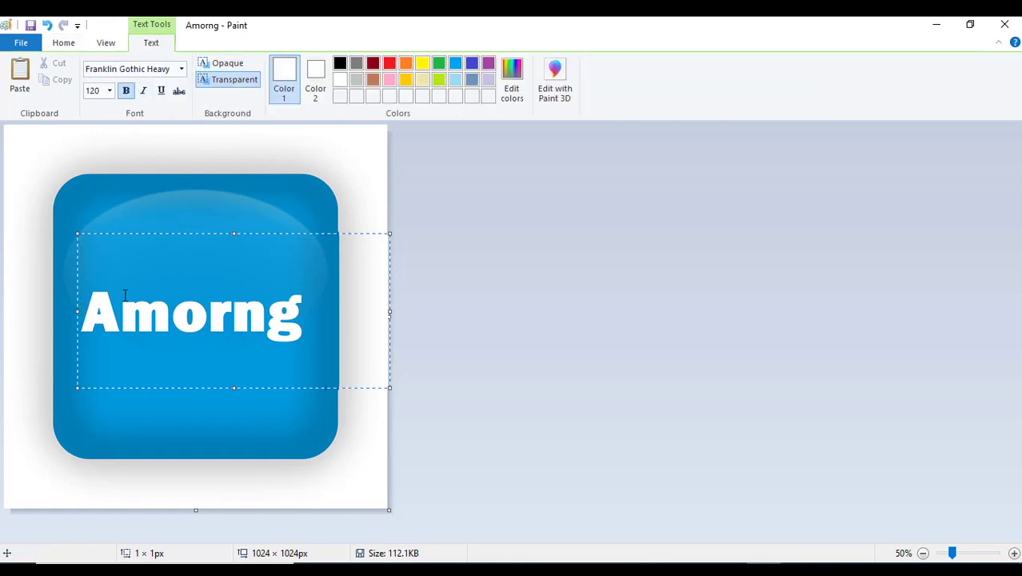
key(ctrl+v)
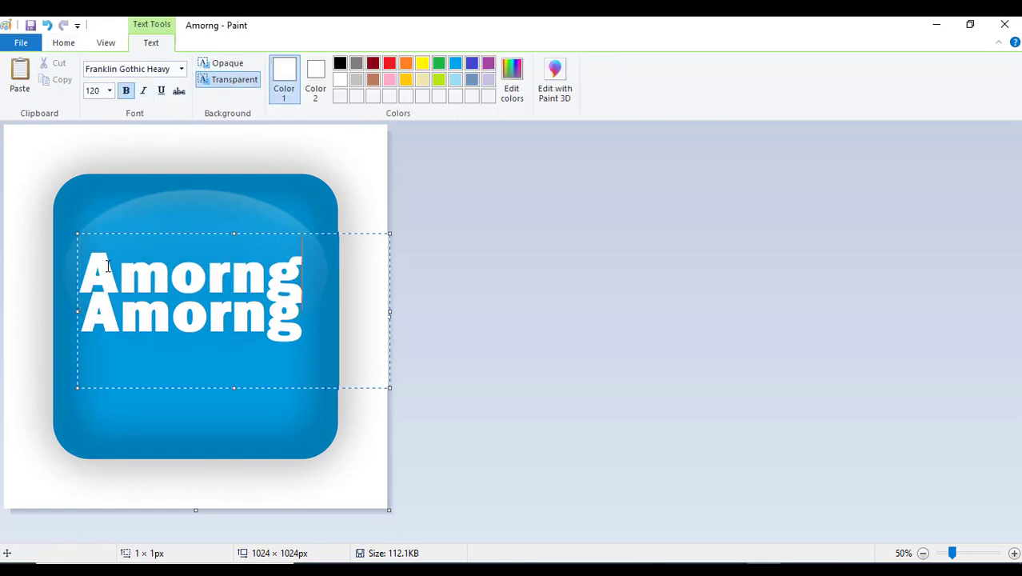
- Colour the pasted Amorng text red and move its text box down and slightly rightward to overlap the white word with a small offset
key(ctrl+a)
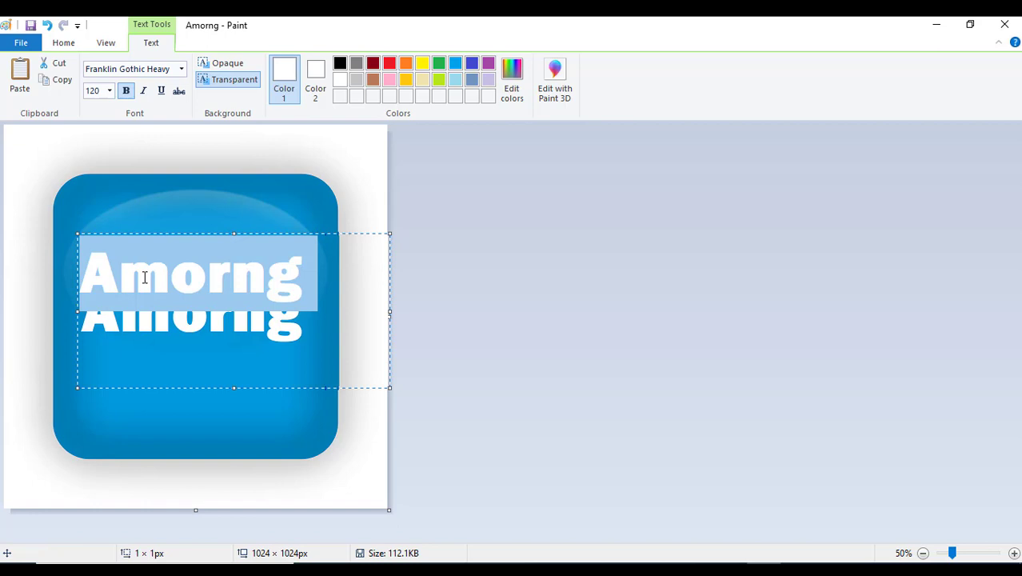
click(390, 65)
click(231, 276)
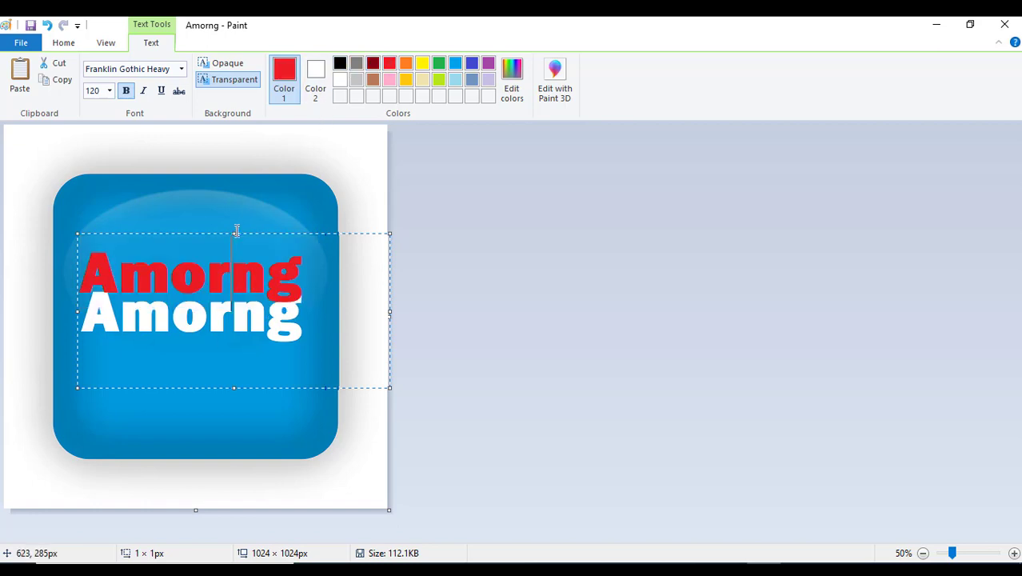
drag(235, 232, 232, 265)
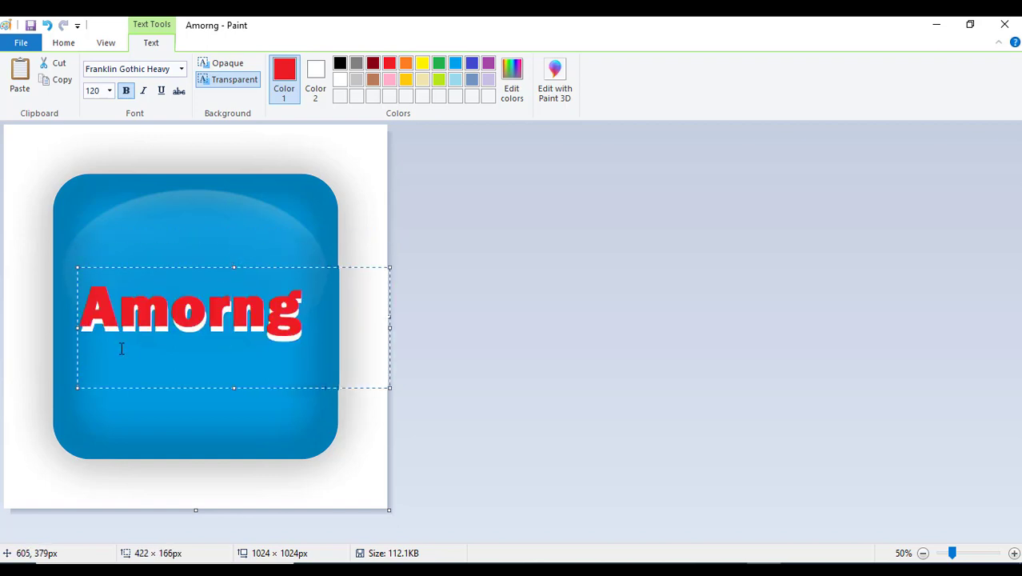
drag(76, 328, 77, 328)
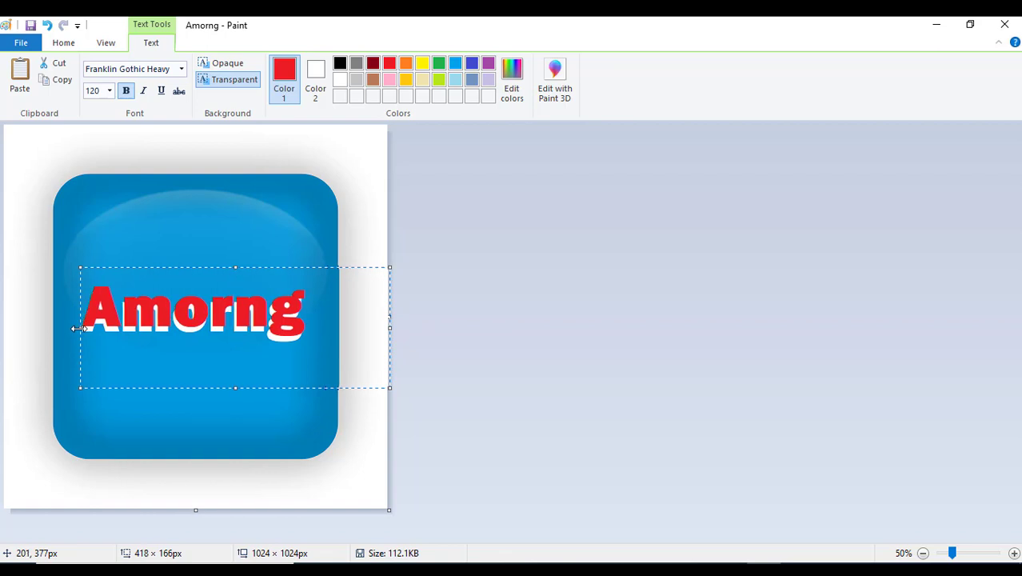
drag(232, 267, 233, 274)
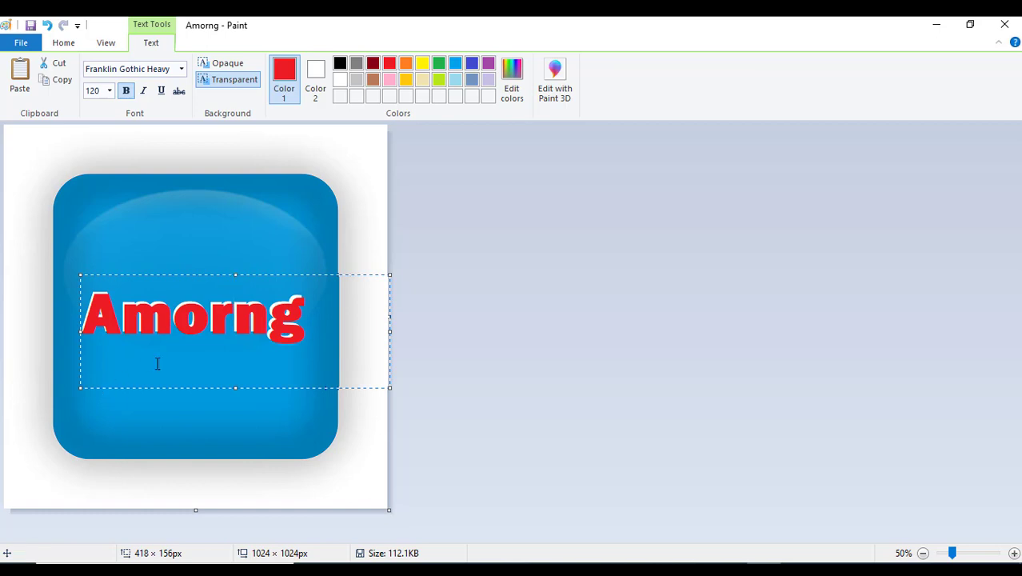
- Try yellow, indigo and green as the colour of the overlapping Amorng text
double_click(197, 358)
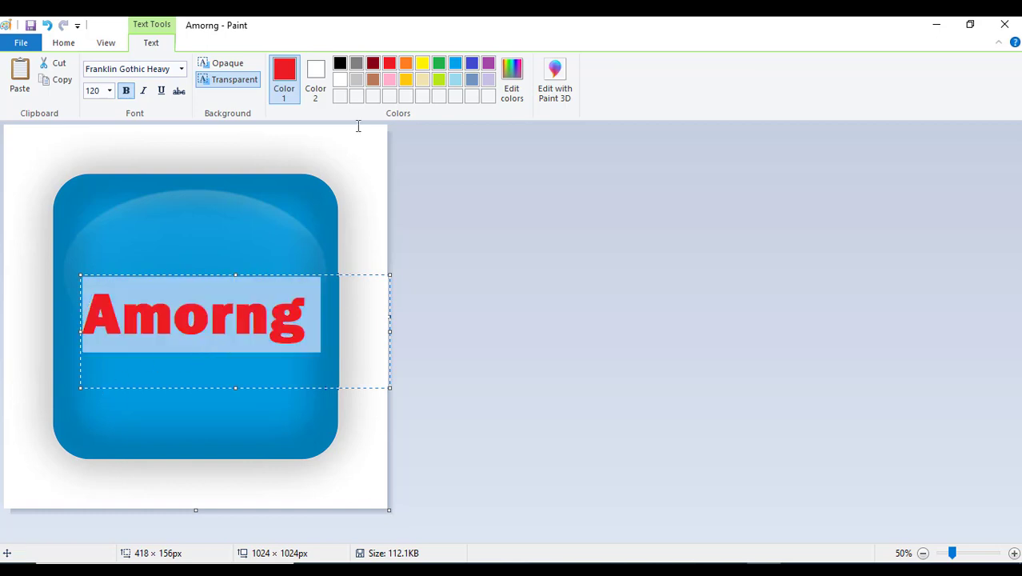
click(422, 62)
click(188, 350)
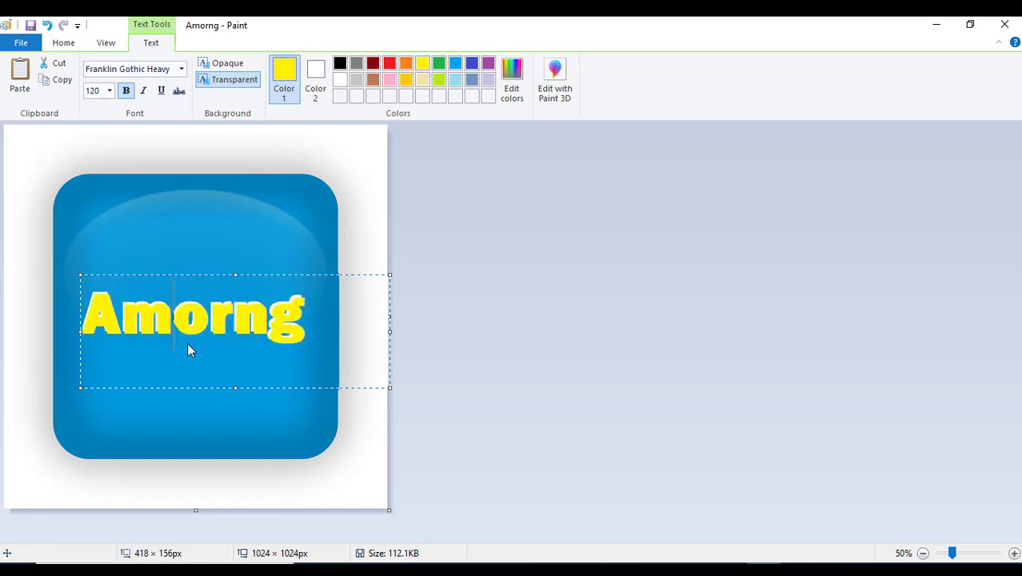
double_click(188, 349)
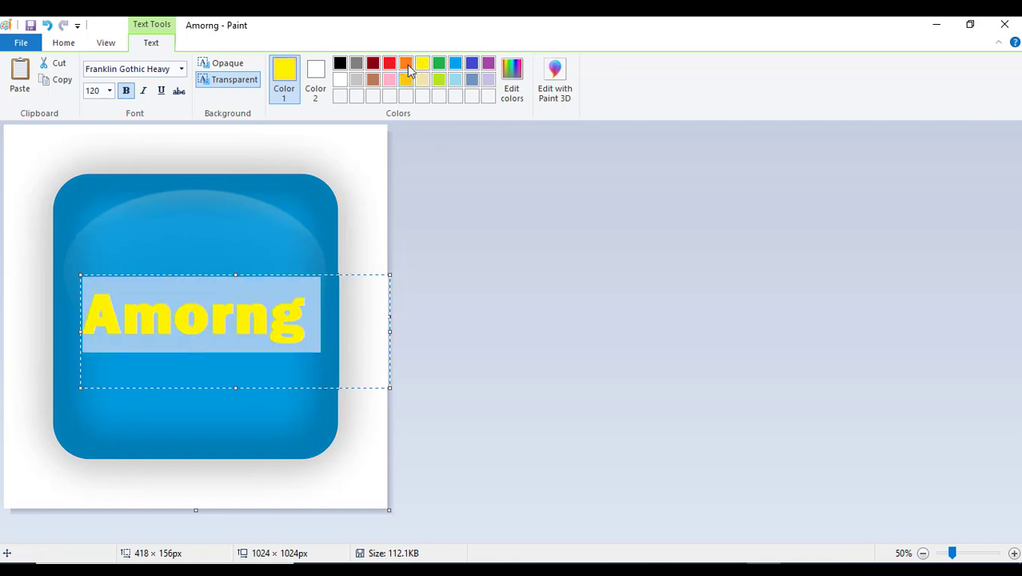
click(472, 63)
click(211, 352)
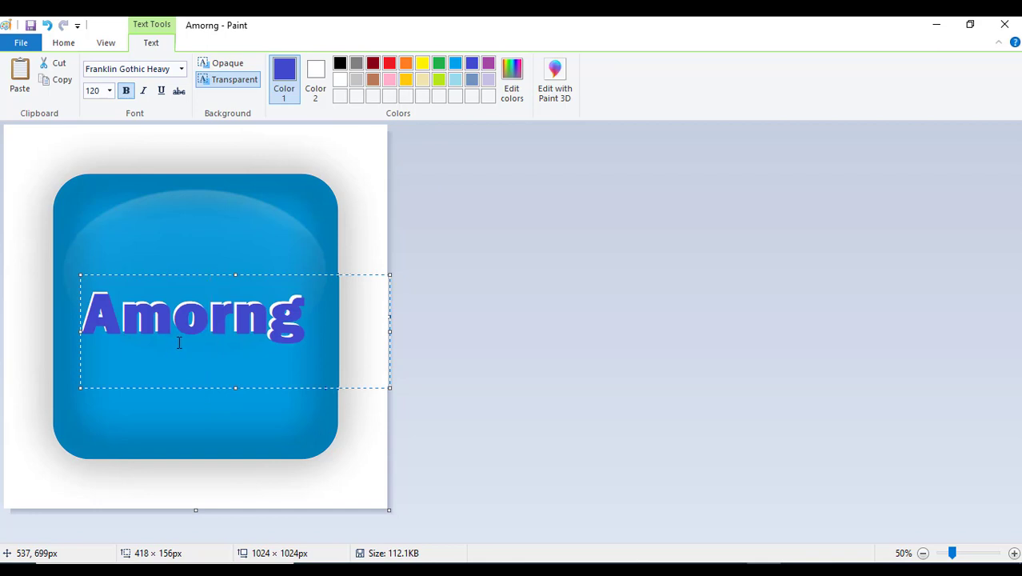
double_click(179, 342)
click(438, 63)
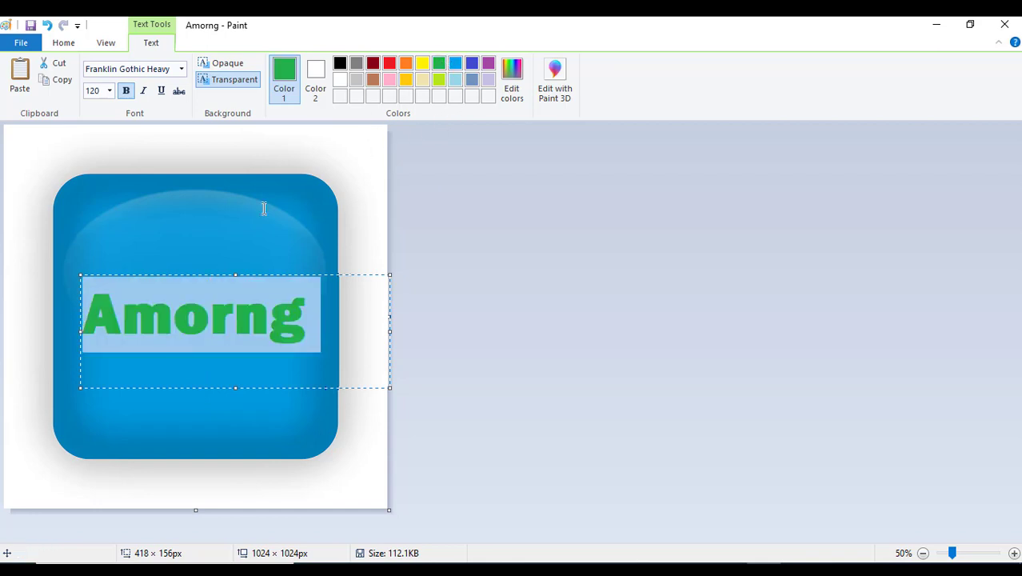
click(160, 331)
- Set the overlapping Amorng text's colour to indigo
double_click(209, 338)
click(472, 63)
click(235, 319)
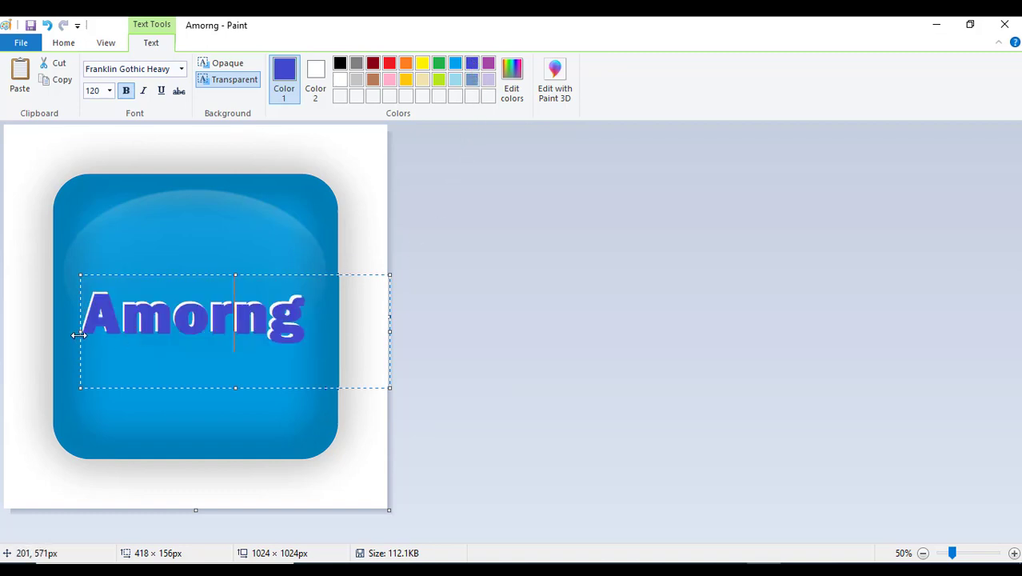
- Nudge the indigo text box's left edge slightly inward, commit the text, and save the icon image
drag(79, 335, 79, 332)
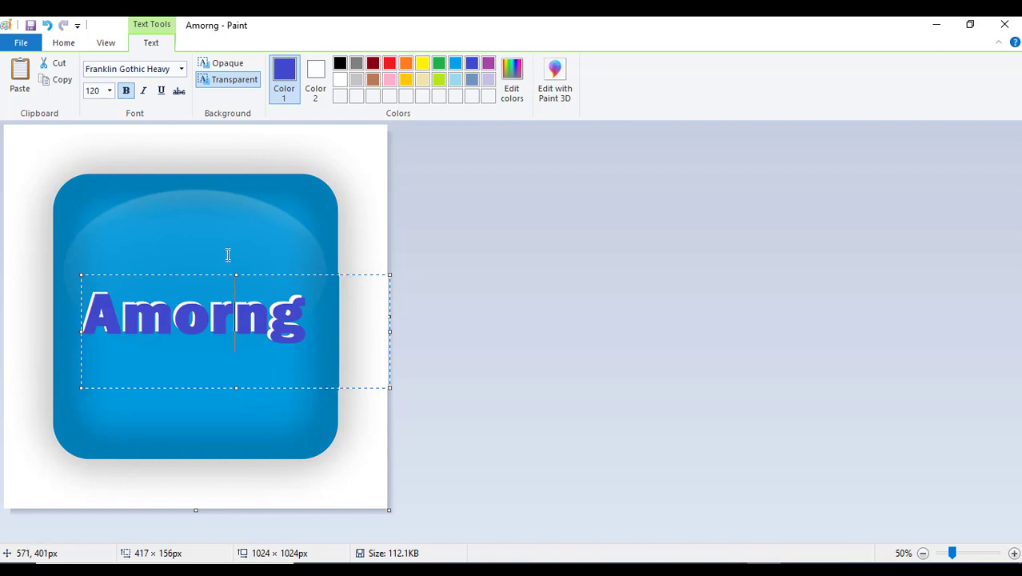
click(246, 216)
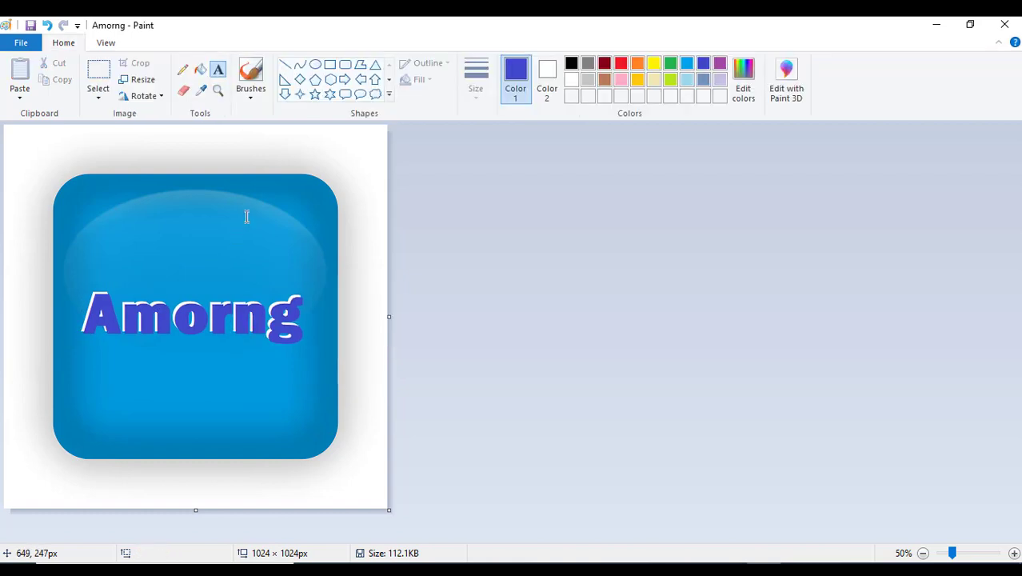
click(30, 26)
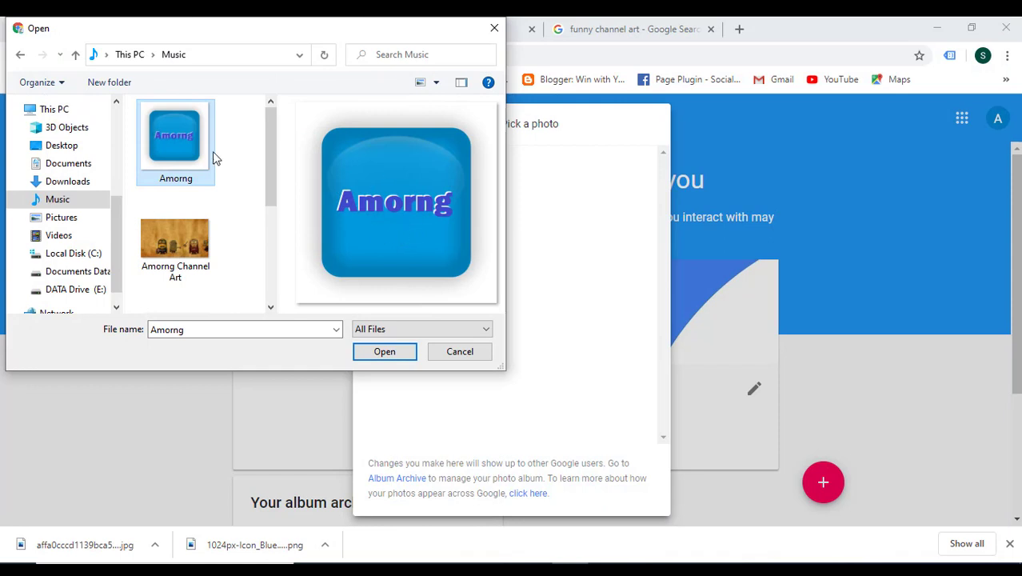
- Upload the Amorng image from the Music folder as the profile picture, keeping the full-image crop, and dismiss the notice and downloads bar
click(381, 356)
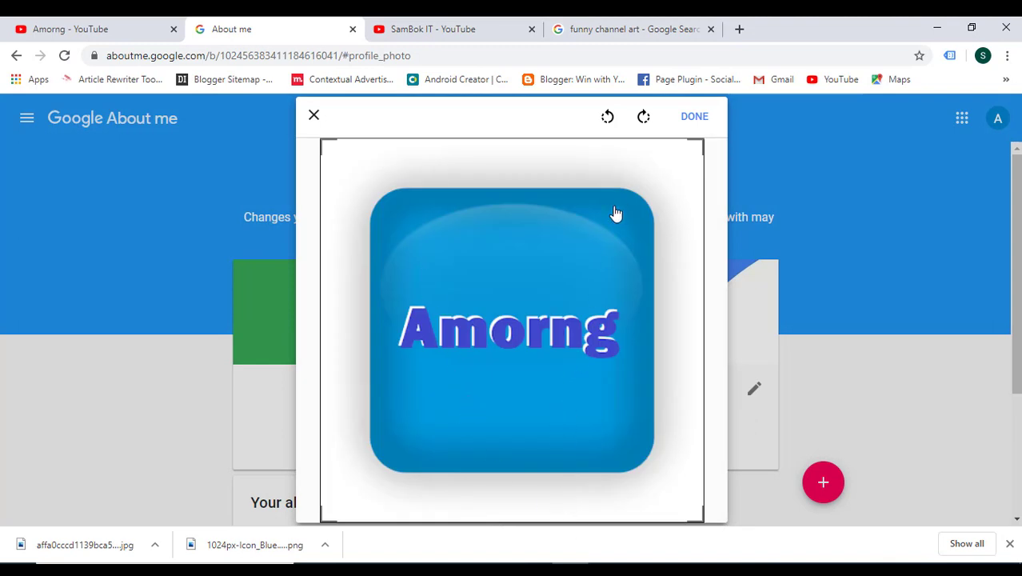
click(693, 119)
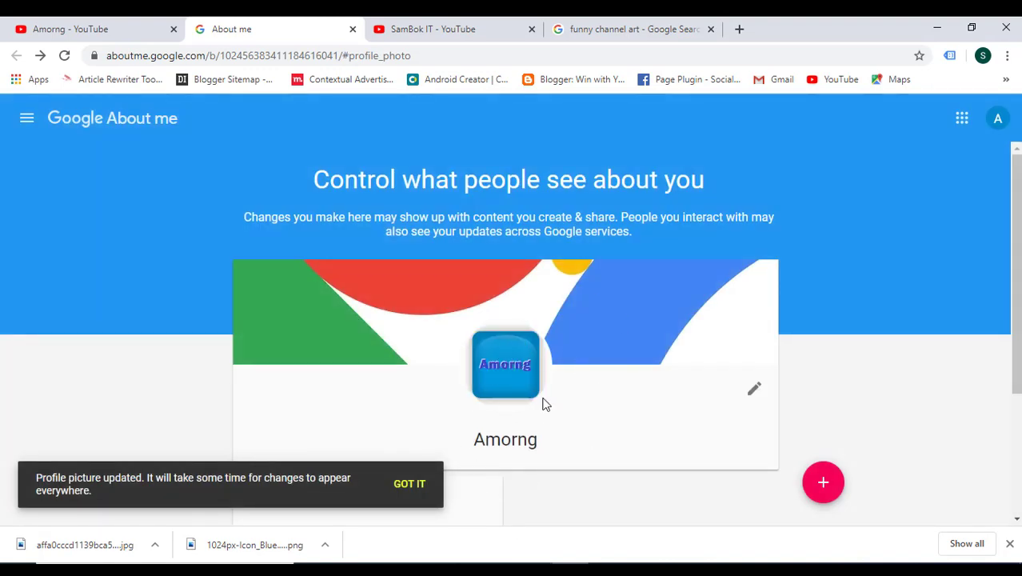
click(398, 485)
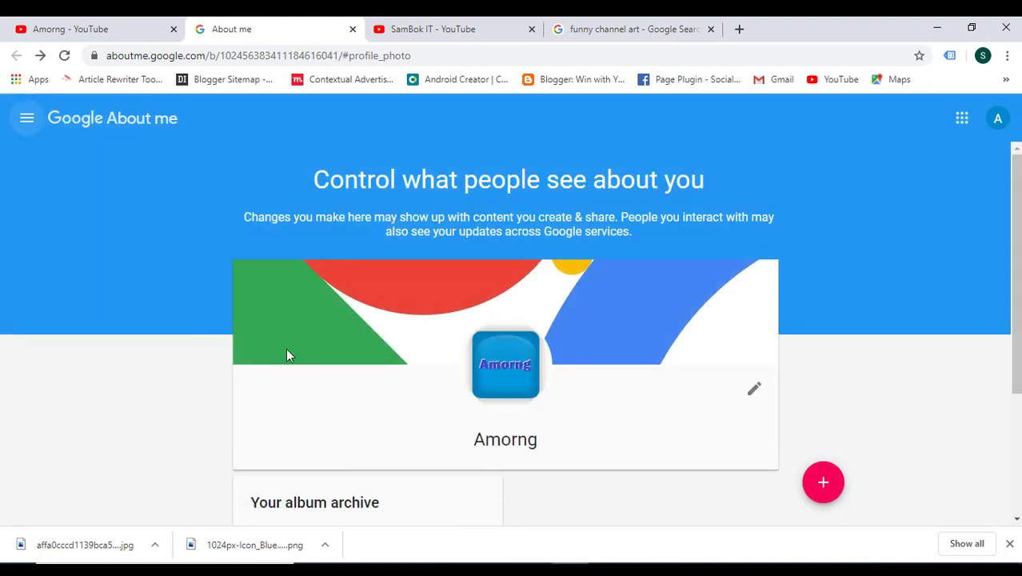
click(1009, 543)
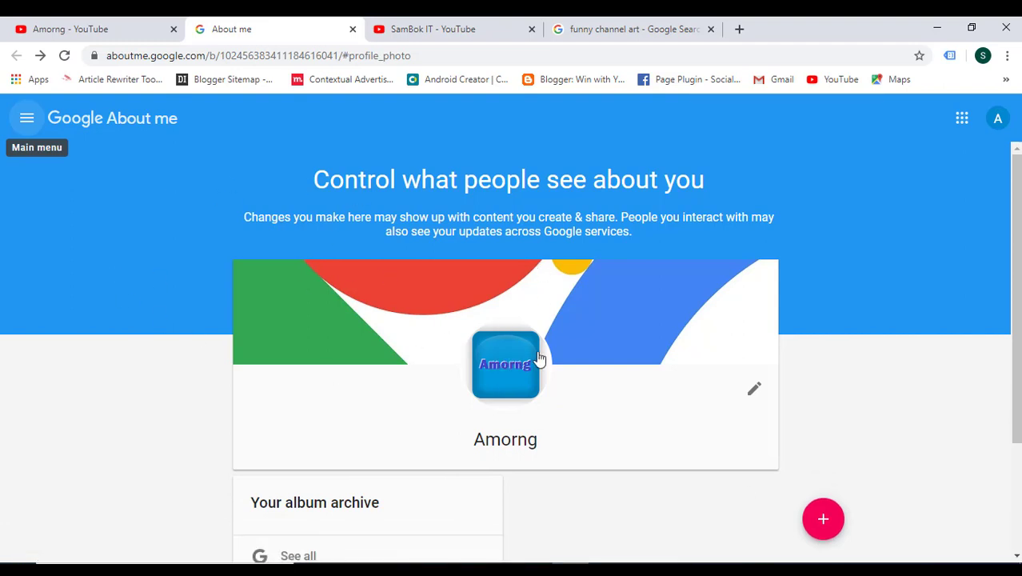
- Switch to the Amorng YouTube channel page and reload it to load the new channel icon
scroll(544, 368, down, 2)
scroll(547, 375, up, 2)
click(80, 28)
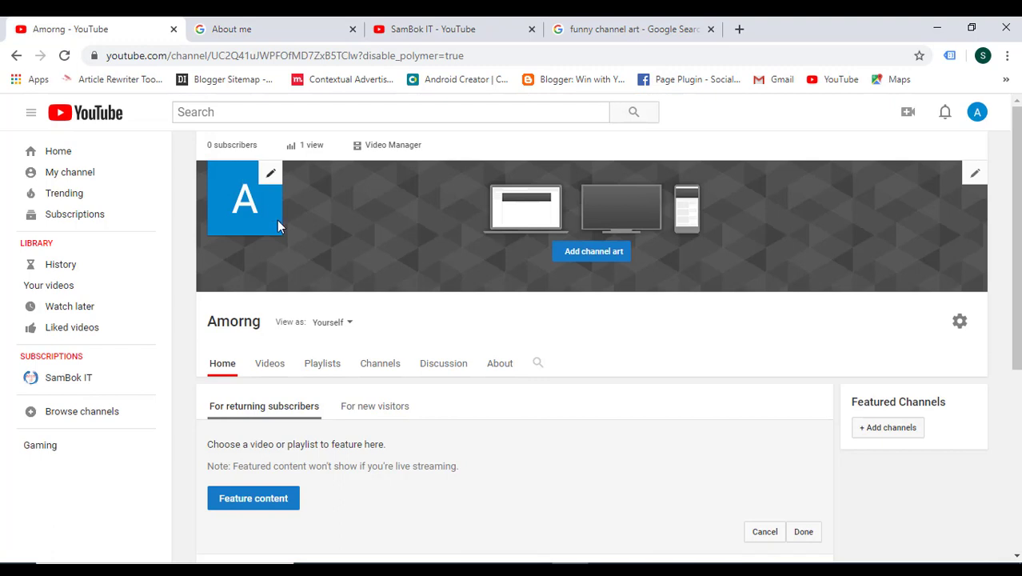
click(64, 55)
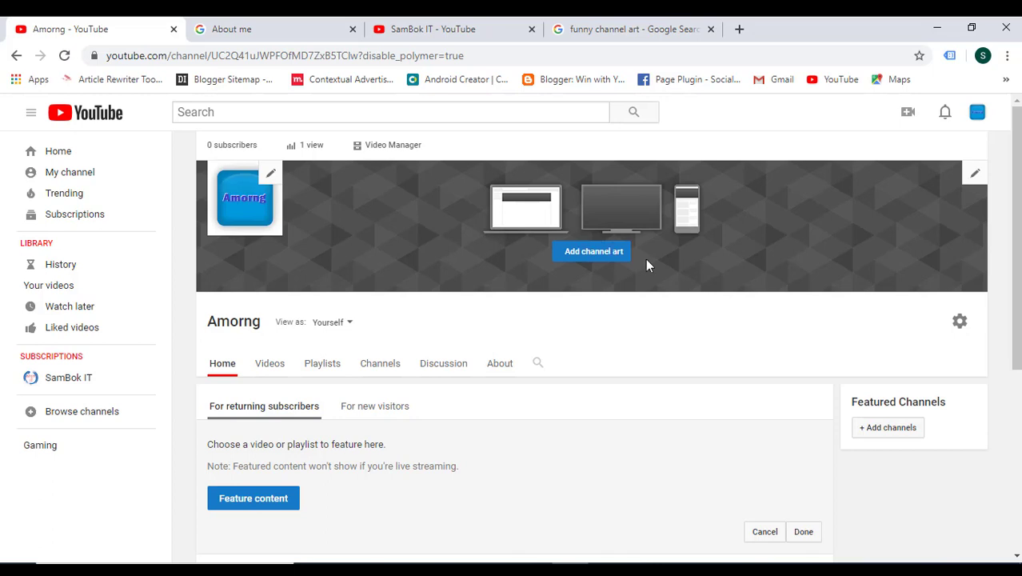
- Upload the Amorng Channel Art image from the Music folder to preview it as channel art, and cancel the selection
click(594, 253)
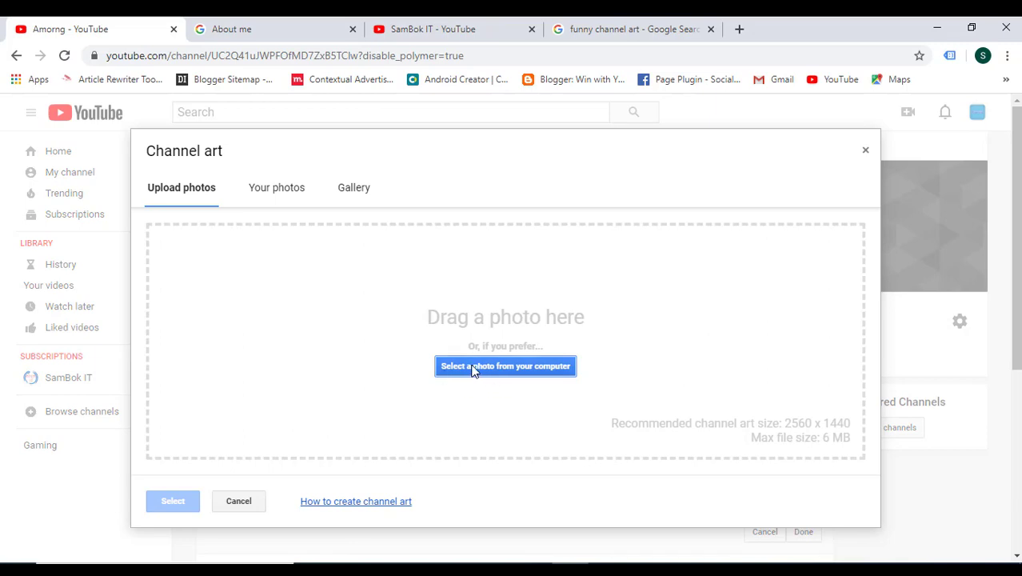
click(521, 374)
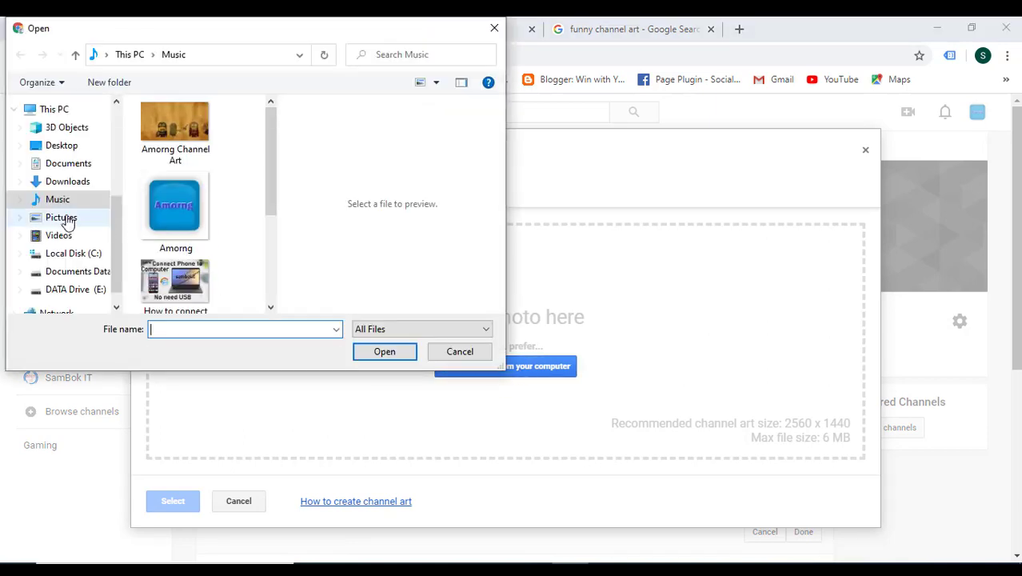
click(172, 145)
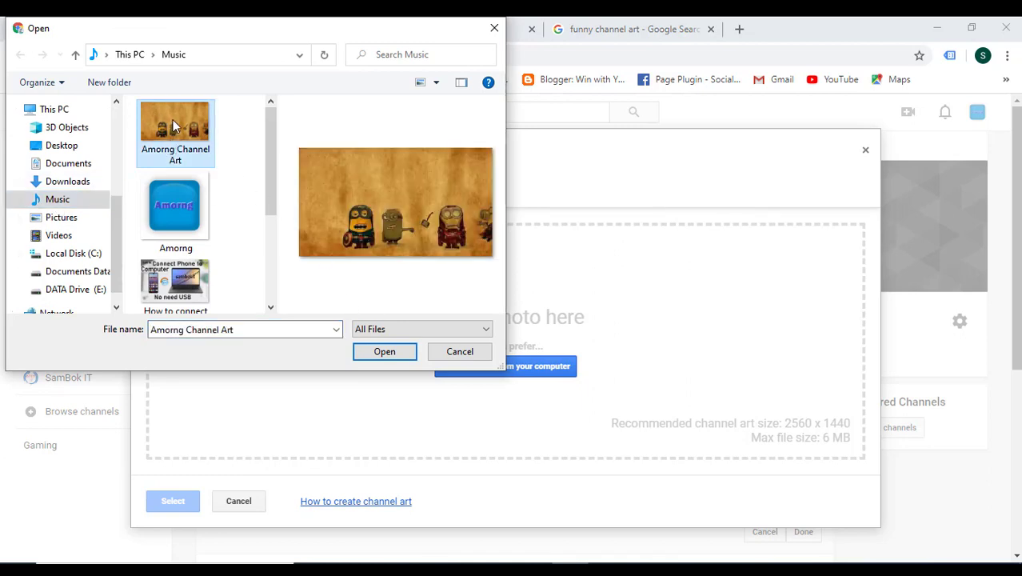
click(373, 351)
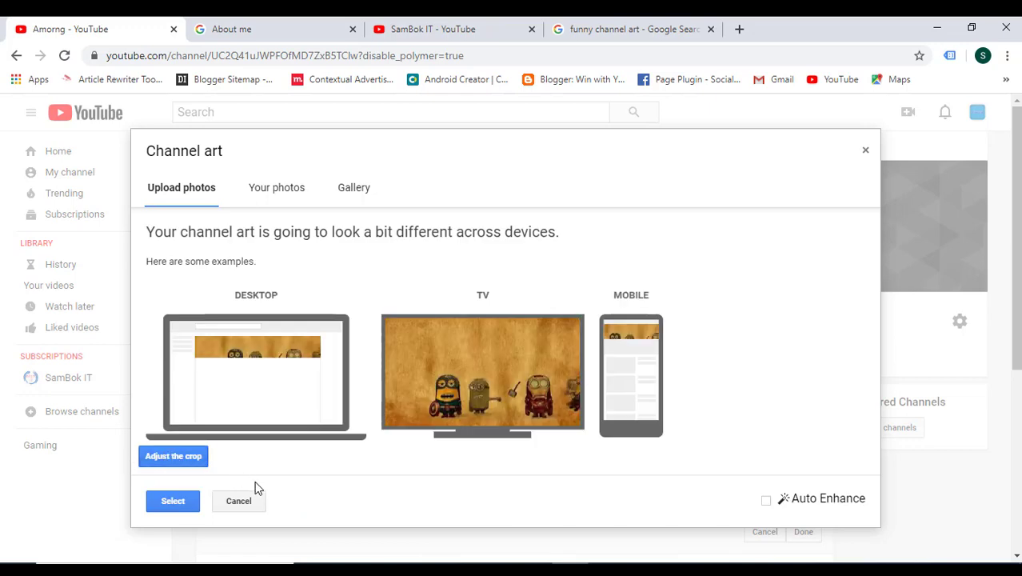
click(238, 501)
- Try to upload the image "How to connect Phone to PC without USA" from the Music folder as channel art
click(579, 251)
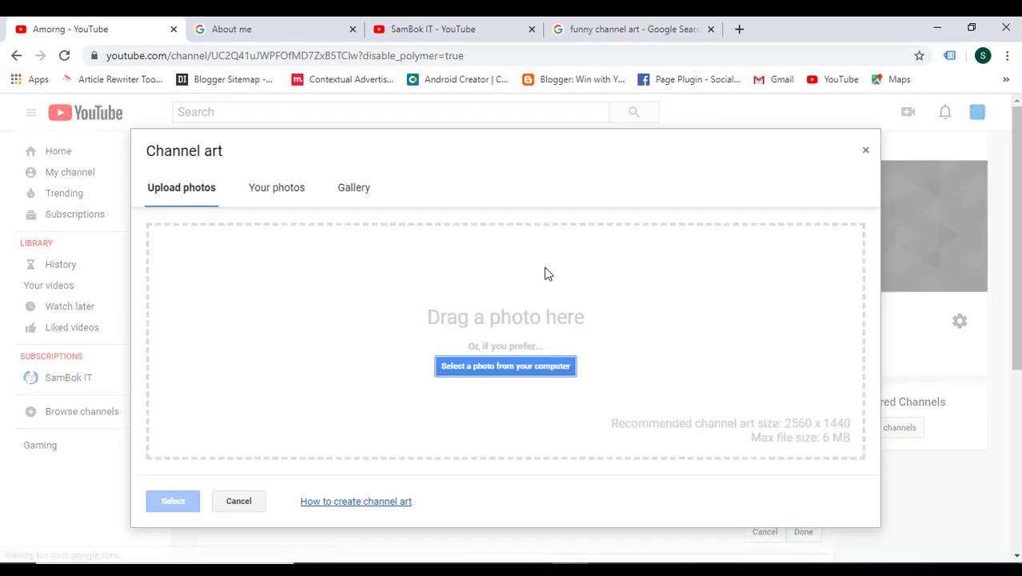
click(501, 364)
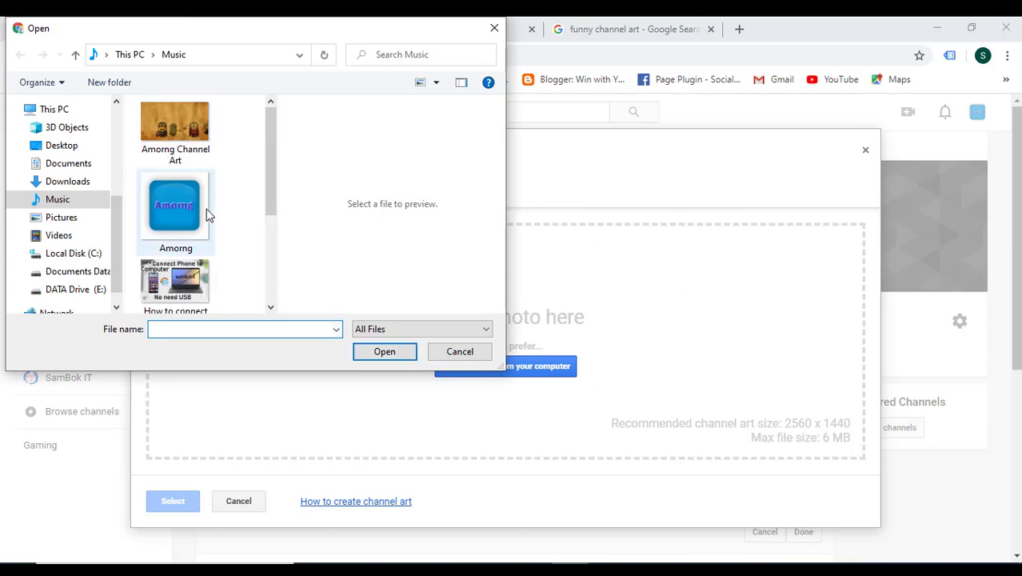
scroll(220, 196, down, 2)
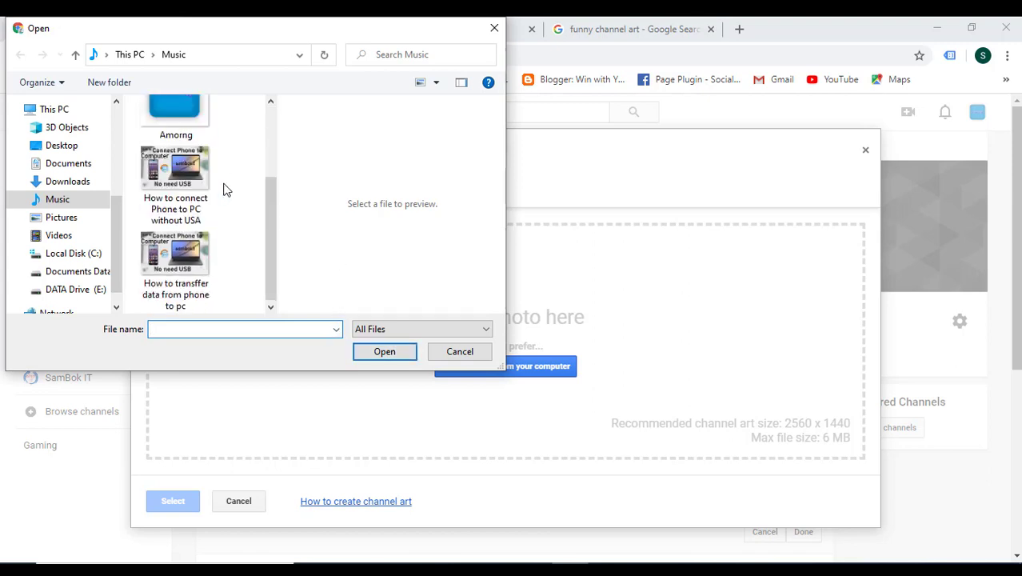
click(191, 190)
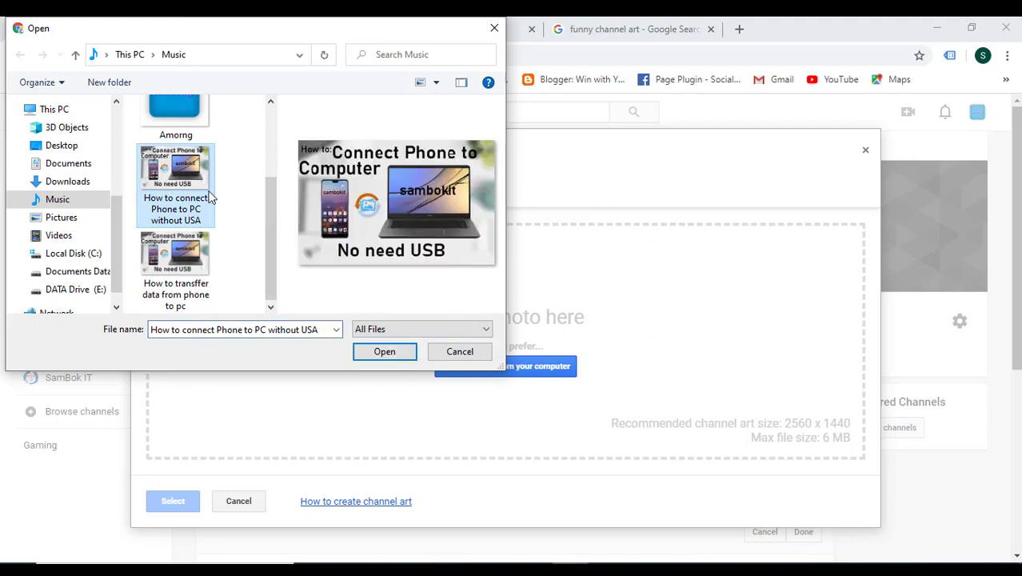
scroll(210, 197, up, 2)
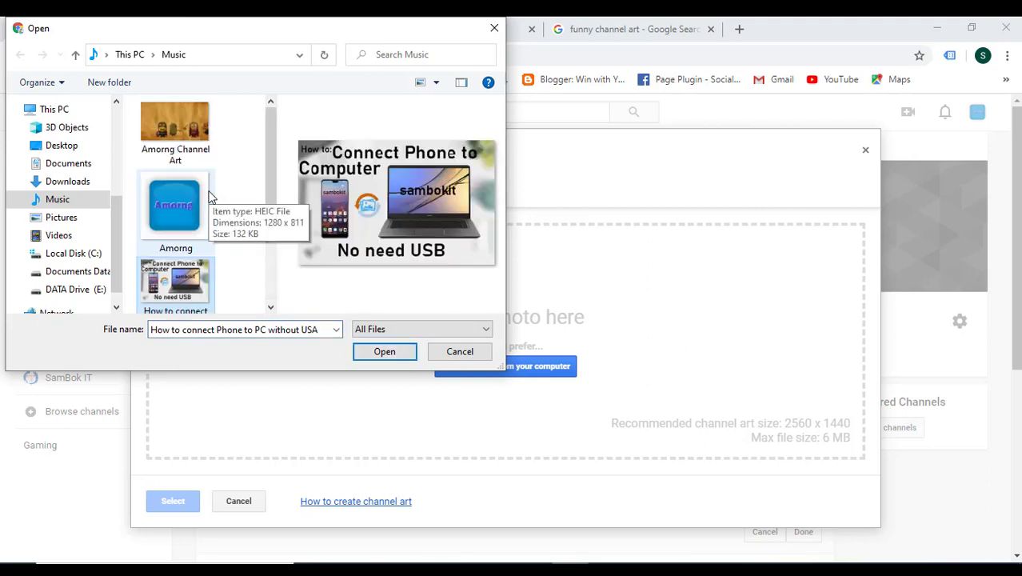
scroll(210, 197, down, 1)
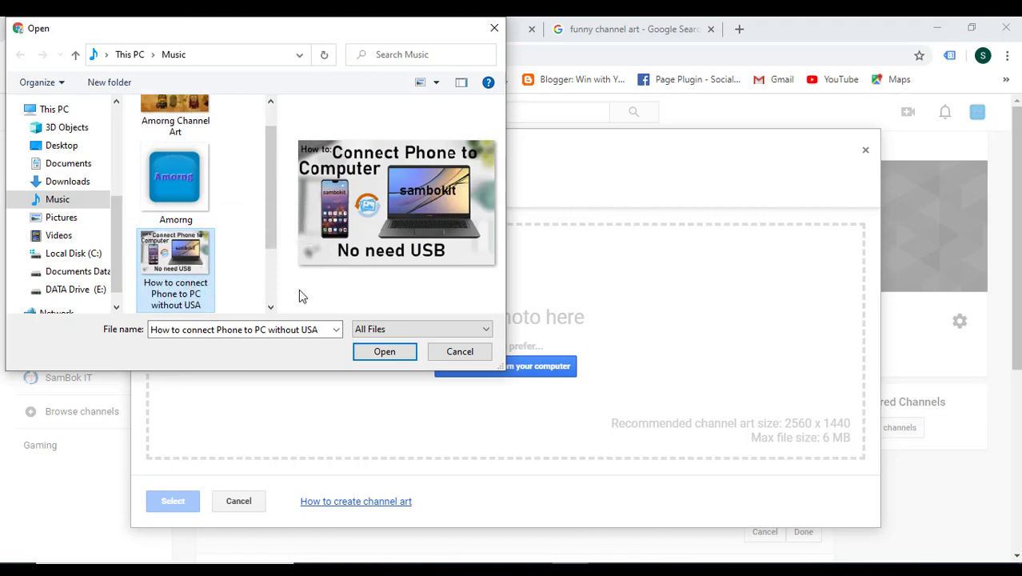
click(405, 354)
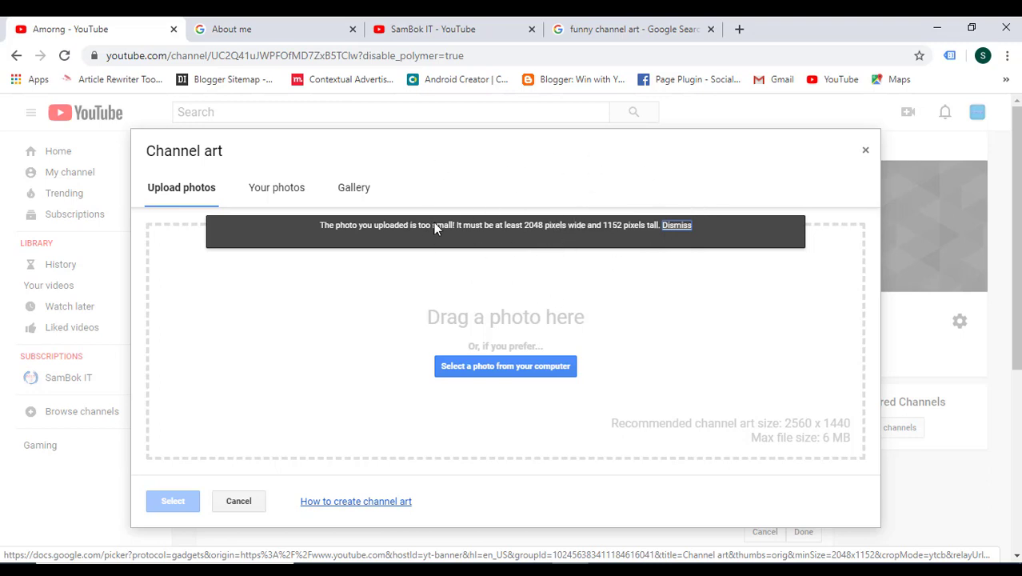
- Select the Amorng Channel Art image in the Music folder and open it for editing in Paint
click(492, 365)
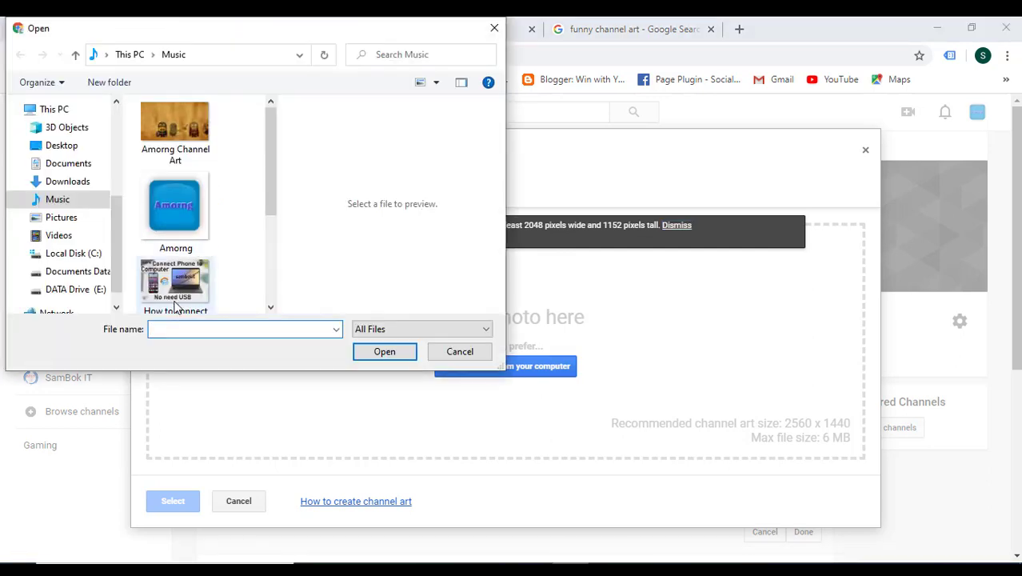
click(176, 289)
scroll(172, 144, up, 1)
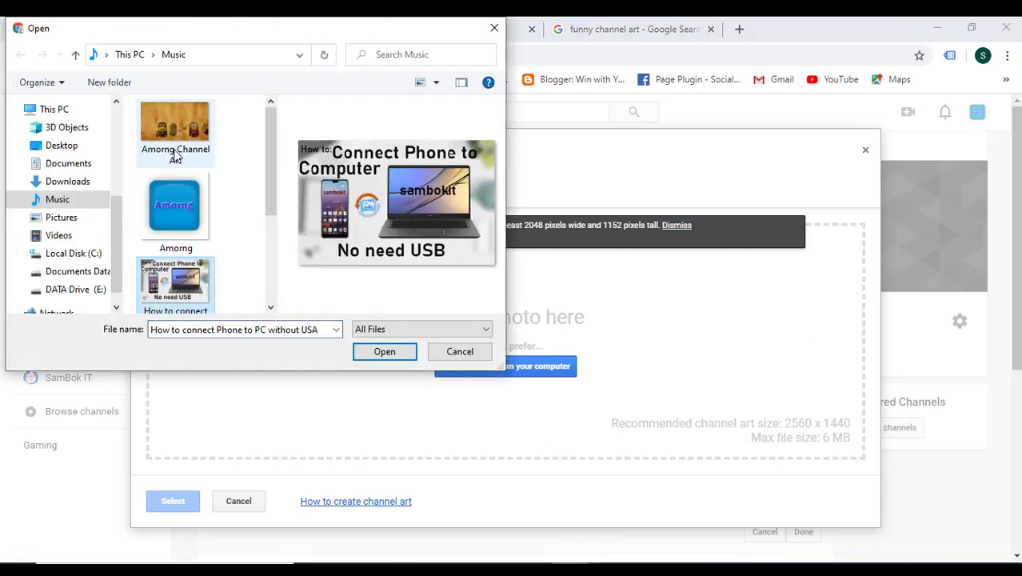
click(172, 141)
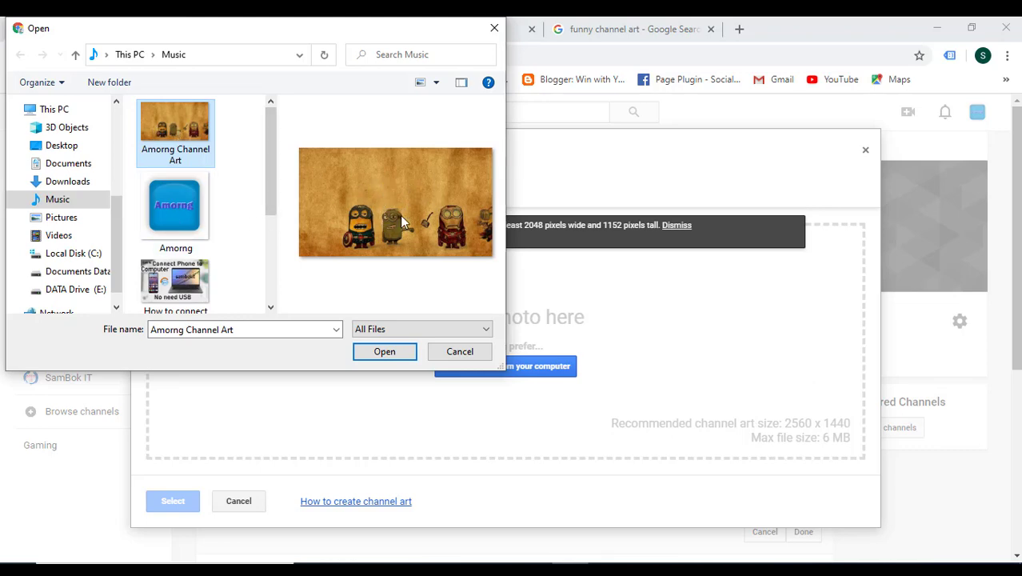
right_click(193, 134)
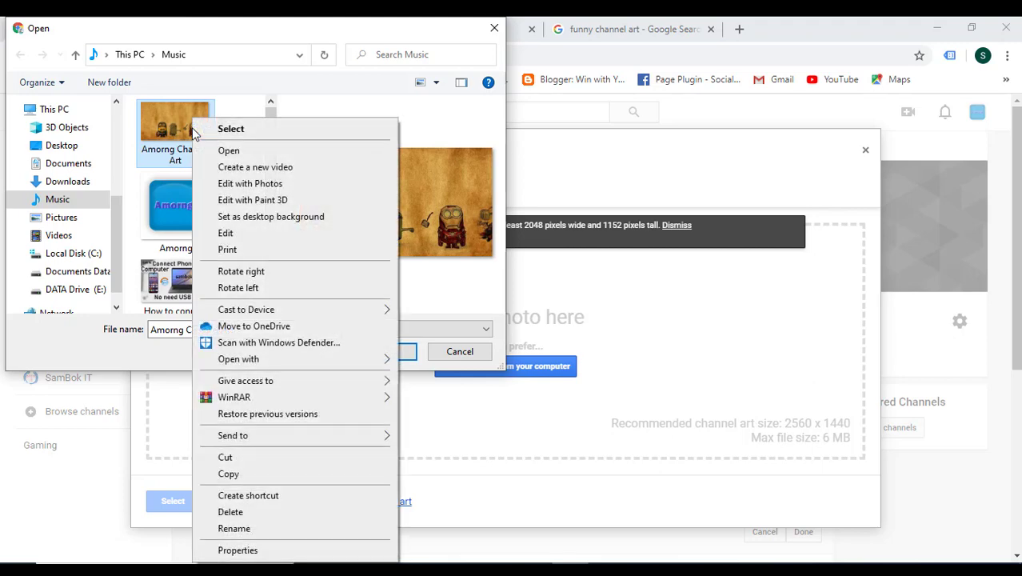
click(226, 234)
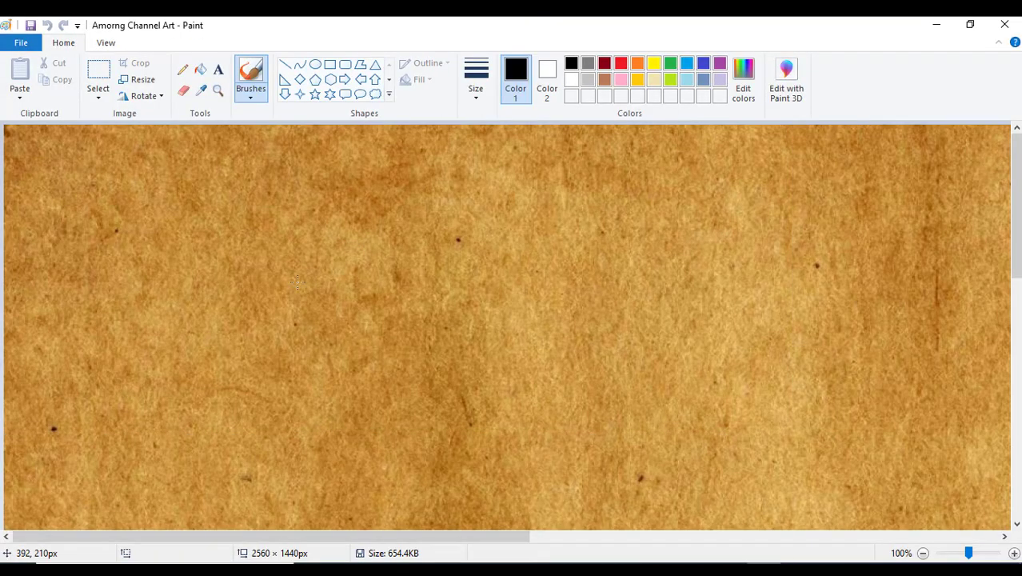
scroll(296, 281, down, 3)
scroll(295, 282, up, 2)
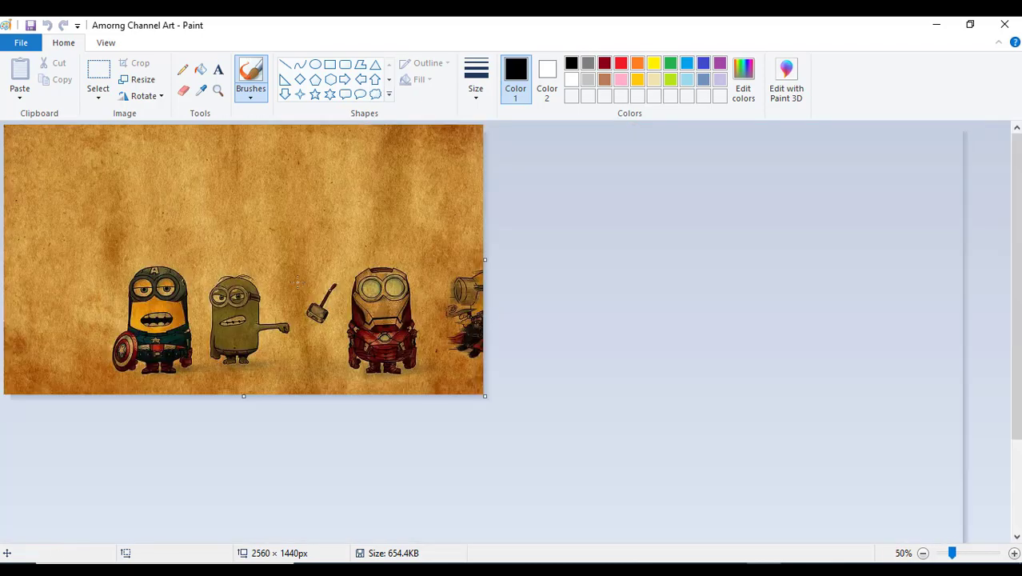
scroll(296, 282, down, 1)
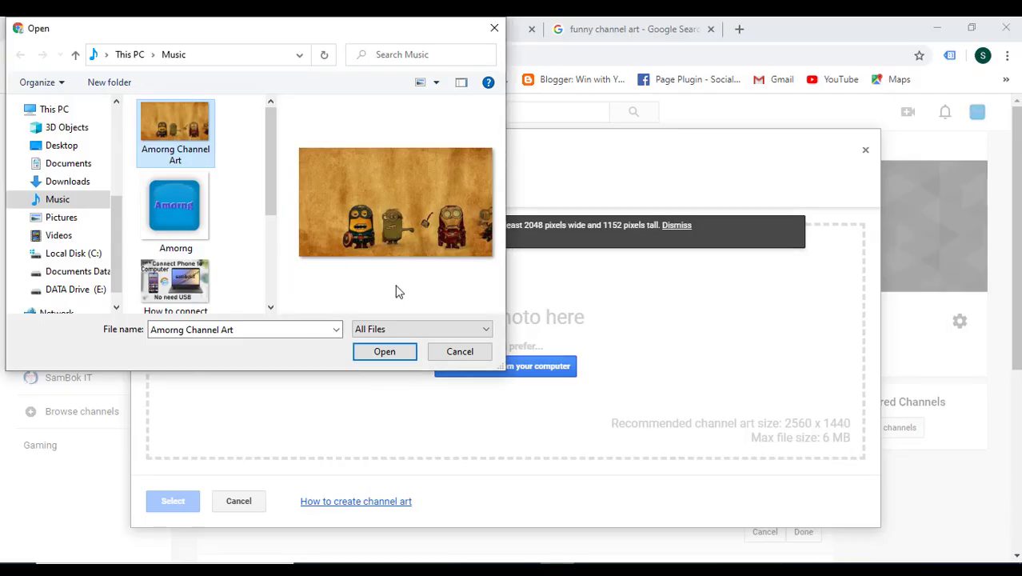
- Upload the Amorng Channel Art image as channel art and try to adjust its crop region over the minions
click(377, 354)
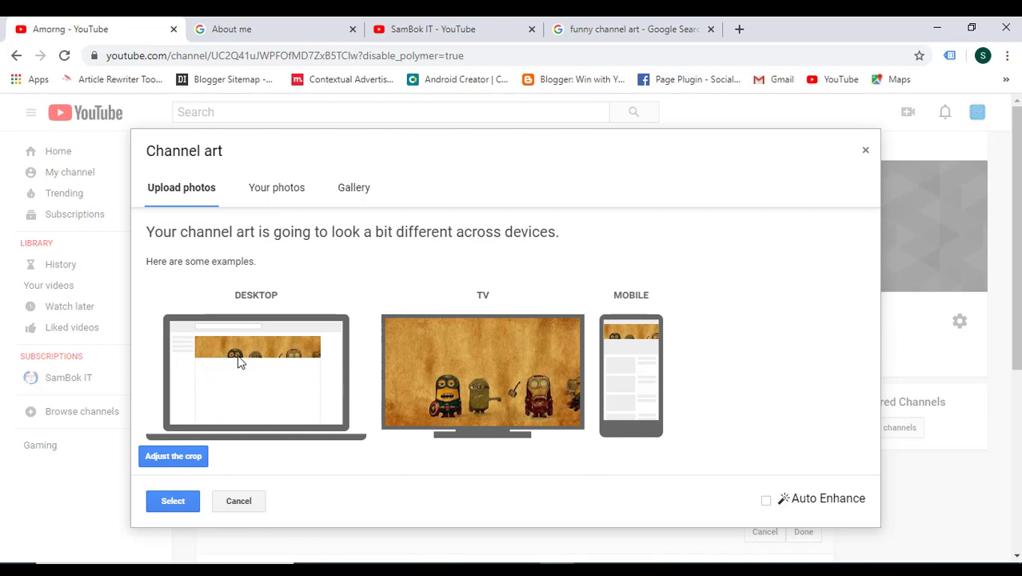
click(156, 457)
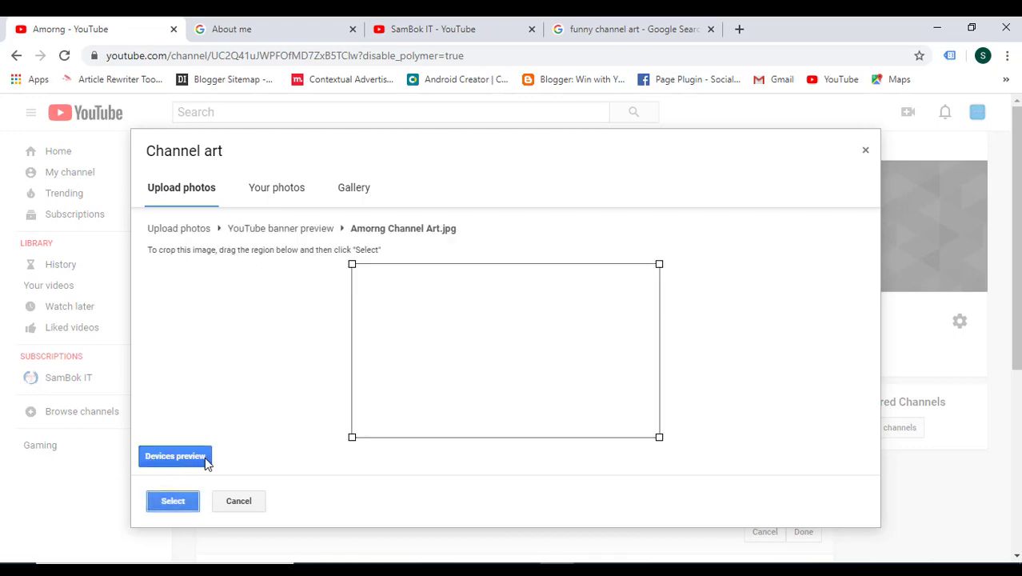
drag(509, 365, 557, 390)
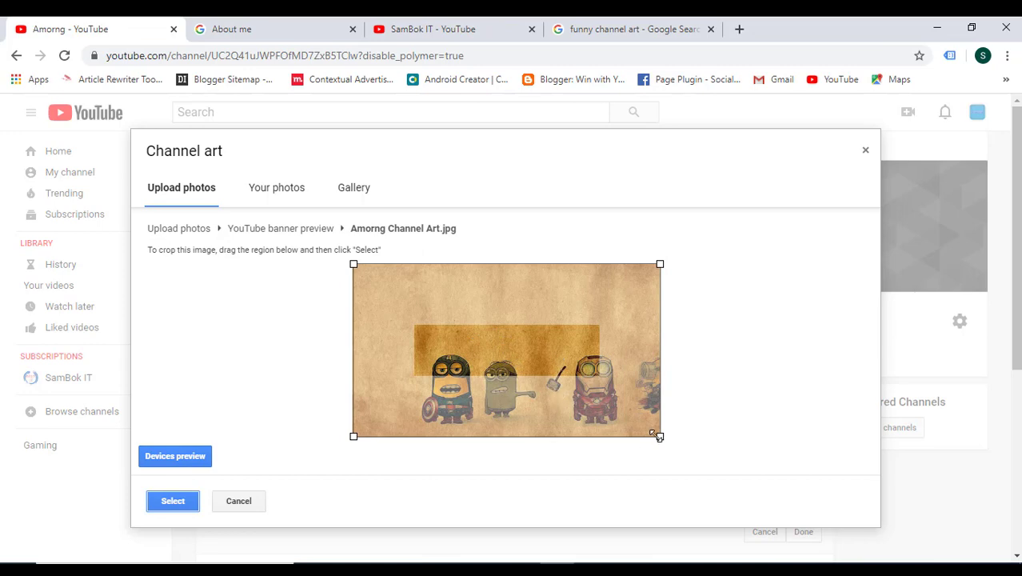
drag(515, 347, 562, 424)
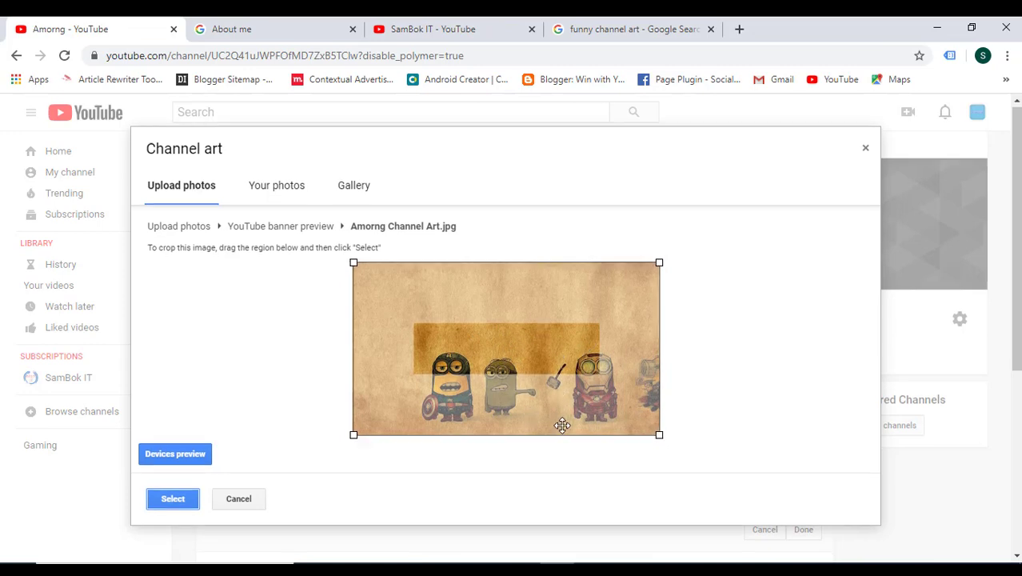
scroll(562, 425, down, 1)
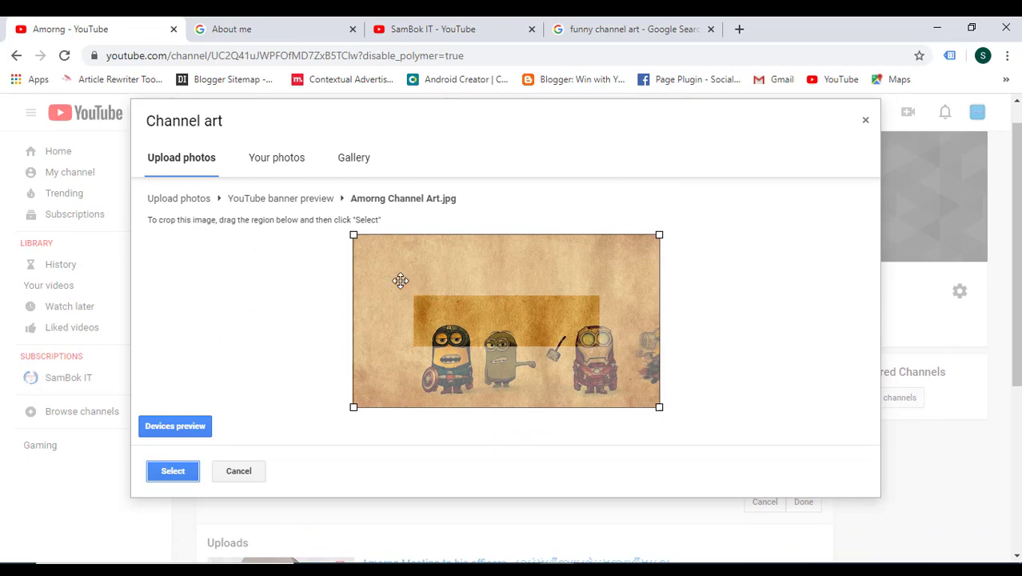
mouse_move(353, 235)
mouse_down()
mouse_move(385, 296)
mouse_move(309, 288)
mouse_move(347, 287)
mouse_move(347, 253)
mouse_move(333, 235)
mouse_up()
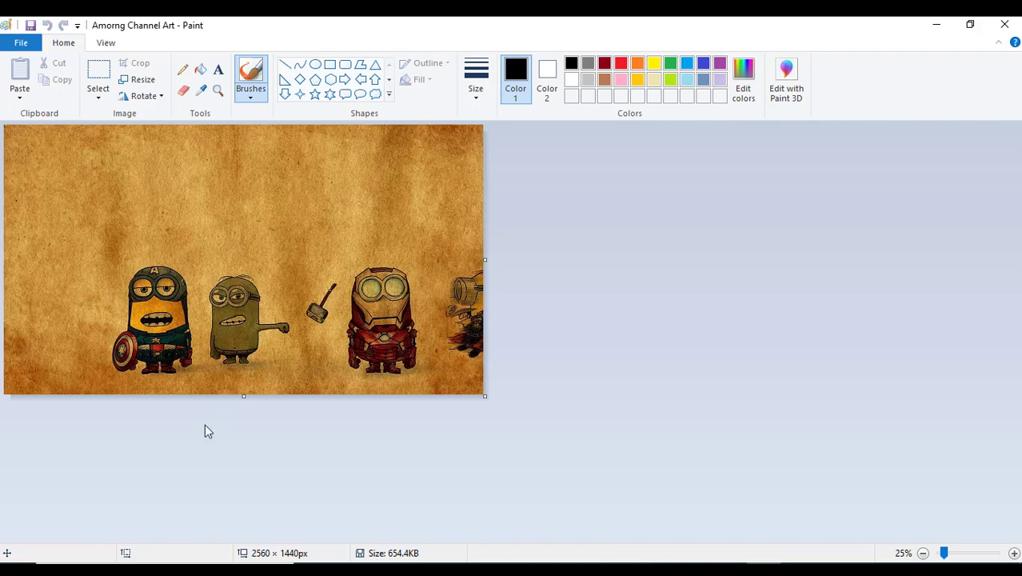
- Switch to Paint and extend the canvas below the banner image to 2560 × 1764 px
drag(242, 396, 240, 433)
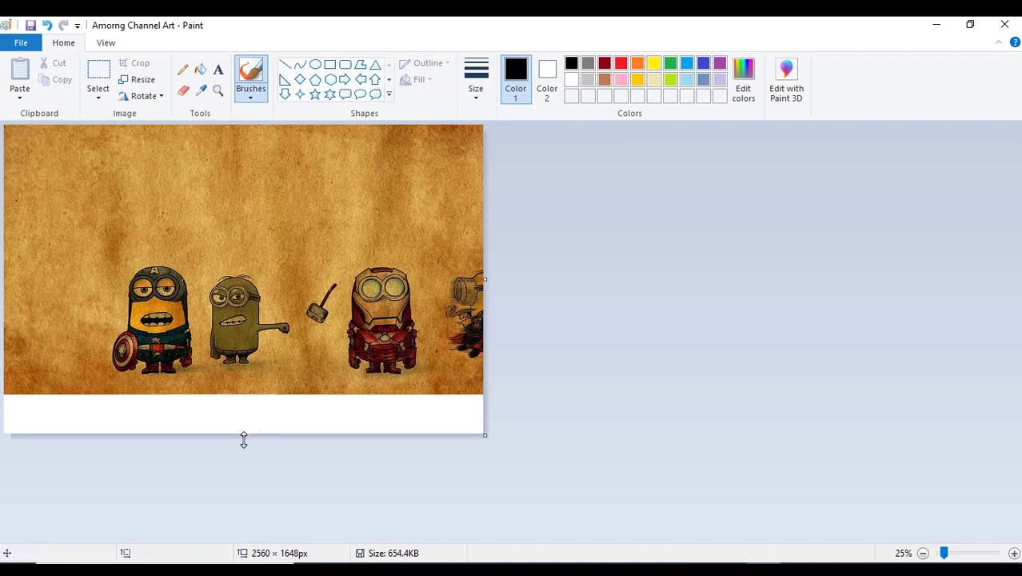
drag(245, 435, 244, 462)
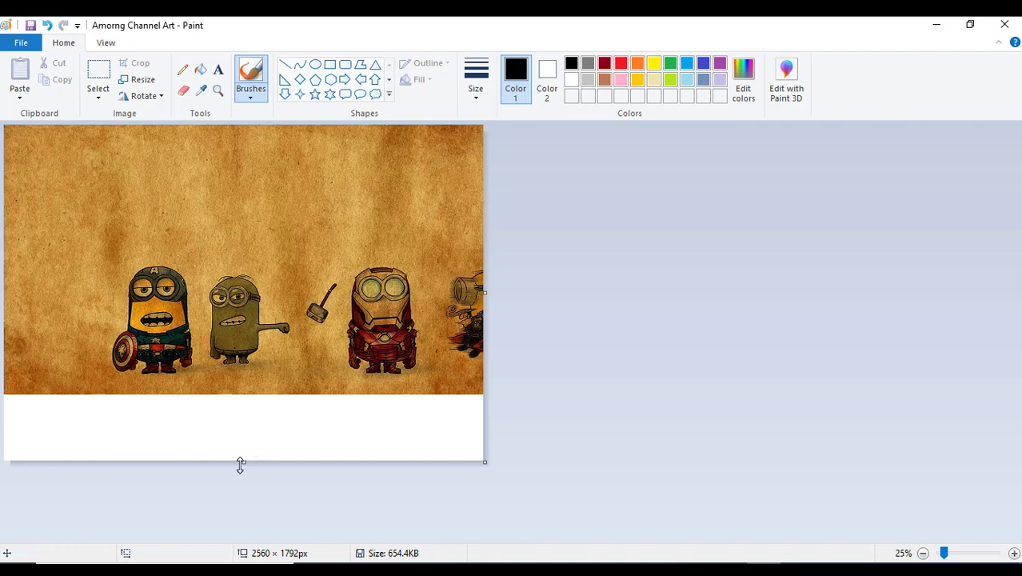
drag(240, 464, 240, 457)
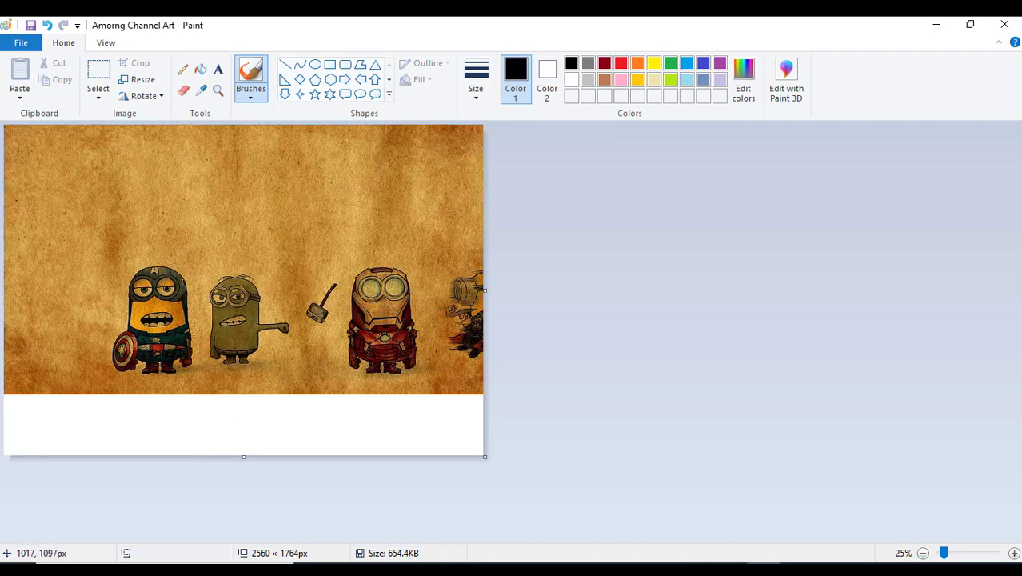
- Add the text "Amorng" above the first two minions and set its font size to 150
click(217, 69)
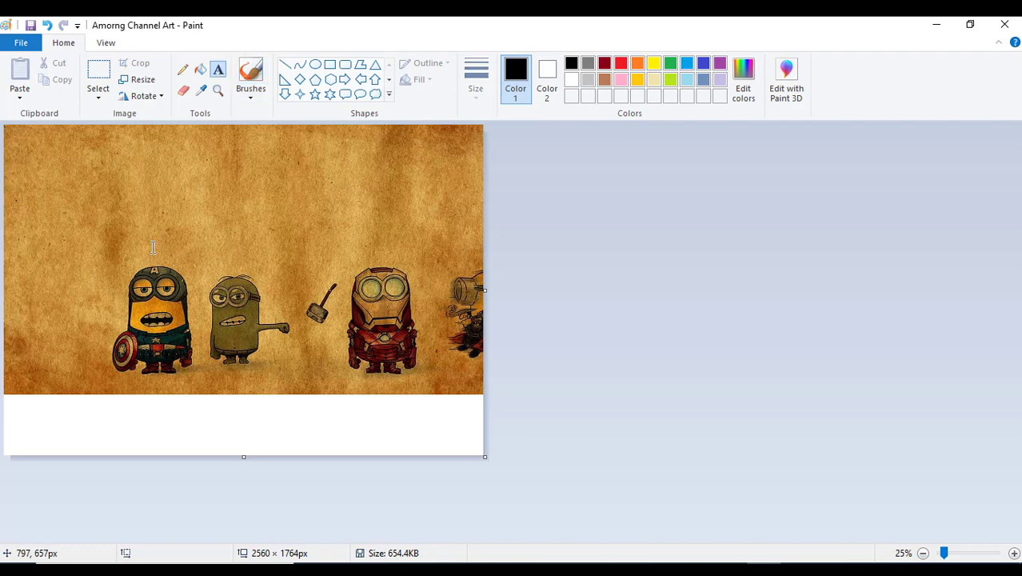
click(152, 248)
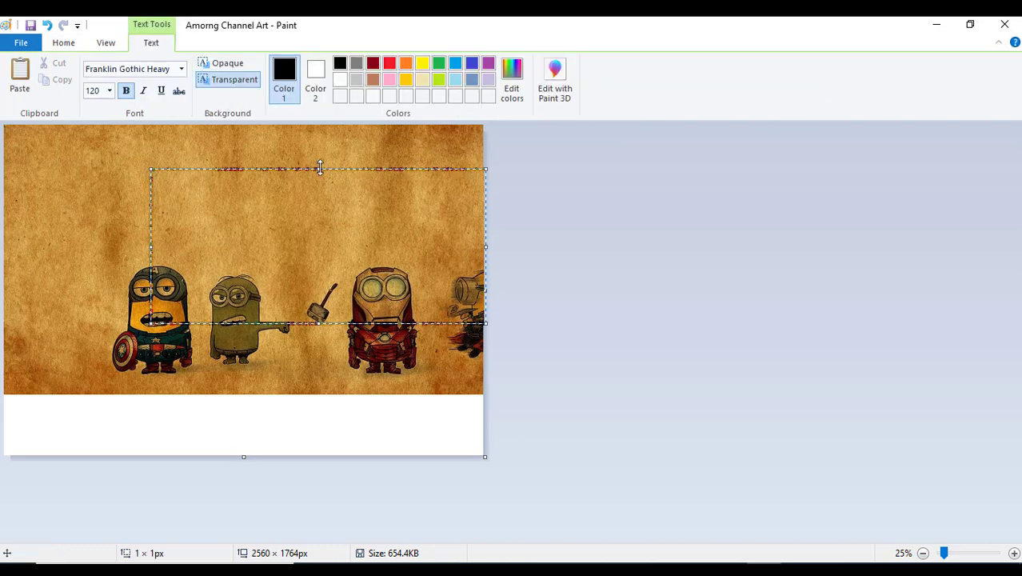
drag(320, 170, 320, 200)
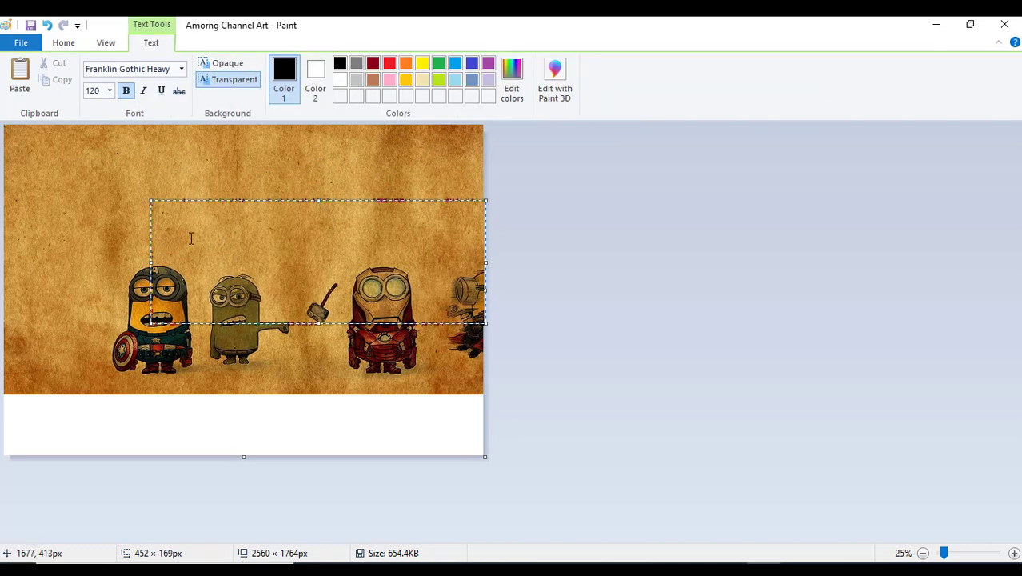
text(Amorng)
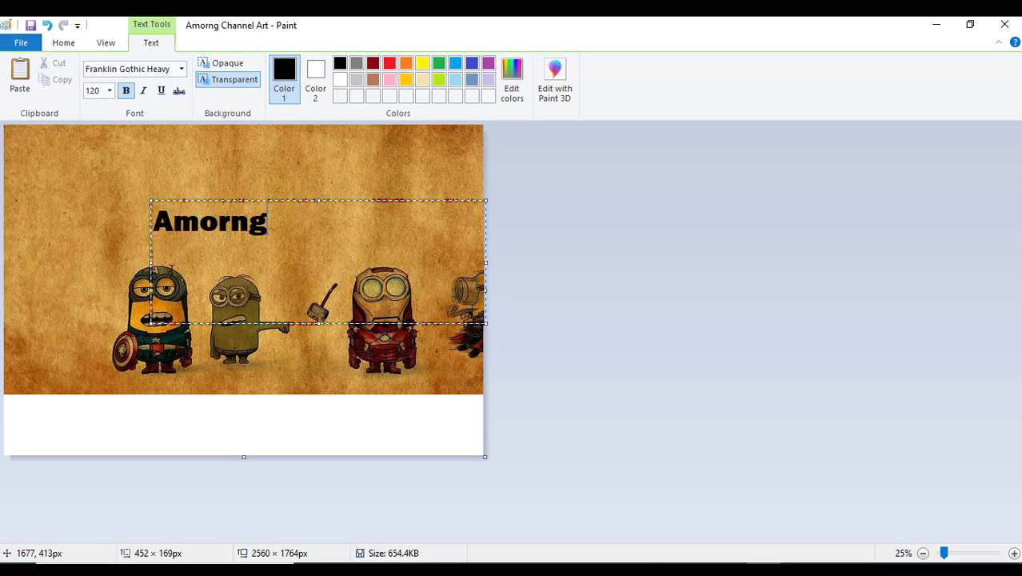
drag(280, 220, 49, 217)
click(94, 91)
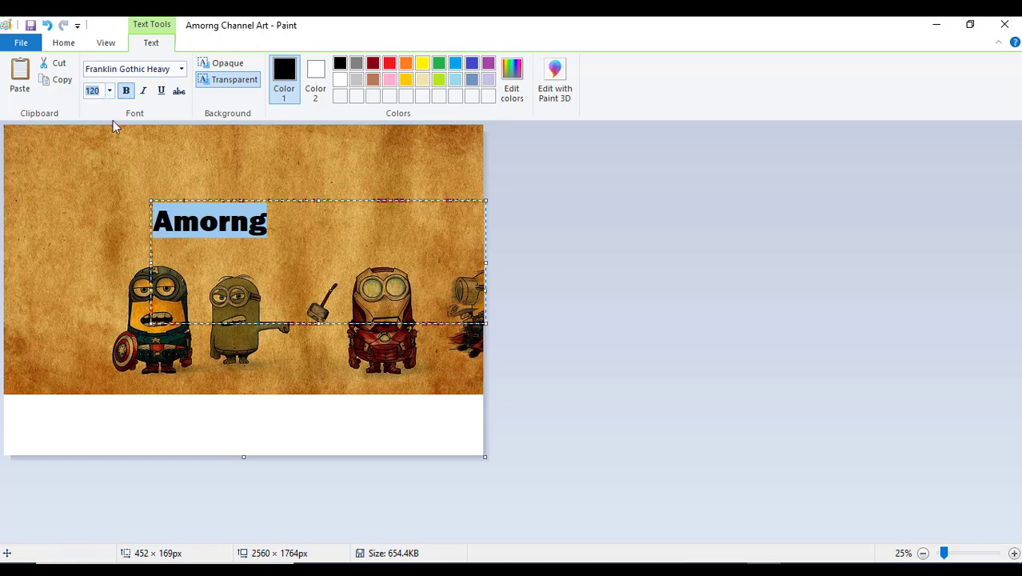
text(150)
key(Return)
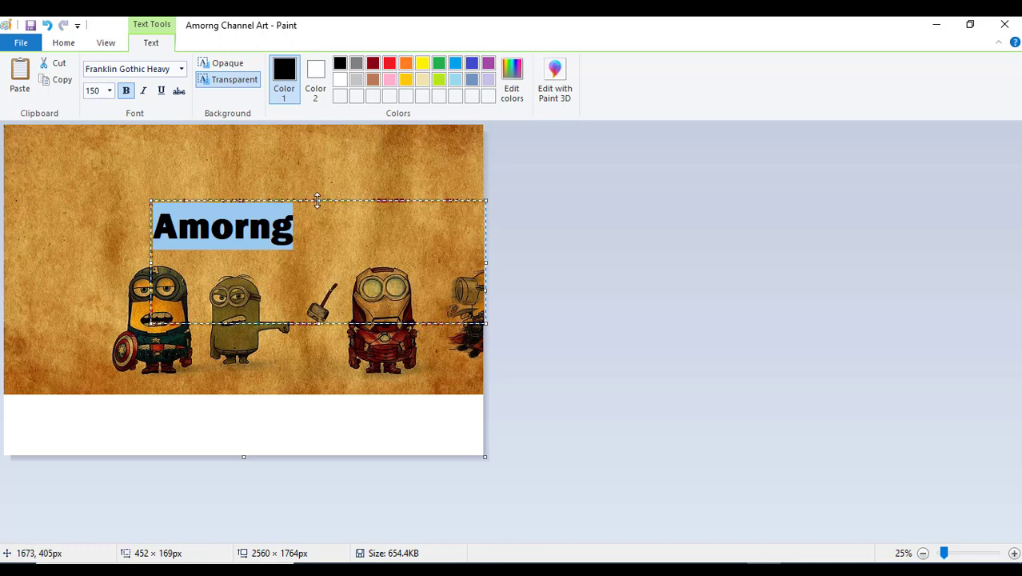
- Lower the "Amorng" text to just above the minions' heads and color it indigo
drag(317, 200, 121, 232)
click(260, 261)
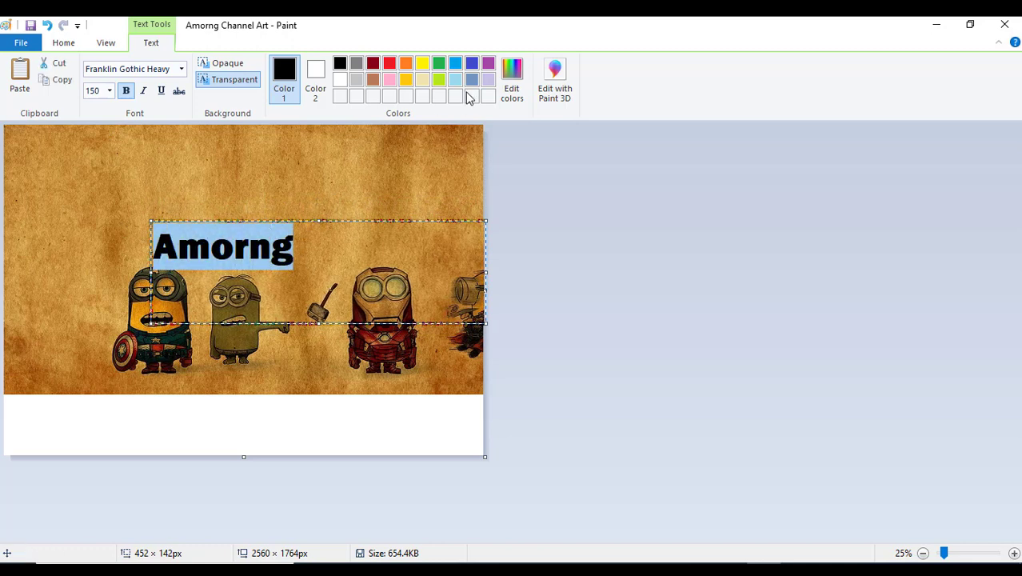
click(472, 64)
click(313, 250)
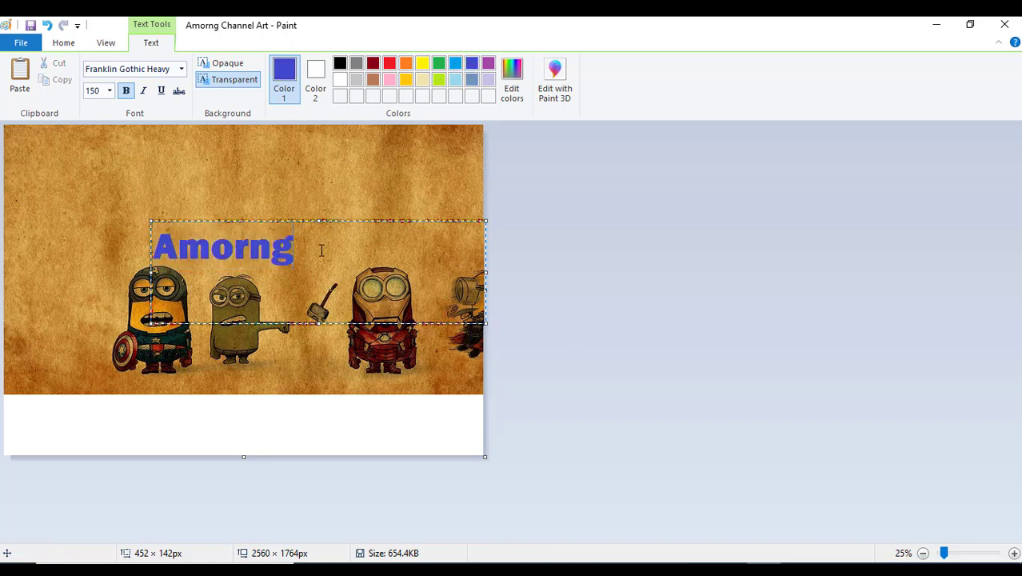
- Copy the "Amorng" text, commit it, and place a pasted duplicate almost exactly over the original to thicken the lettering
drag(321, 251, 66, 237)
key(ctrl+c)
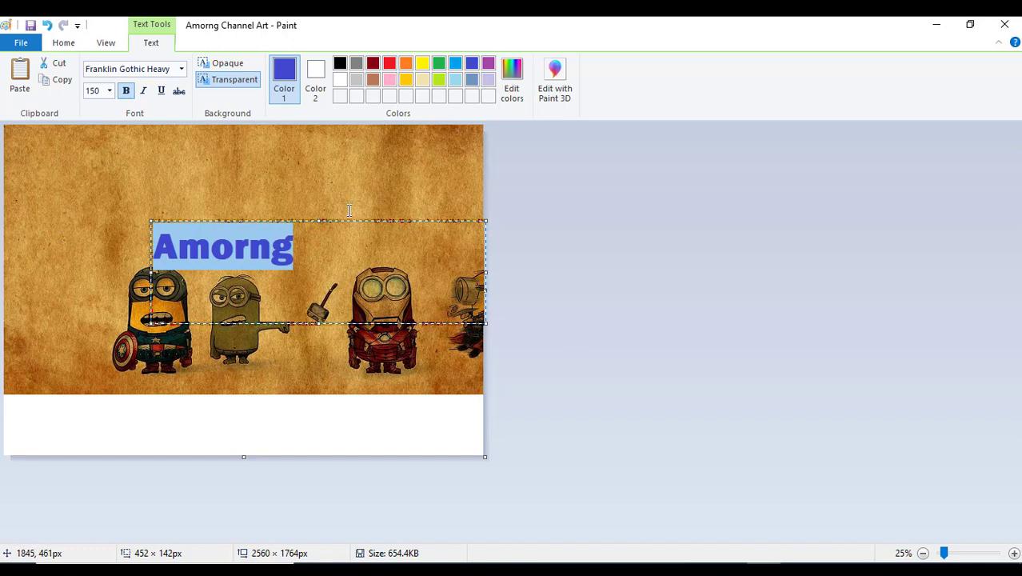
click(143, 232)
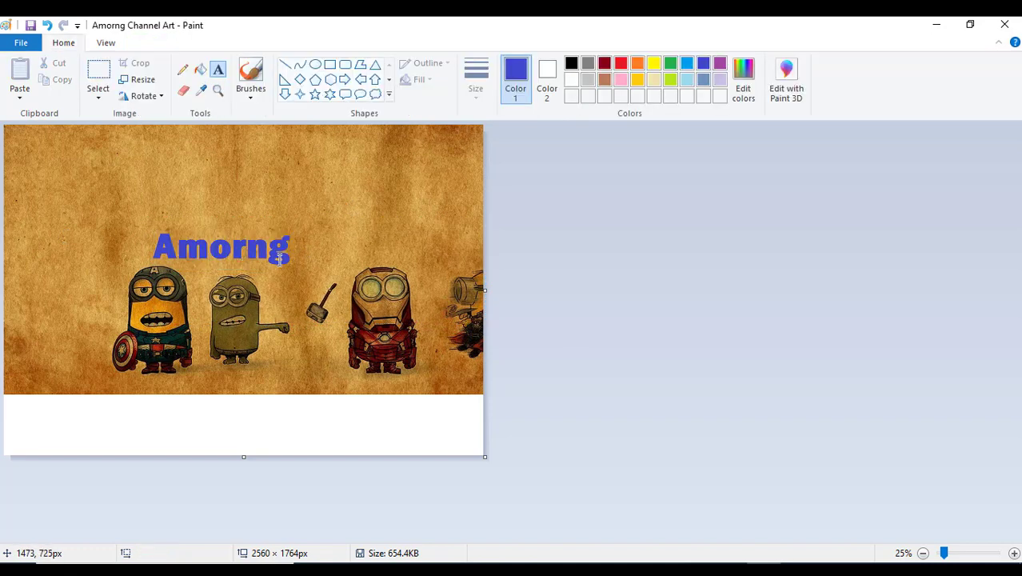
click(186, 231)
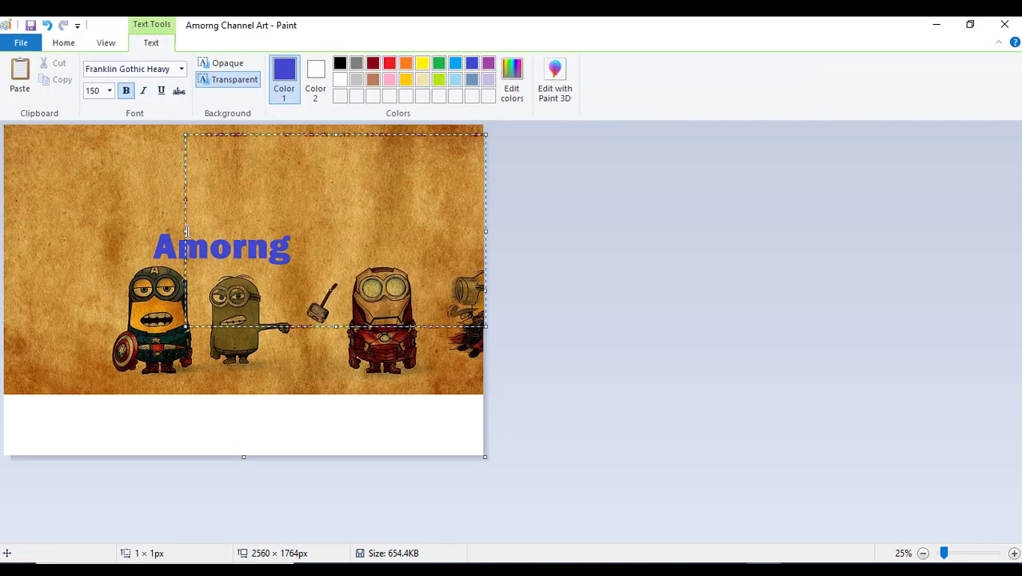
key(ctrl+v)
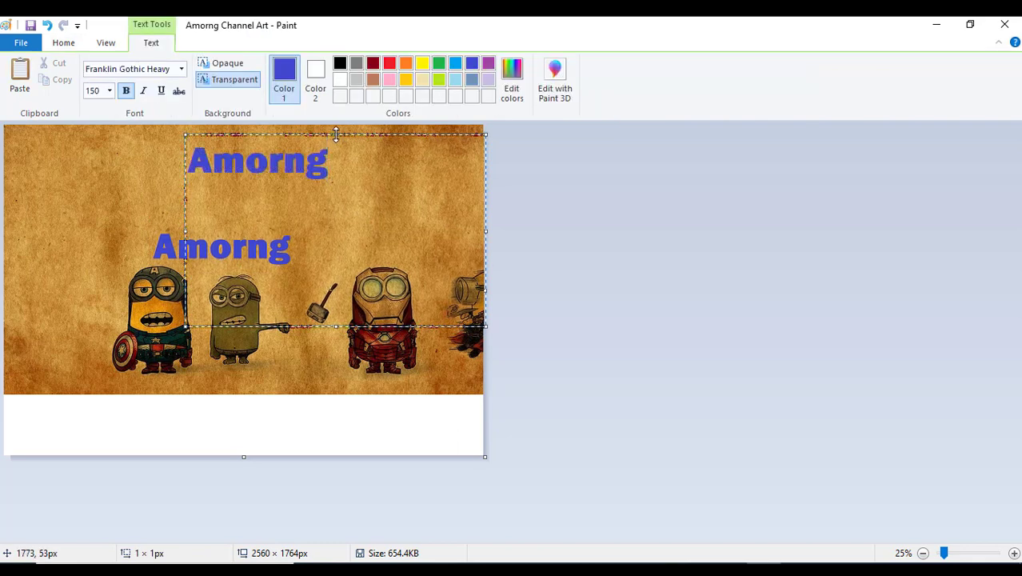
drag(336, 134, 336, 222)
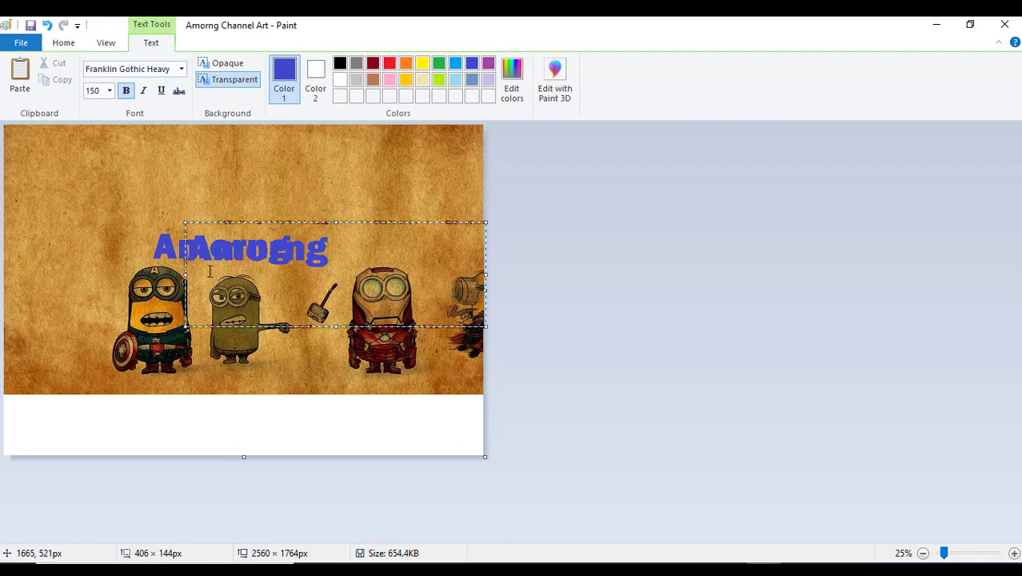
drag(190, 272, 150, 268)
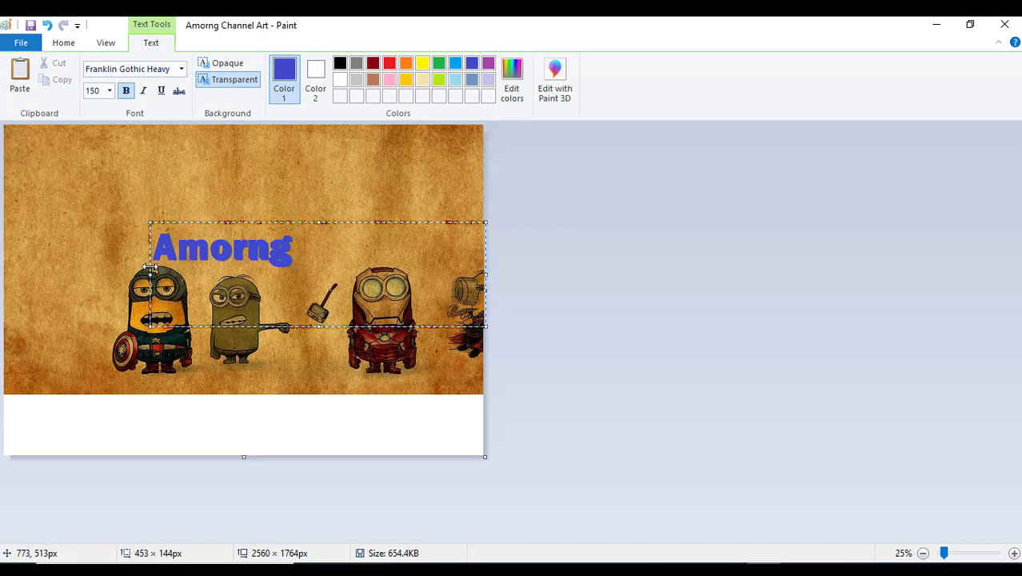
click(66, 278)
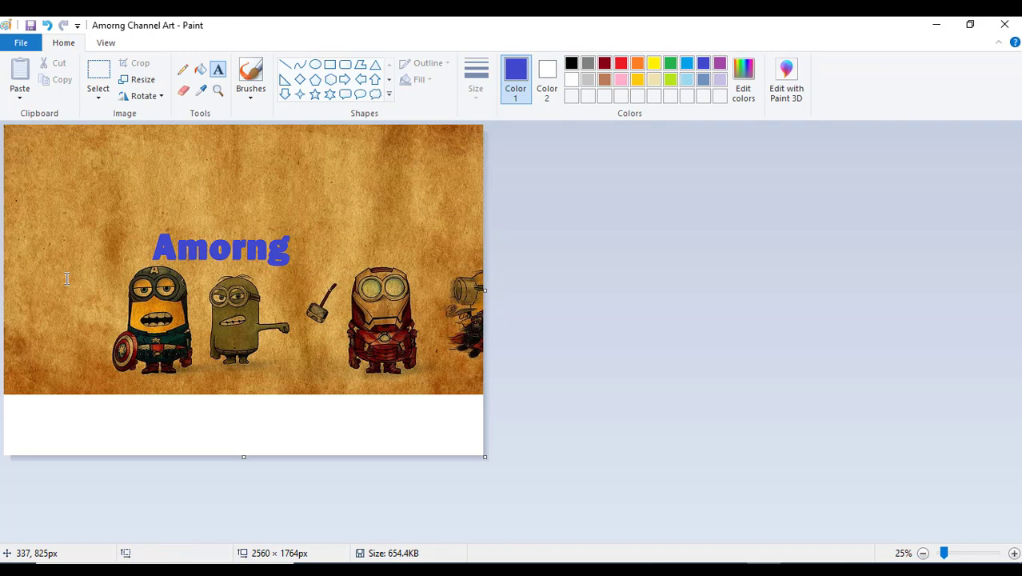
- Discard the empty text box and save the edited Amorng Channel Art image
click(96, 261)
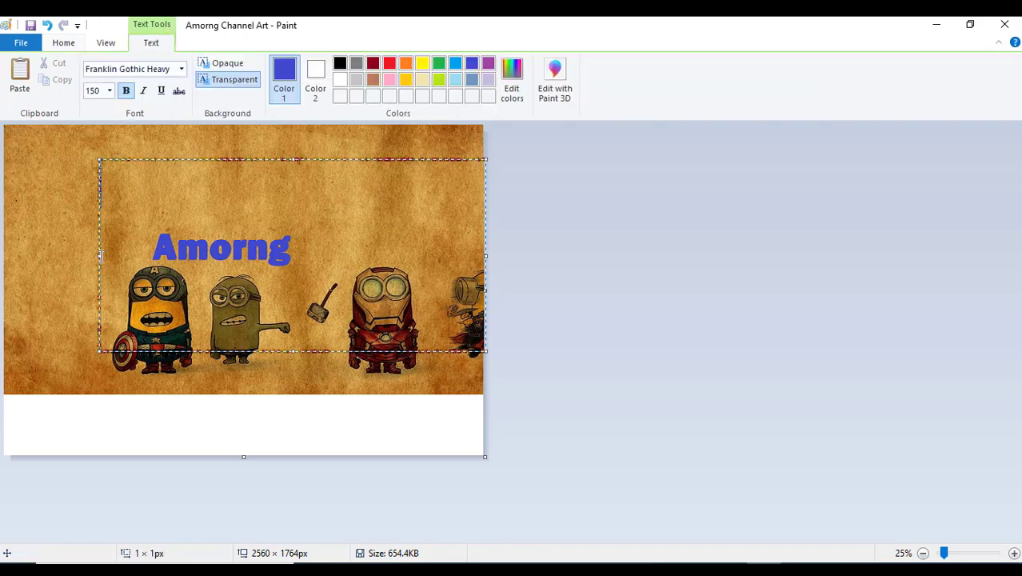
click(3, 261)
key(ctrl+s)
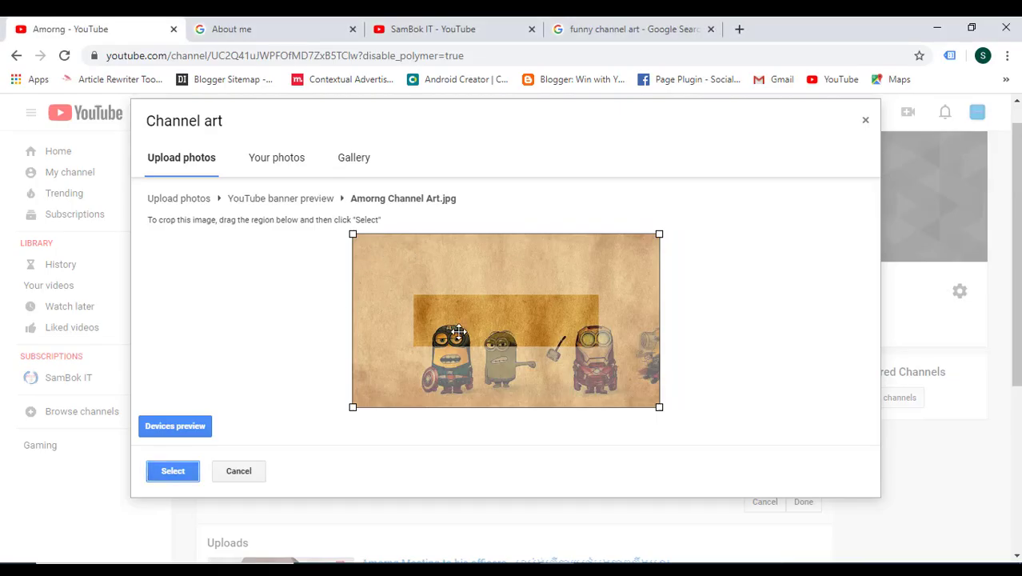
- Cancel the pending channel art and upload the edited Amorng Channel Art image to preview it across devices
click(239, 471)
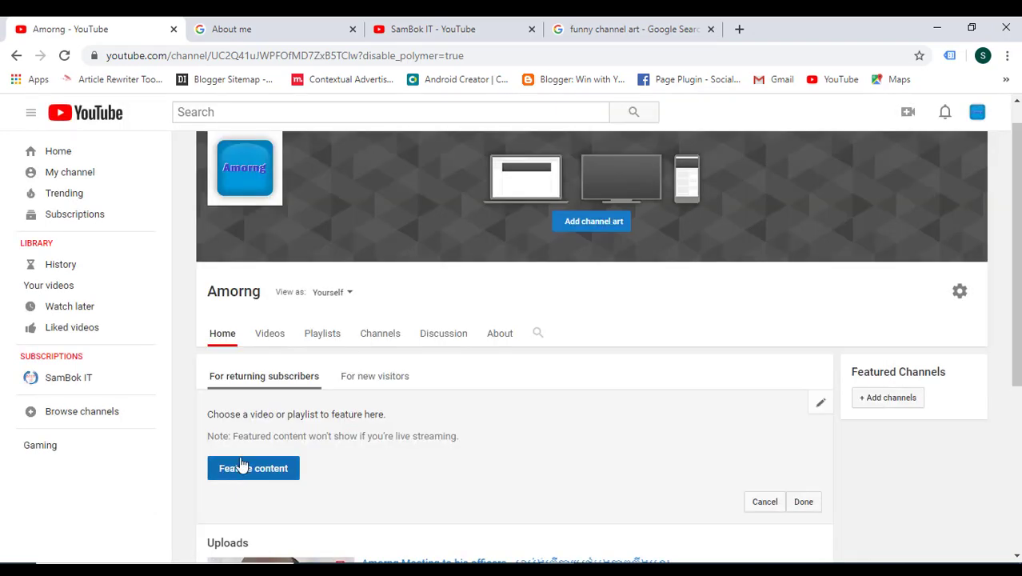
click(593, 225)
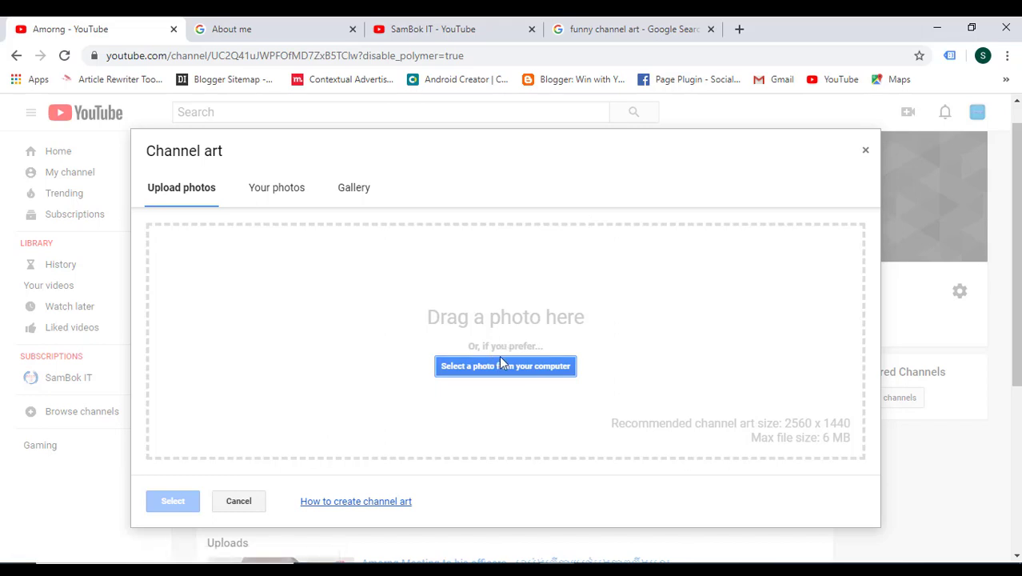
click(464, 376)
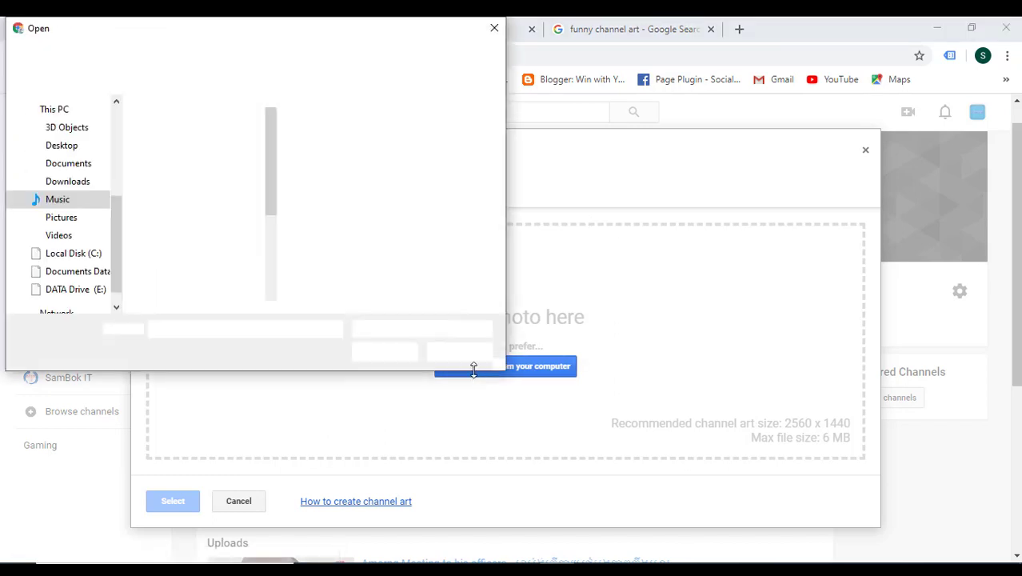
click(182, 127)
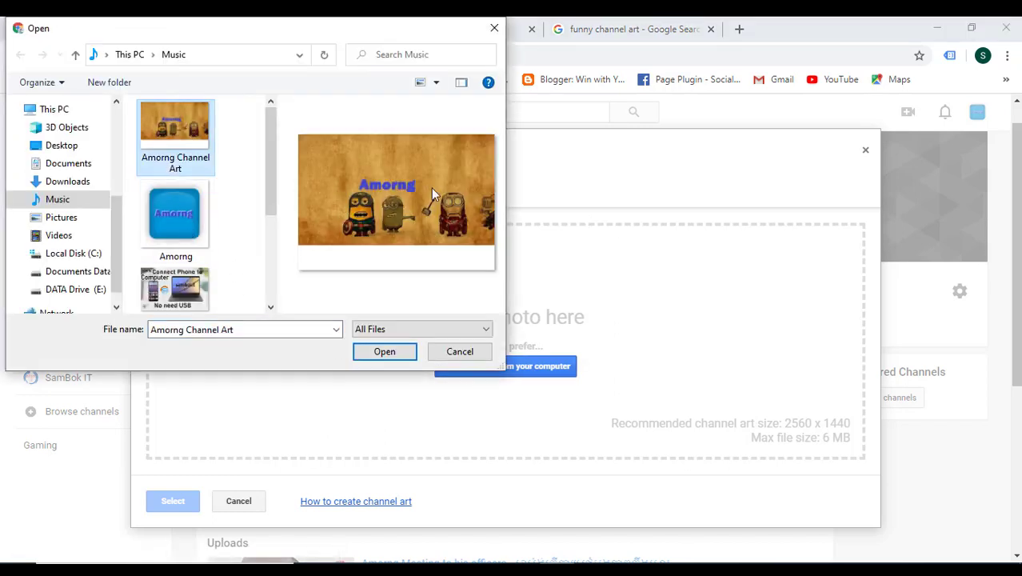
click(384, 352)
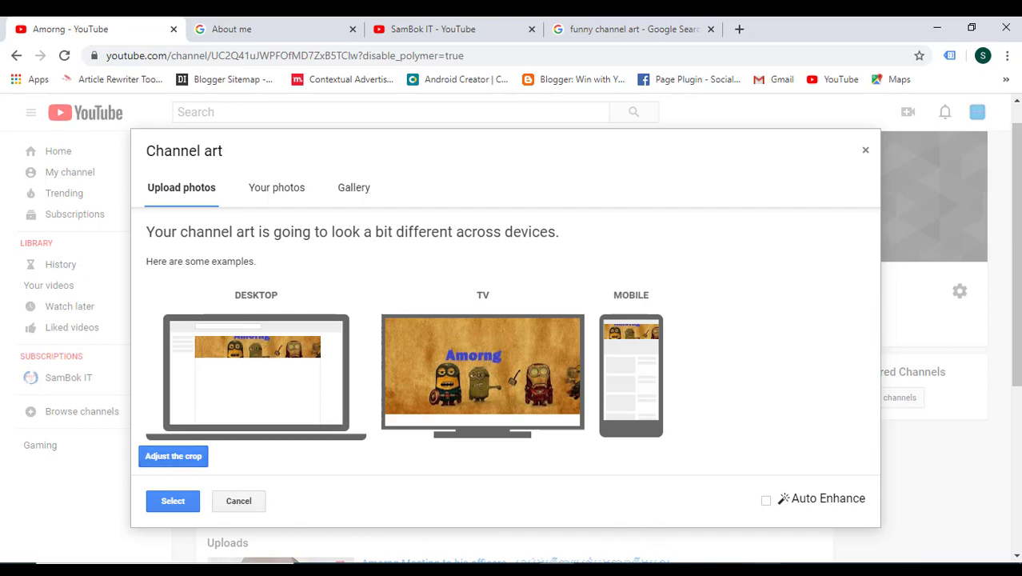
- Switch to Paint, shorten the banner canvas to about 2560 × 1608 px by trimming the blank strip below the picture, and save it
click(765, 565)
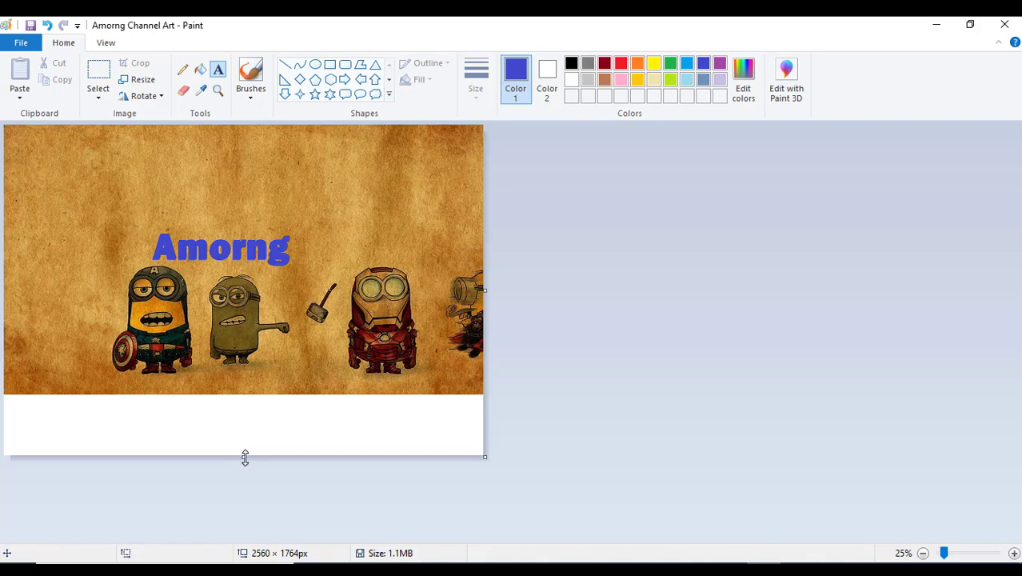
drag(244, 457, 234, 426)
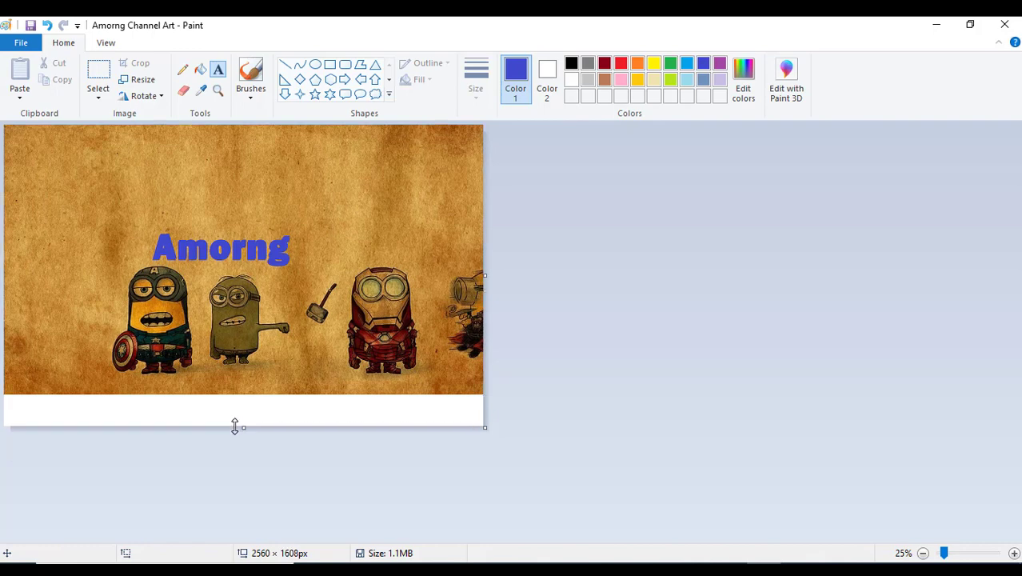
click(31, 26)
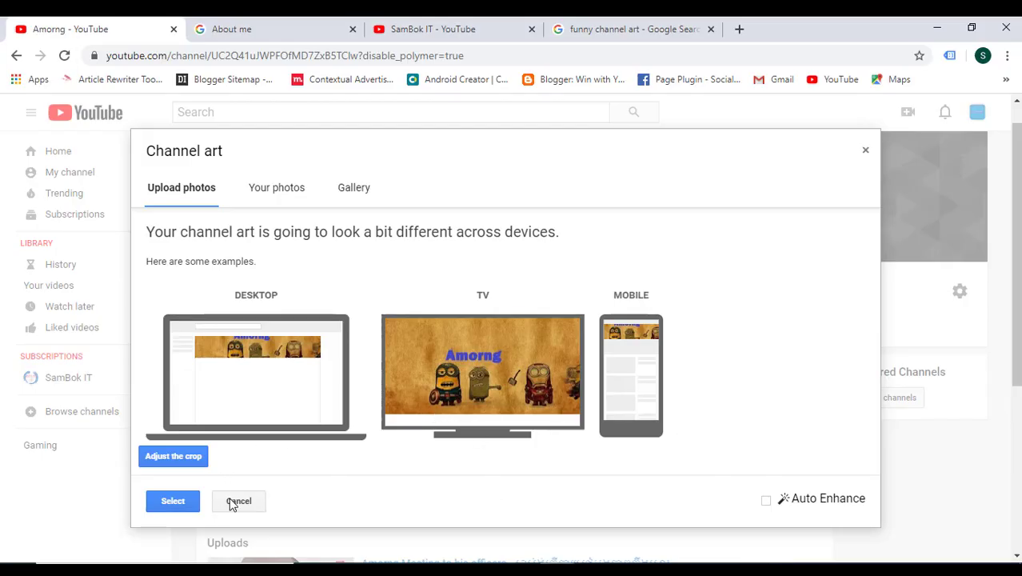
- Back in YouTube, cancel the pending channel art and upload the resaved Amorng Channel Art image
click(237, 499)
click(601, 224)
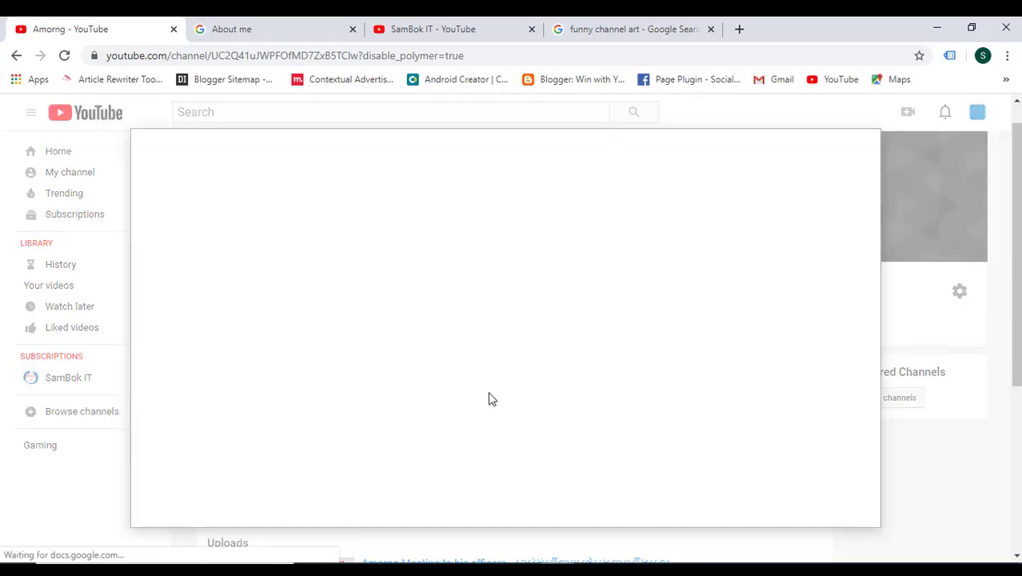
click(488, 368)
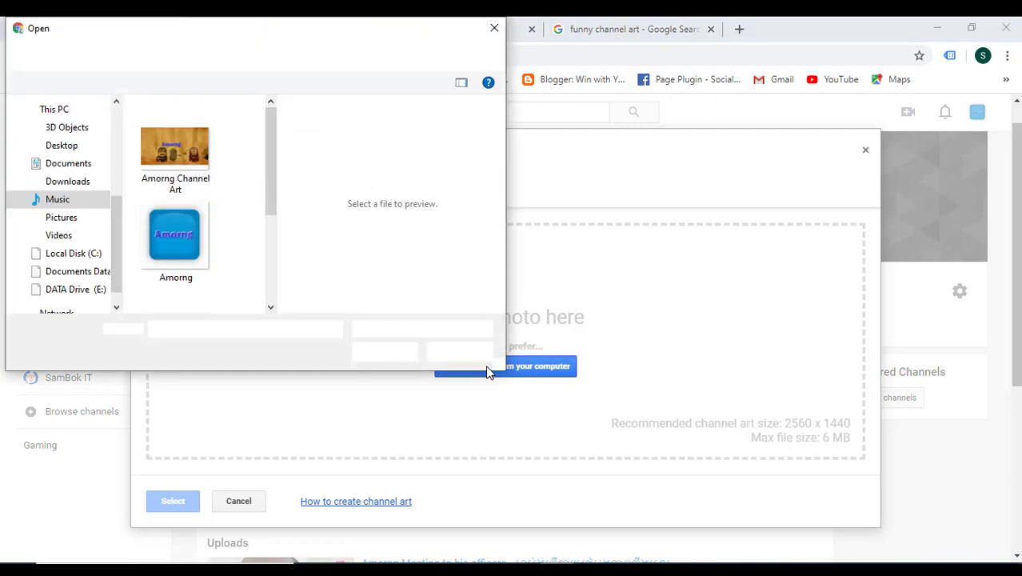
click(175, 132)
click(393, 352)
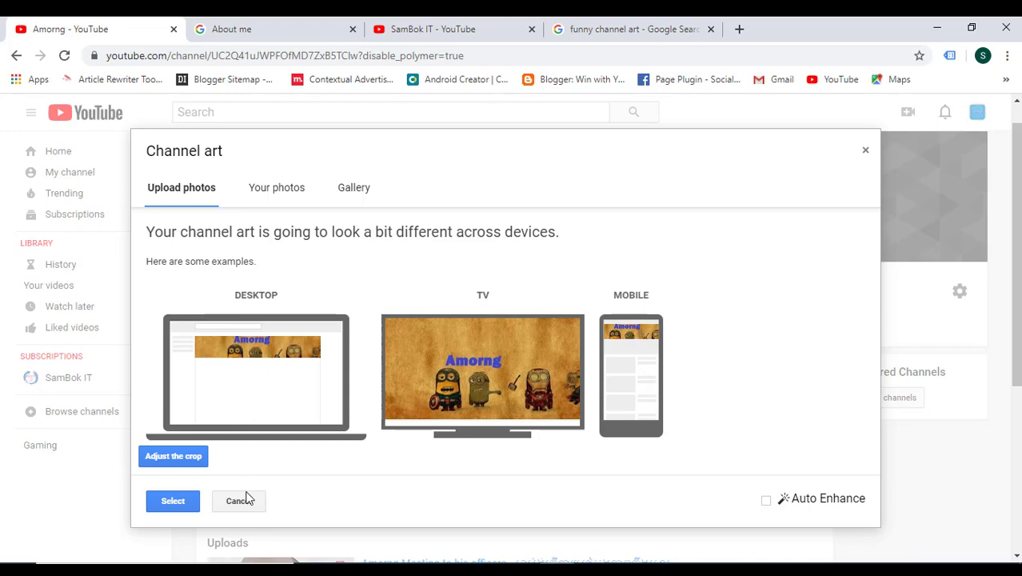
- Return to Paint, paste the Amorng icon from its file in the Music folder onto the banner, and deselect it
key(alt+Tab)
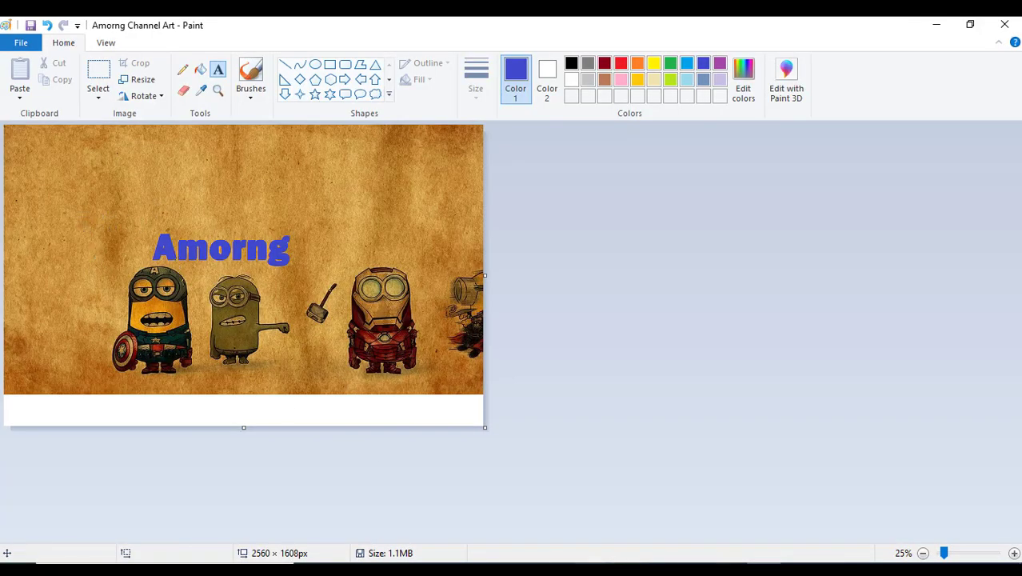
key(alt+Tab)
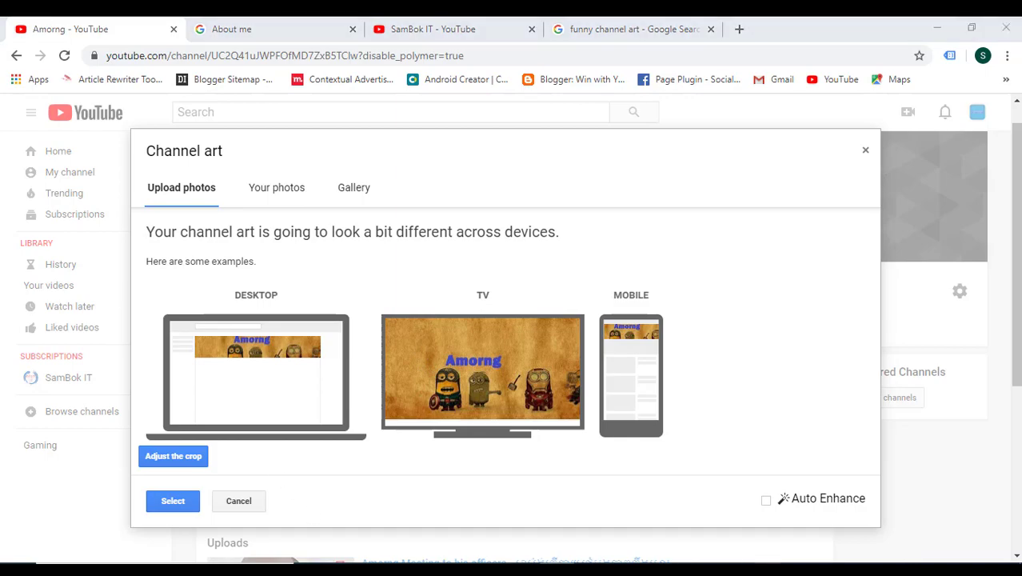
key(alt+Tab)
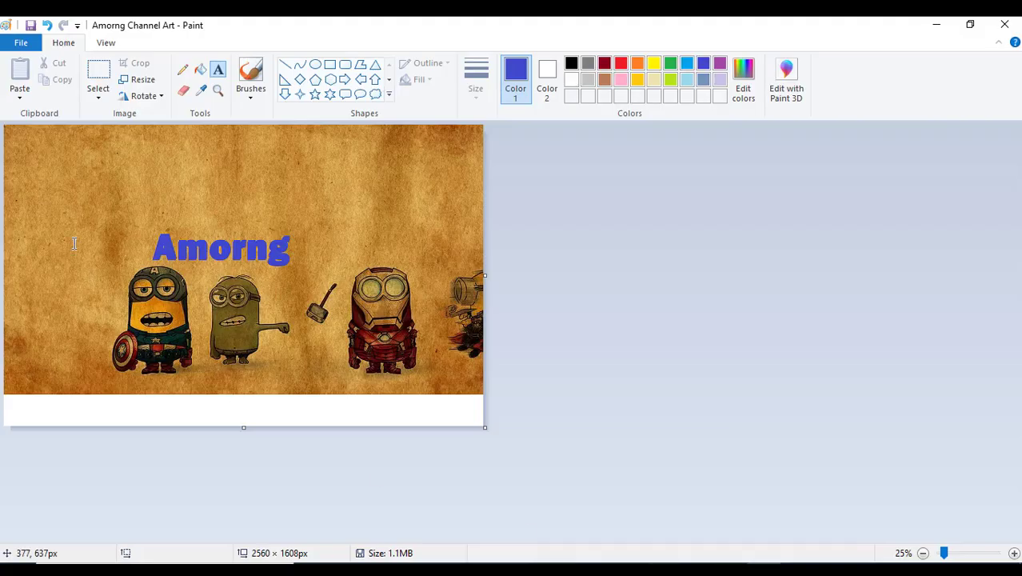
click(19, 101)
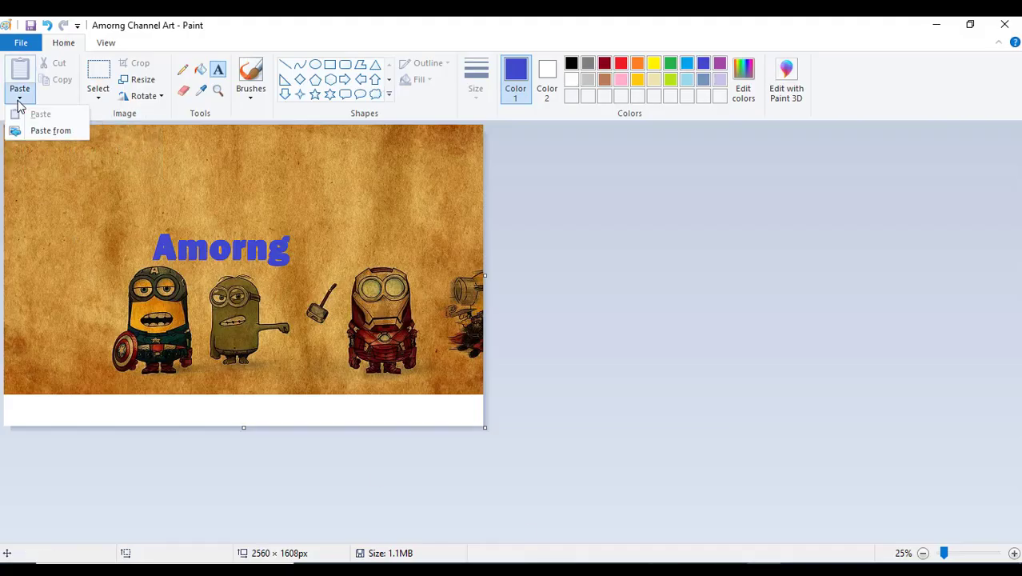
click(50, 132)
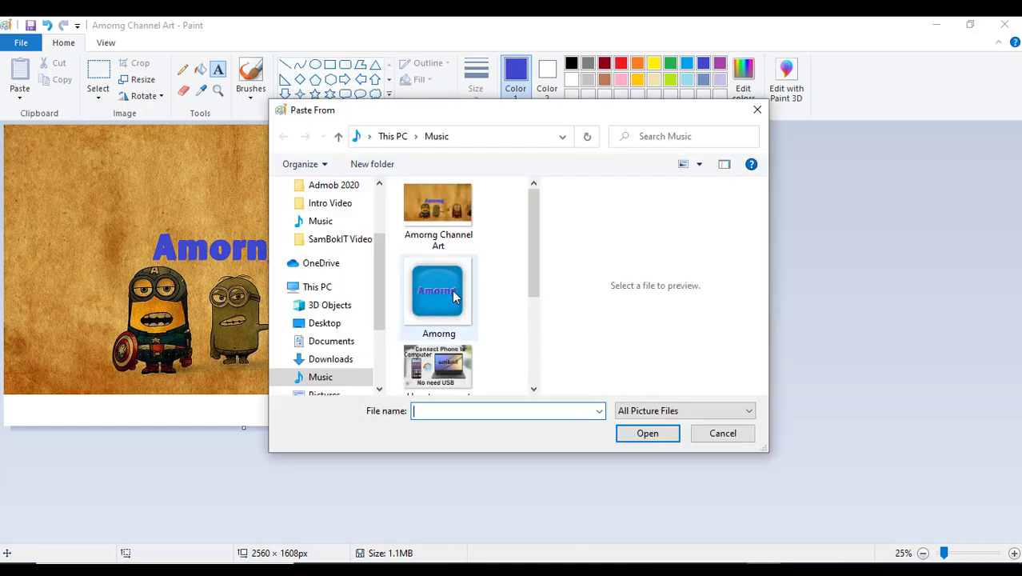
click(445, 297)
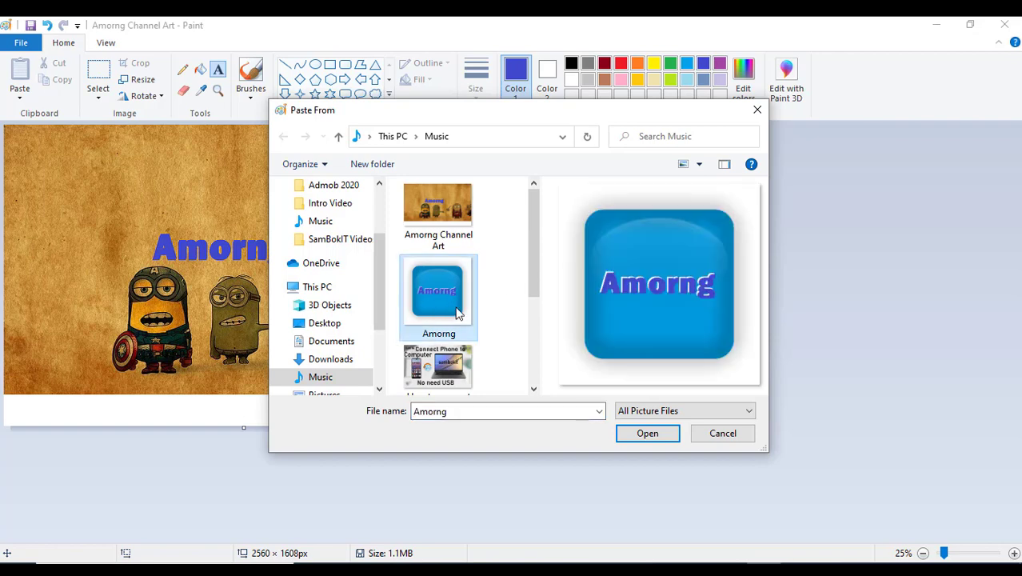
click(641, 435)
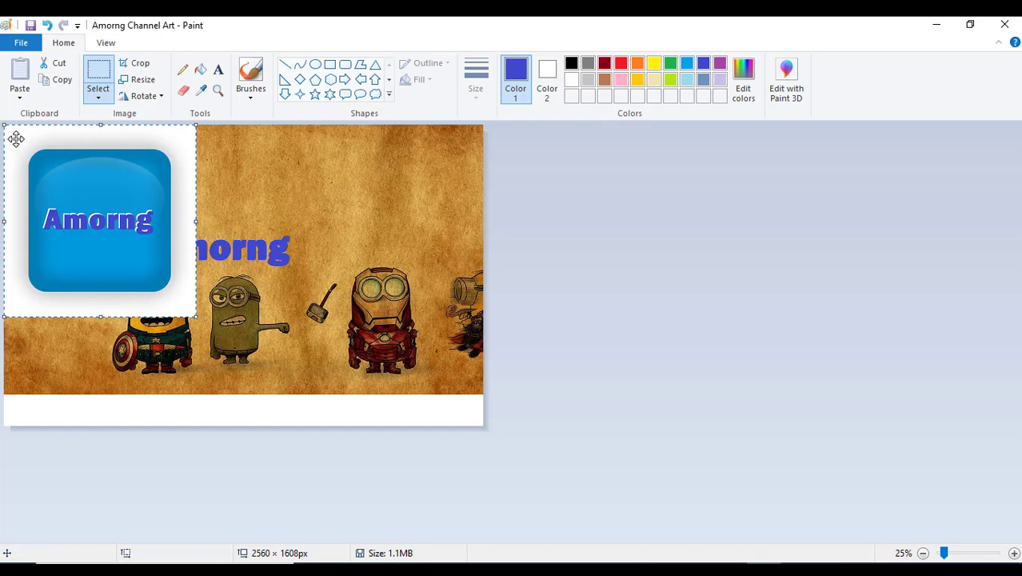
key(Escape)
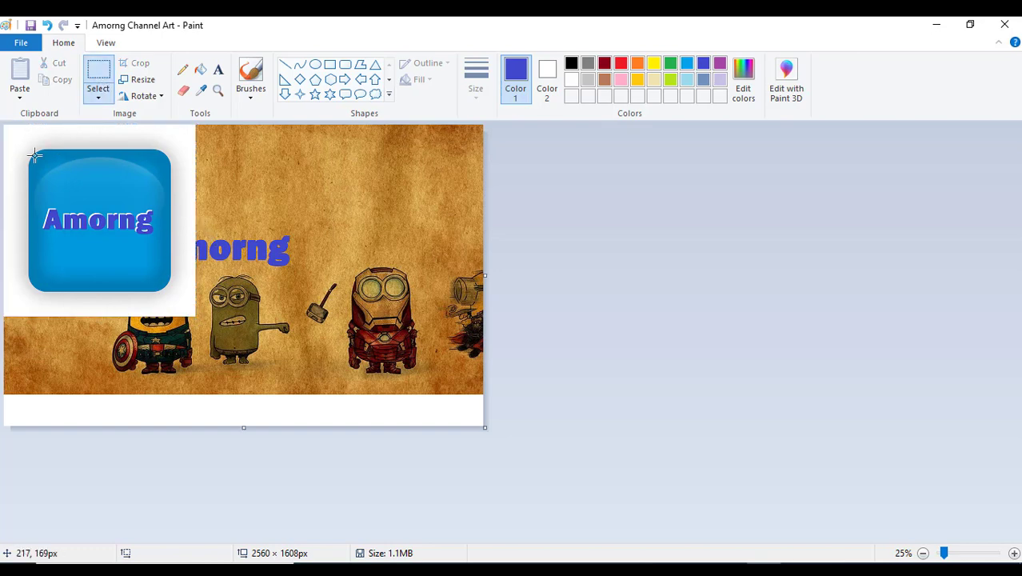
- Try moving the blue icon square out of its white border onto the banner, and undo the move
drag(27, 148, 172, 293)
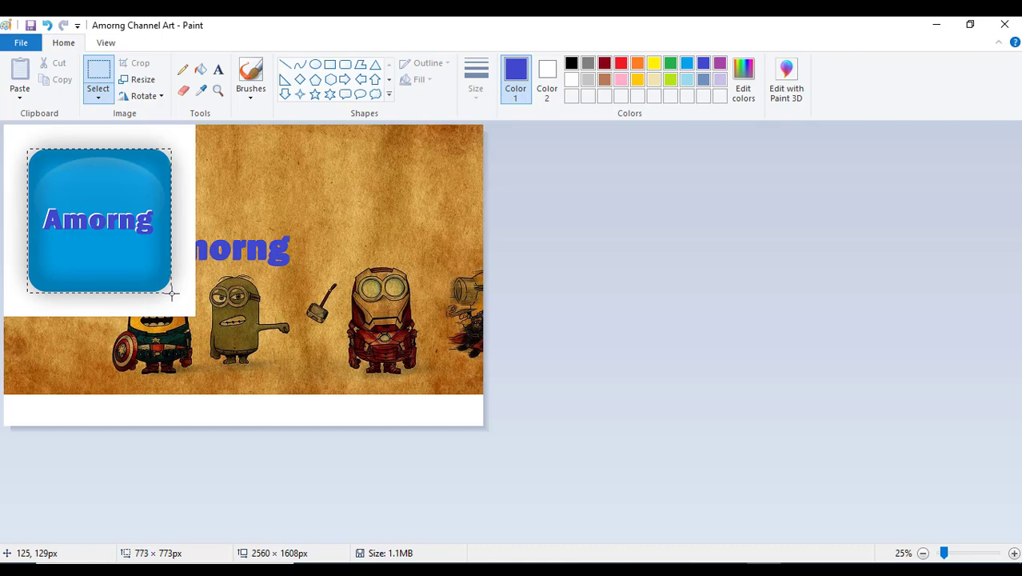
click(103, 236)
drag(103, 236, 319, 246)
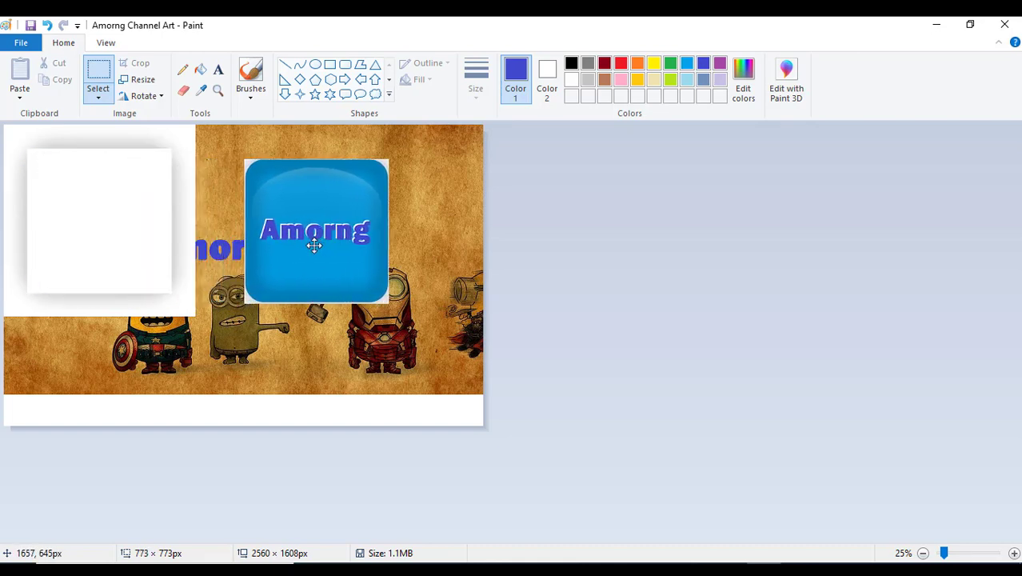
click(88, 199)
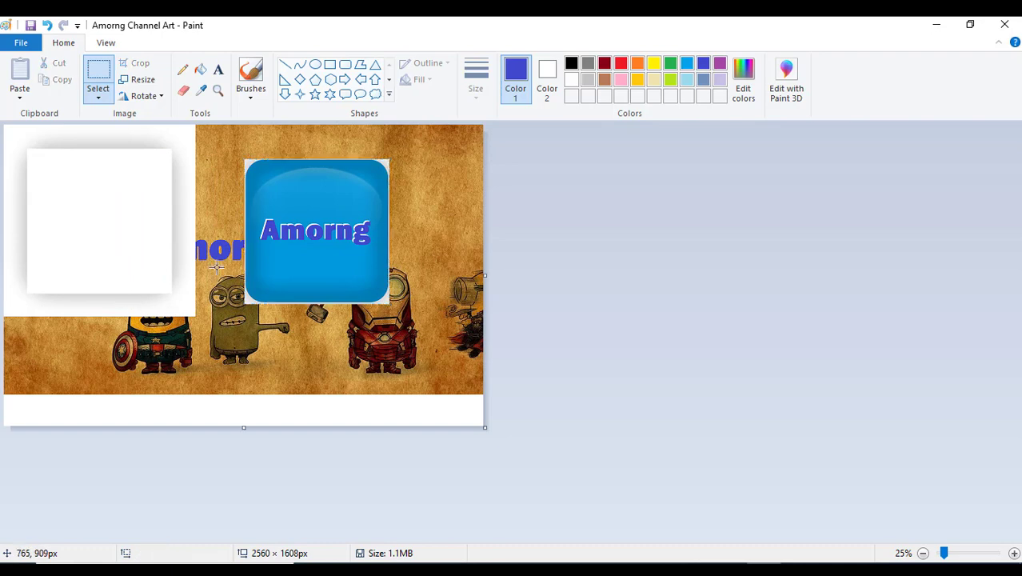
key(ctrl+z)
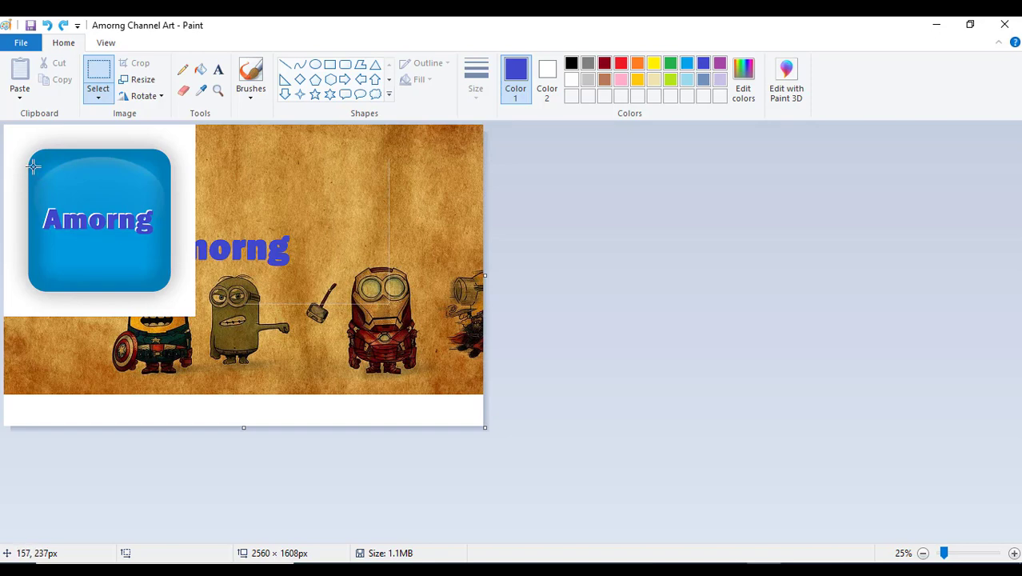
- Cut out just the blue icon square, undo back to the clean banner, and paste the square without its white border
drag(29, 150, 172, 294)
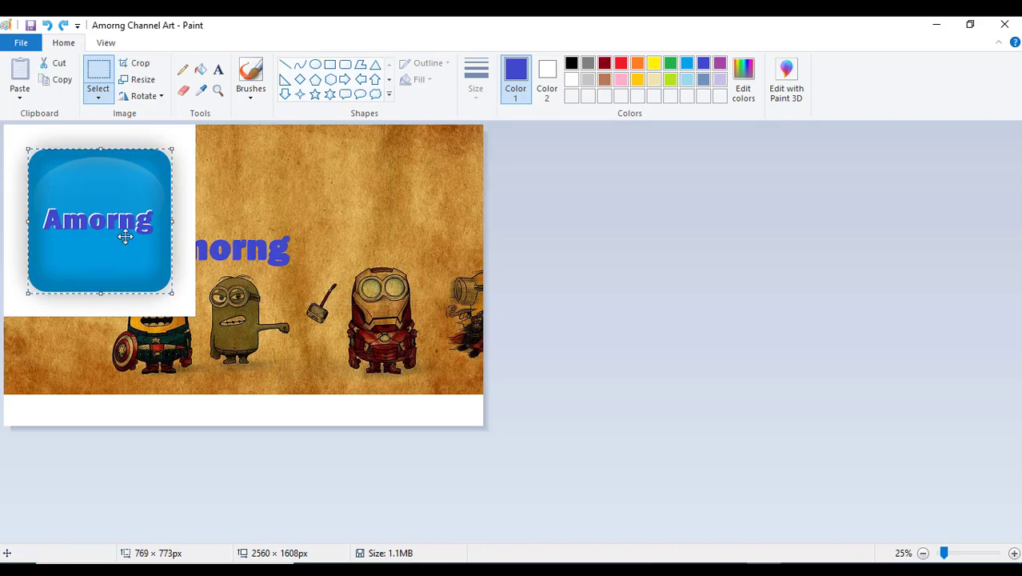
key(ctrl+x)
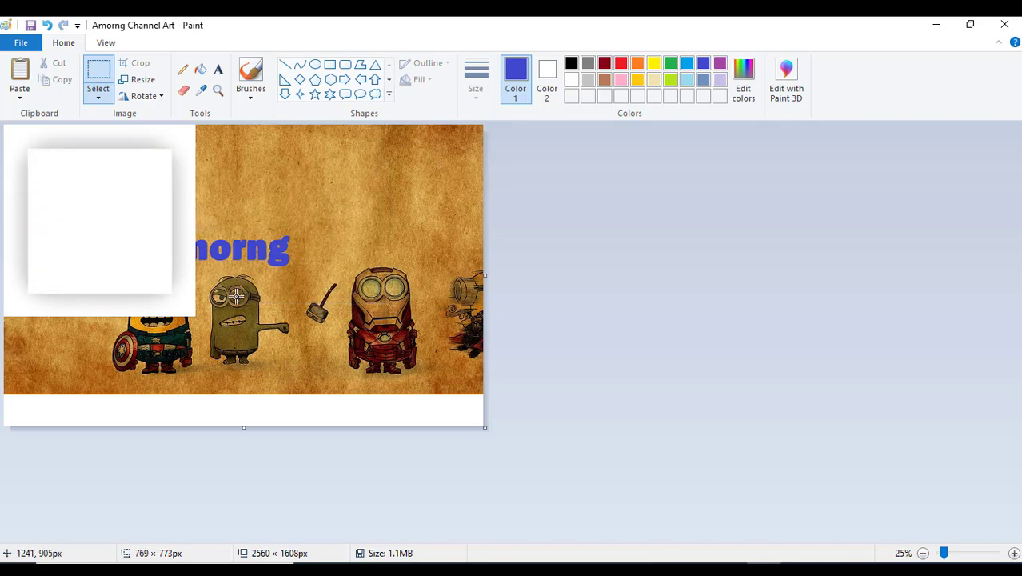
key(ctrl+z)
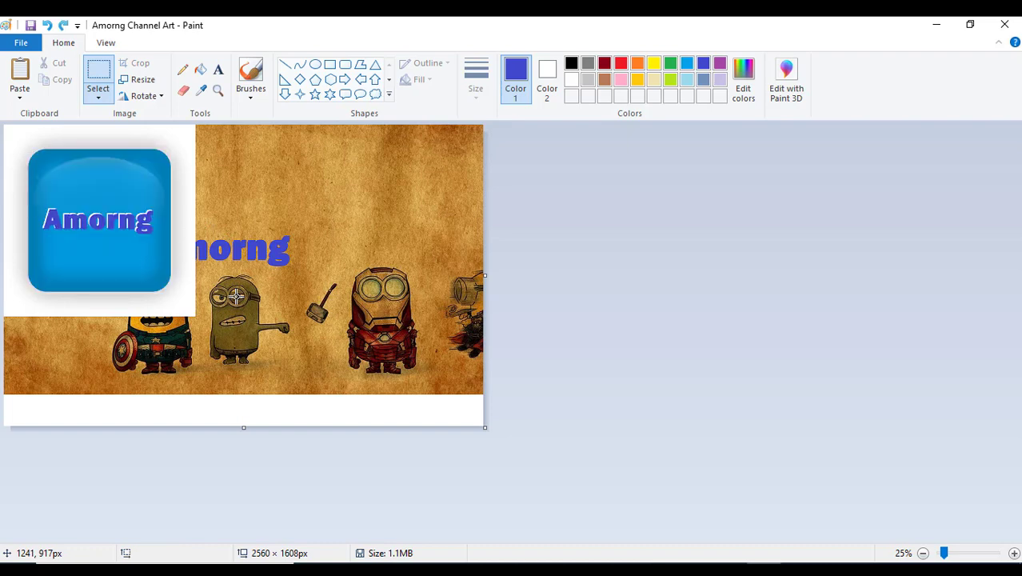
key(ctrl+z)
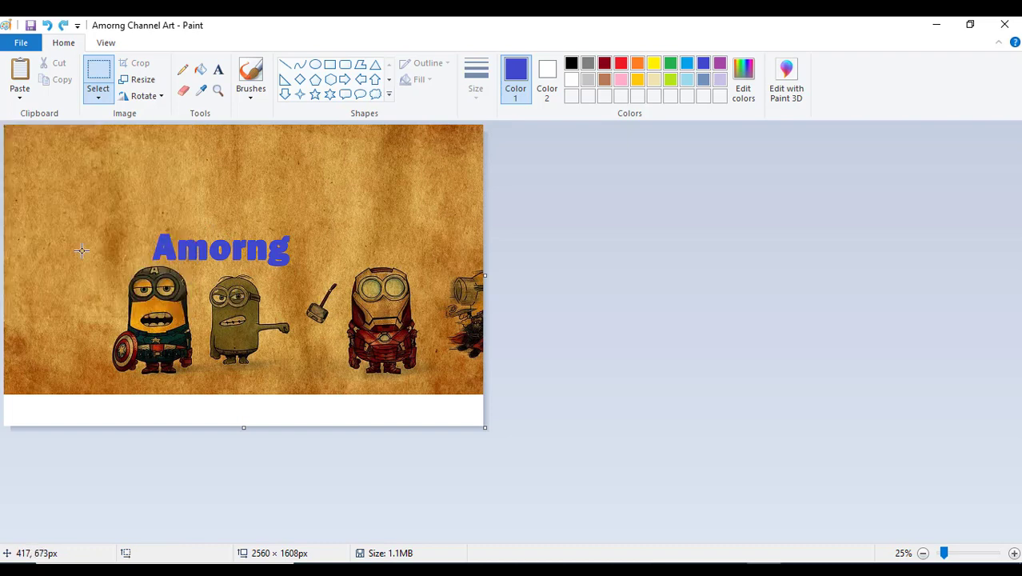
key(ctrl+v)
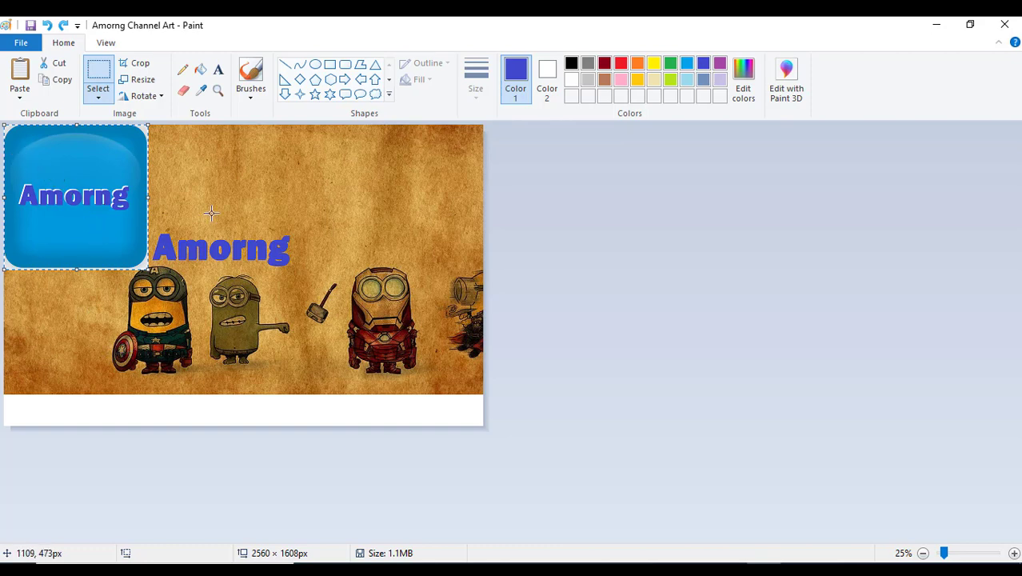
- Shrink the pasted icon to about 432 × 424 px and place it beside the first minion, below the level of the "Amorng" text
drag(4, 126, 32, 175)
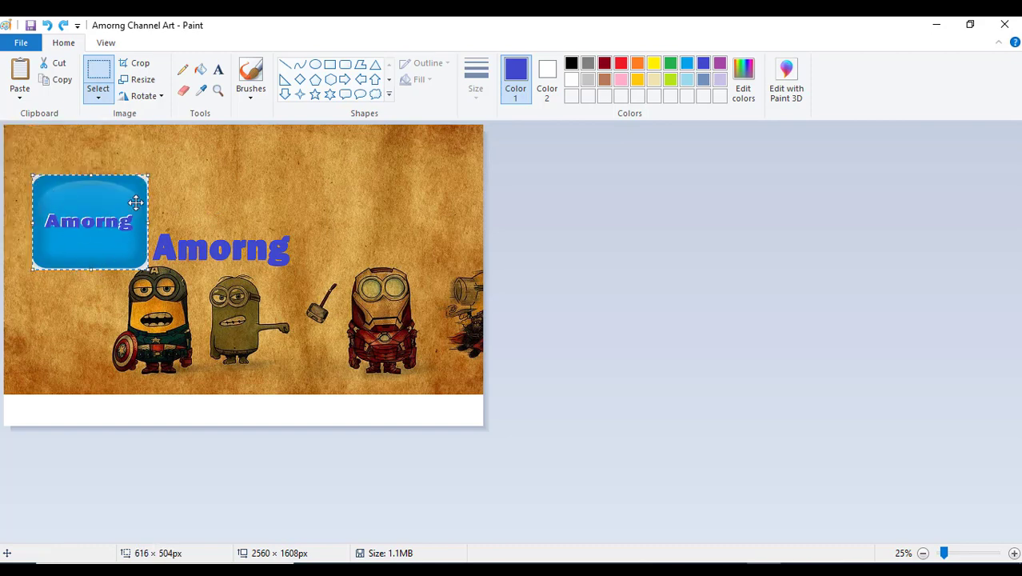
drag(148, 175, 105, 200)
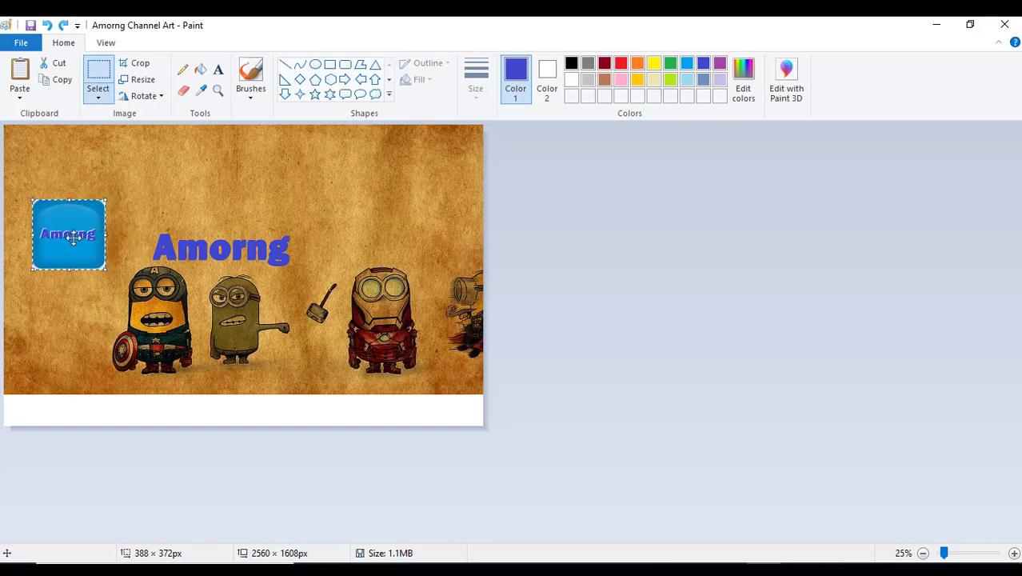
drag(68, 240, 80, 279)
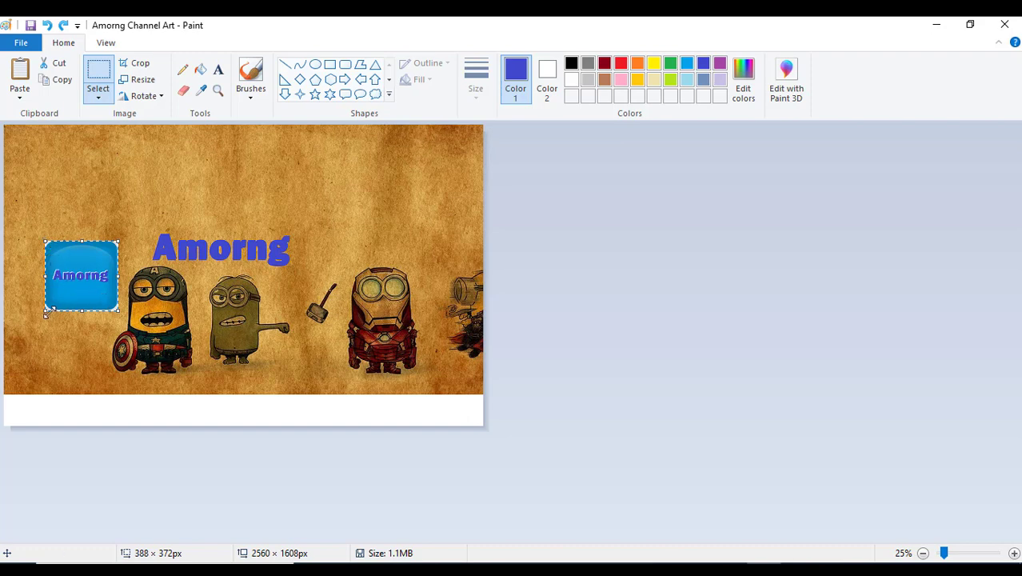
drag(37, 316, 36, 319)
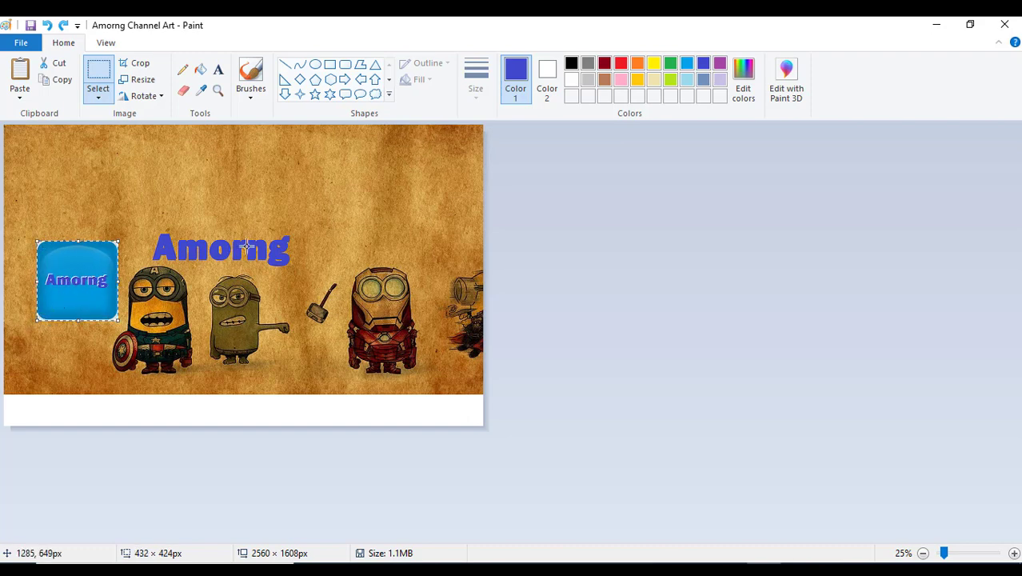
click(244, 197)
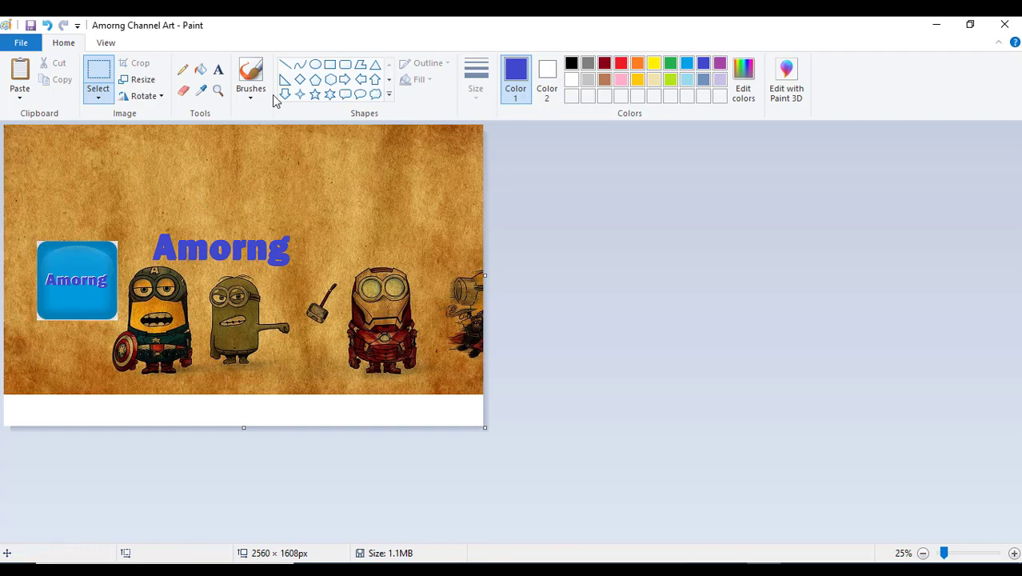
- Choose the eraser and sample a tan tone from the parchment background above the icon as Color 1
click(182, 90)
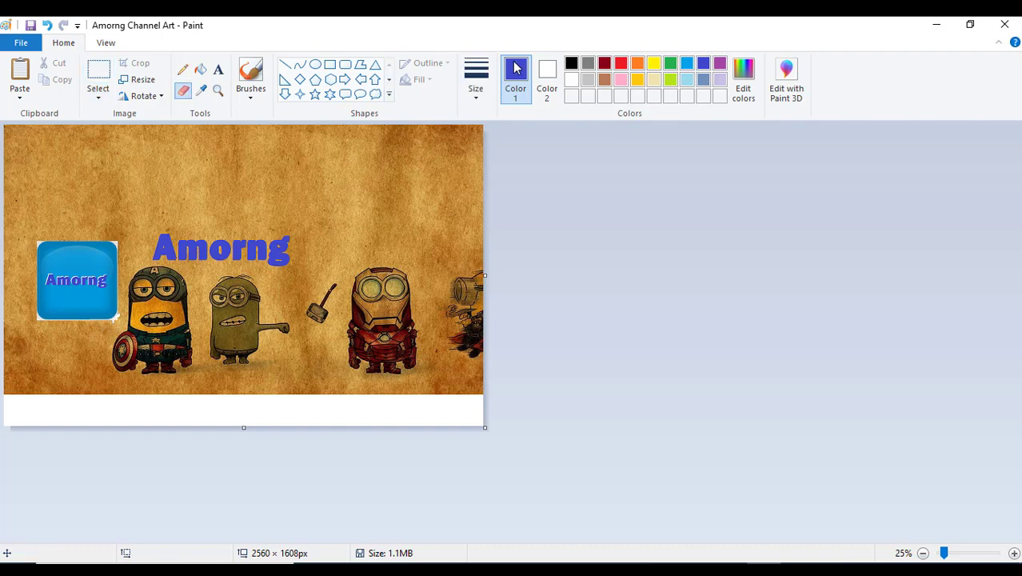
click(546, 73)
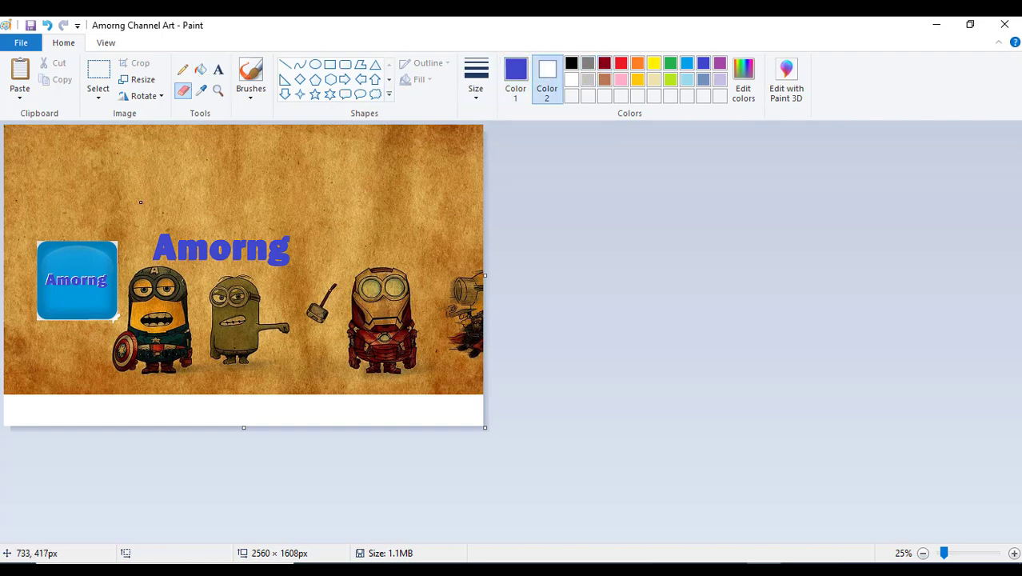
click(201, 91)
click(147, 188)
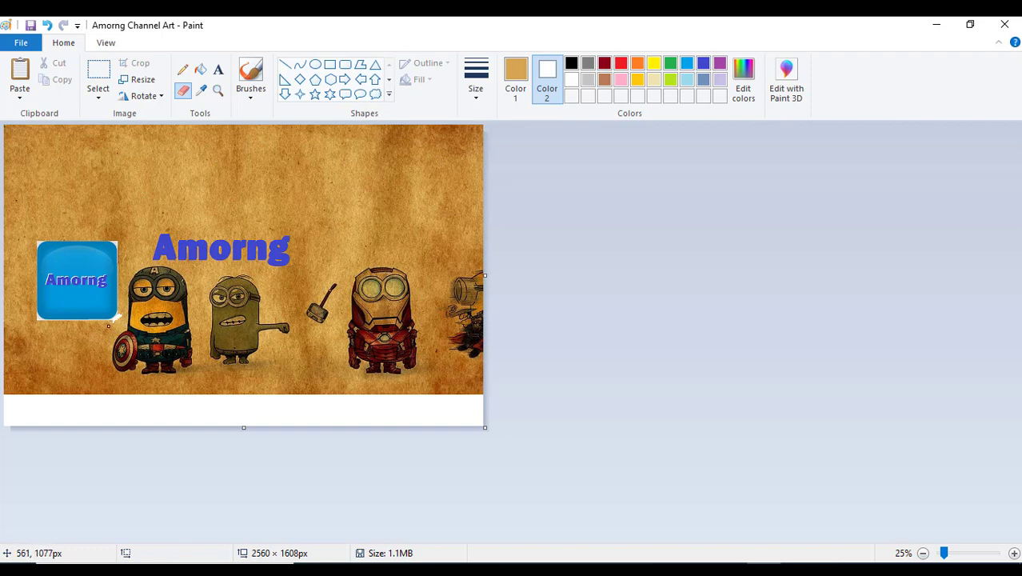
click(202, 92)
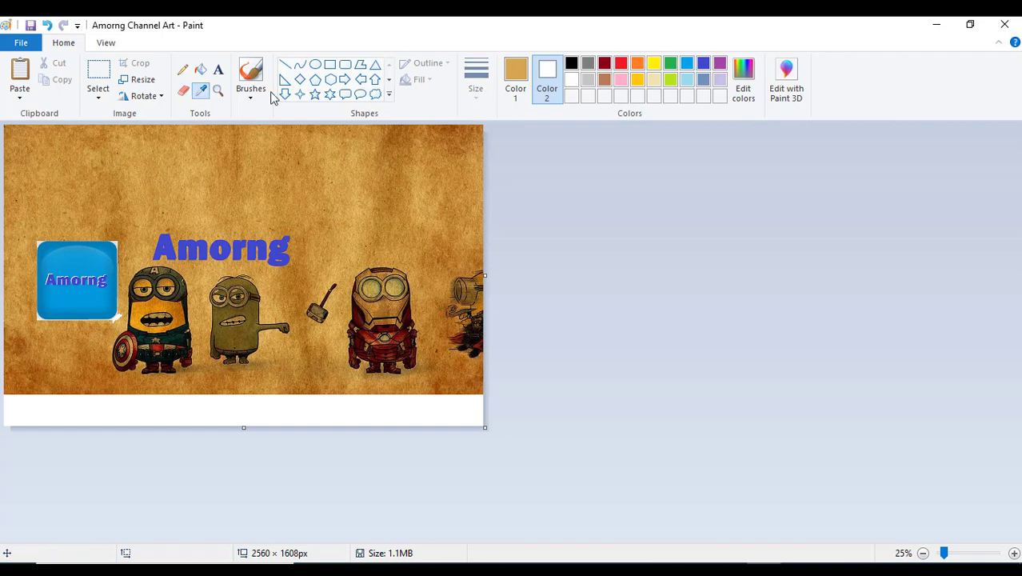
click(115, 188)
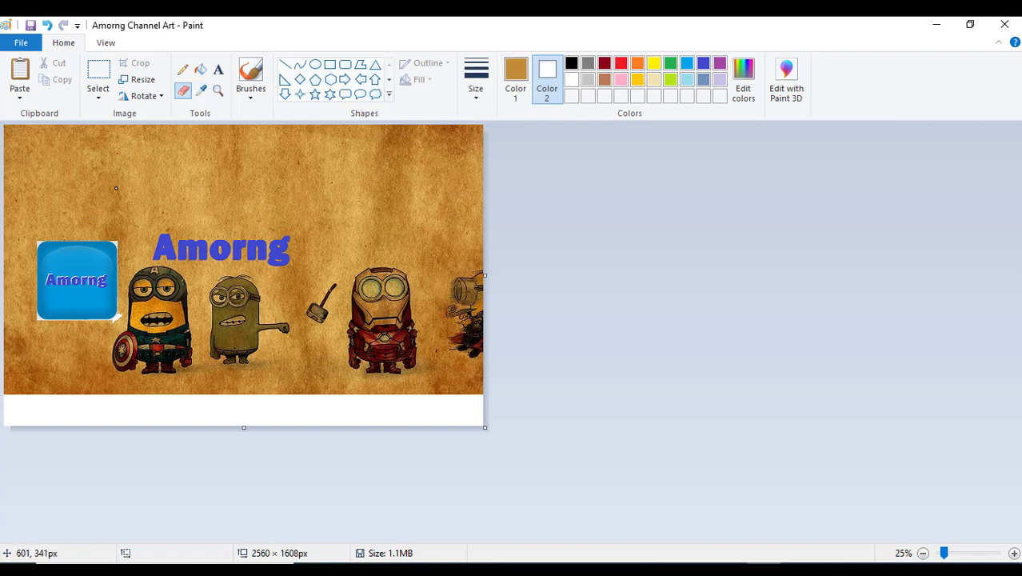
- Set Color 2 to brown and erase over the white smear at the pasted icon's lower-right corner
click(604, 79)
scroll(120, 343, up, 3)
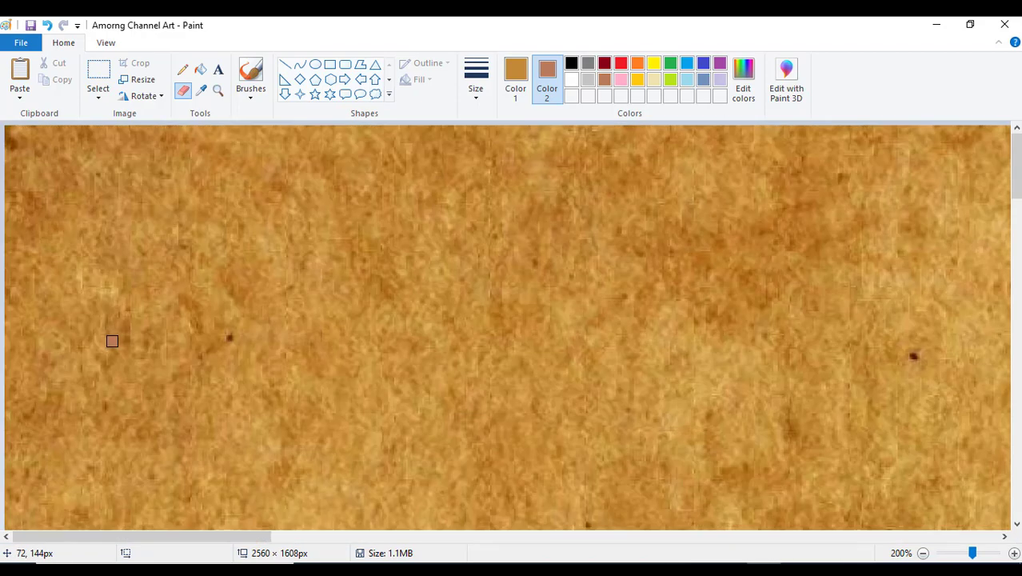
scroll(124, 334, down, 2)
scroll(125, 334, down, 3)
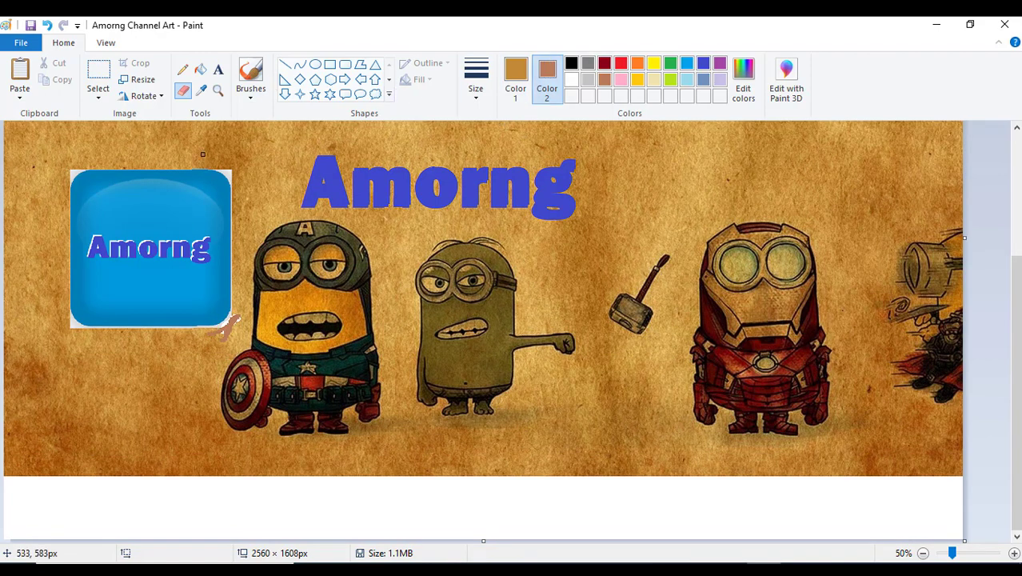
drag(233, 196, 232, 312)
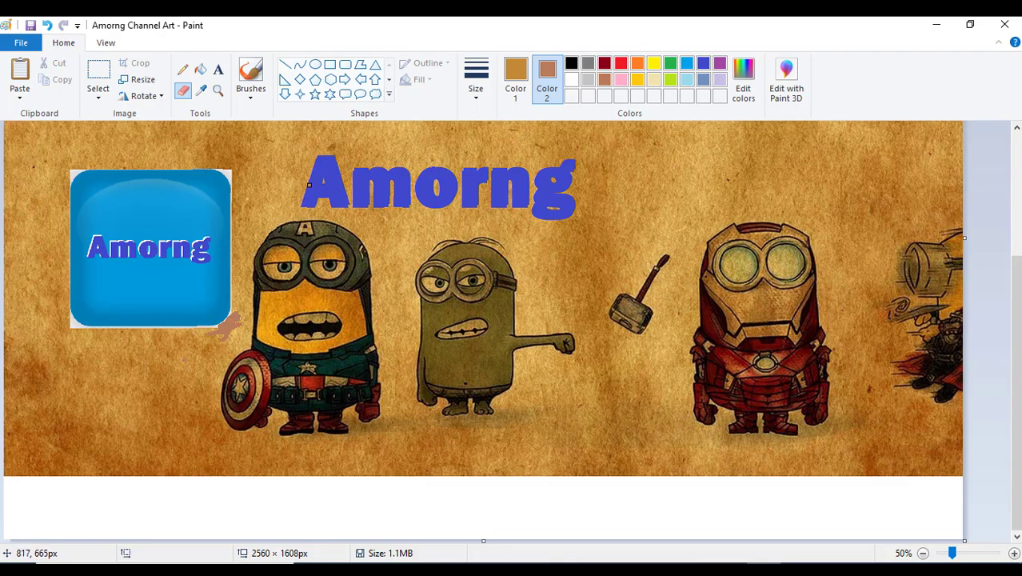
- Paint over the icon's four white corners with a textured brush in the sampled tan, and save the banner
click(480, 96)
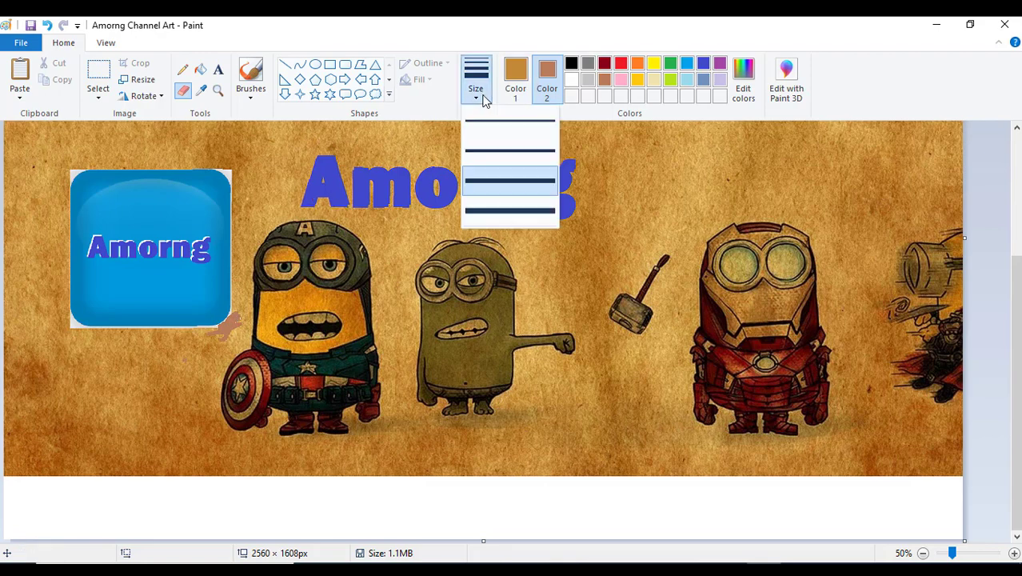
click(250, 92)
click(339, 124)
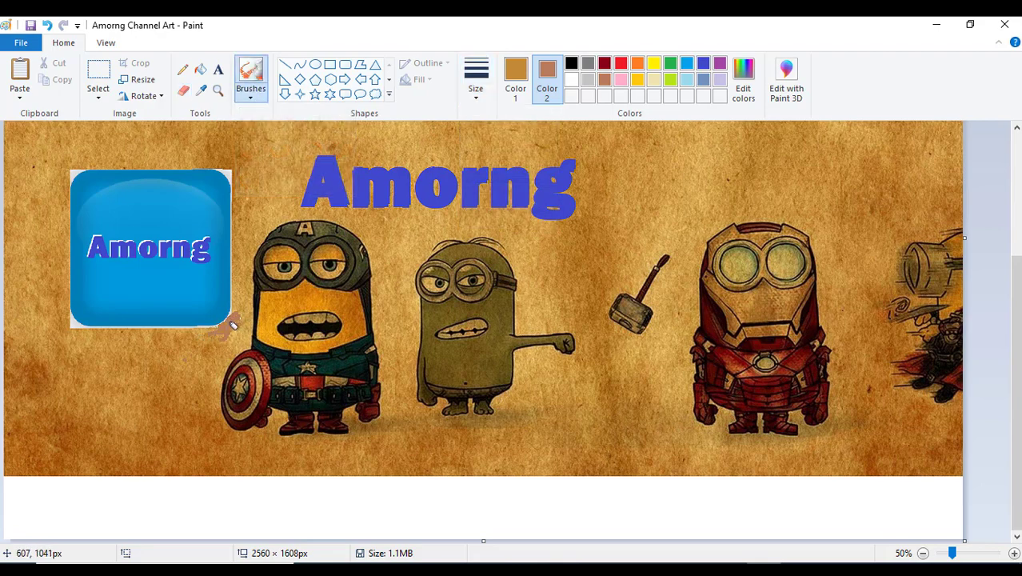
mouse_move(229, 170)
mouse_down()
mouse_move(237, 173)
mouse_move(237, 155)
mouse_move(223, 170)
mouse_up()
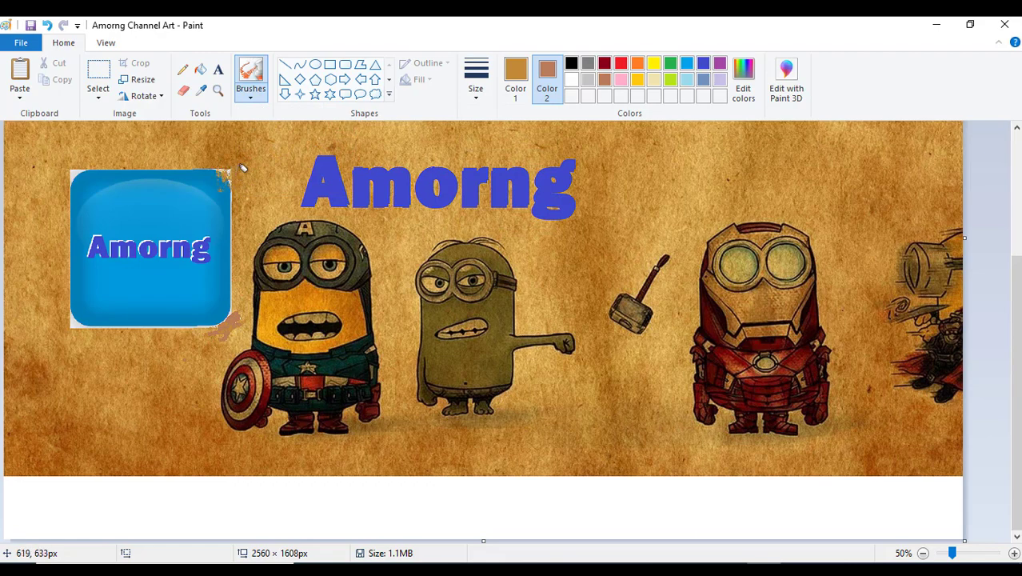
drag(76, 173, 77, 176)
mouse_move(51, 306)
mouse_down()
mouse_move(77, 328)
mouse_move(76, 318)
mouse_move(87, 324)
mouse_move(78, 314)
mouse_up()
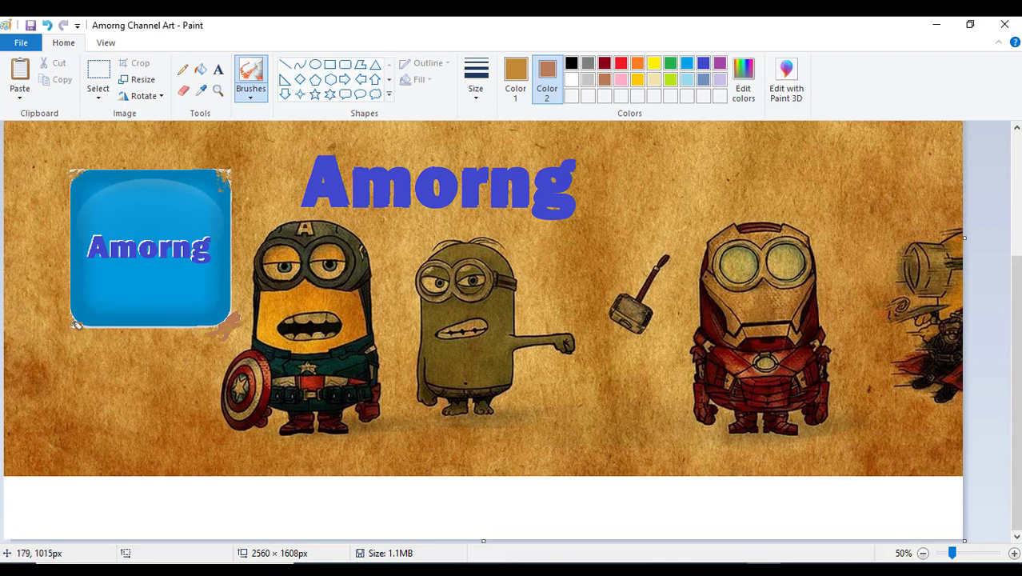
mouse_move(226, 326)
mouse_down()
mouse_move(237, 316)
mouse_move(248, 322)
mouse_up()
scroll(128, 201, down, 2)
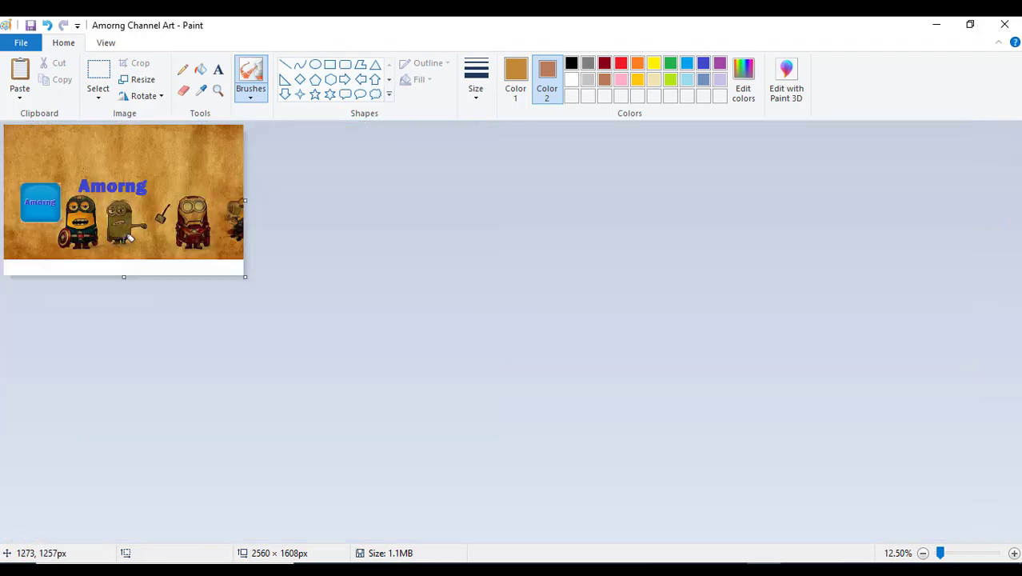
scroll(132, 239, up, 1)
scroll(132, 238, down, 1)
click(32, 25)
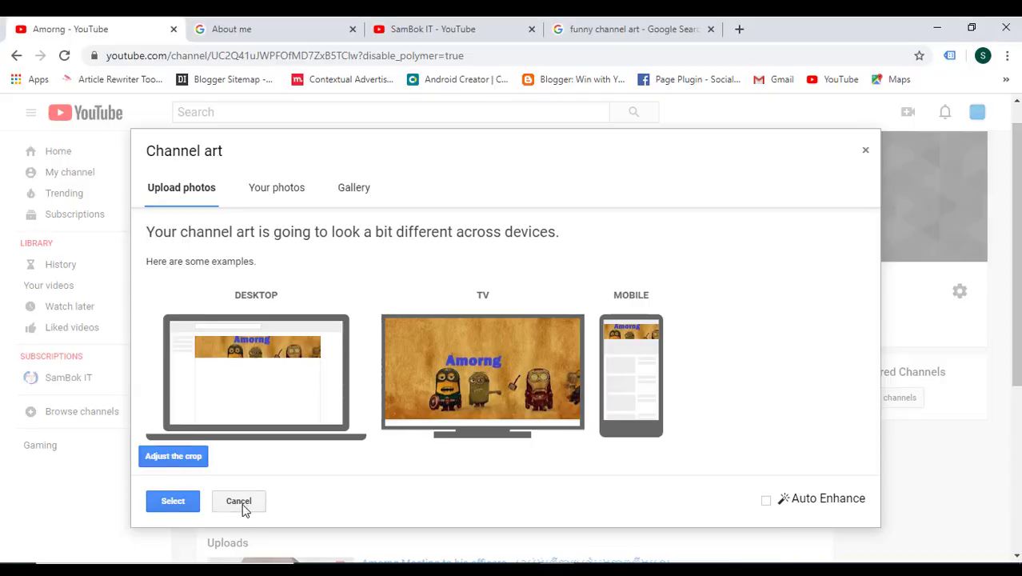
- Switch to YouTube, replace the pending channel art with the newly saved Amorng Channel Art file, and apply it
click(238, 501)
click(586, 224)
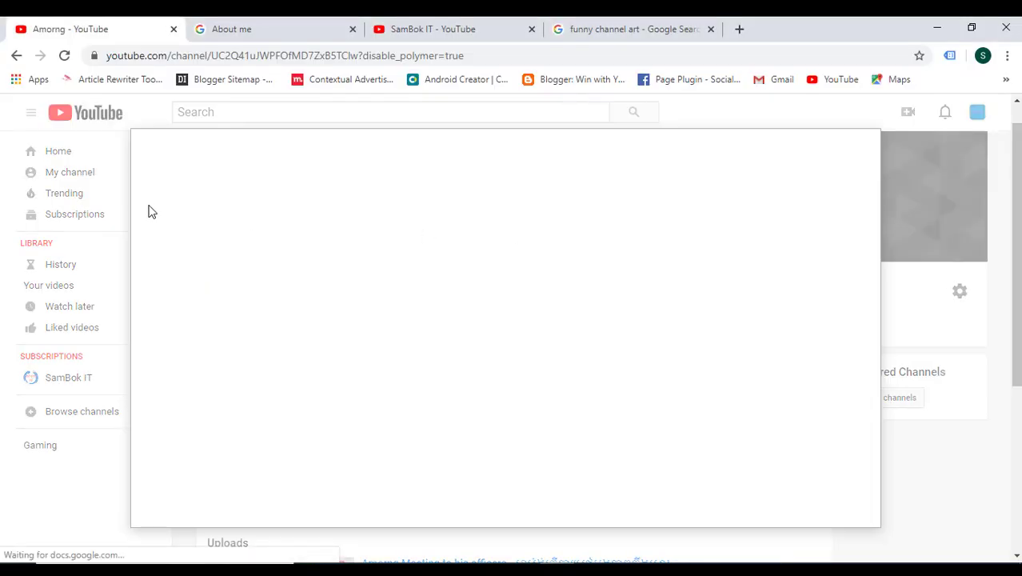
click(462, 367)
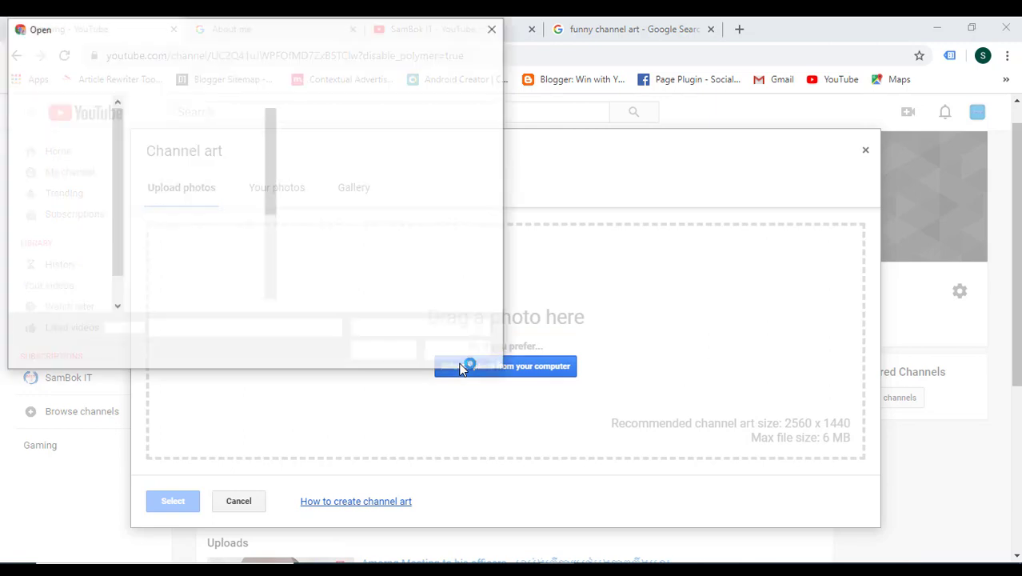
click(175, 154)
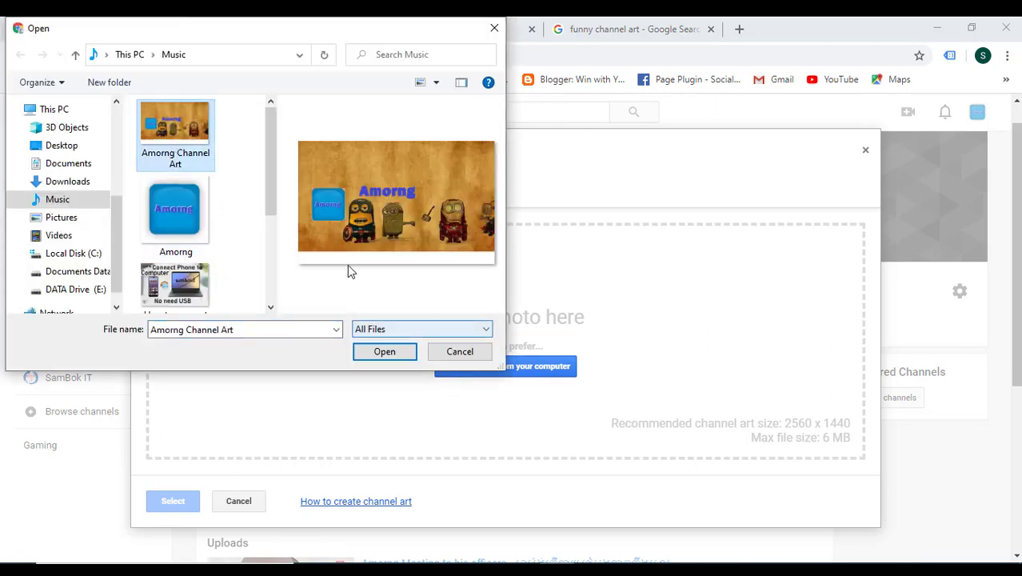
click(376, 353)
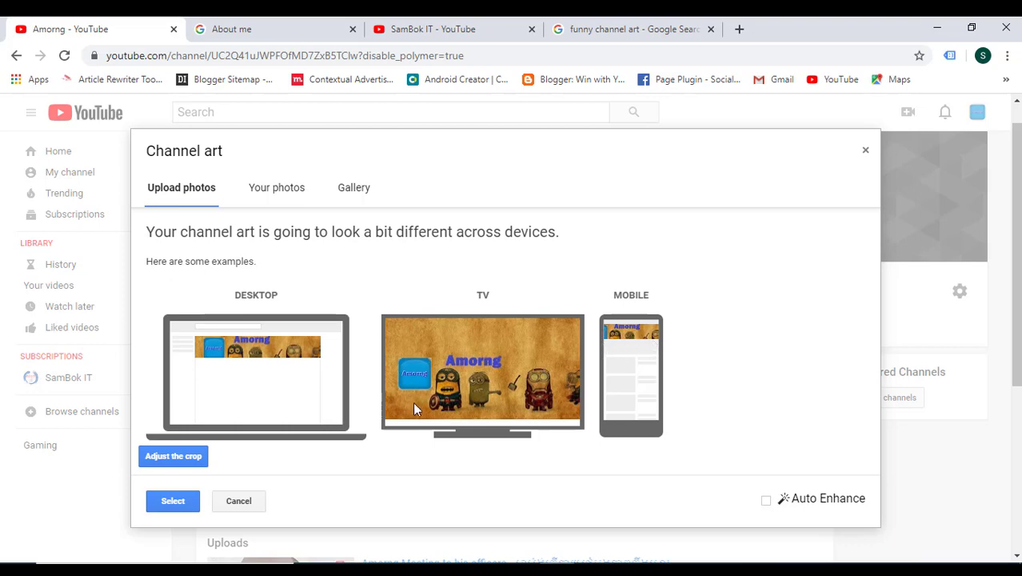
click(171, 504)
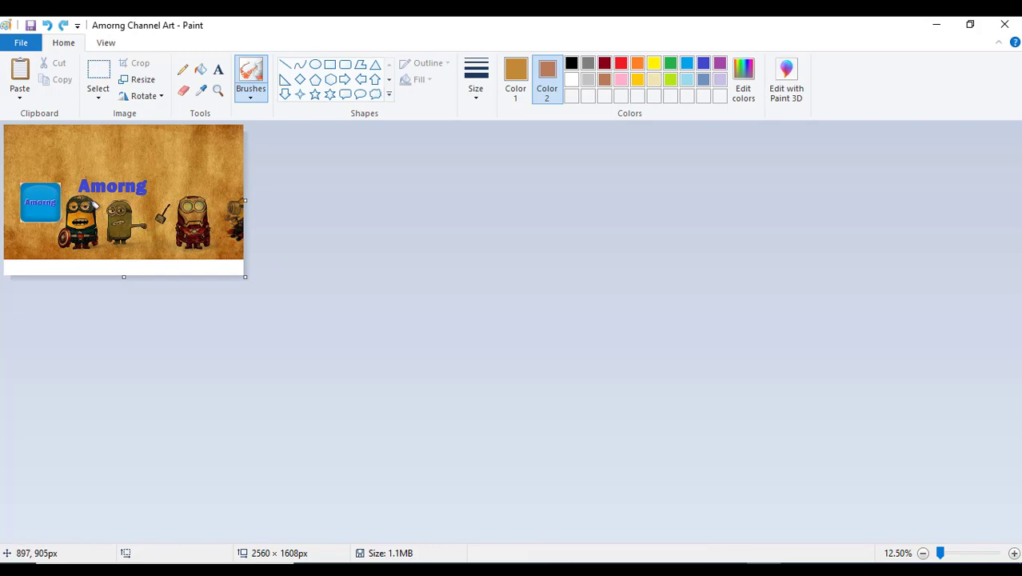
- Return to Paint, undo back to the banner without the icon, shorten the canvas to 2560 × 1704 px, and save
key(ctrl+z)
key(ctrl+z)
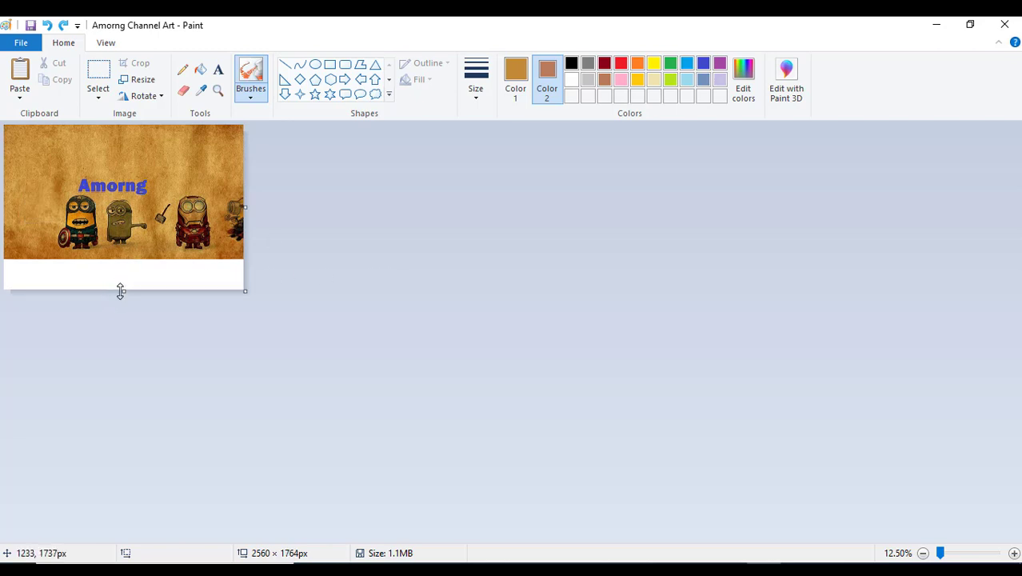
drag(122, 293, 122, 286)
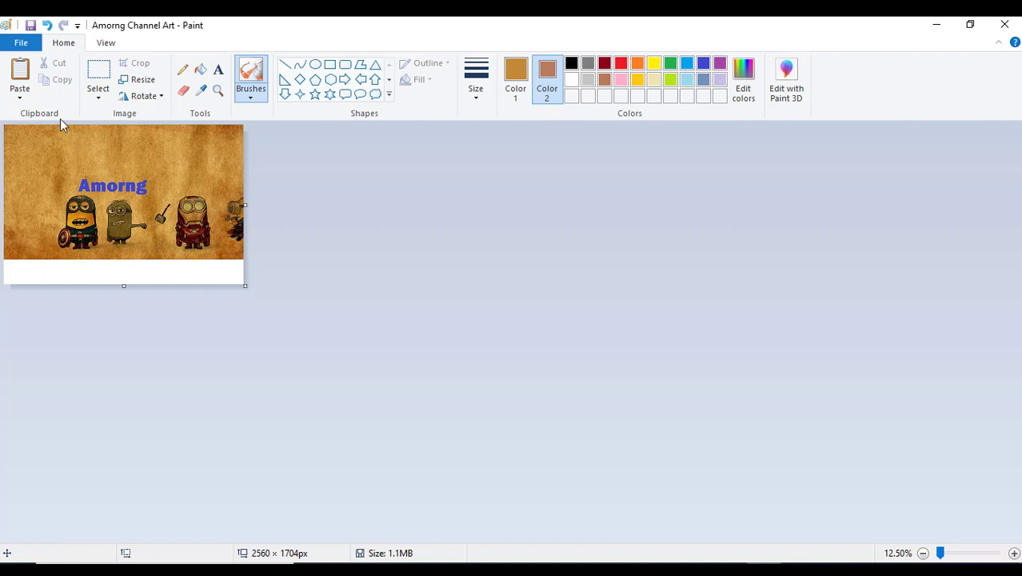
click(31, 25)
- Switch to YouTube and upload the resaved Amorng Channel Art file from the Music folder as new channel art
click(612, 569)
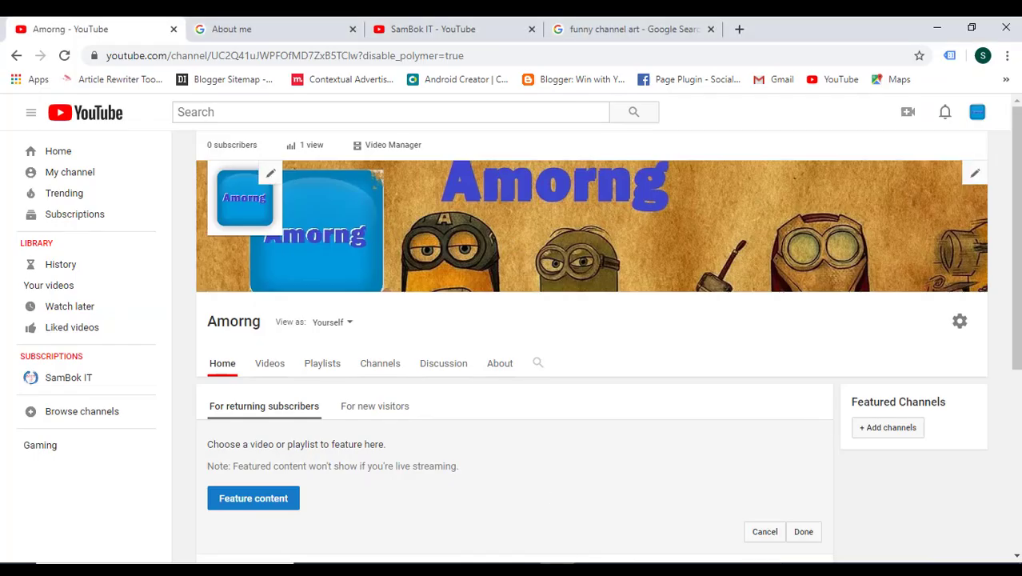
click(972, 182)
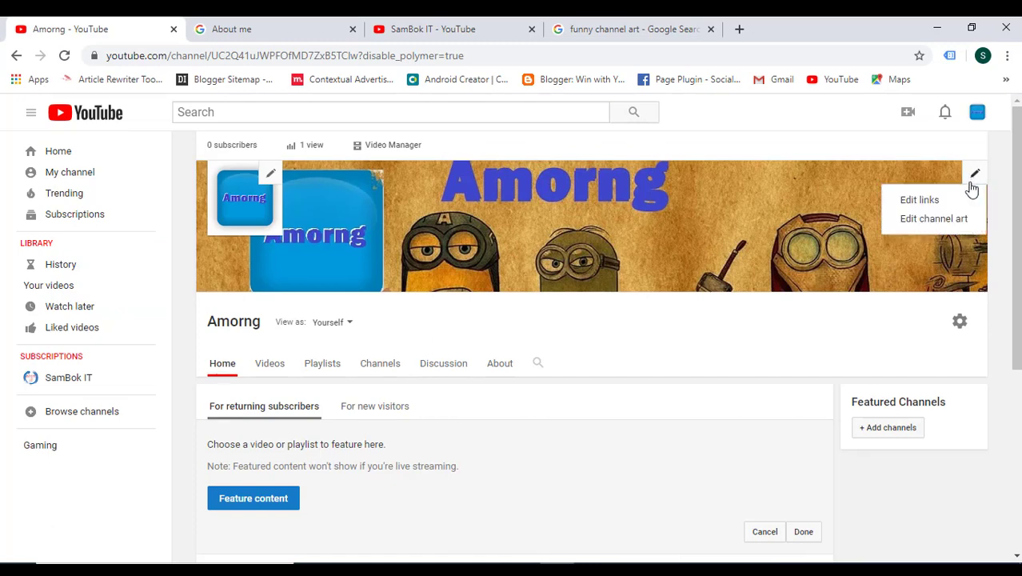
click(949, 227)
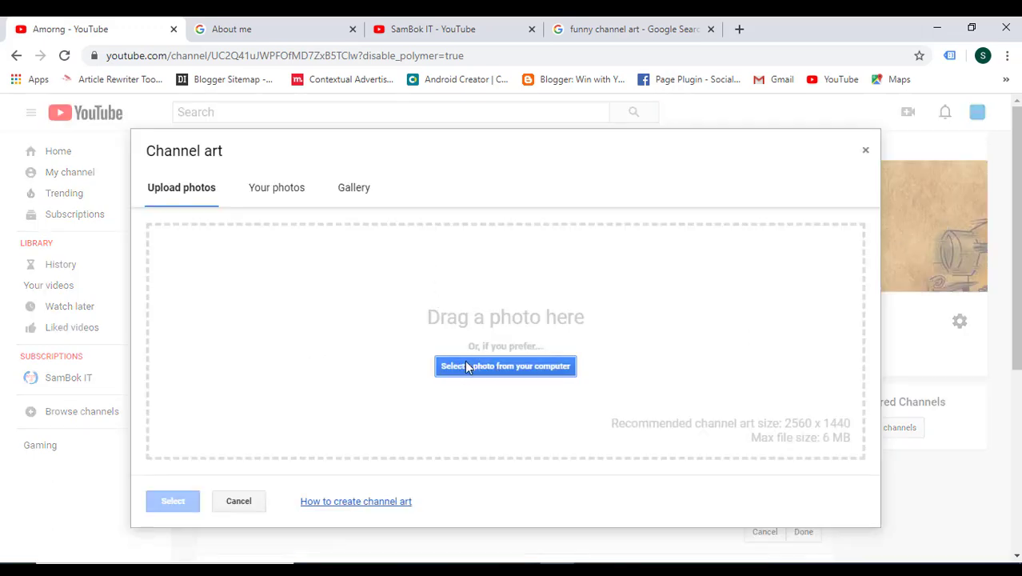
click(468, 365)
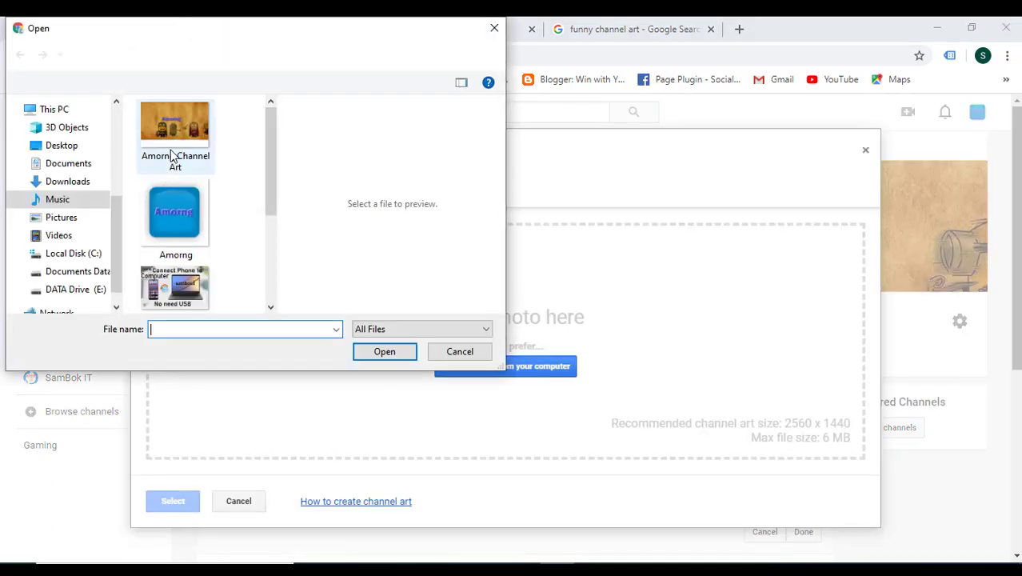
click(172, 146)
click(404, 353)
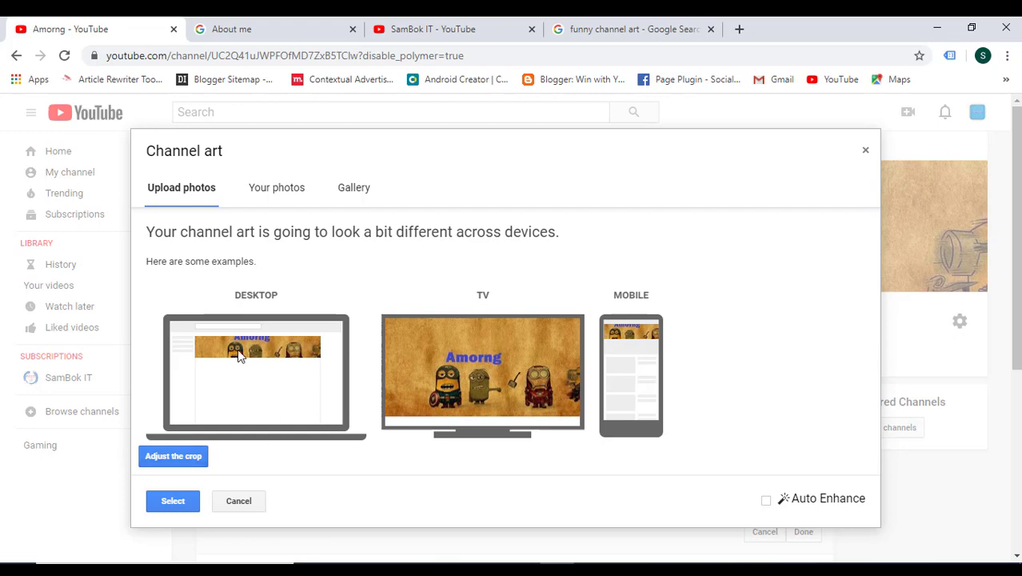
- Adjust the channel art crop so the highlighted strip covers the "Amorng" text and the minions' heads, and apply it
click(165, 457)
drag(470, 382, 490, 361)
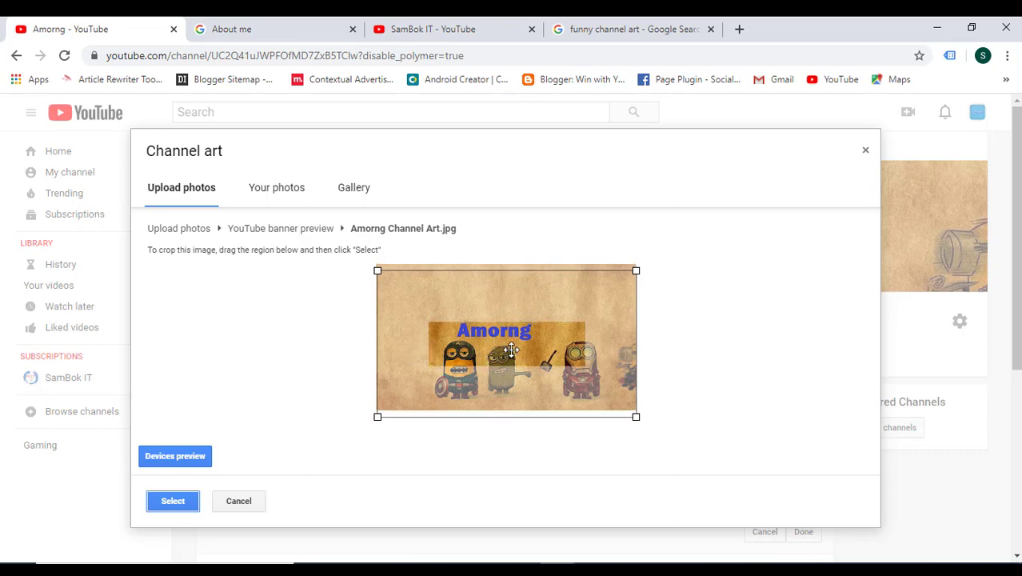
drag(520, 348, 541, 349)
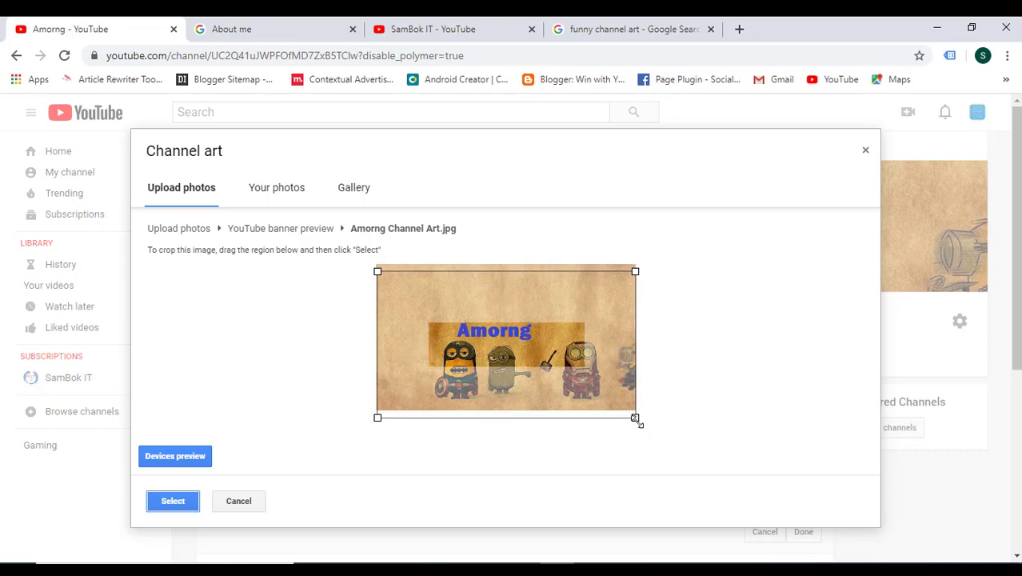
drag(634, 417, 683, 433)
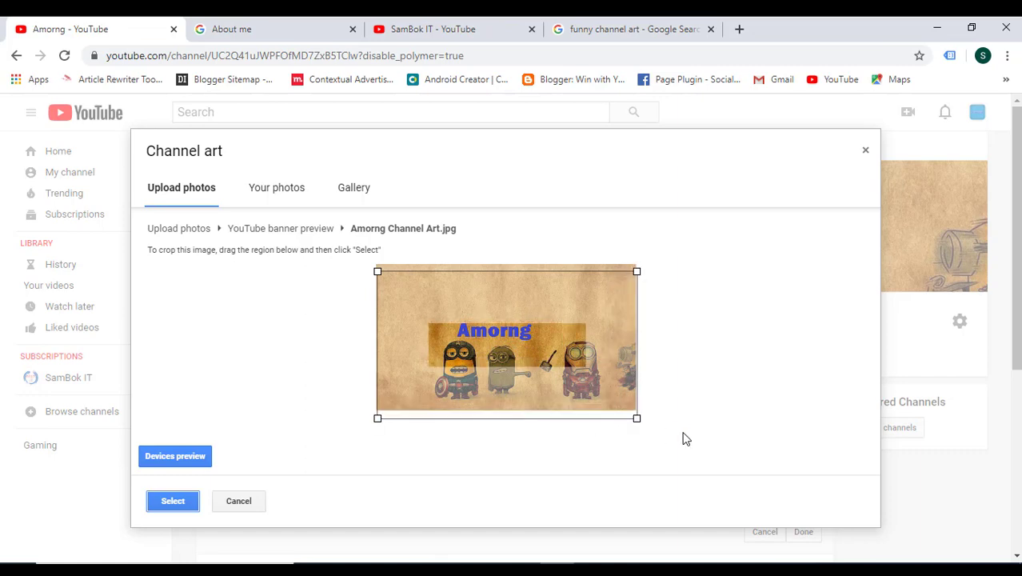
drag(475, 354, 476, 353)
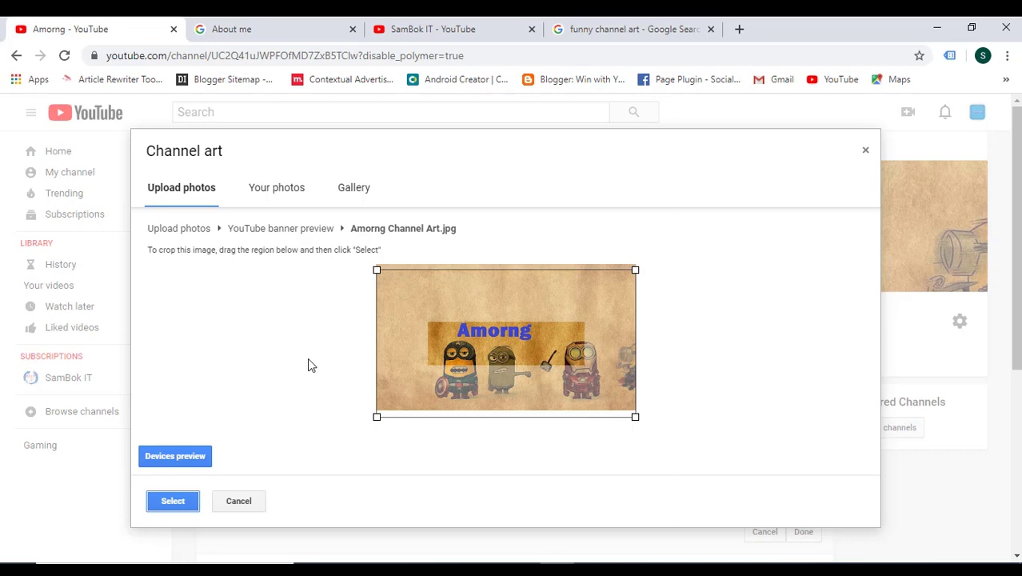
click(174, 499)
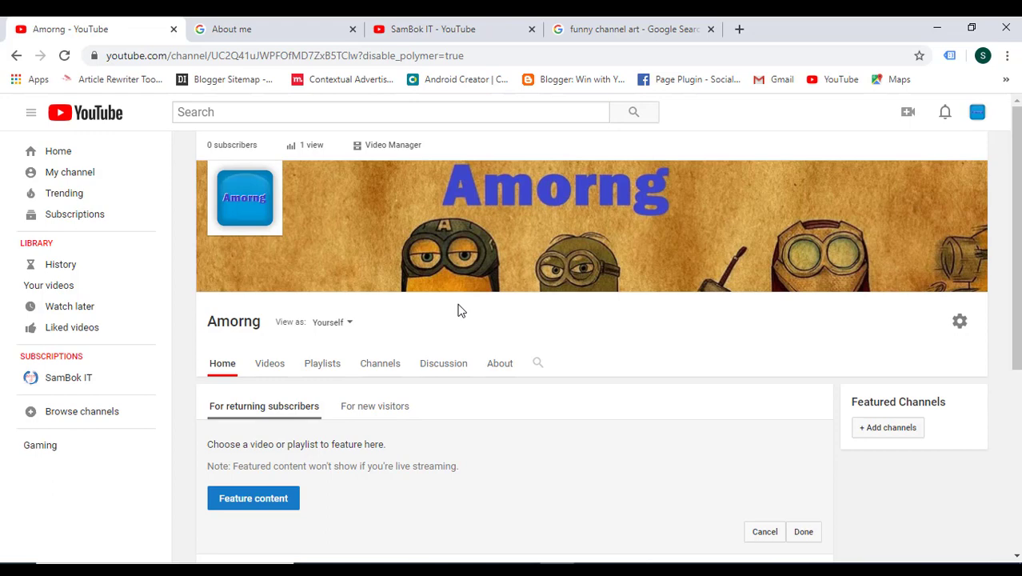
- Open the channel's link editing, add a new custom link entry, and start on its title
mouse_move(525, 267)
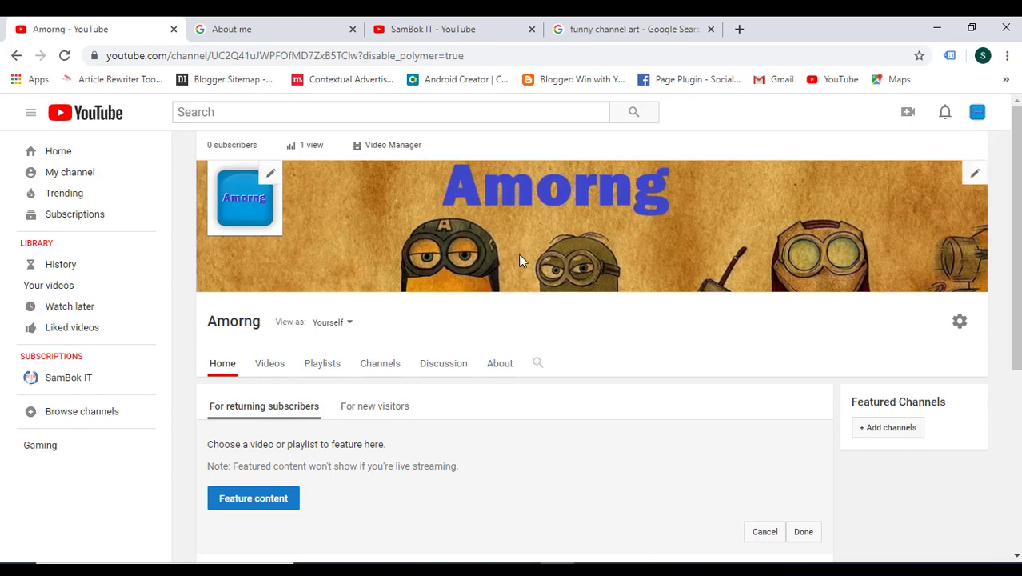
mouse_move(302, 240)
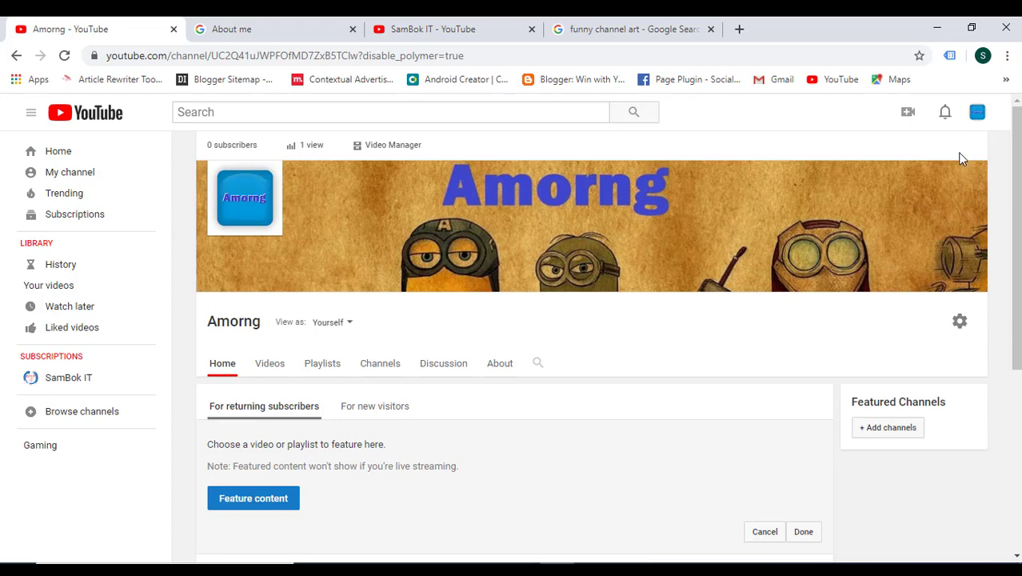
click(975, 176)
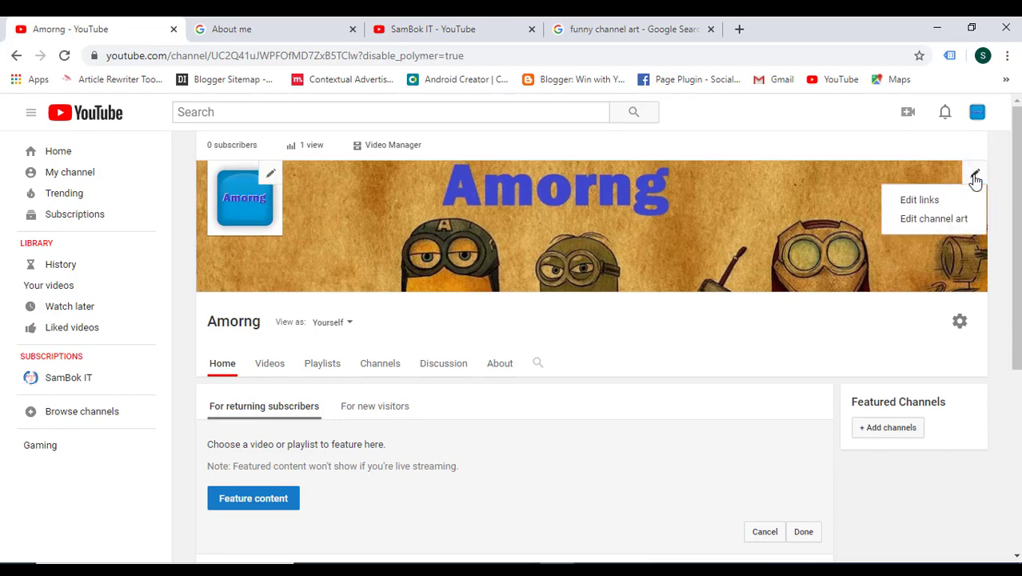
click(921, 201)
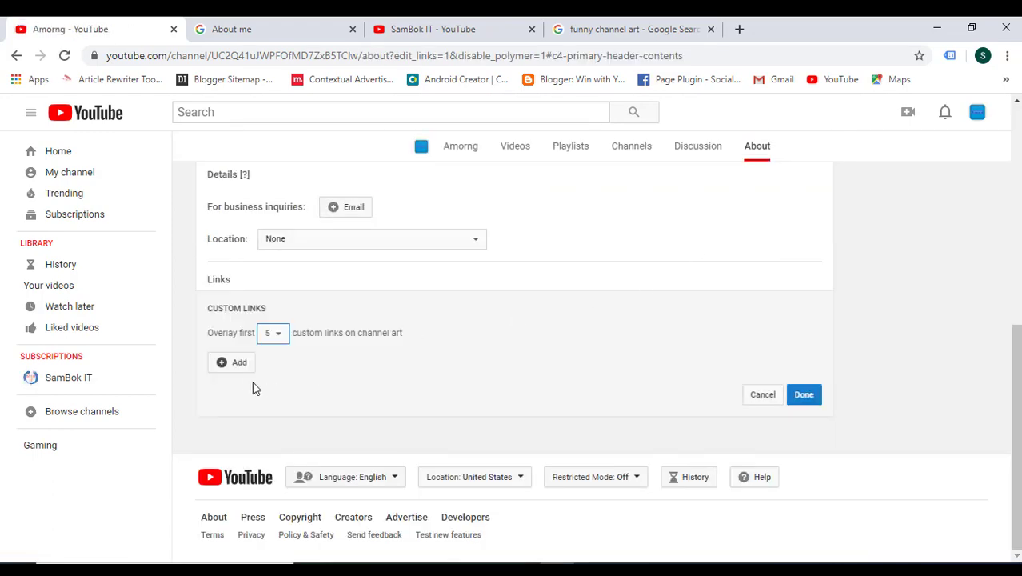
click(235, 366)
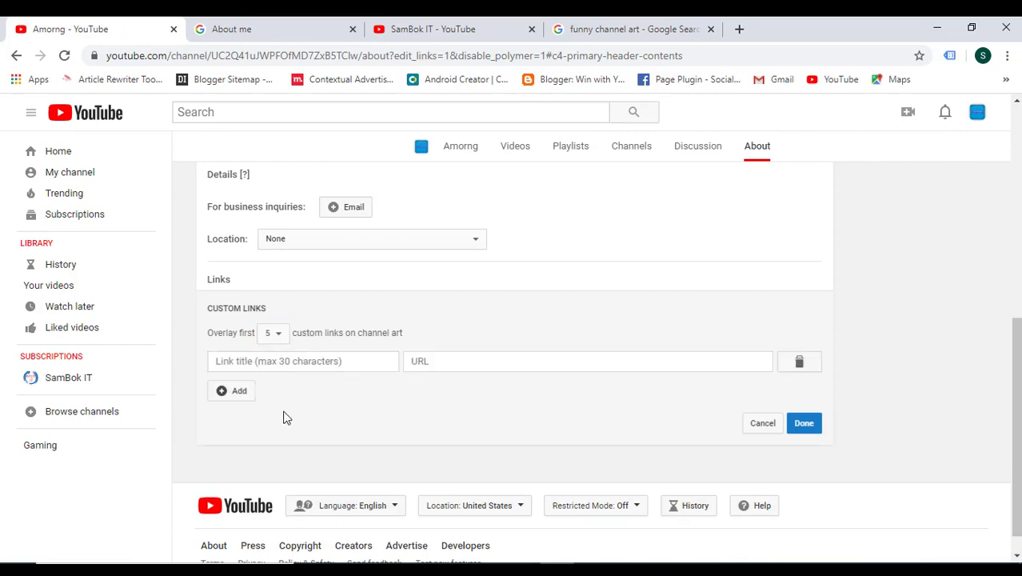
click(278, 362)
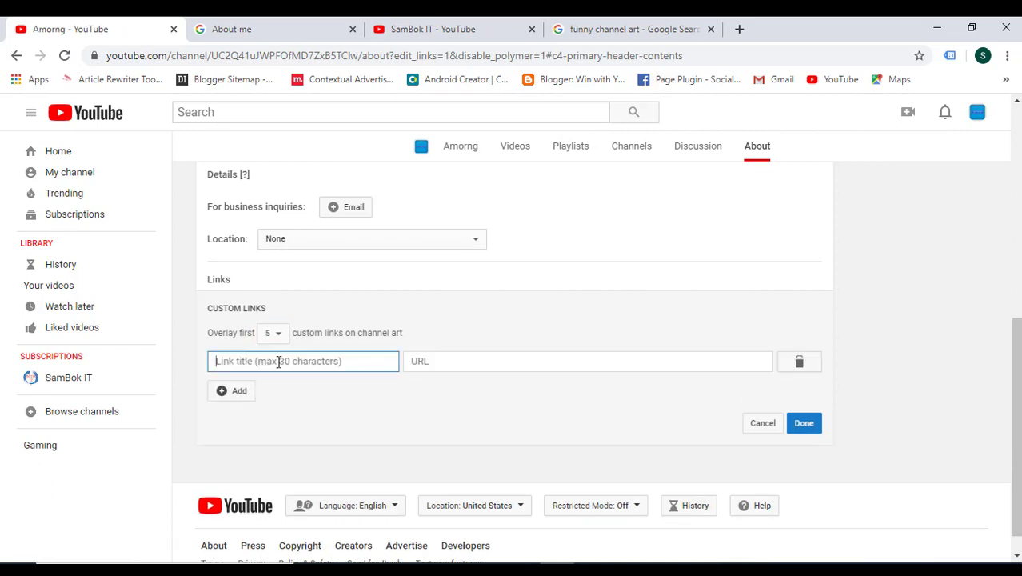
- Enter Facebook, Blogger and Twitter as the titles of three custom links, adding a row for each further link
text(Fa)
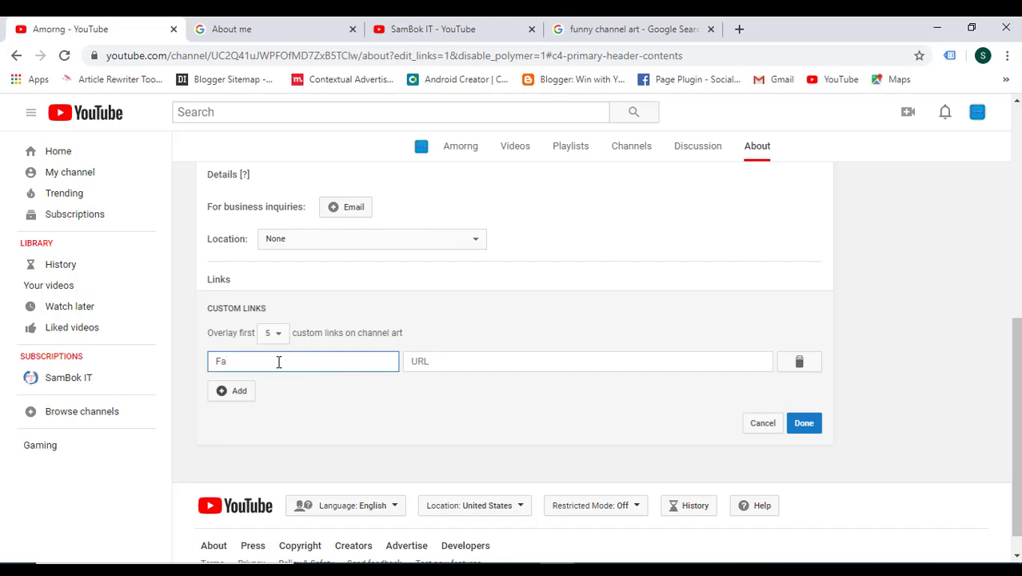
text(cebook)
click(235, 393)
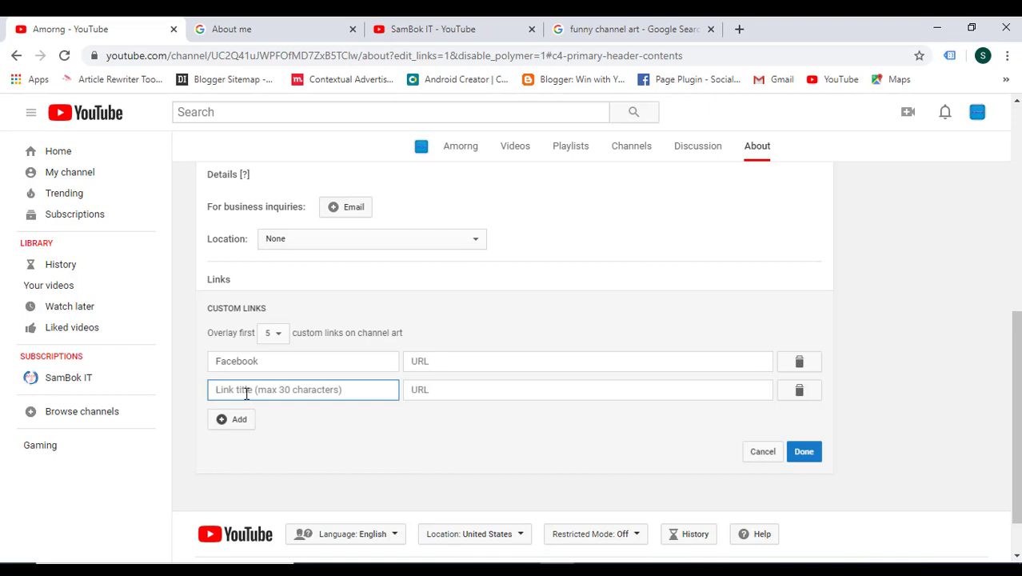
text(Blog)
key(BackSpace)
text(ogg)
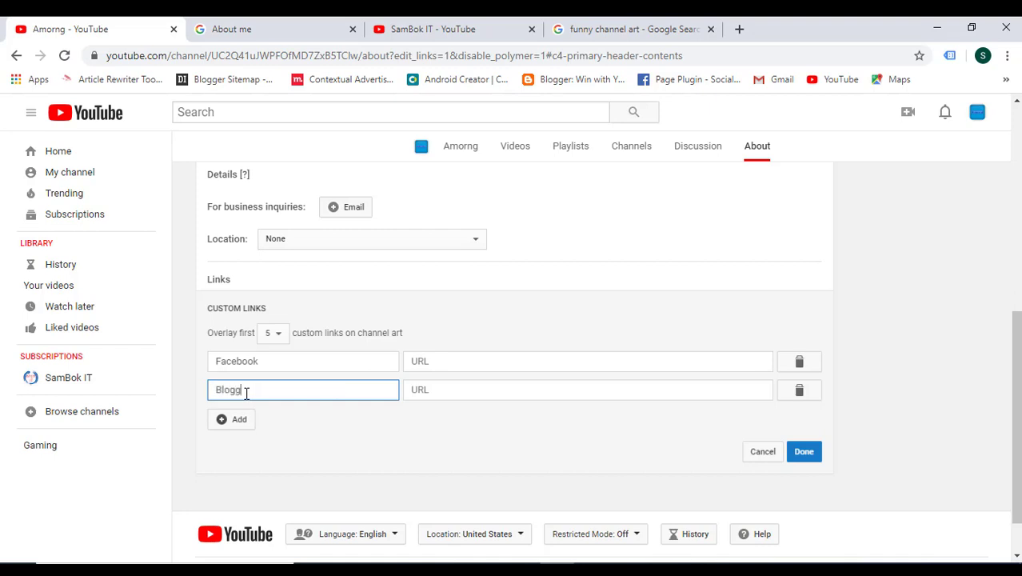
text(ger)
click(238, 423)
click(254, 420)
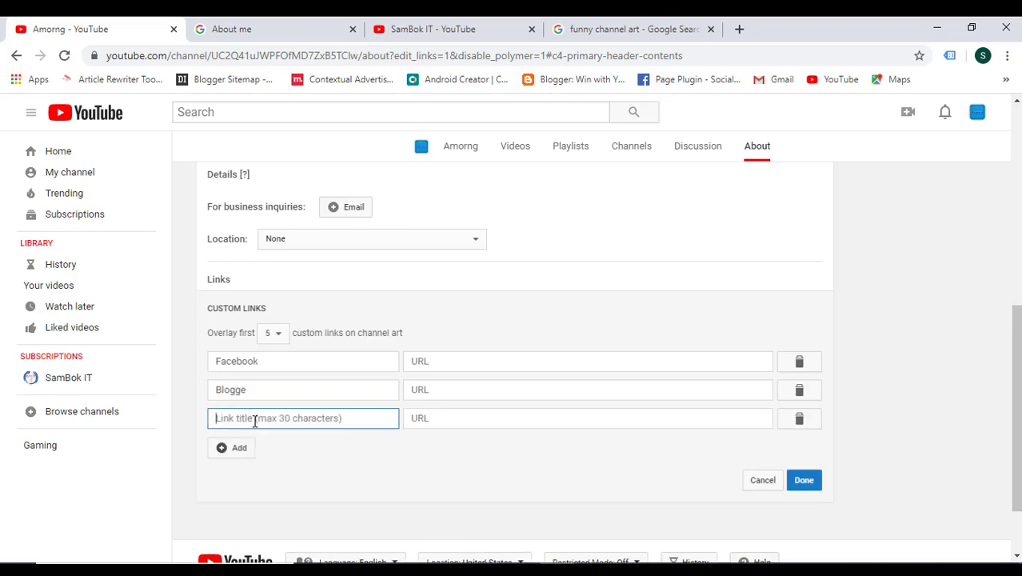
text(Twitter)
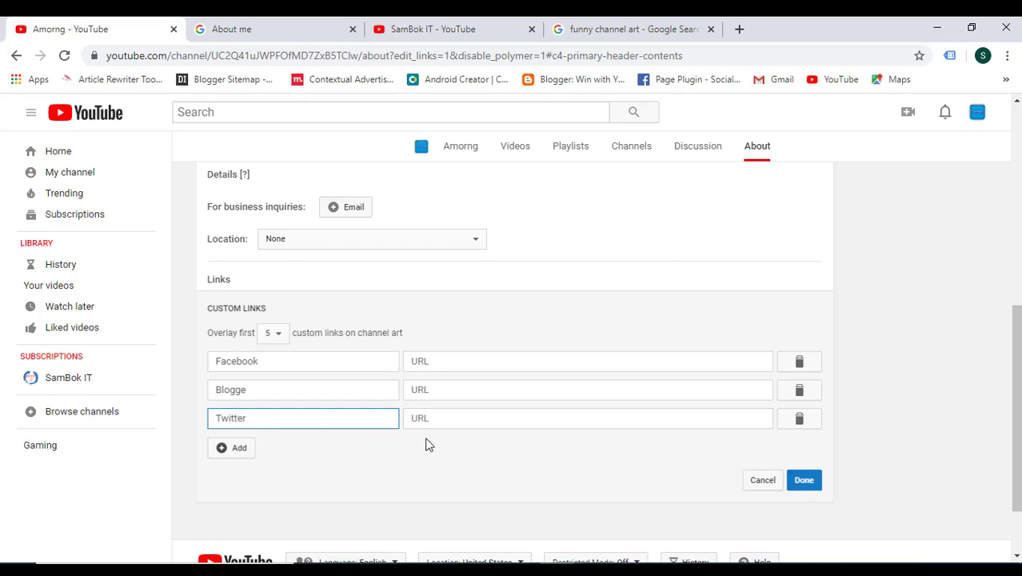
click(267, 388)
text(r)
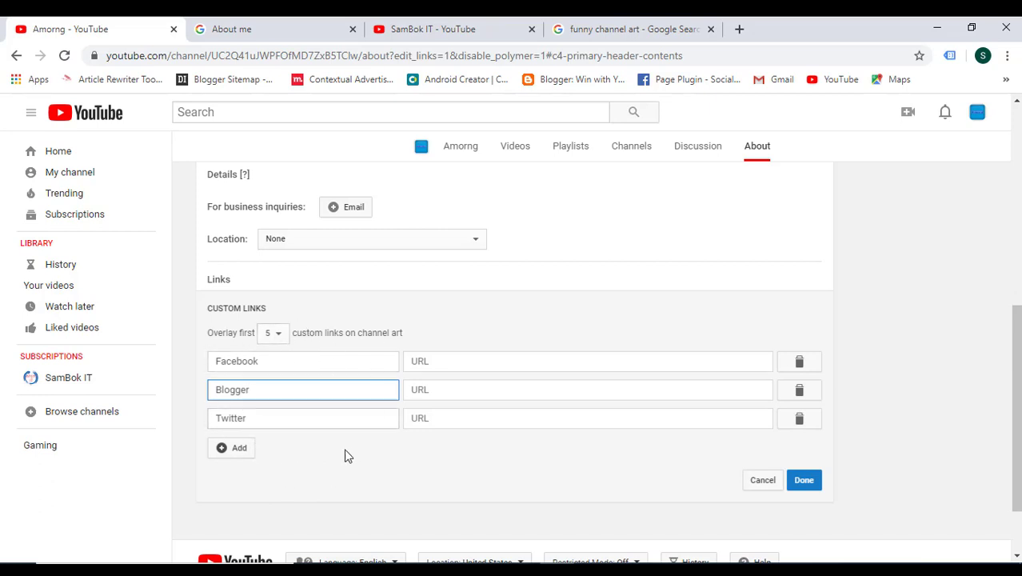
click(458, 362)
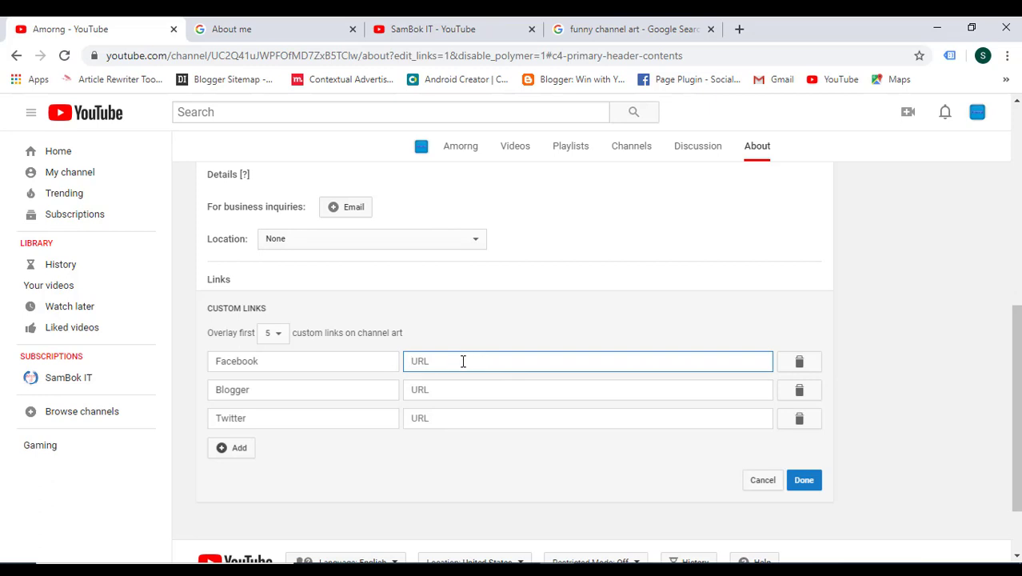
text(f)
key(BackSpace)
key(BackSpace)
key(BackSpace)
key(BackSpace)
key(BackSpace)
text(www.)
key(BackSpace)
key(BackSpace)
key(BackSpace)
key(BackSpace)
text(https://sss)
key(BackSpace)
key(BackSpace)
key(BackSpace)
text(www.facebook.com)
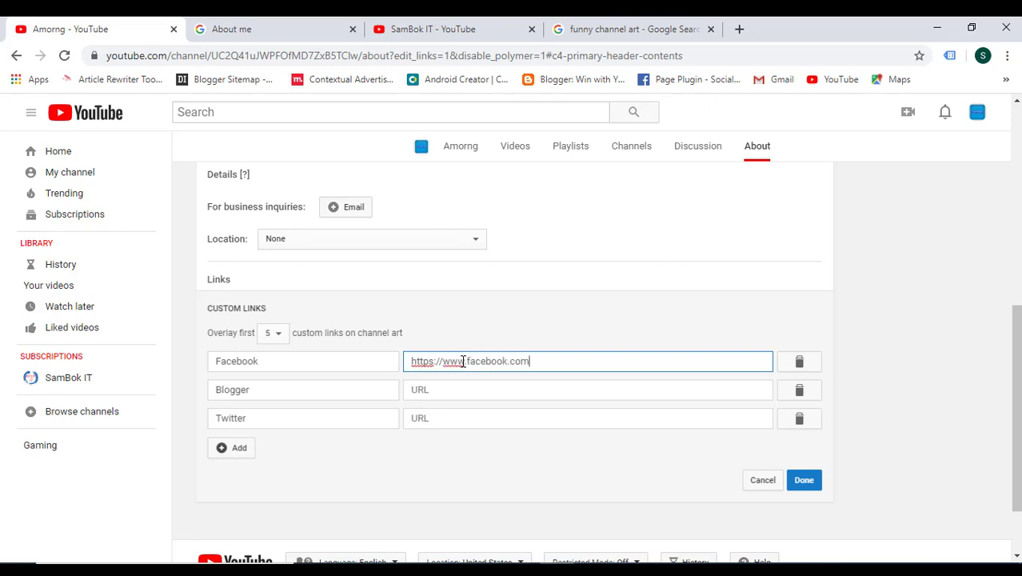
text(/am)
text(rong)
key(BackSpace)
key(BackSpace)
key(BackSpace)
text(orng)
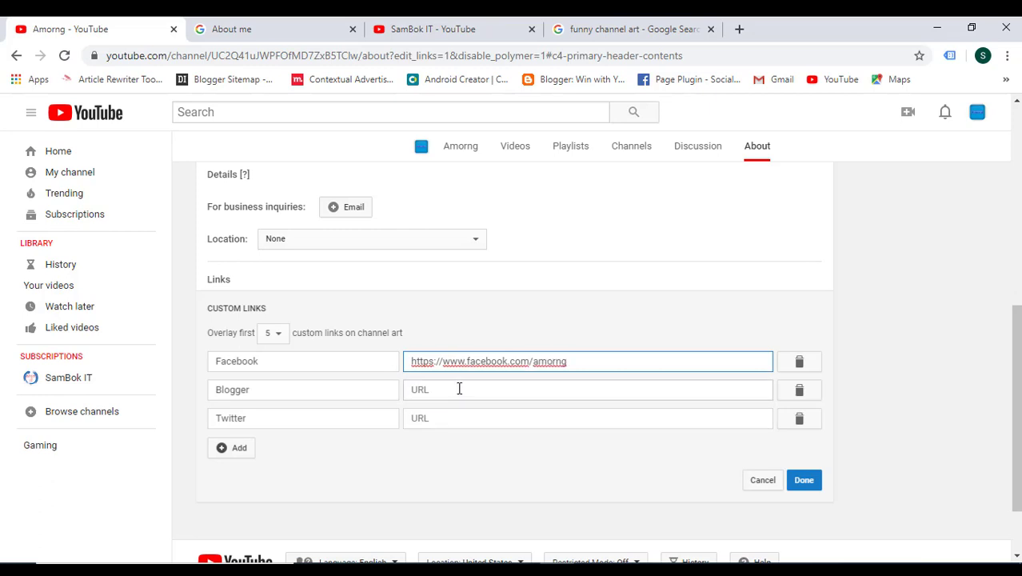
- Copy the Facebook link's URL into the Blogger link's empty URL field
click(460, 389)
drag(572, 360, 306, 358)
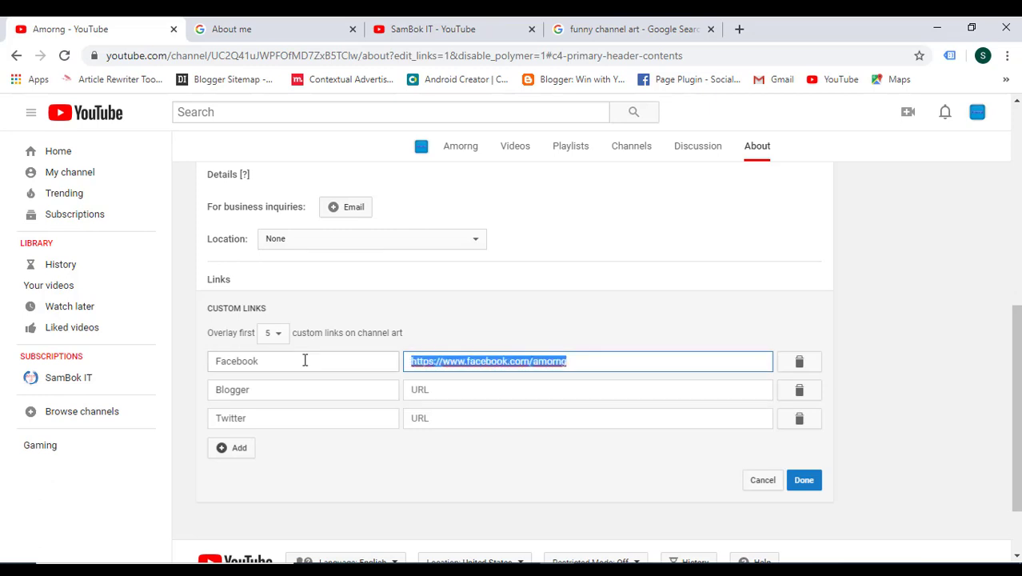
key(ctrl+c)
click(435, 392)
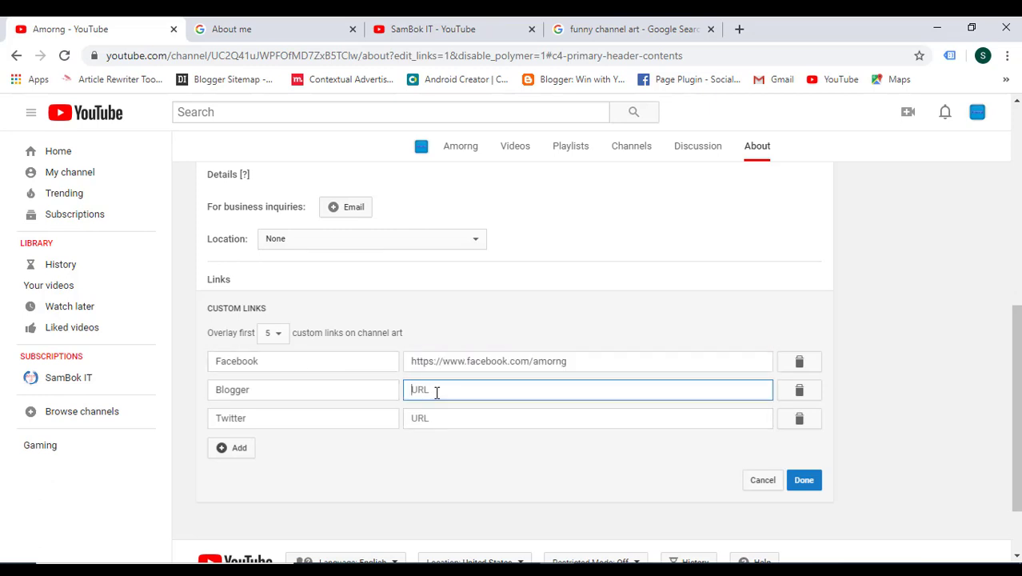
key(ctrl+v)
- Replace the facebook part of the Blogger link's URL with amorng.blogspot
drag(467, 390, 505, 391)
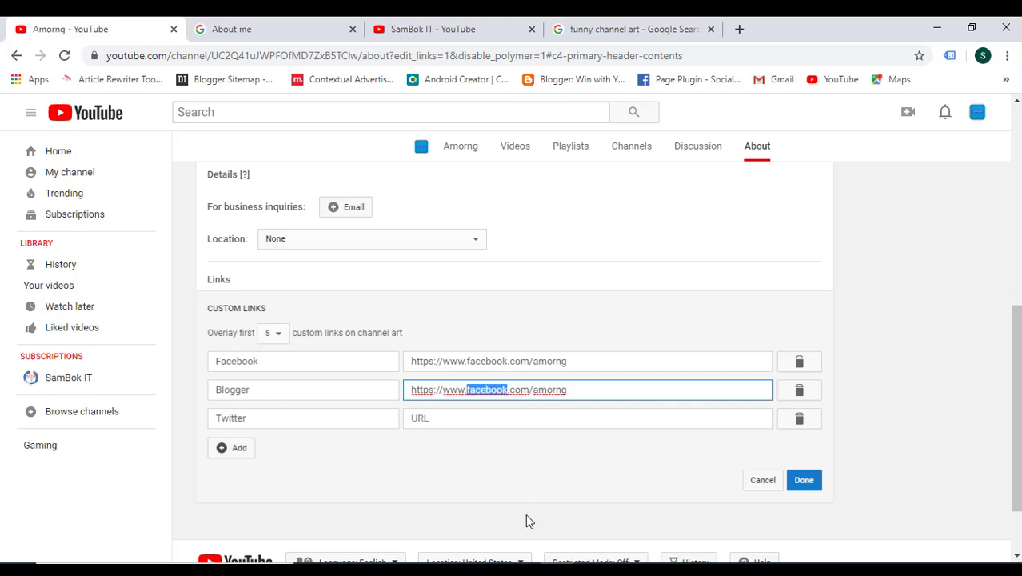
text(b)
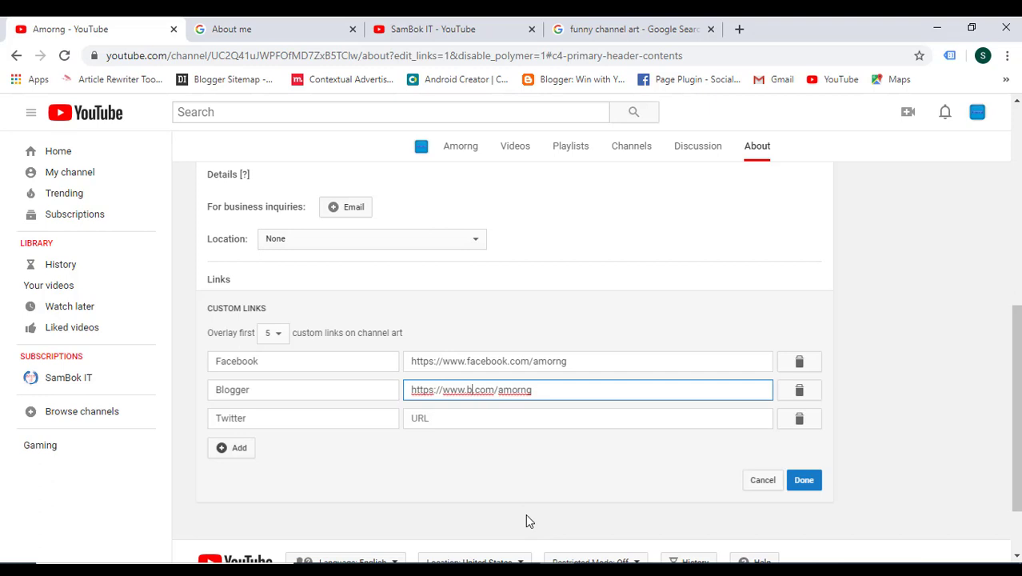
key(BackSpace)
text(amorng)
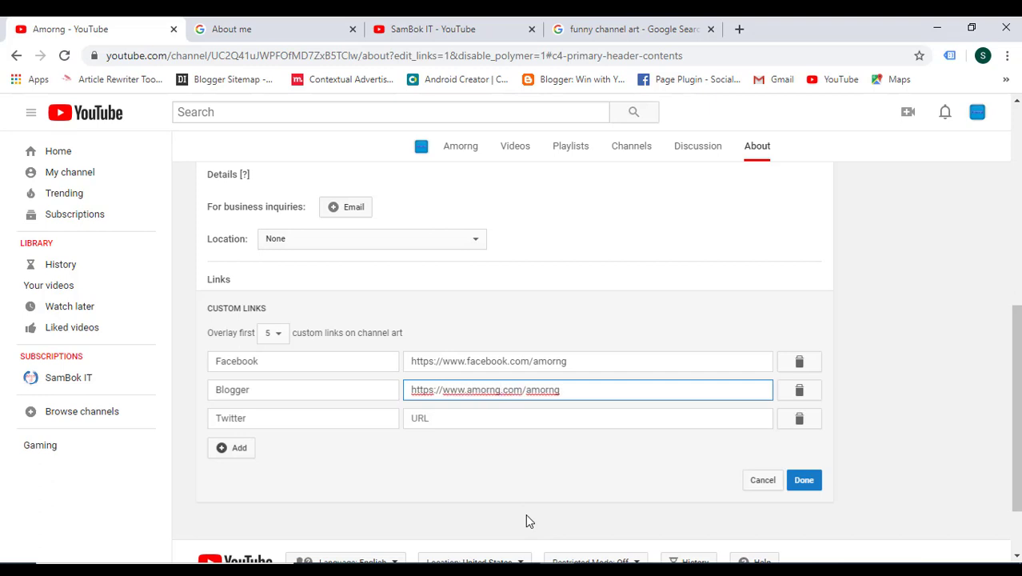
key(Right)
text(bo)
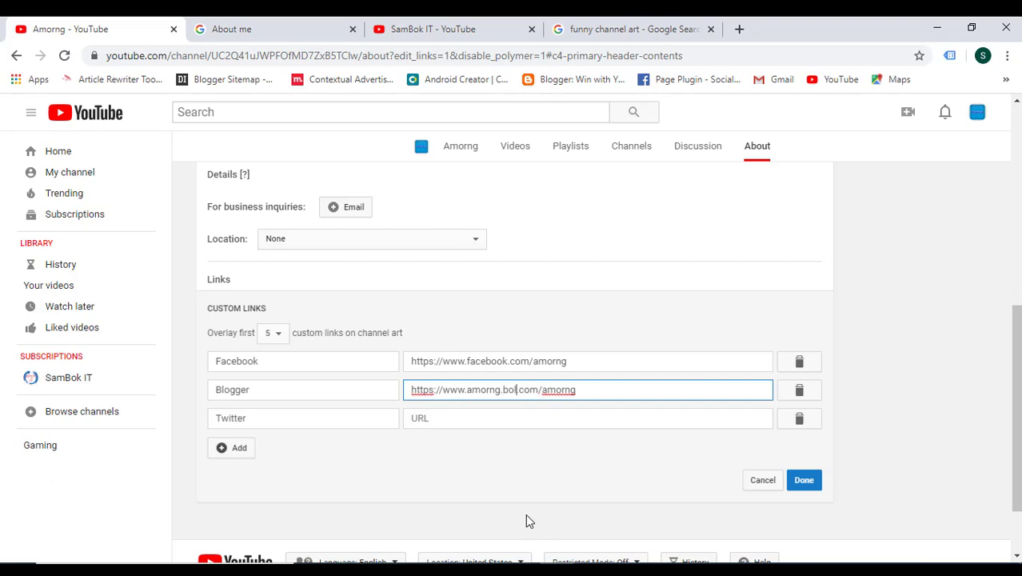
key(BackSpace)
text(logsp)
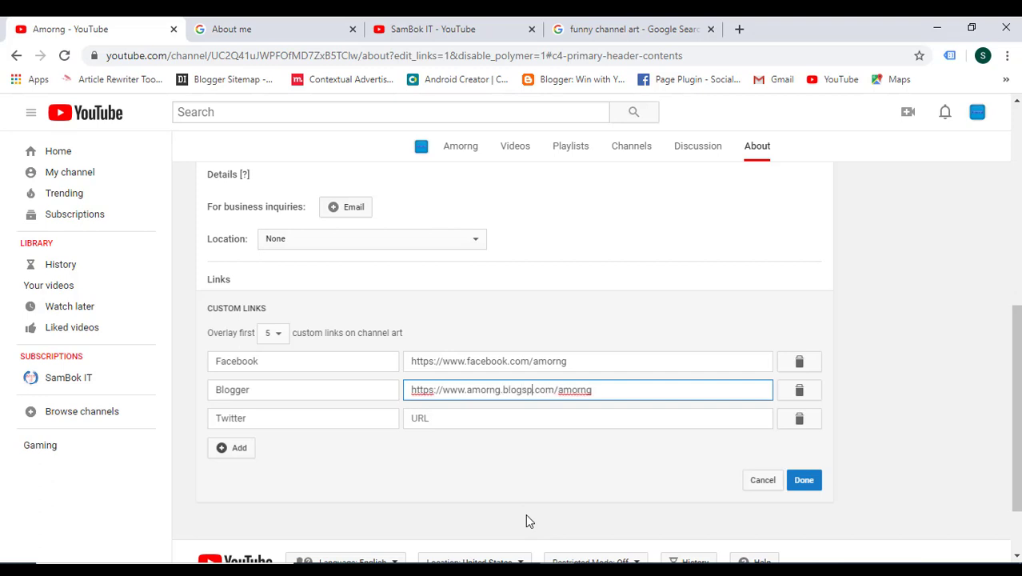
text(ot.)
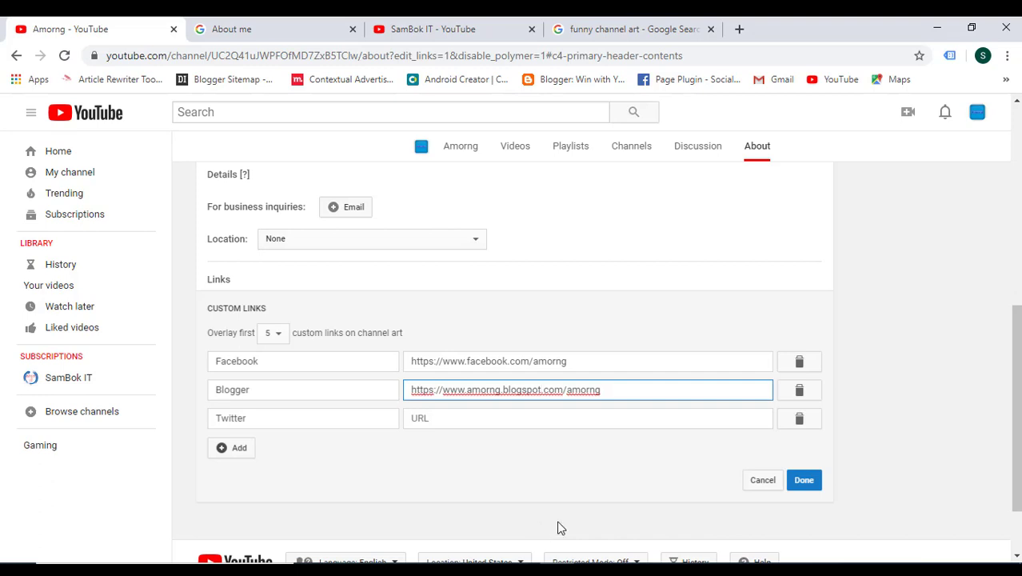
click(602, 391)
key(BackSpace)
key(BackSpace)
key(BackSpace)
key(BackSpace)
key(BackSpace)
key(BackSpace)
key(BackSpace)
key(BackSpace)
text(m)
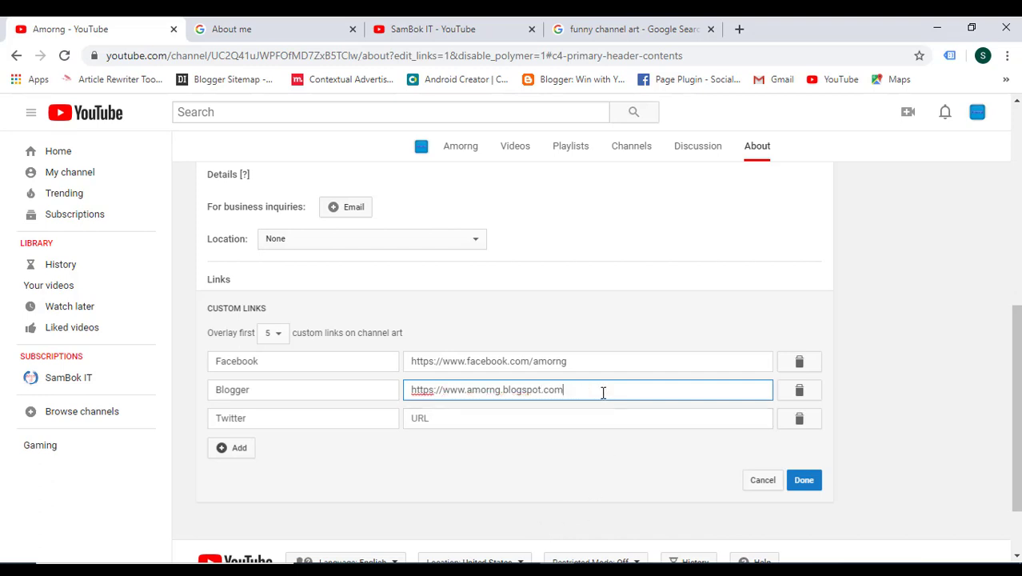
click(454, 423)
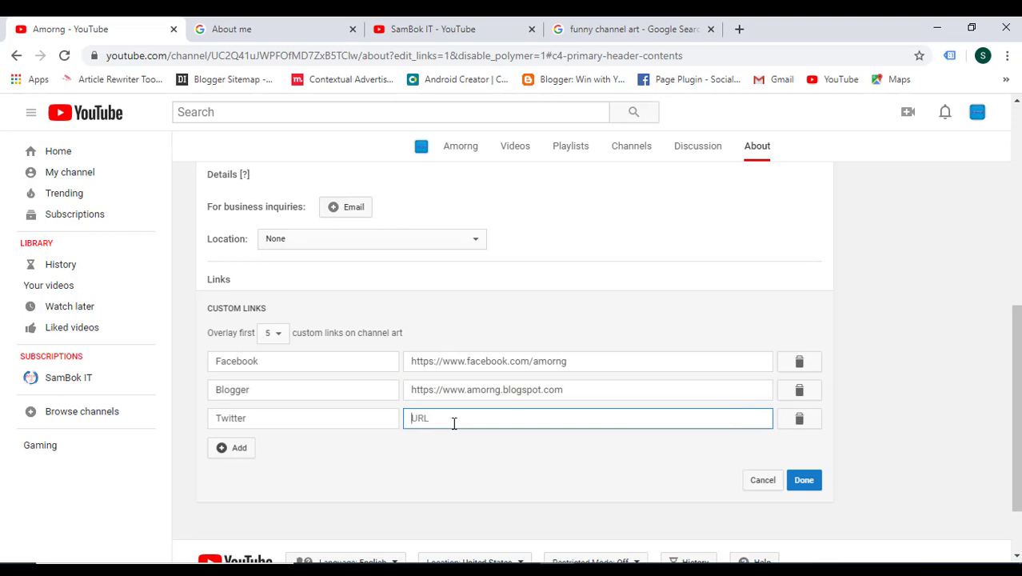
key(ctrl+v)
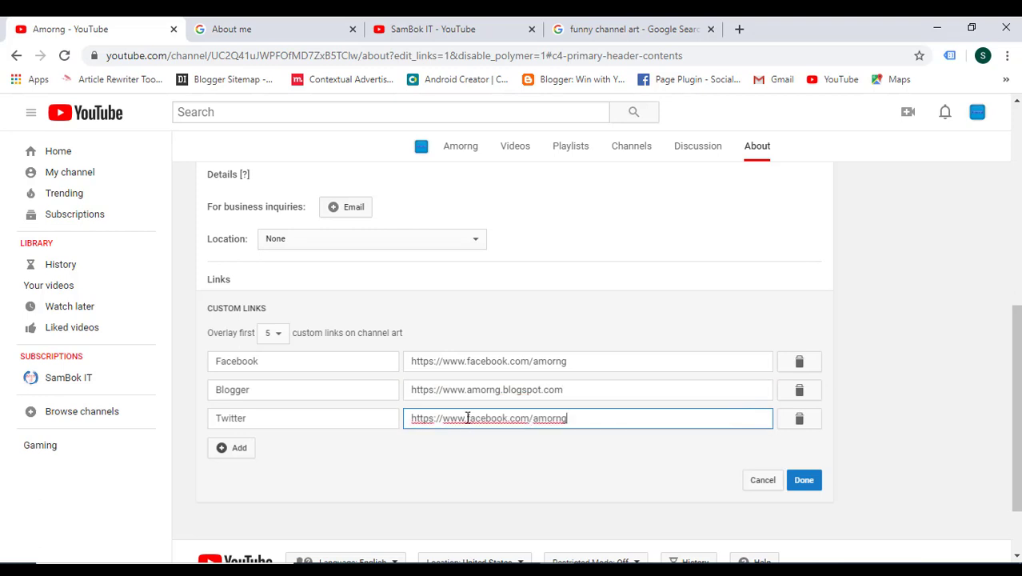
drag(469, 419, 527, 417)
text(twit)
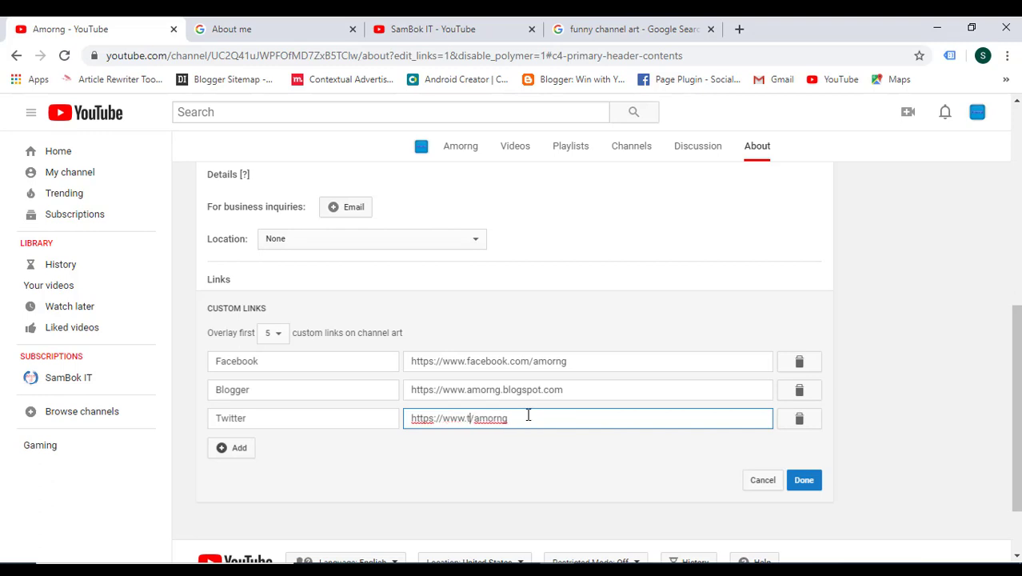
text(ter)
click(496, 418)
text(.com)
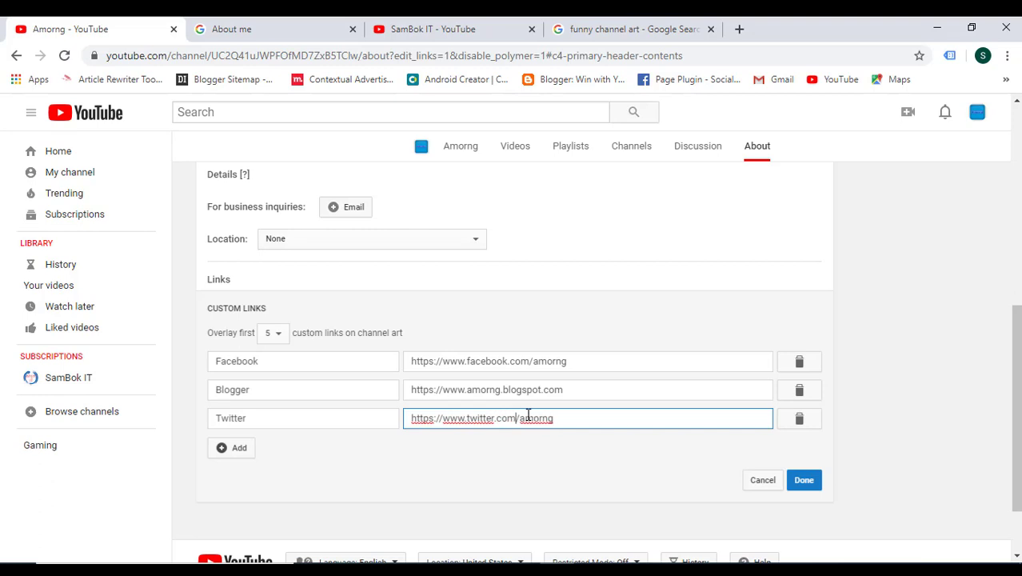
click(540, 453)
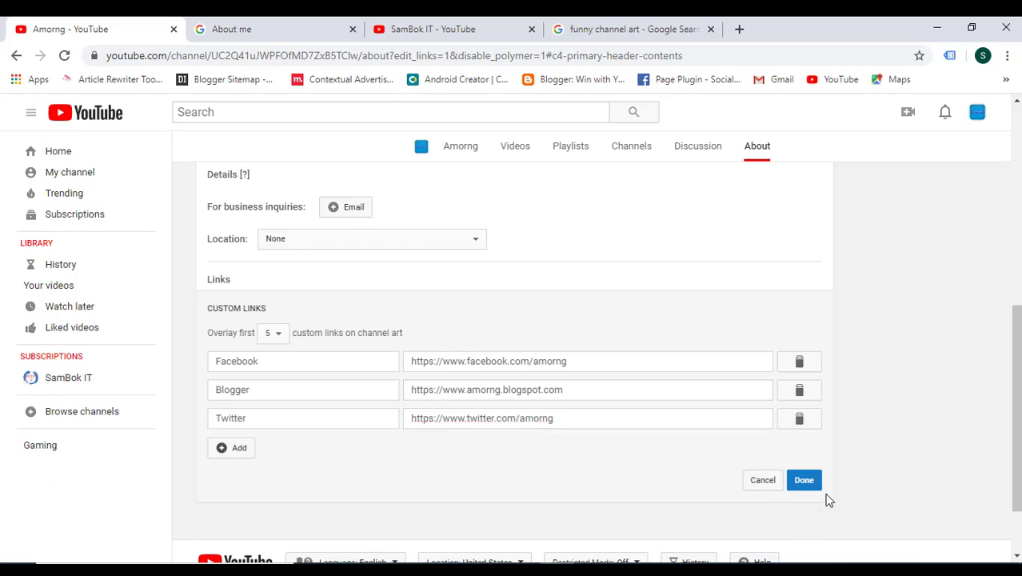
click(804, 483)
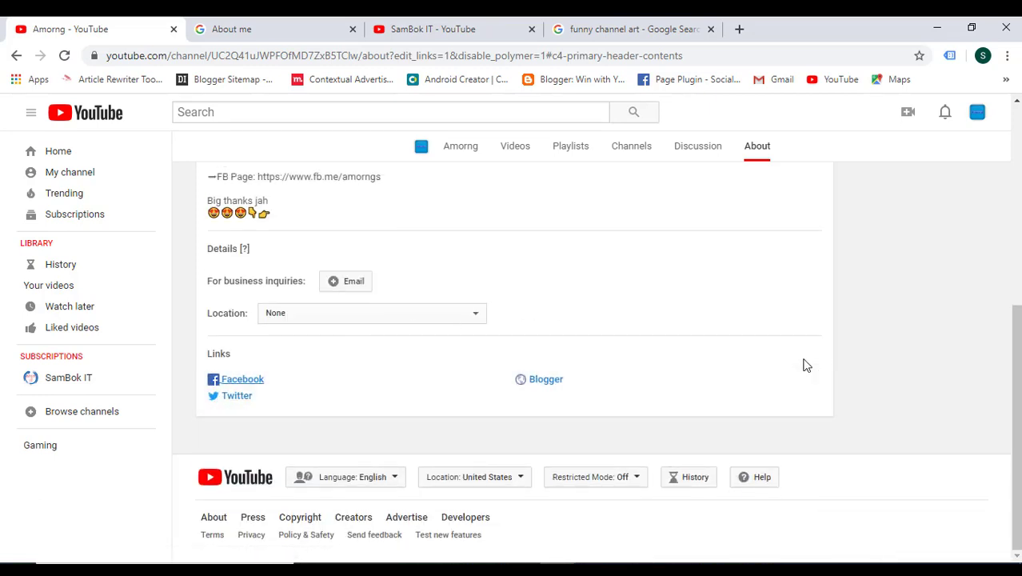
- Review the channel's About page, checking the links on the channel art, the description, the details and the links list
scroll(803, 361, up, 5)
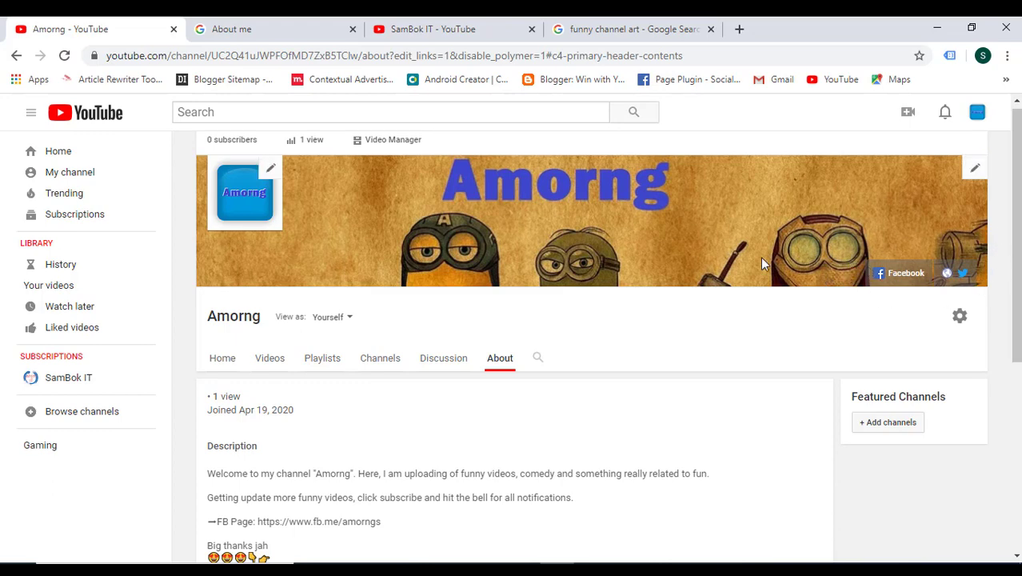
scroll(509, 308, down, 3)
scroll(495, 306, down, 2)
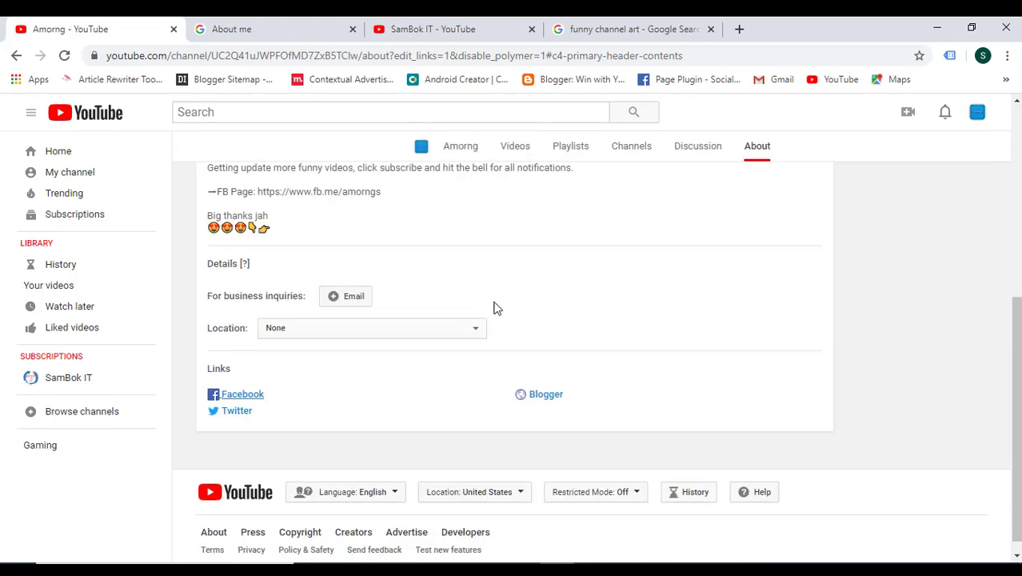
scroll(424, 478, up, 1)
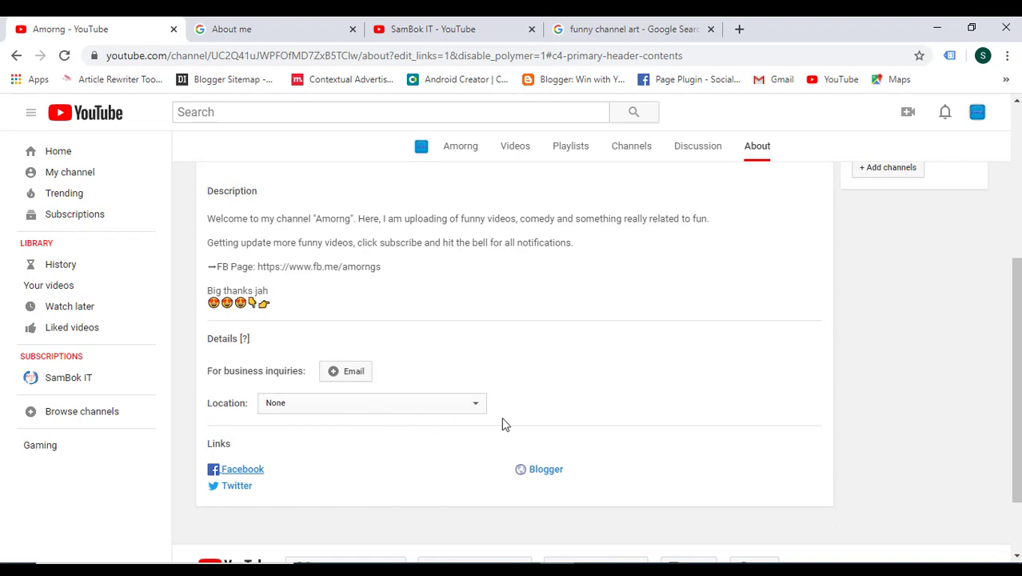
scroll(550, 420, up, 1)
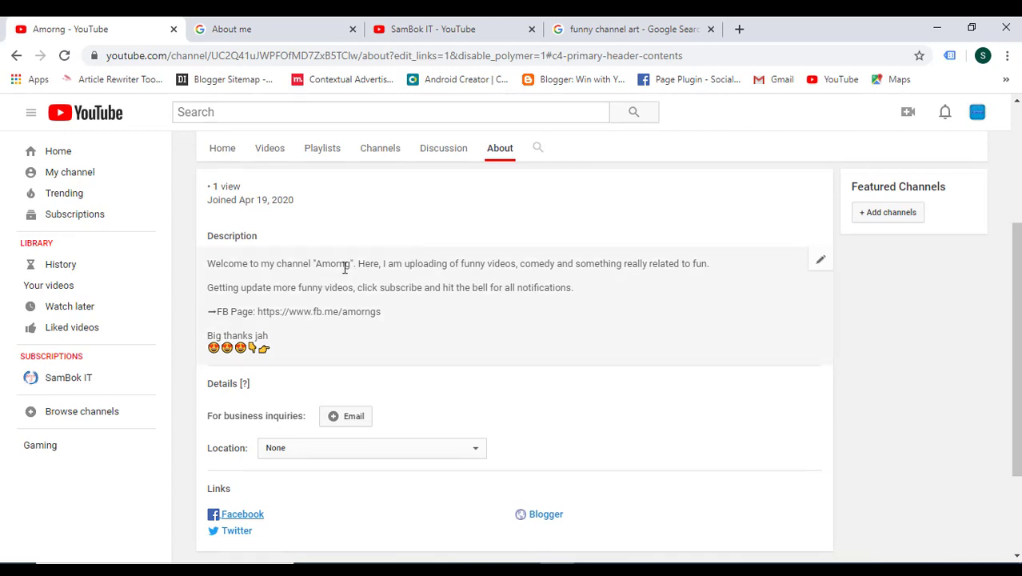
scroll(497, 328, up, 2)
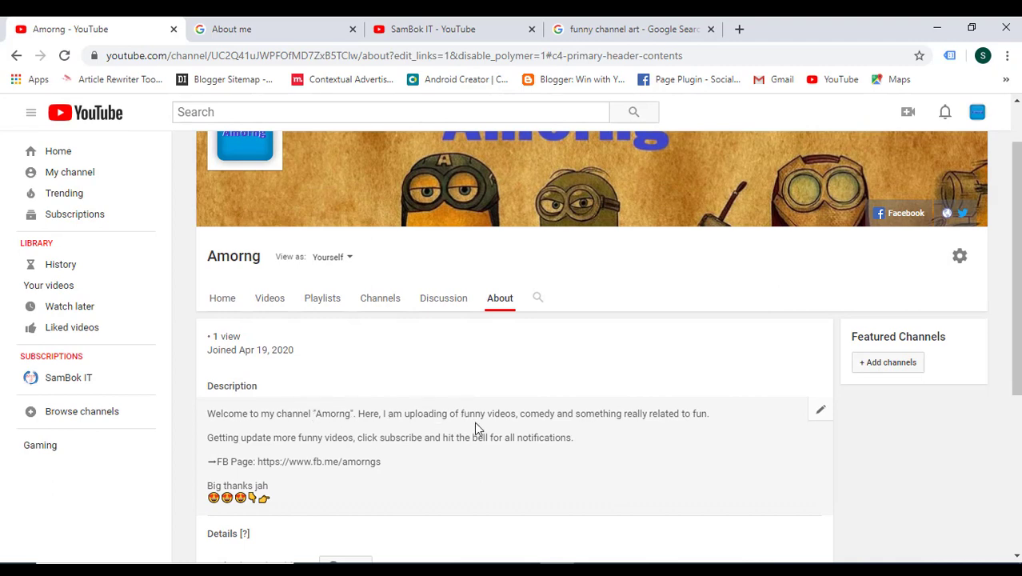
click(242, 113)
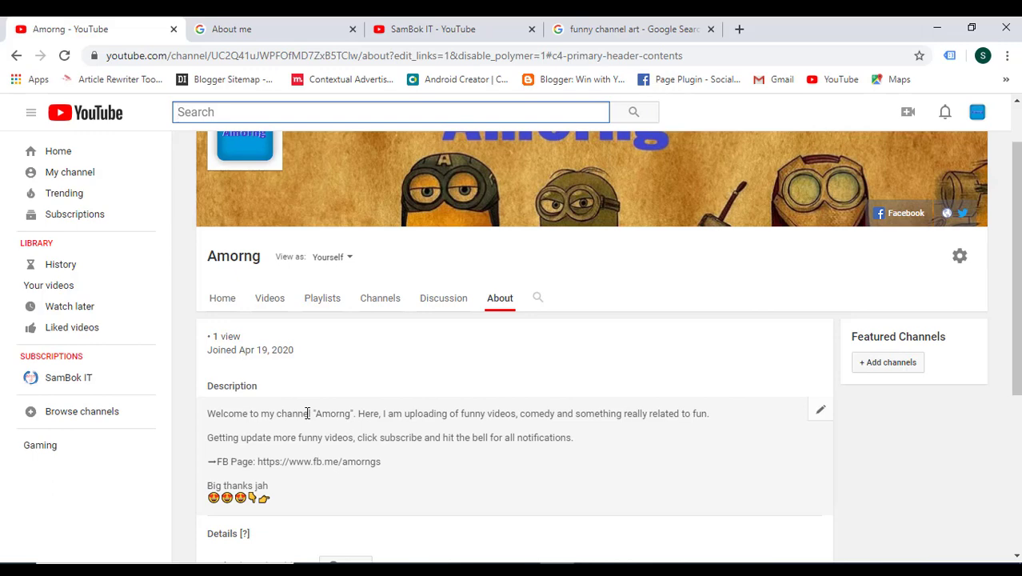
scroll(313, 334, down, 1)
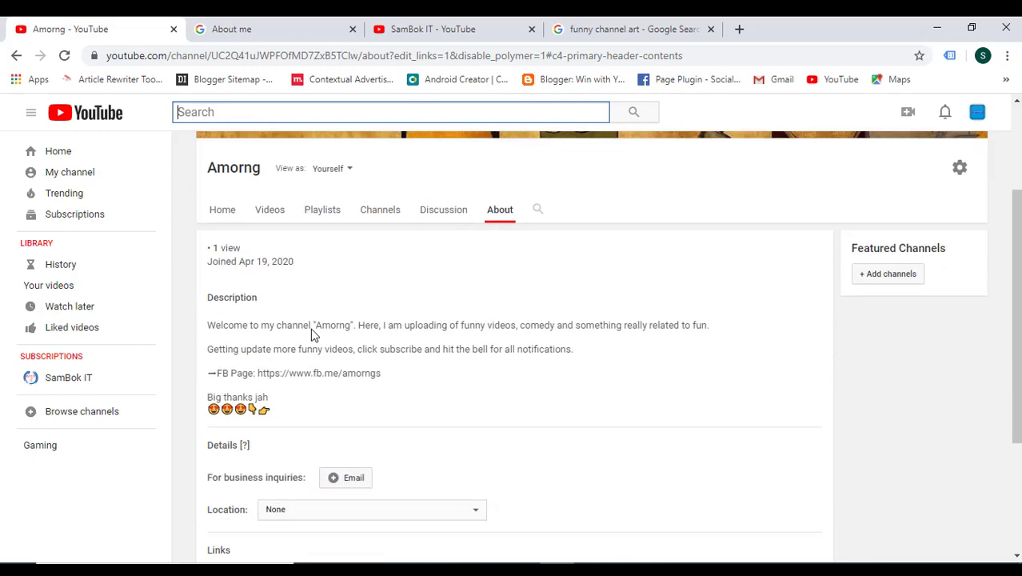
scroll(312, 335, down, 2)
scroll(312, 334, up, 4)
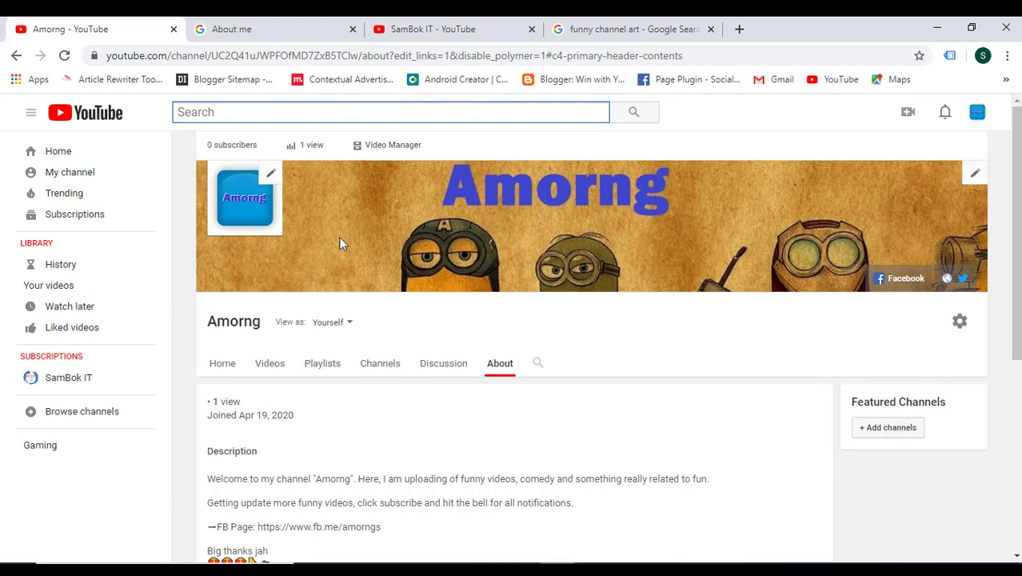
click(894, 433)
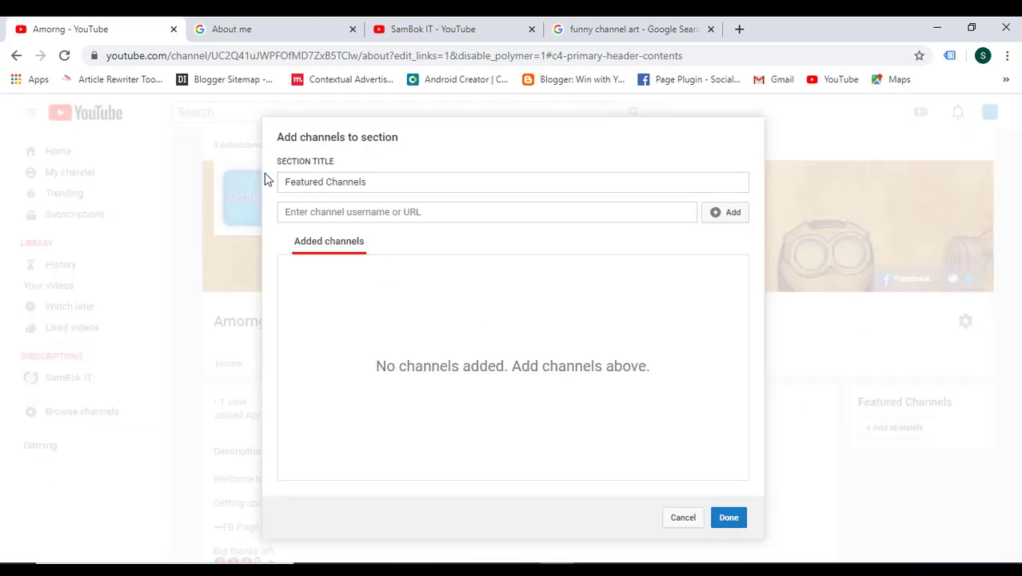
click(297, 180)
click(347, 215)
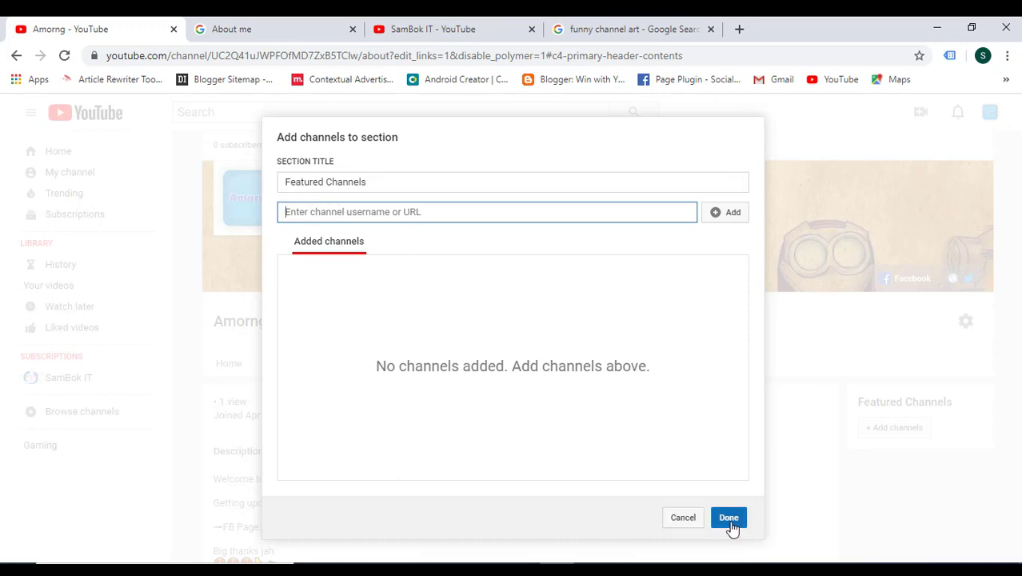
click(325, 183)
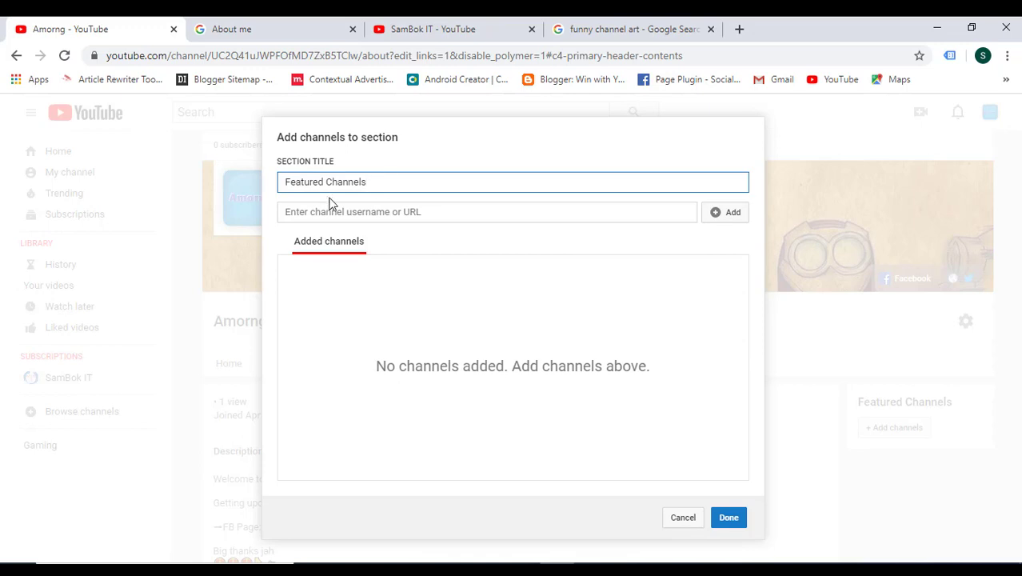
drag(364, 179, 284, 181)
key(Escape)
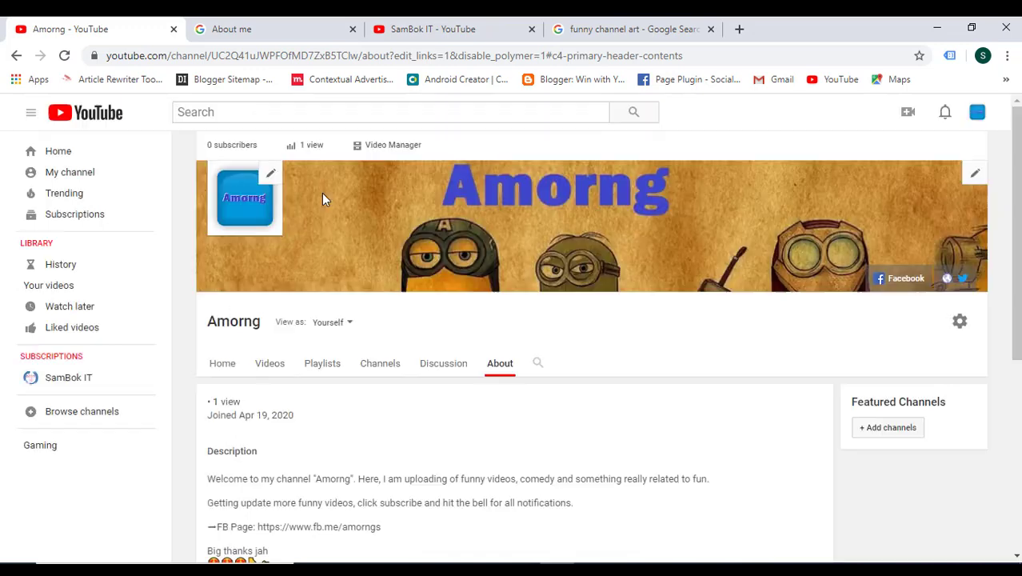
- Start adding featured channels, then search YouTube in a new tab for "funny" with results filtered to channels
click(888, 427)
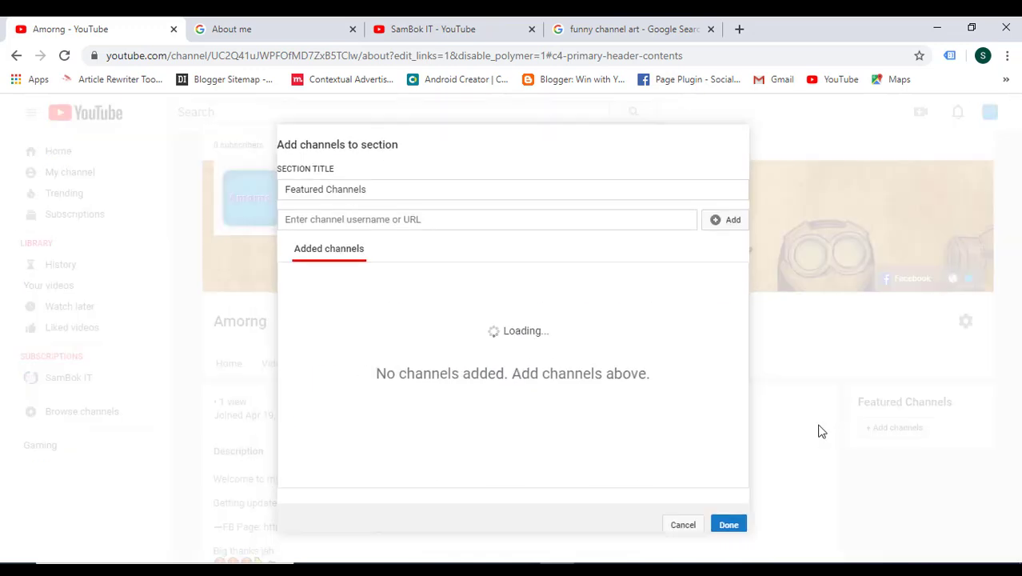
click(327, 215)
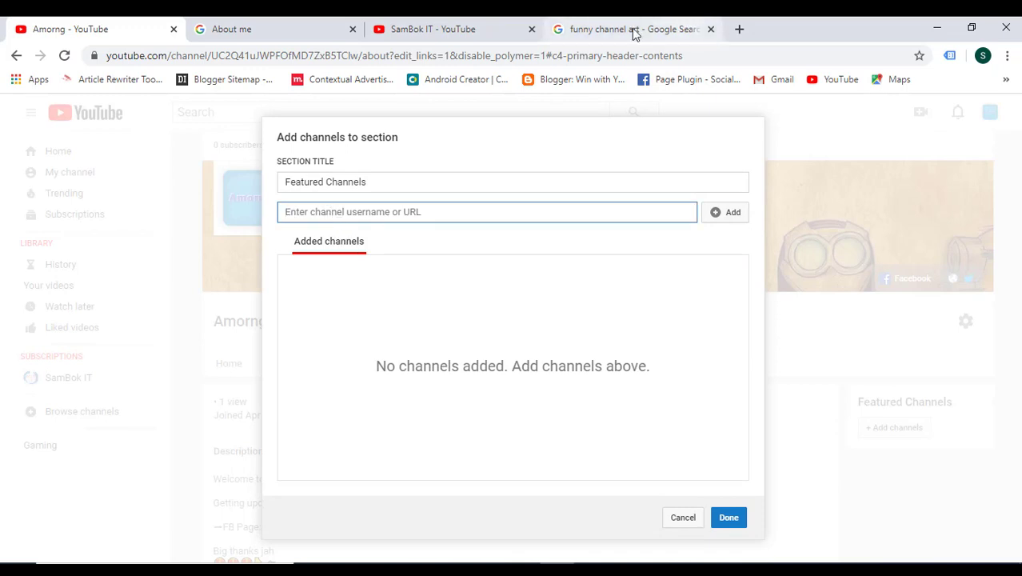
click(737, 29)
text(y)
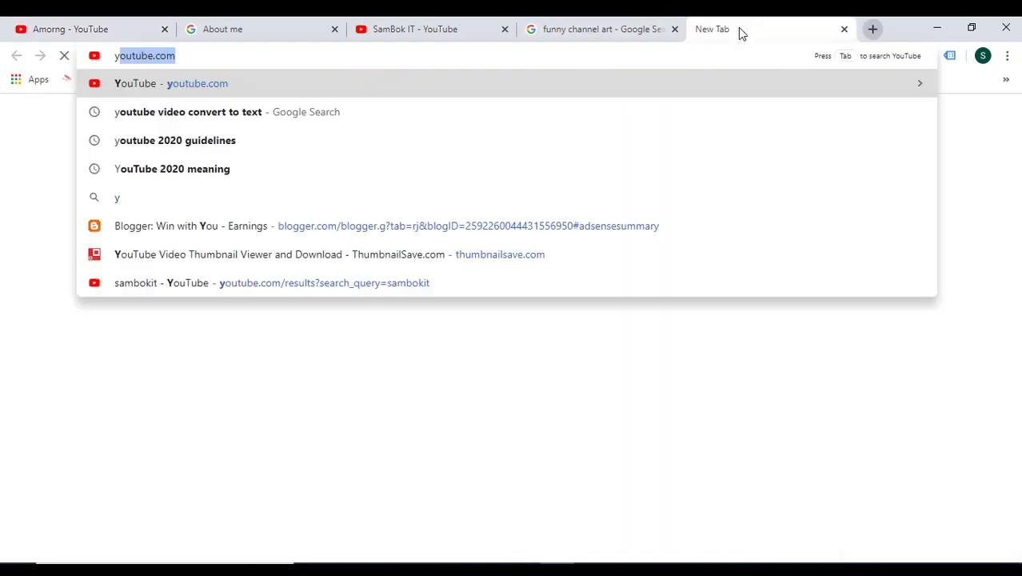
key(Return)
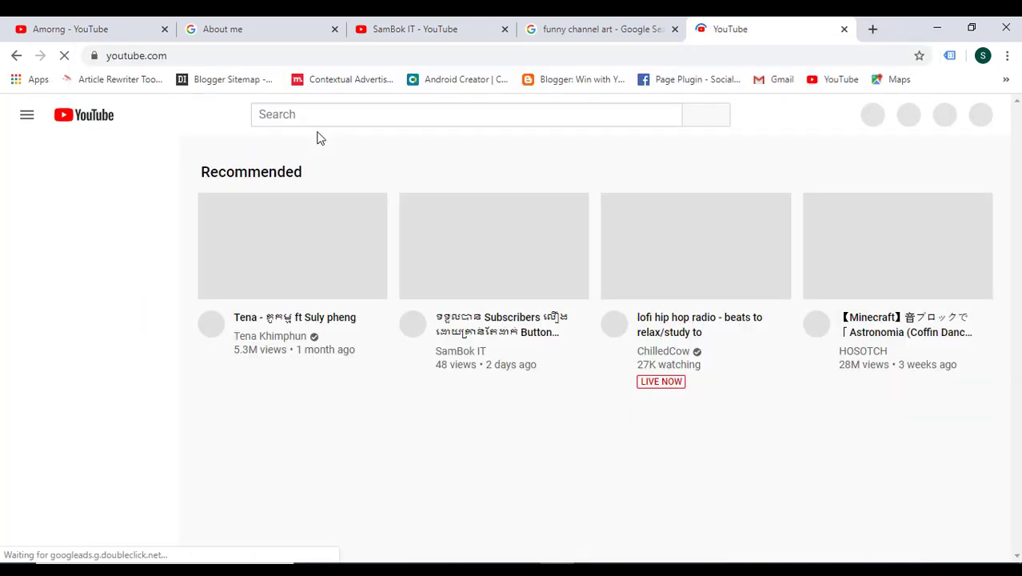
click(324, 116)
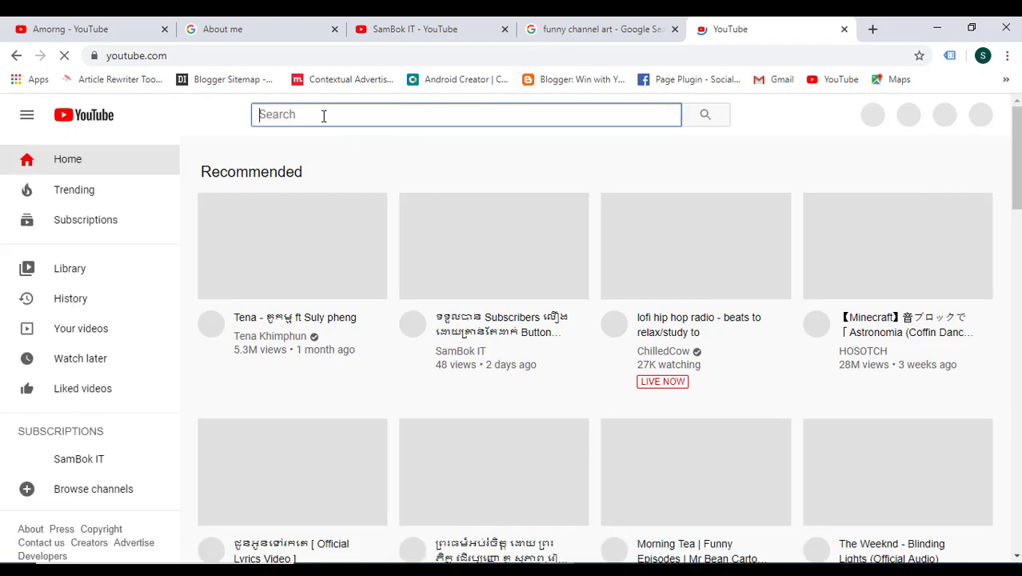
text(funny)
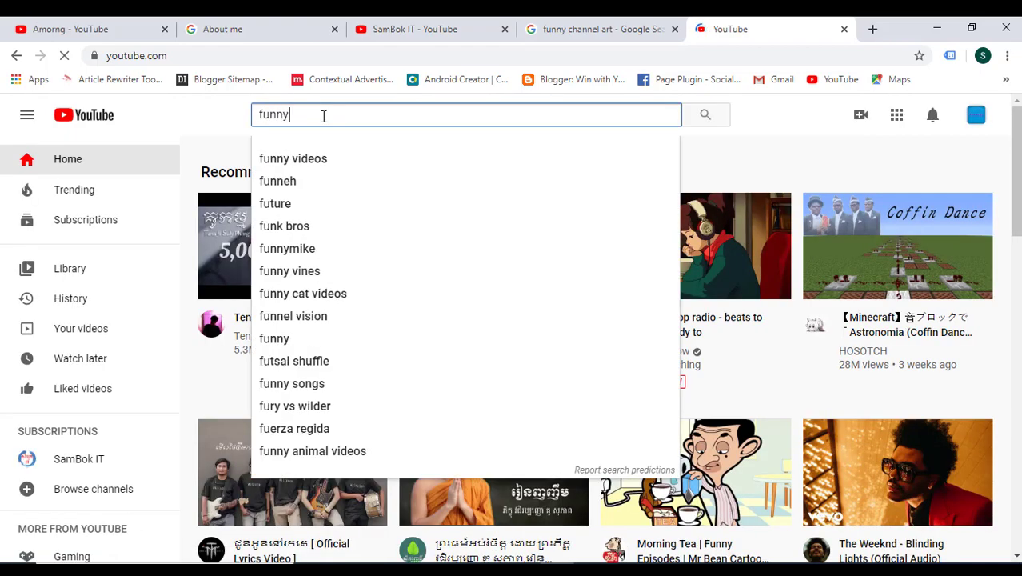
key(Return)
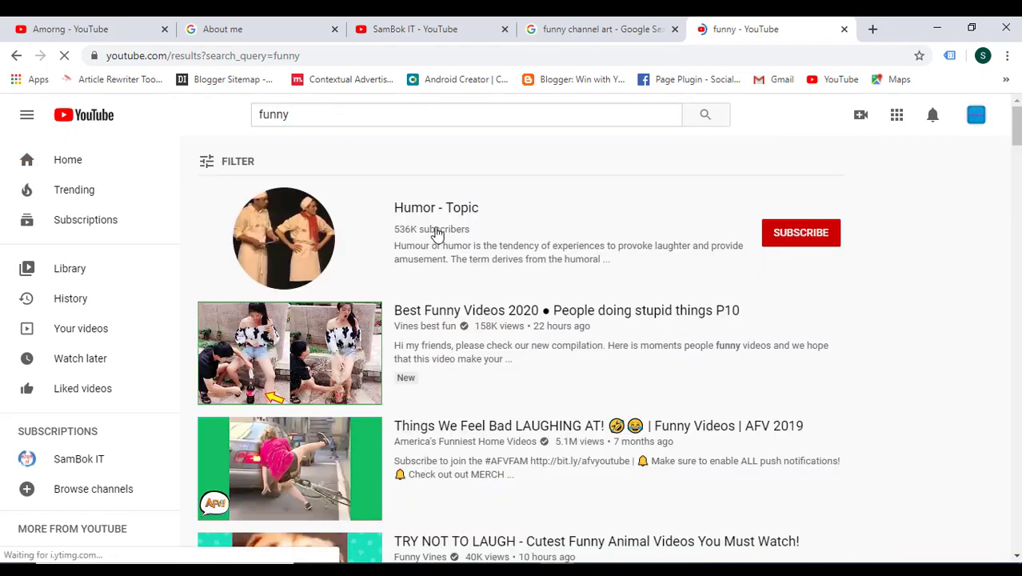
click(223, 165)
click(348, 258)
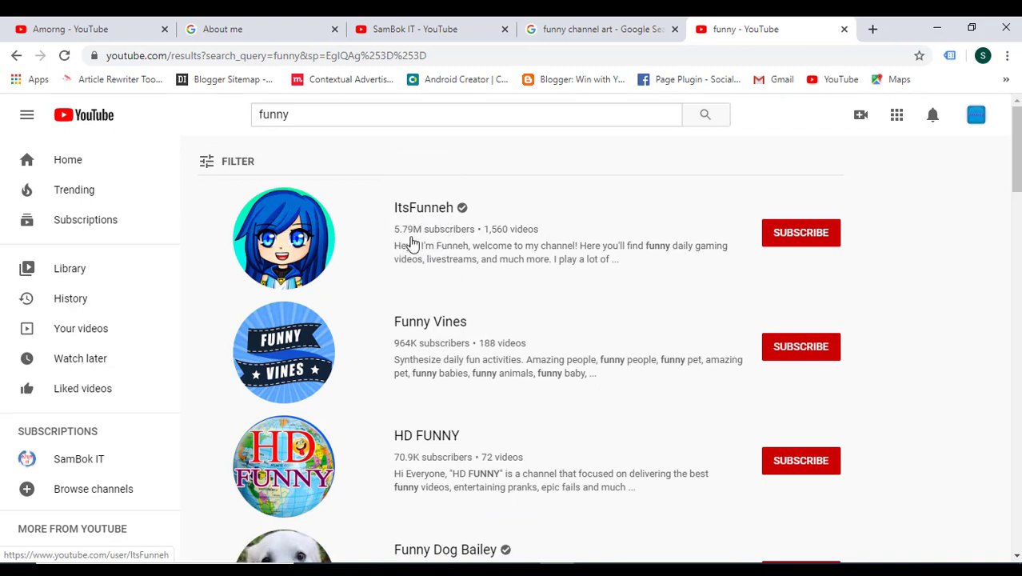
- Open the ItsFunneh channel from the results and copy its page URL
click(421, 213)
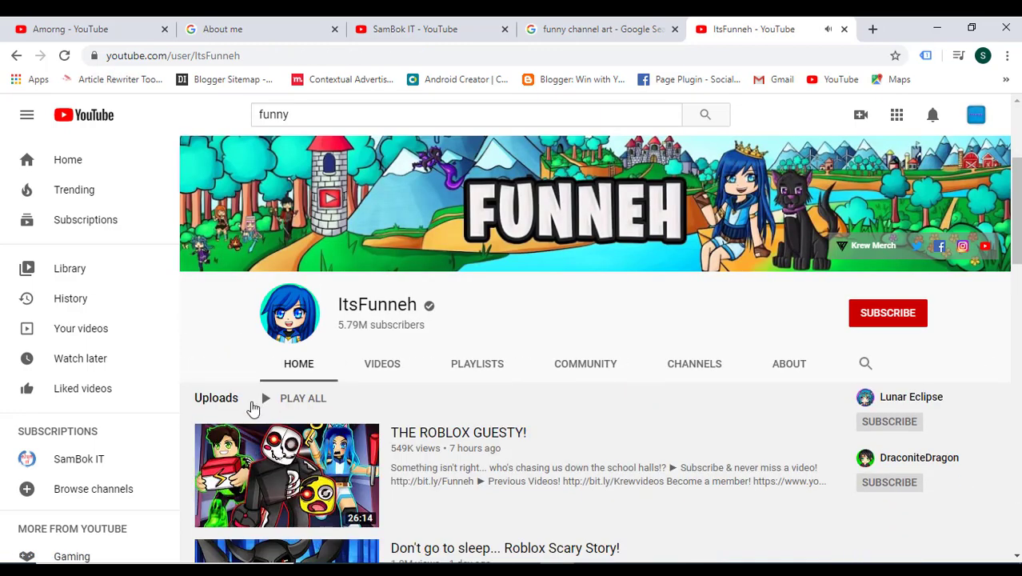
scroll(256, 405, down, 3)
scroll(203, 152, up, 3)
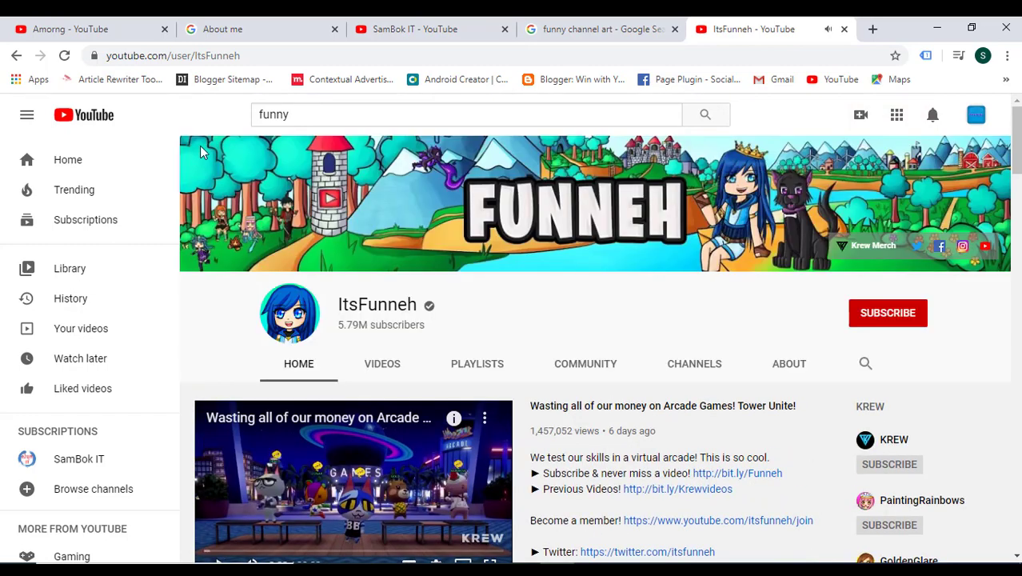
click(194, 53)
right_click(195, 53)
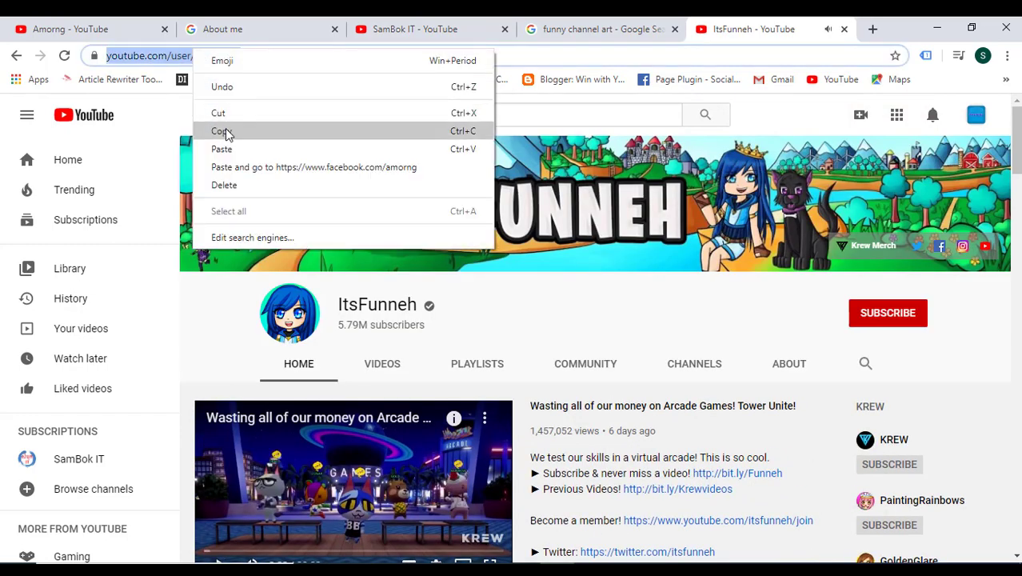
click(225, 133)
click(438, 30)
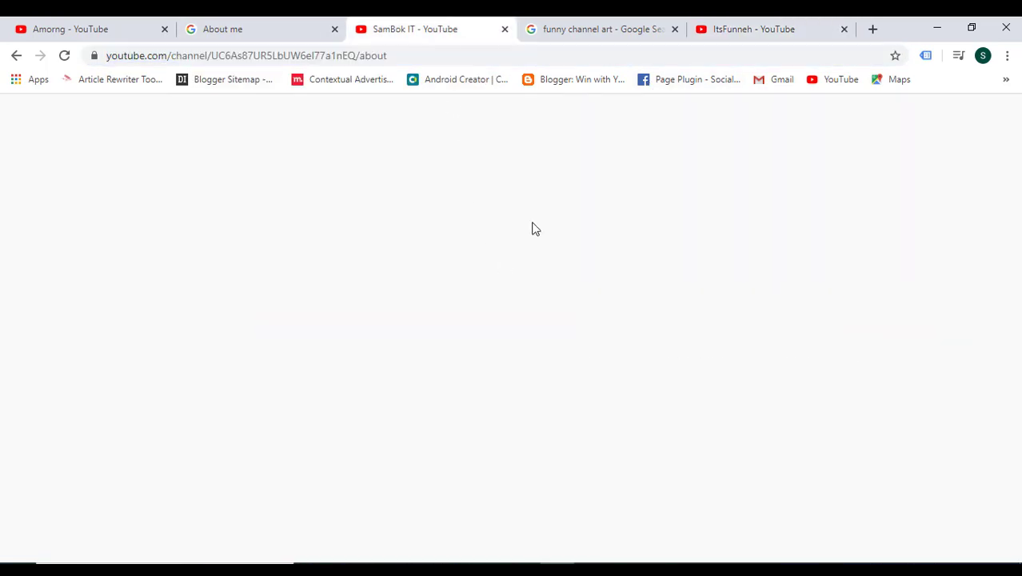
click(600, 29)
click(226, 27)
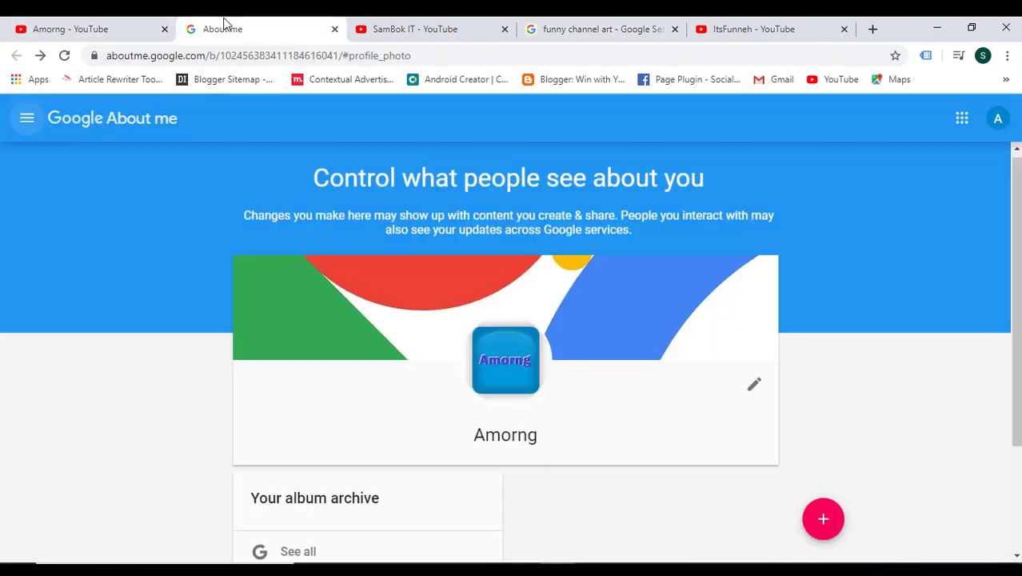
click(84, 26)
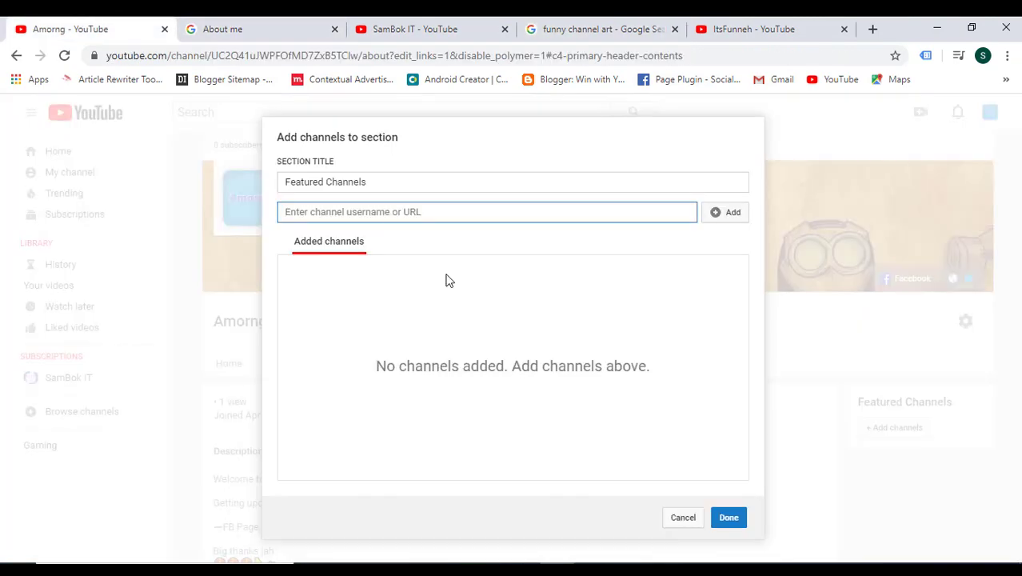
right_click(302, 207)
click(336, 321)
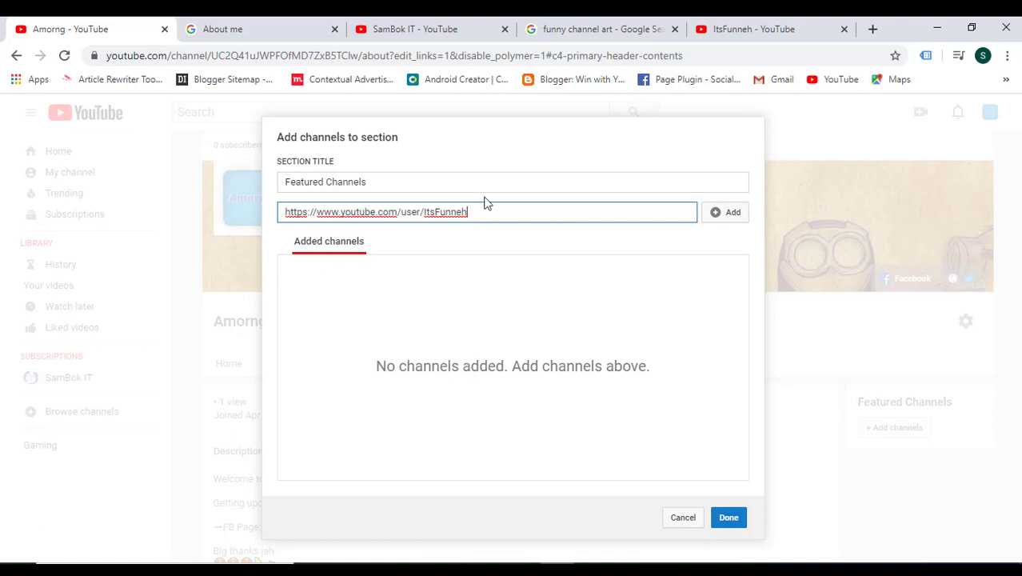
click(724, 216)
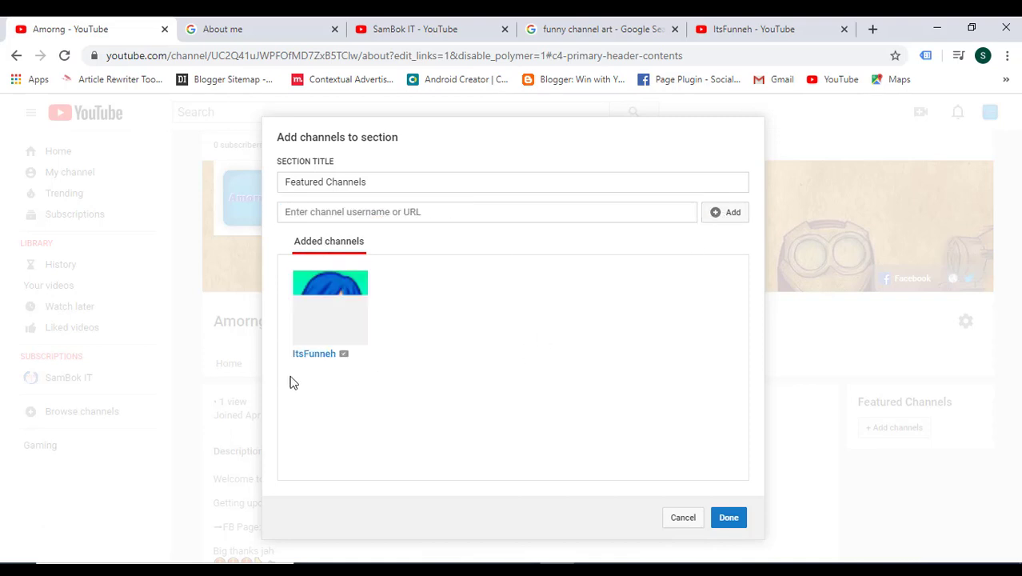
click(729, 518)
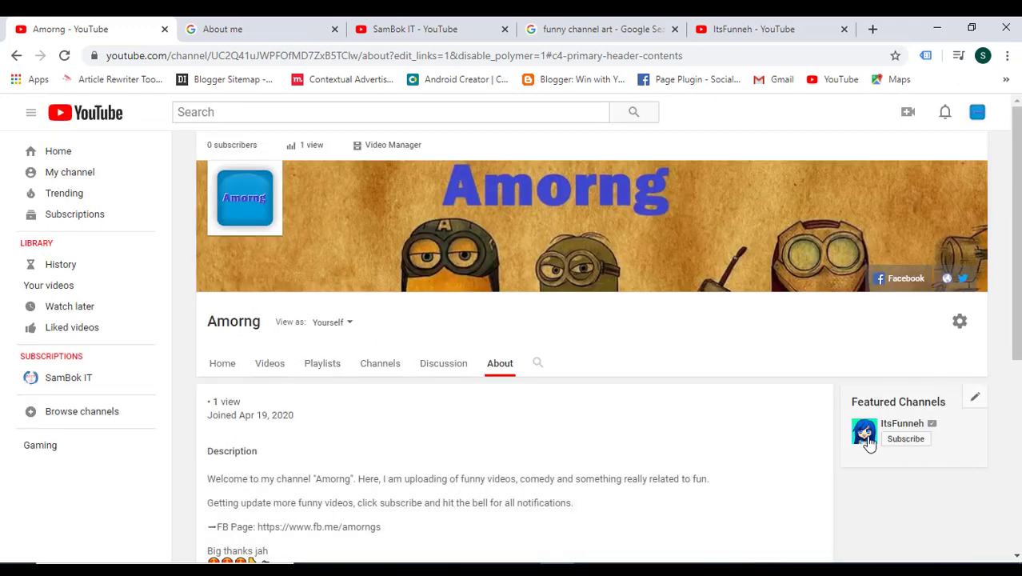
- Open the Featured Channels module for editing, ready to enter another channel
scroll(916, 408, down, 2)
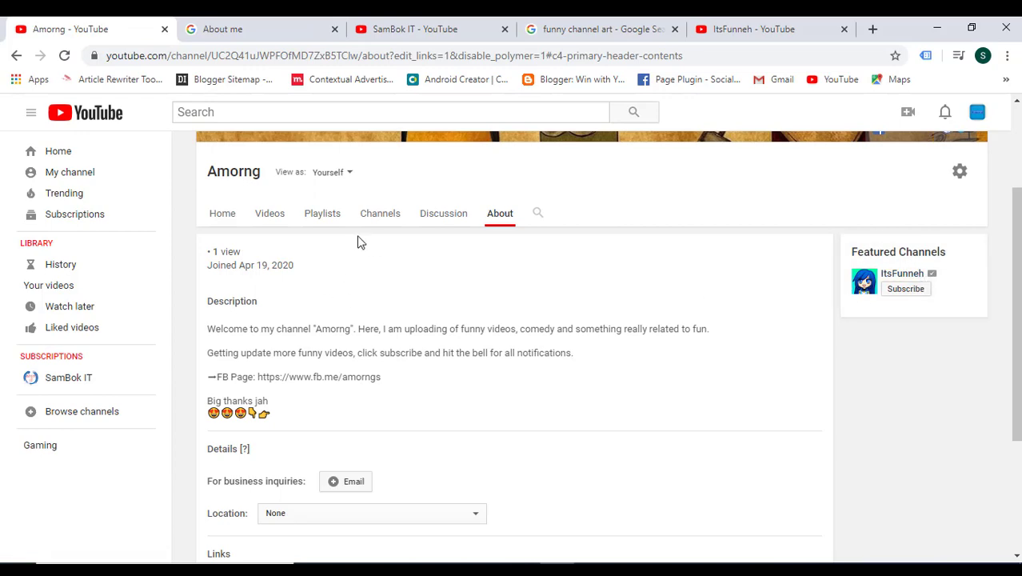
scroll(432, 254, up, 2)
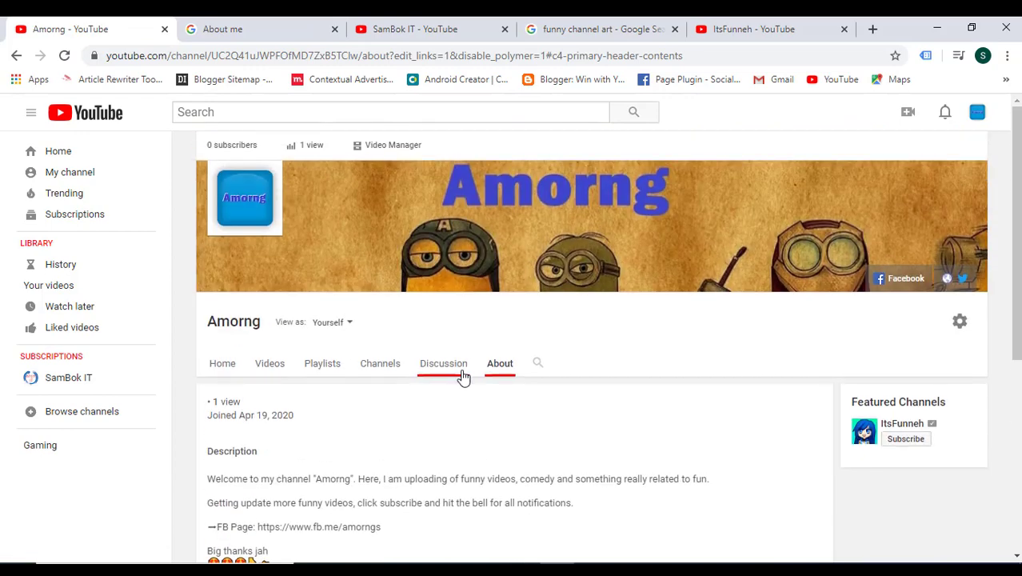
scroll(661, 376, down, 3)
scroll(925, 215, up, 2)
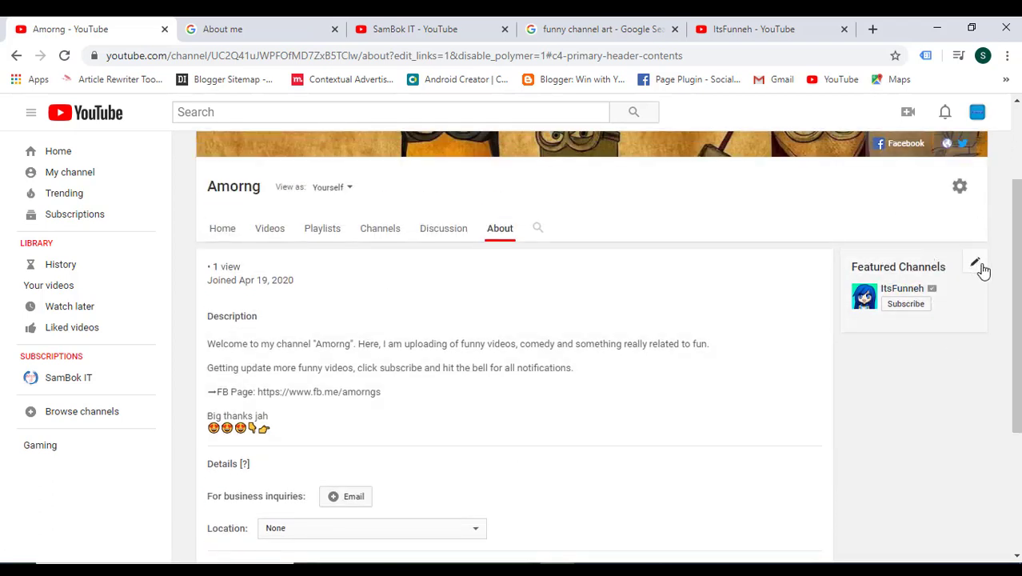
click(977, 265)
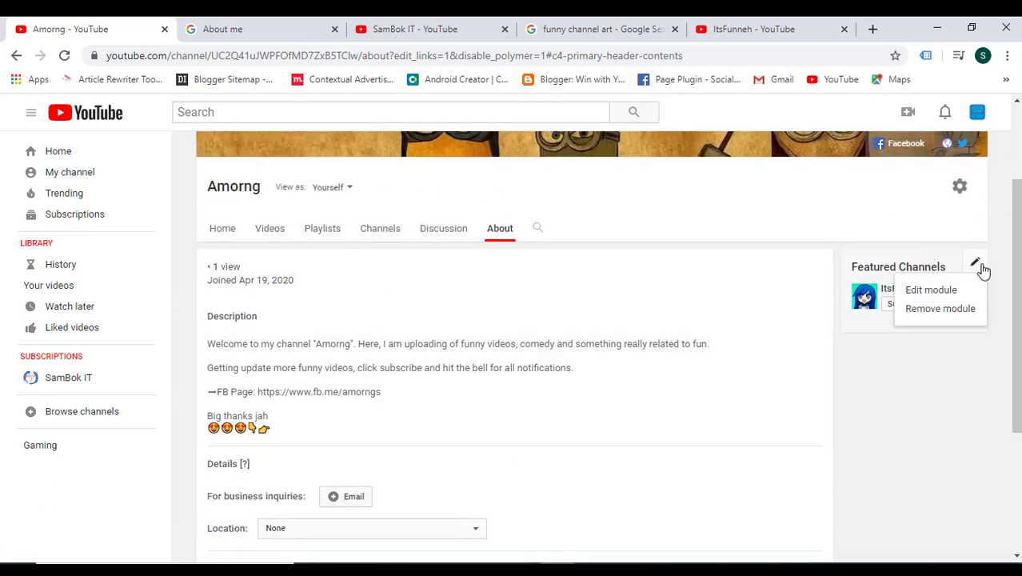
click(931, 291)
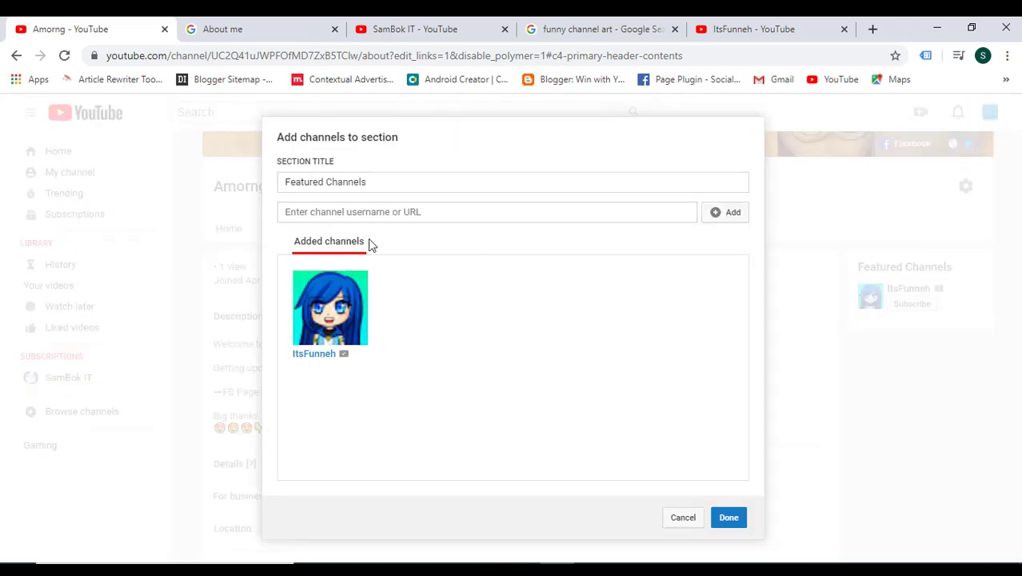
click(355, 208)
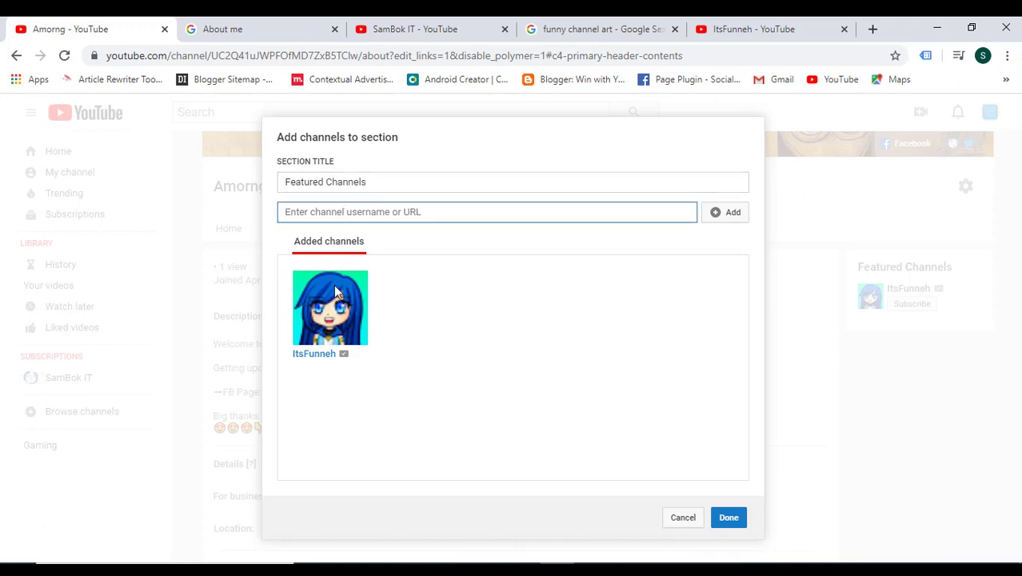
- Return to the "funny" channel results, open the Funny Vines channel and copy its page URL
click(744, 29)
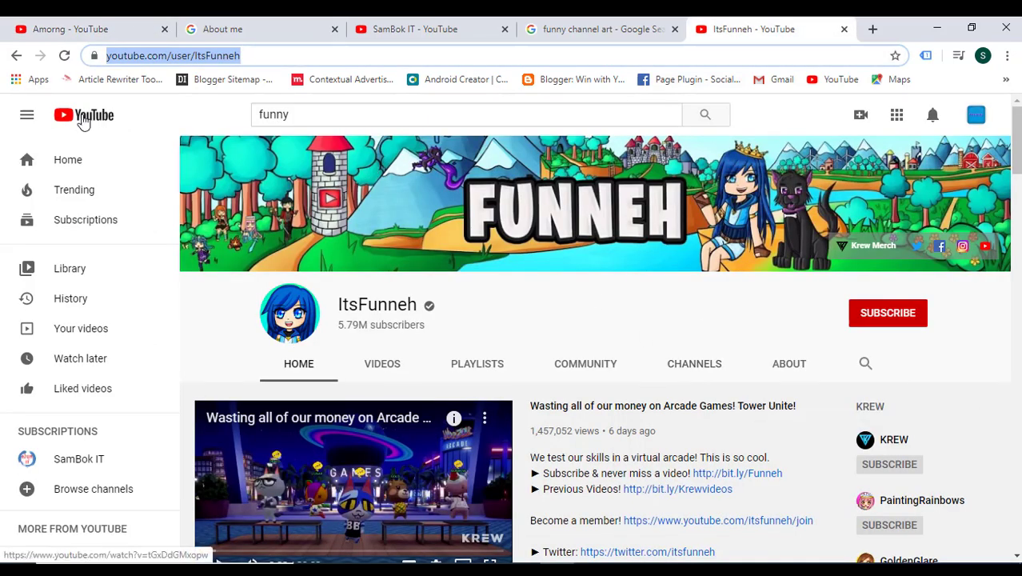
click(16, 55)
scroll(392, 413, down, 2)
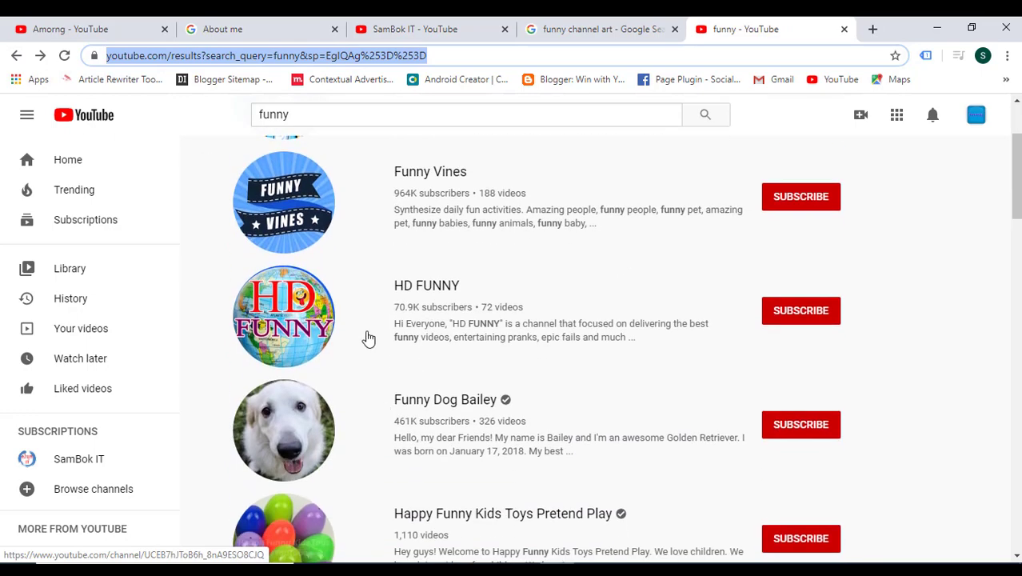
scroll(368, 338, down, 3)
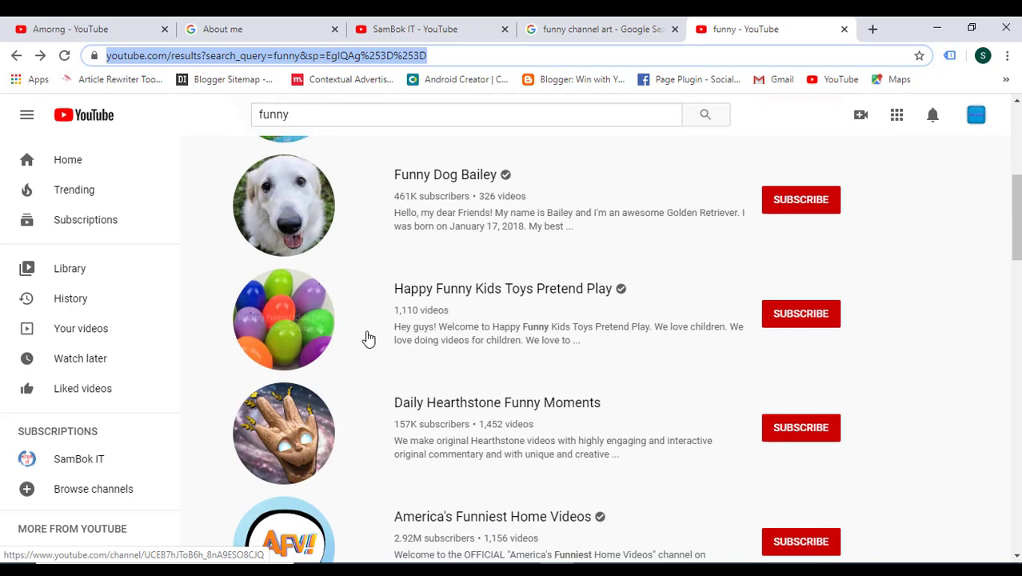
scroll(368, 338, down, 3)
scroll(368, 339, down, 2)
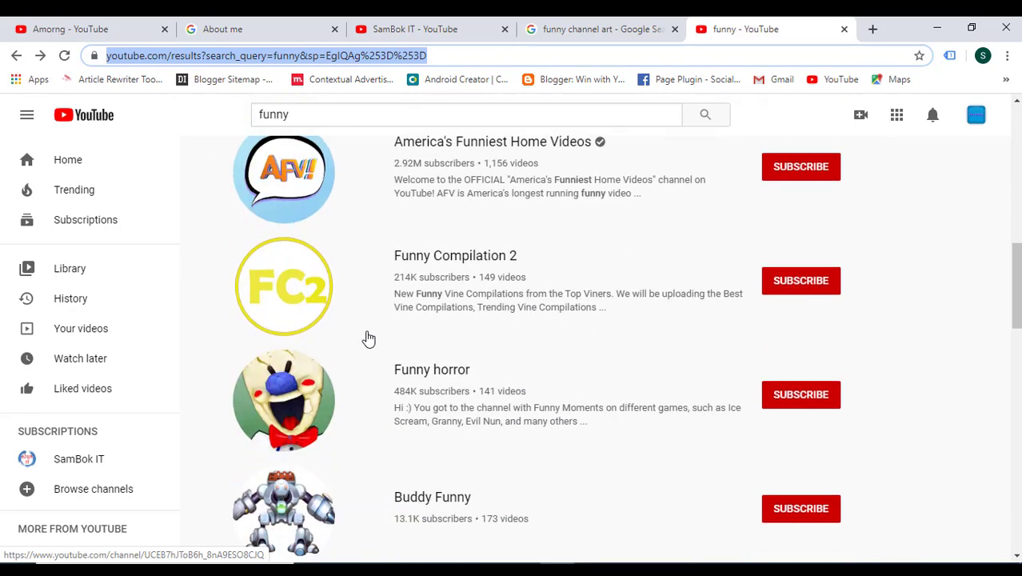
scroll(368, 338, down, 1)
scroll(368, 338, up, 6)
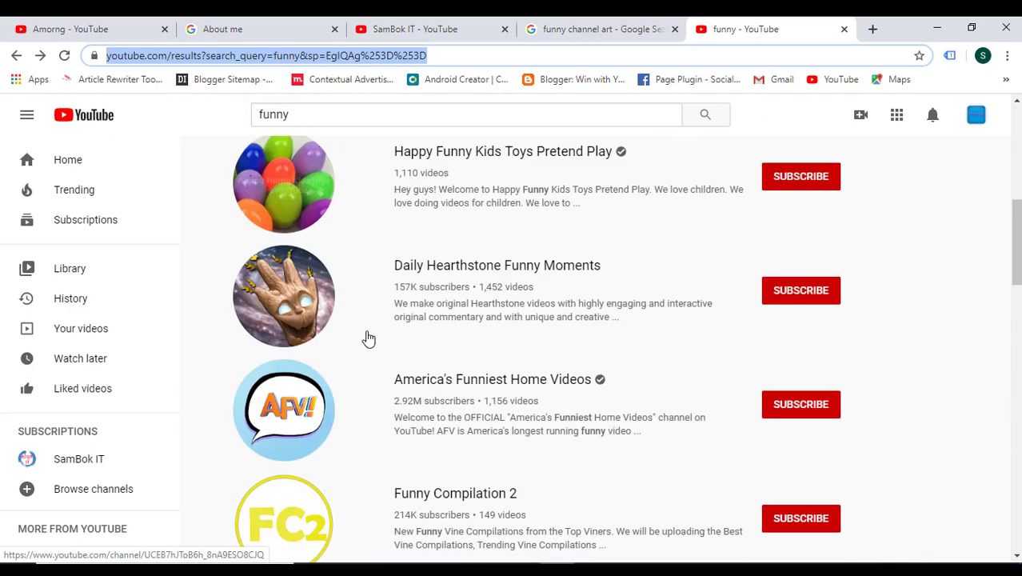
click(436, 330)
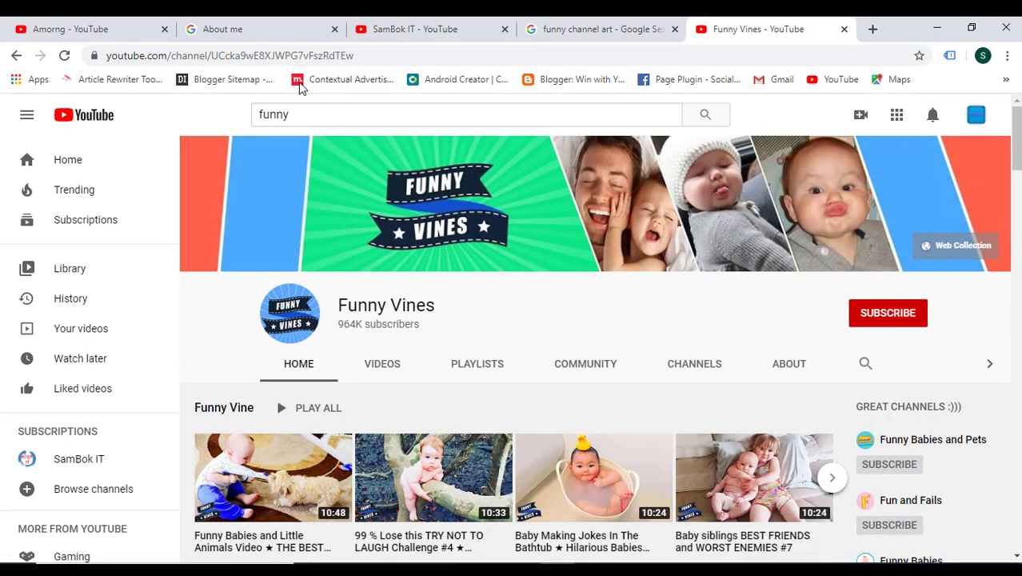
click(267, 56)
right_click(267, 58)
click(296, 140)
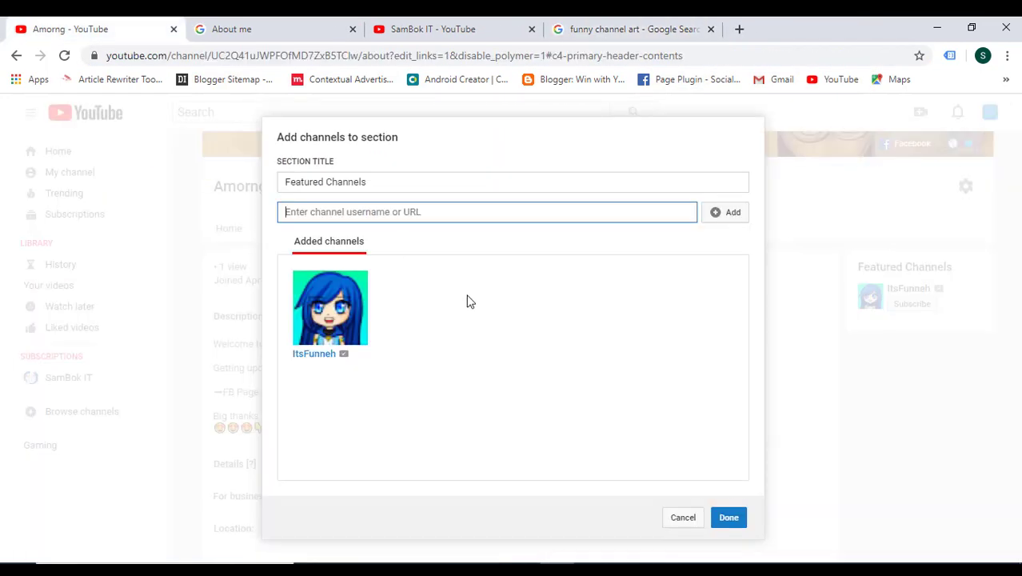
right_click(319, 209)
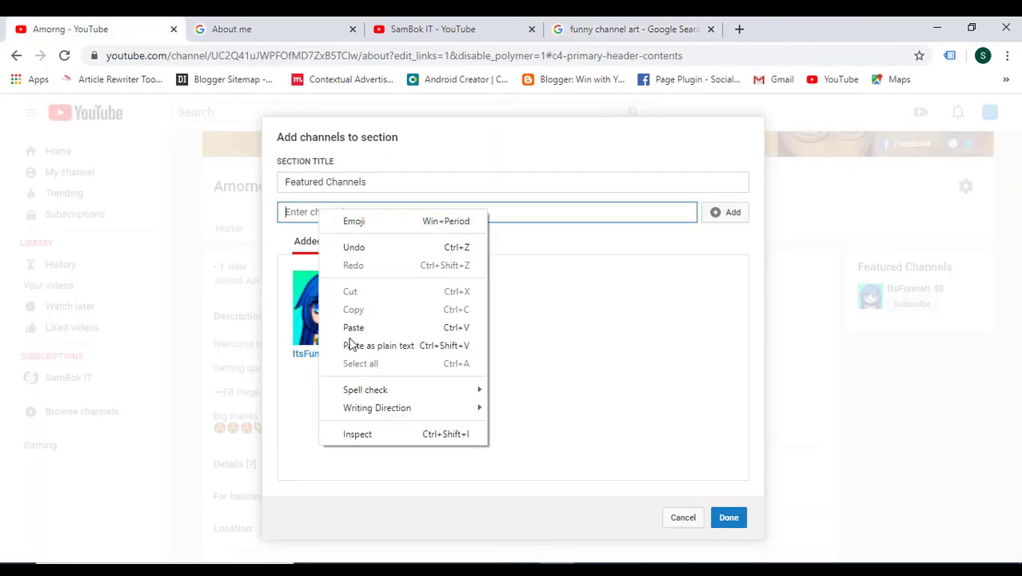
click(347, 326)
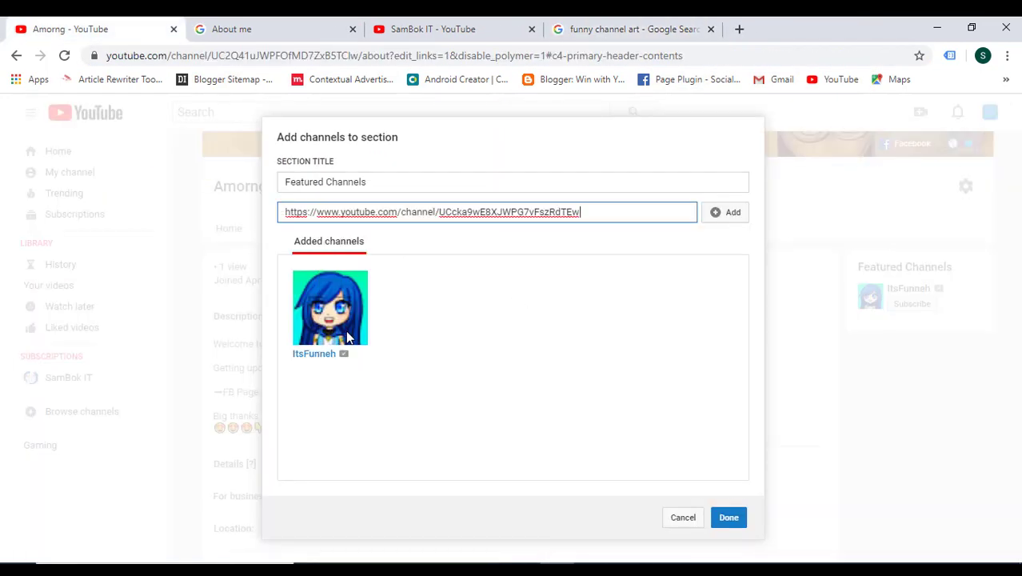
click(724, 218)
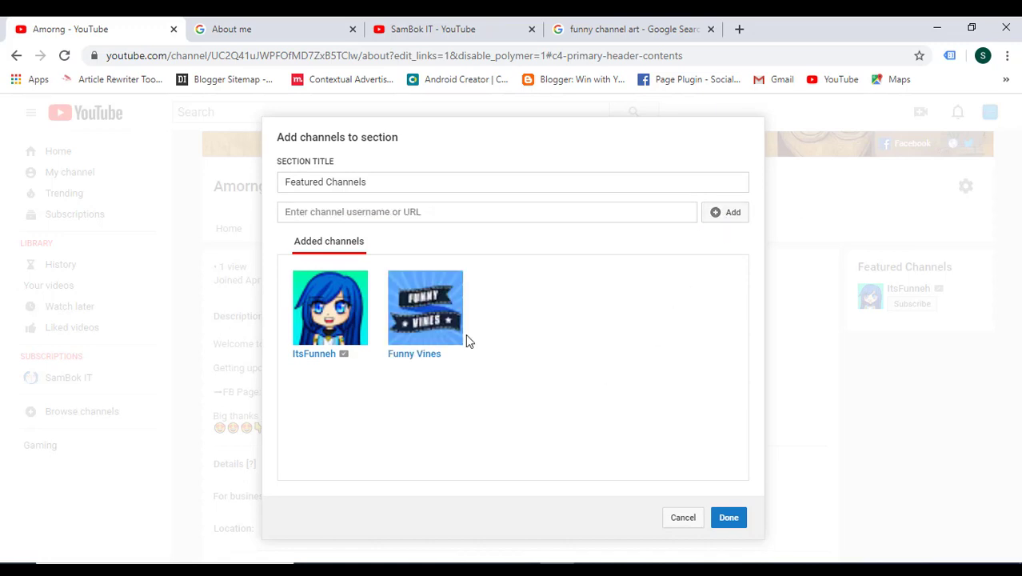
click(728, 517)
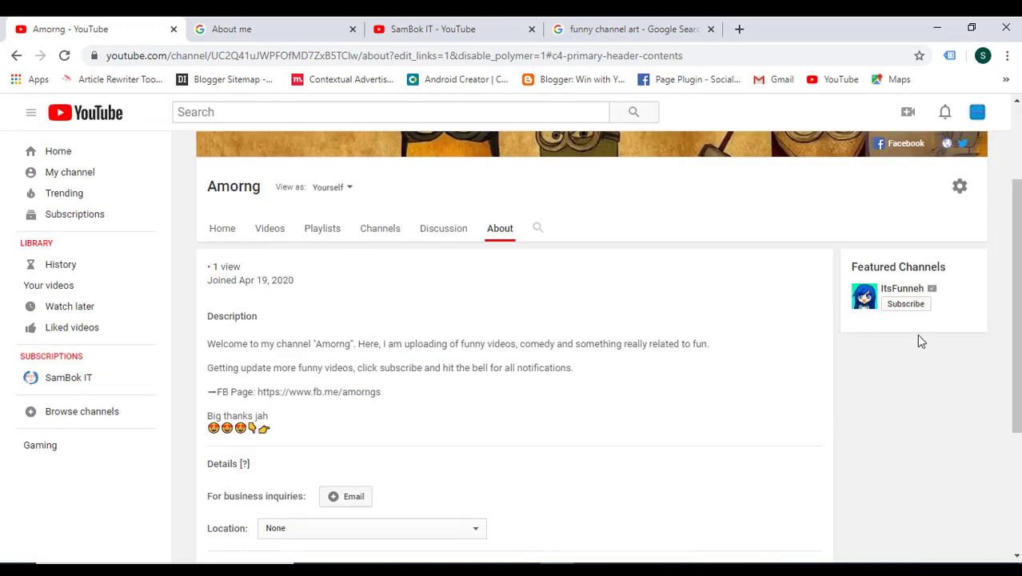
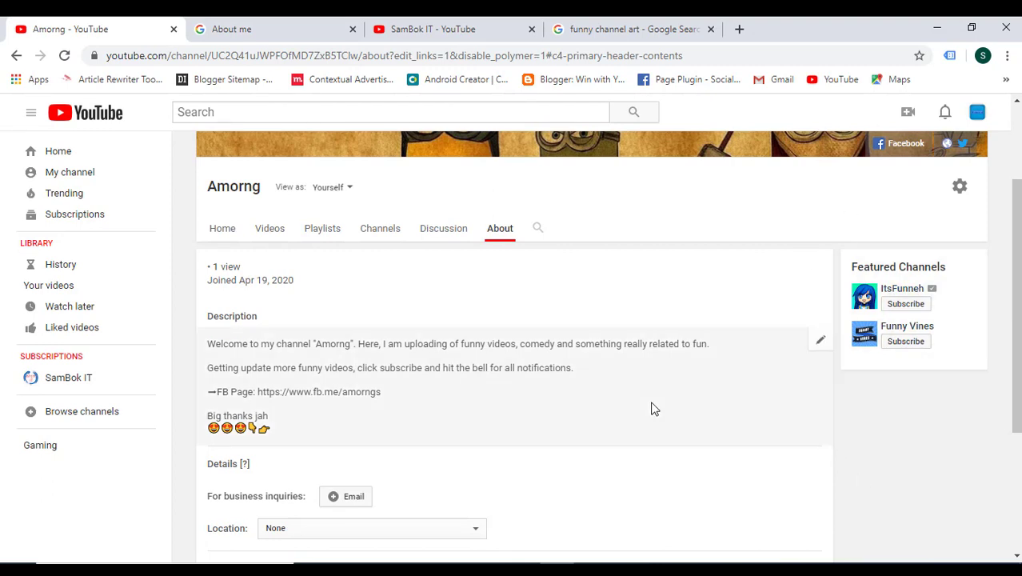
- Examine the Amorng channel's Discussion page with its comment box and the featured and subscribed channels on its Channels page
scroll(468, 340, up, 2)
scroll(484, 377, down, 2)
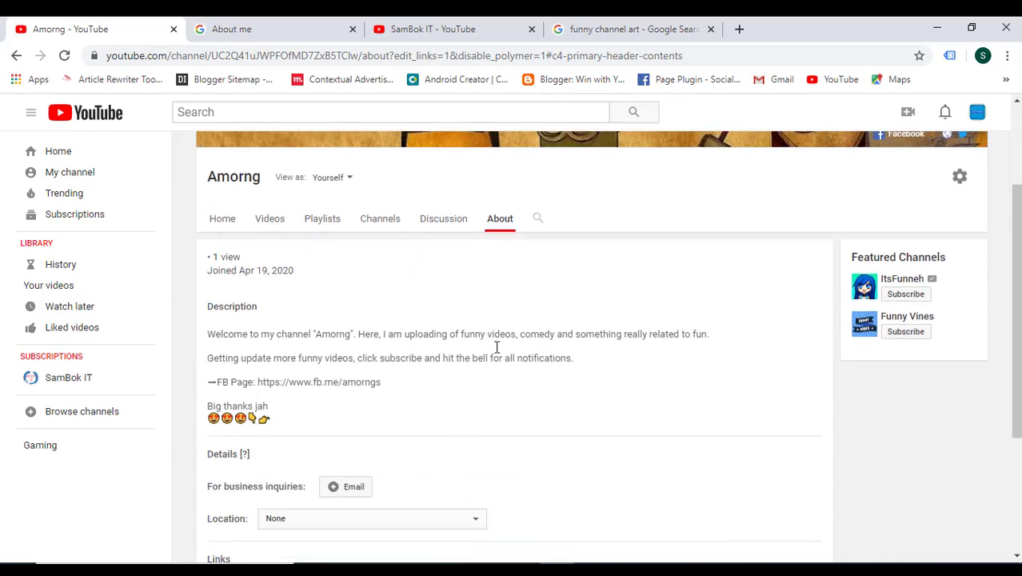
click(453, 222)
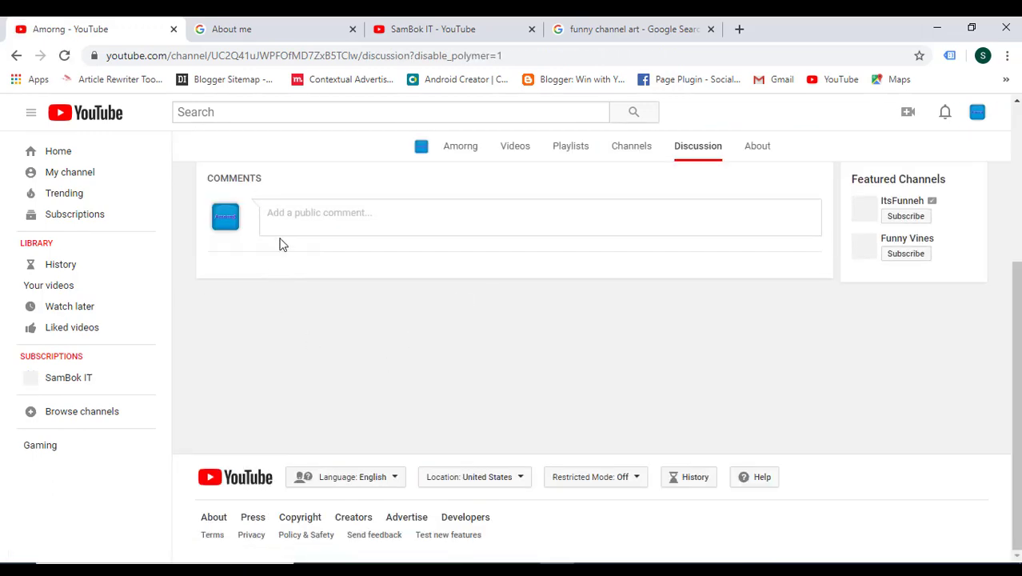
click(280, 226)
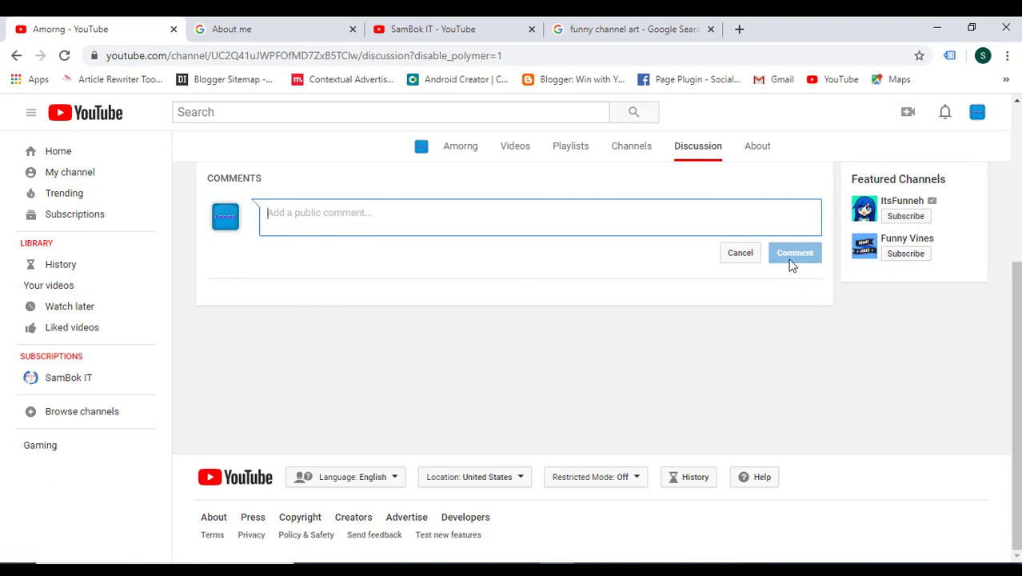
scroll(321, 244, up, 2)
click(383, 265)
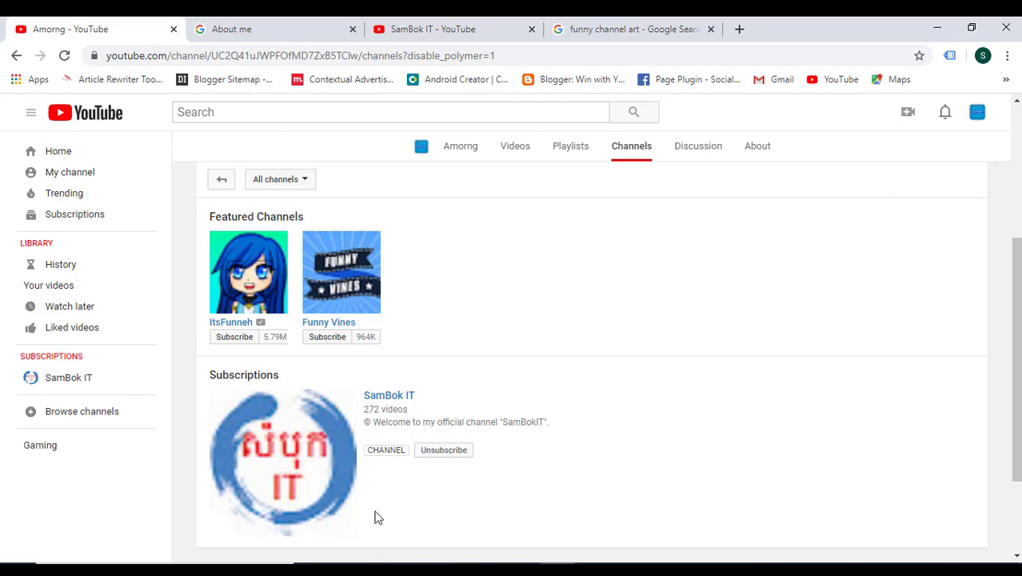
scroll(426, 342, down, 1)
scroll(426, 342, down, 2)
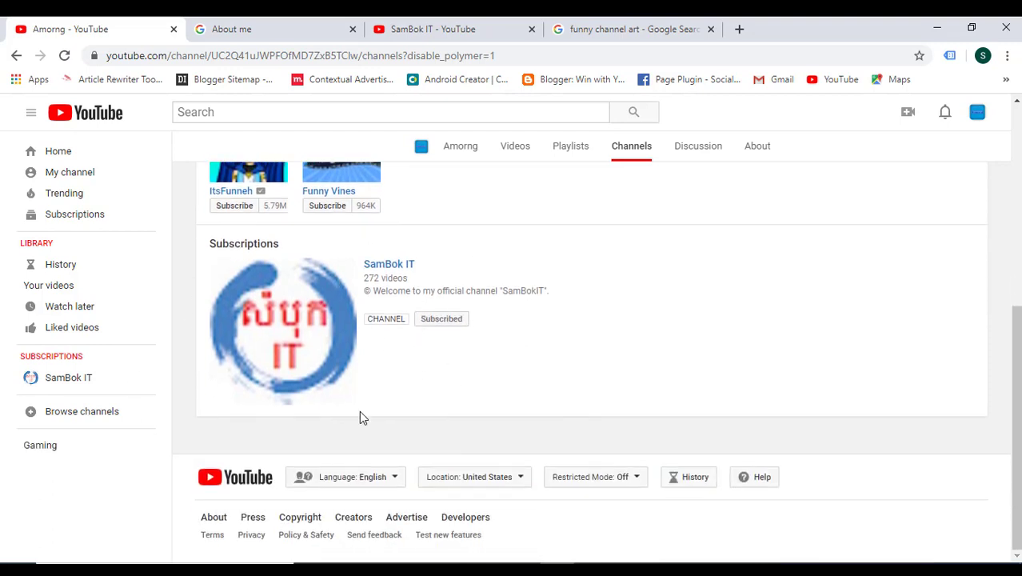
scroll(382, 355, up, 3)
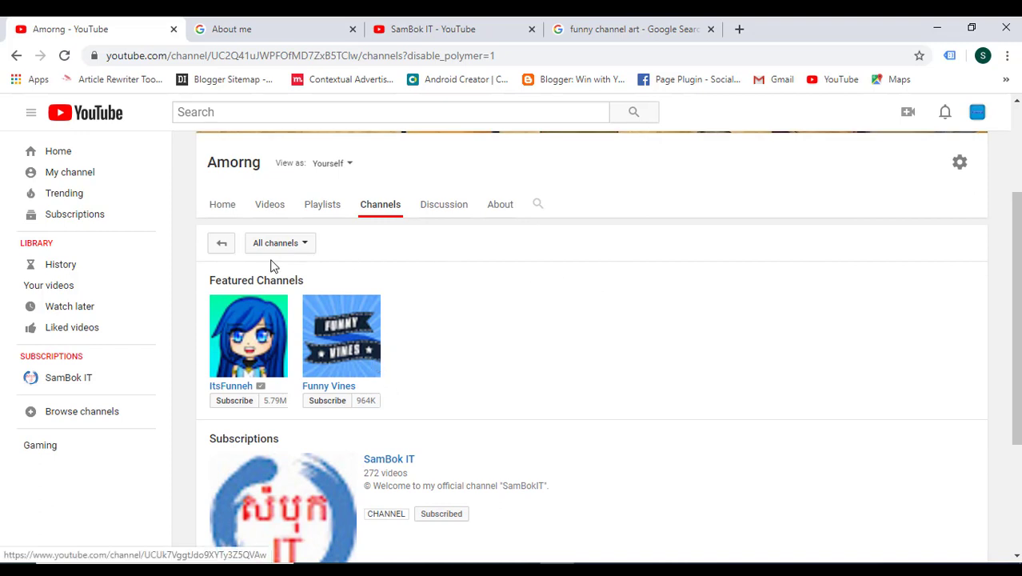
- Switch "Keep all my subscriptions private" off and back on in the Amorng channel settings, and save the settings
click(960, 167)
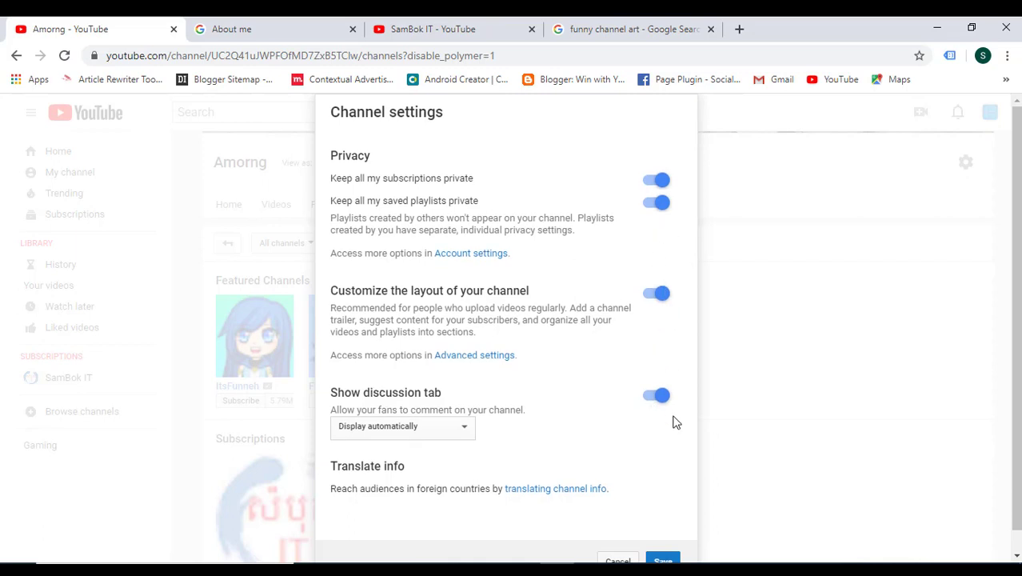
scroll(673, 420, down, 1)
scroll(668, 186, up, 1)
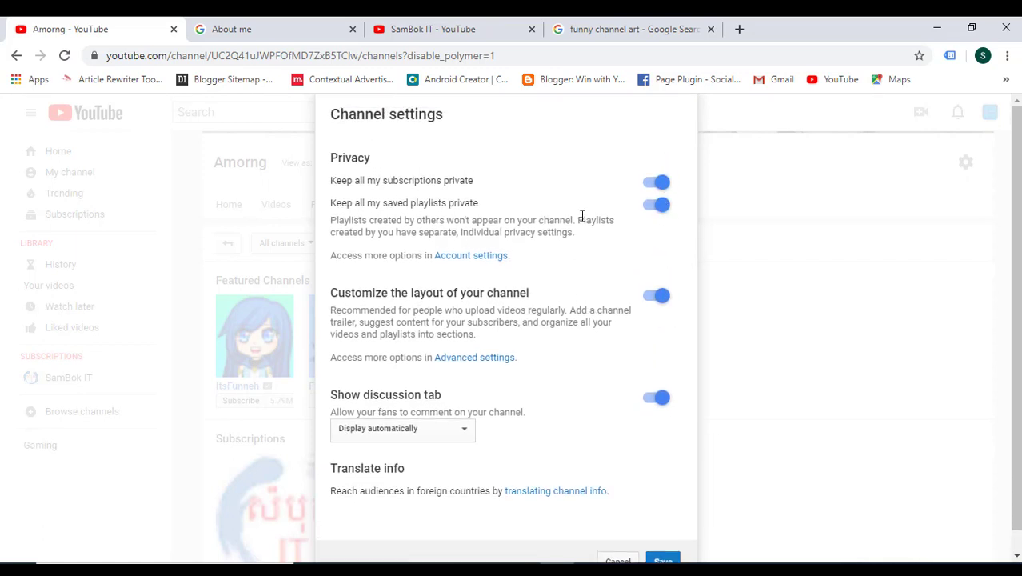
click(655, 182)
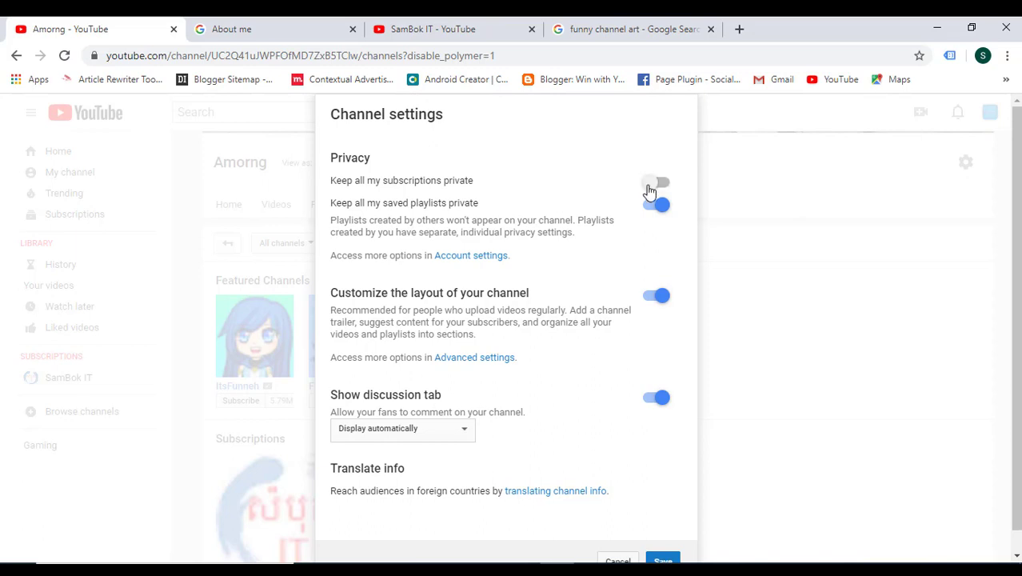
click(661, 184)
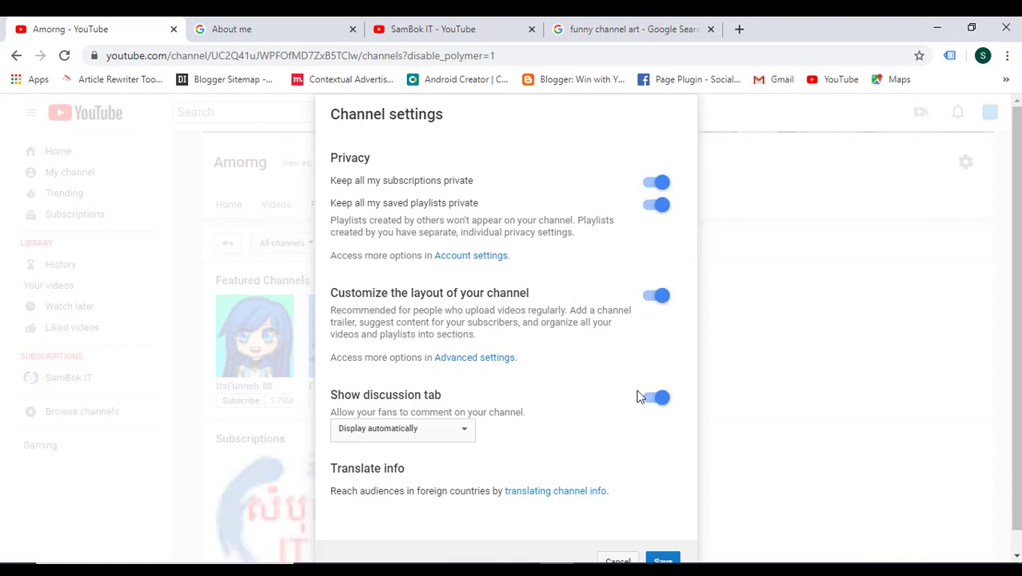
scroll(691, 535, down, 1)
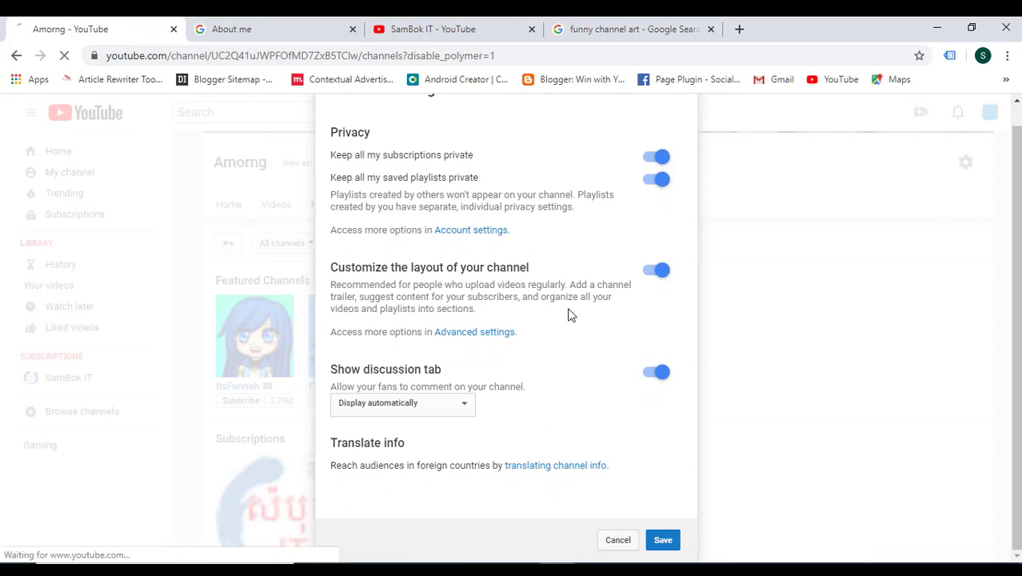
click(664, 541)
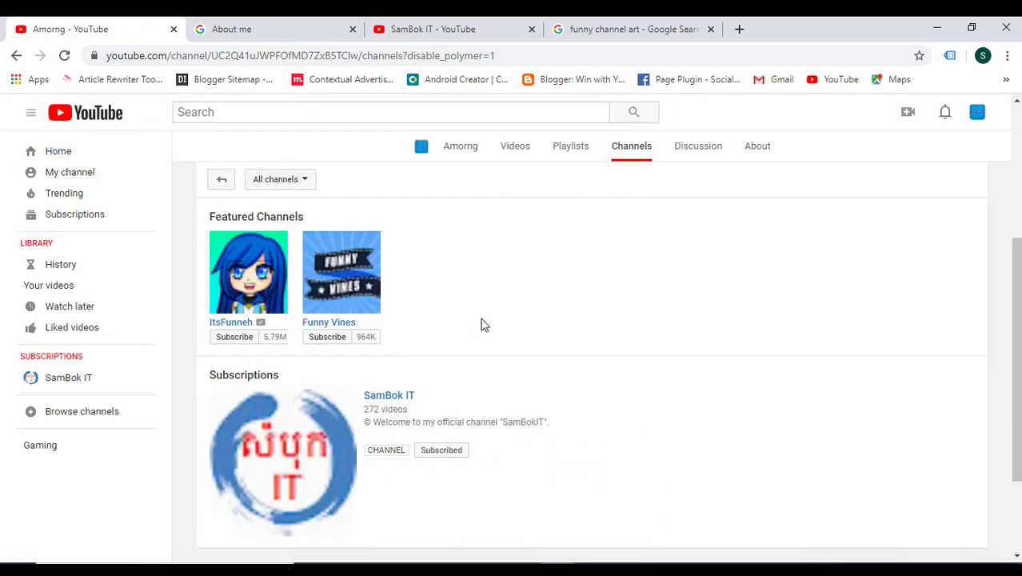
- Create a new public playlist titled "Funny Videos" on the Amorng channel's Playlists page
scroll(353, 373, up, 4)
scroll(511, 434, down, 5)
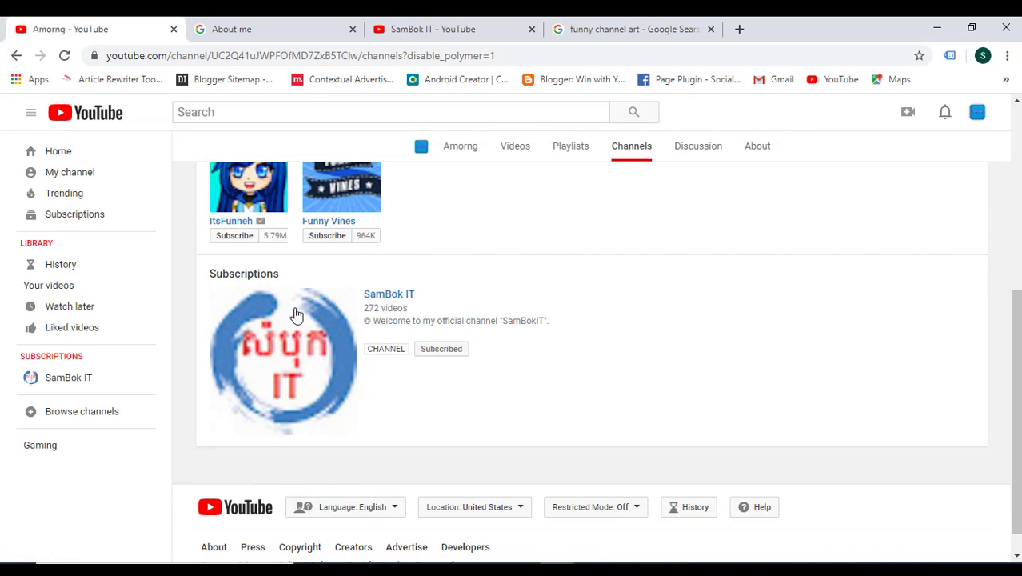
scroll(292, 315, up, 1)
scroll(490, 367, up, 3)
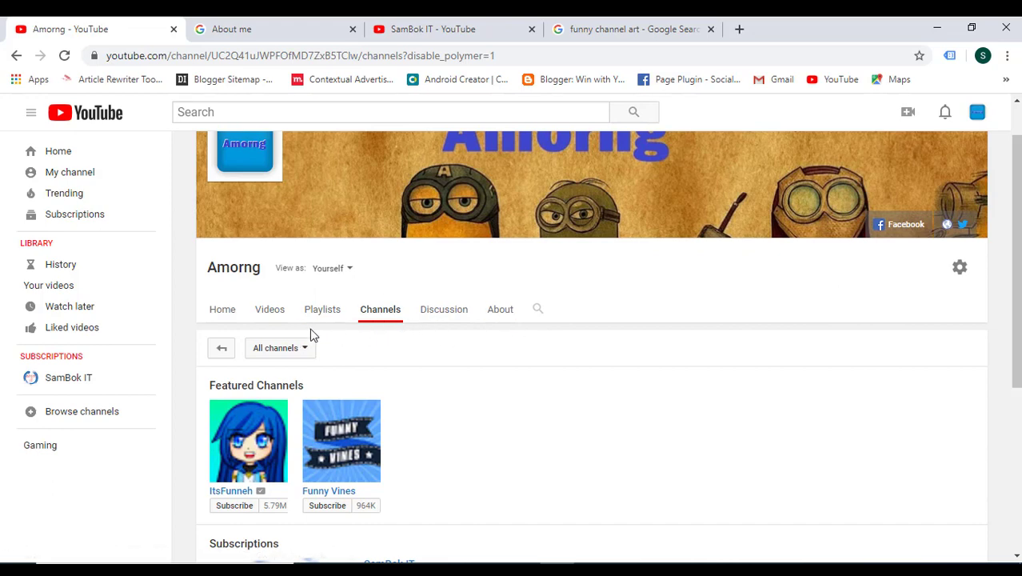
click(326, 305)
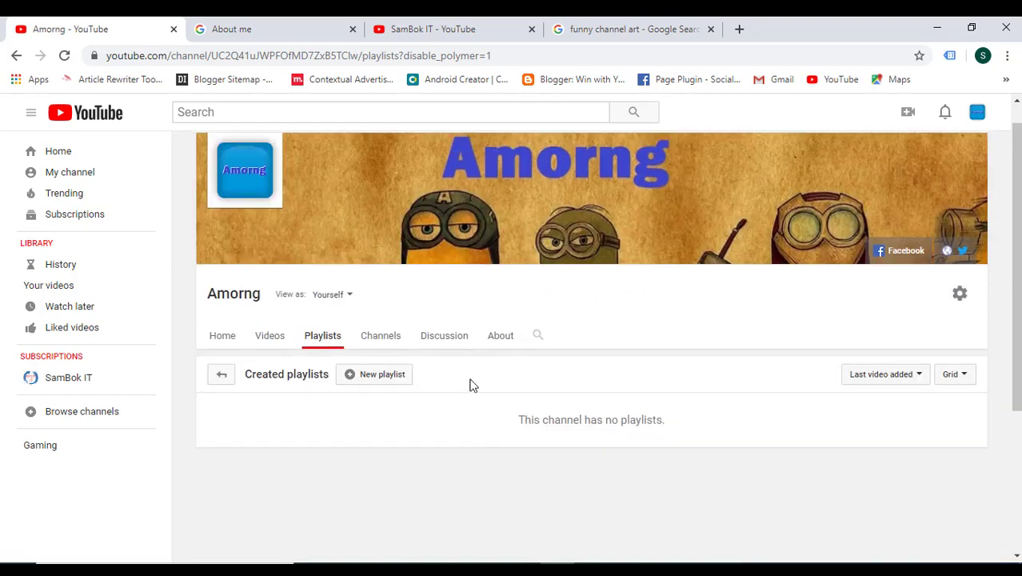
click(376, 377)
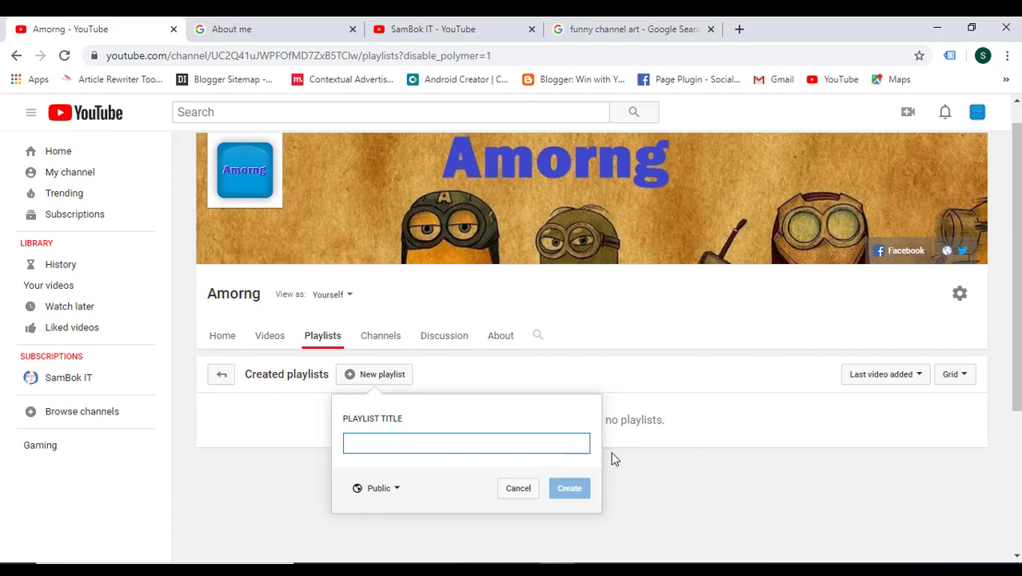
text(Funny V)
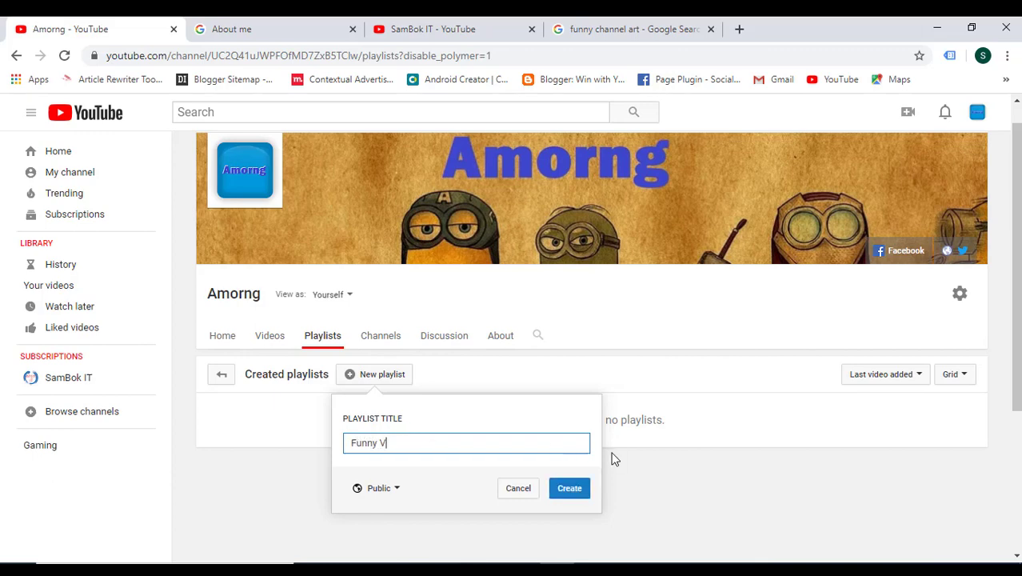
key(BackSpace)
key(BackSpace)
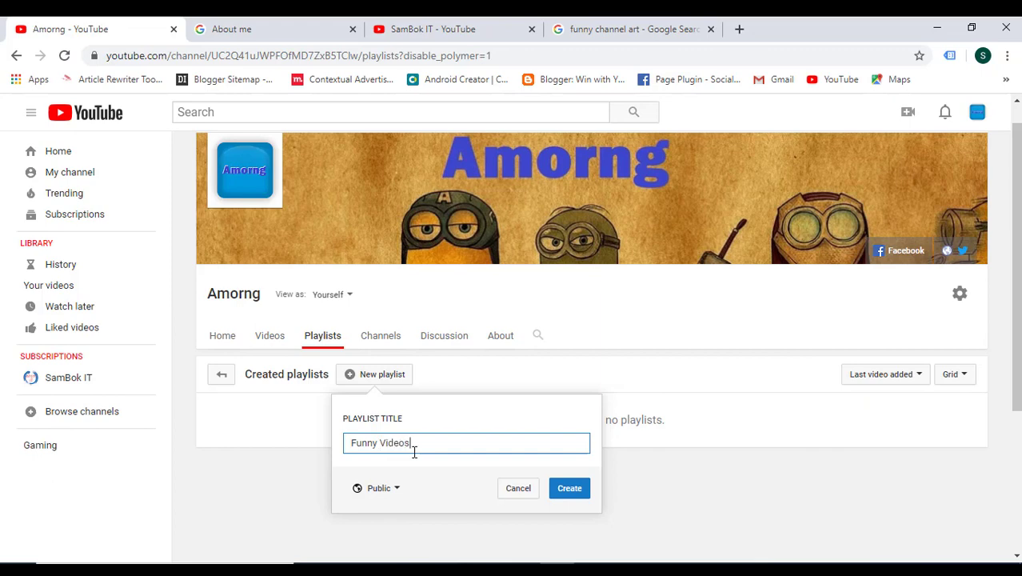
click(570, 501)
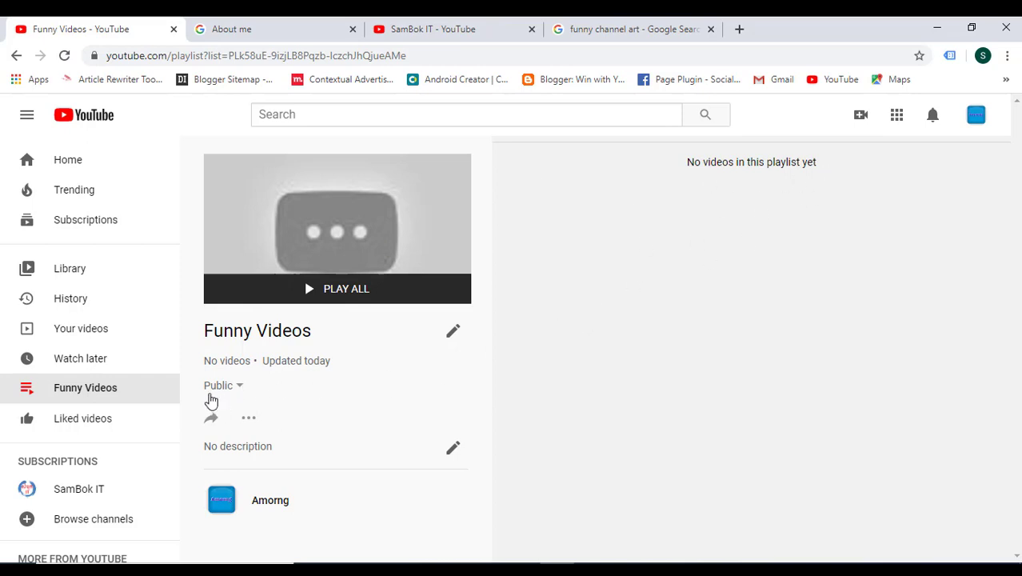
- Give the playlist the description "Funny Videos is list of all videos for fun." and save both its description and title
click(454, 334)
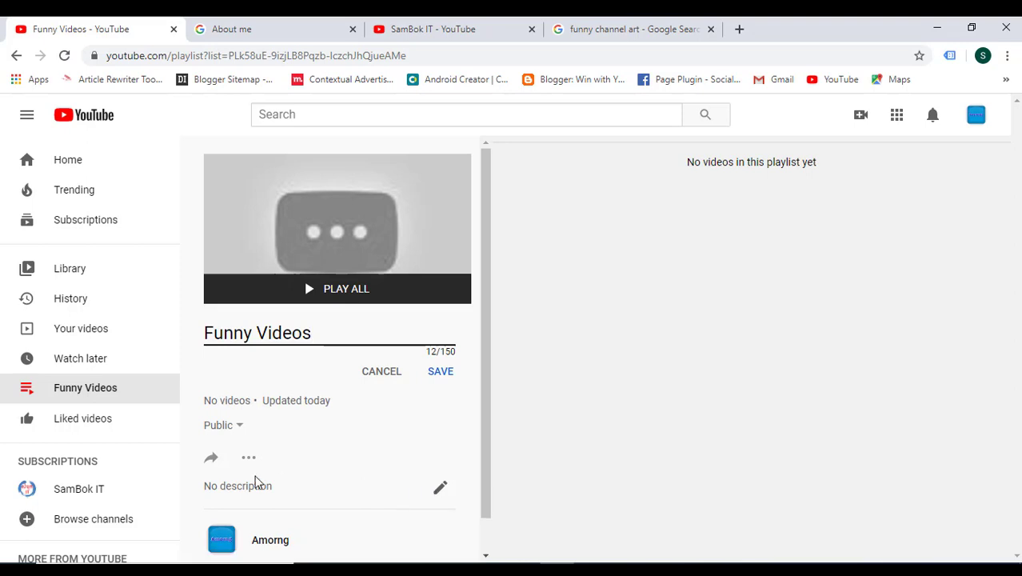
click(432, 491)
scroll(426, 488, down, 1)
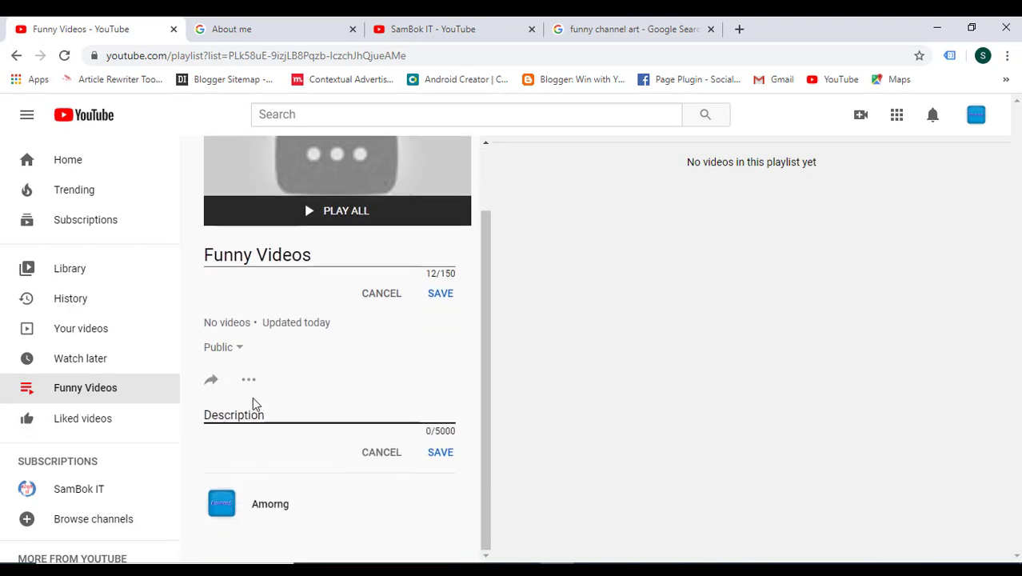
text(F)
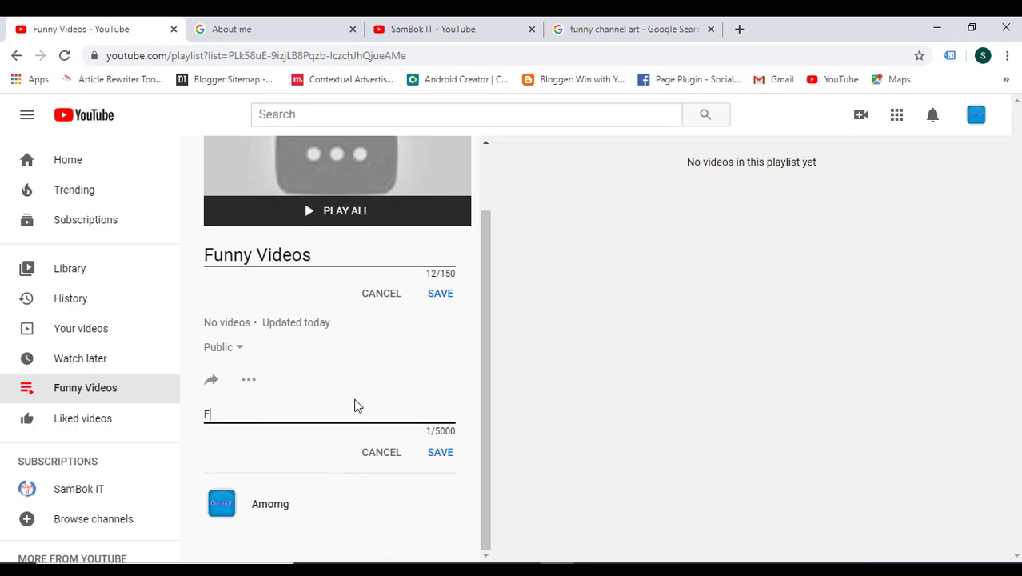
text(unny Videos are)
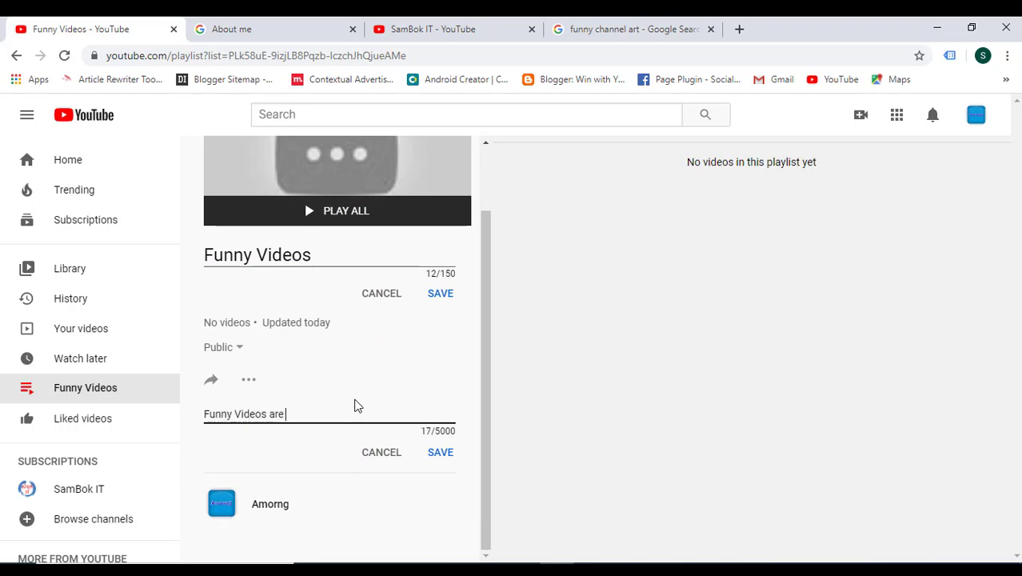
key(BackSpace)
key(BackSpace)
key(BackSpace)
key(BackSpace)
text(is list of all )
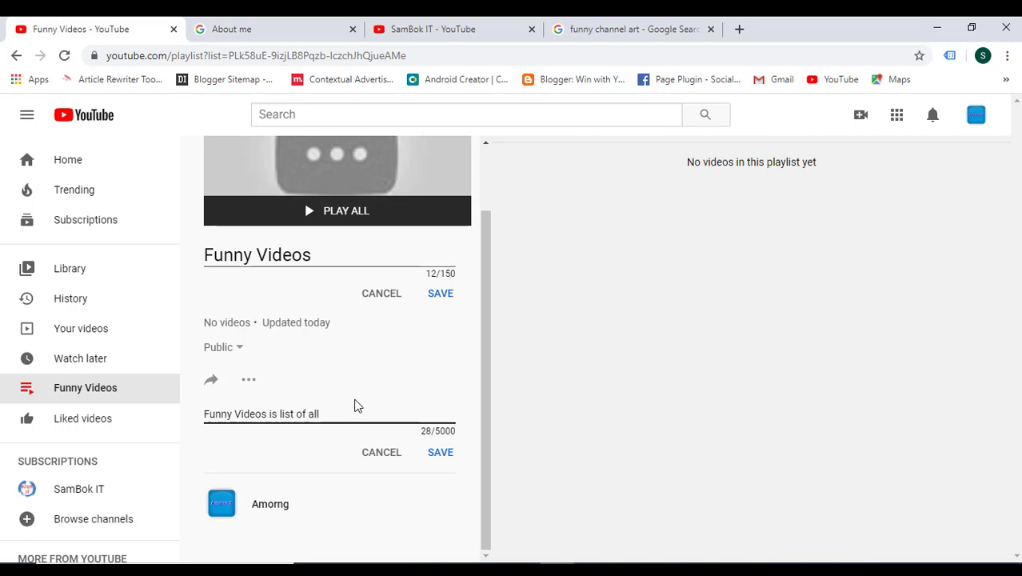
text(videos for fun.)
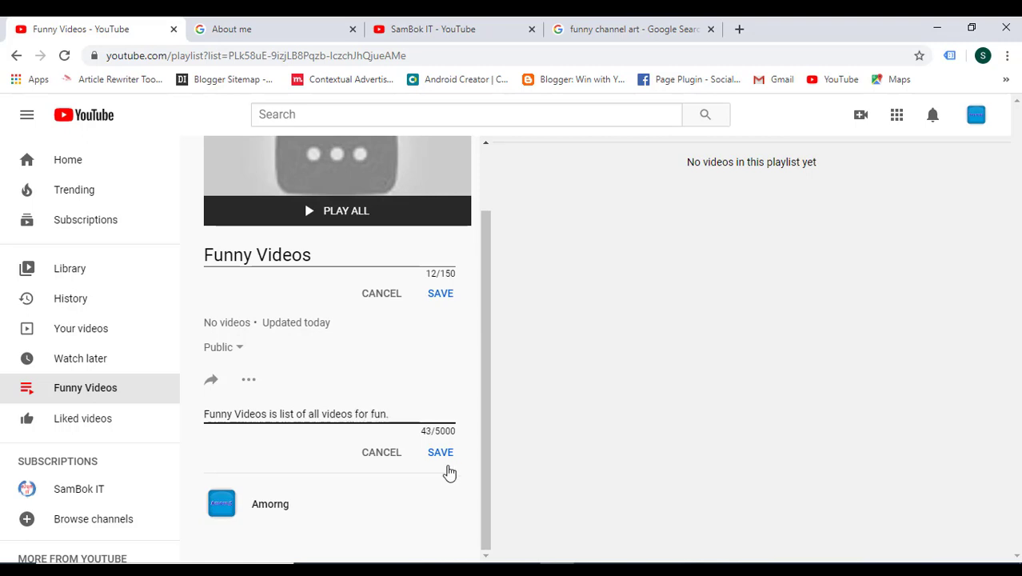
click(437, 456)
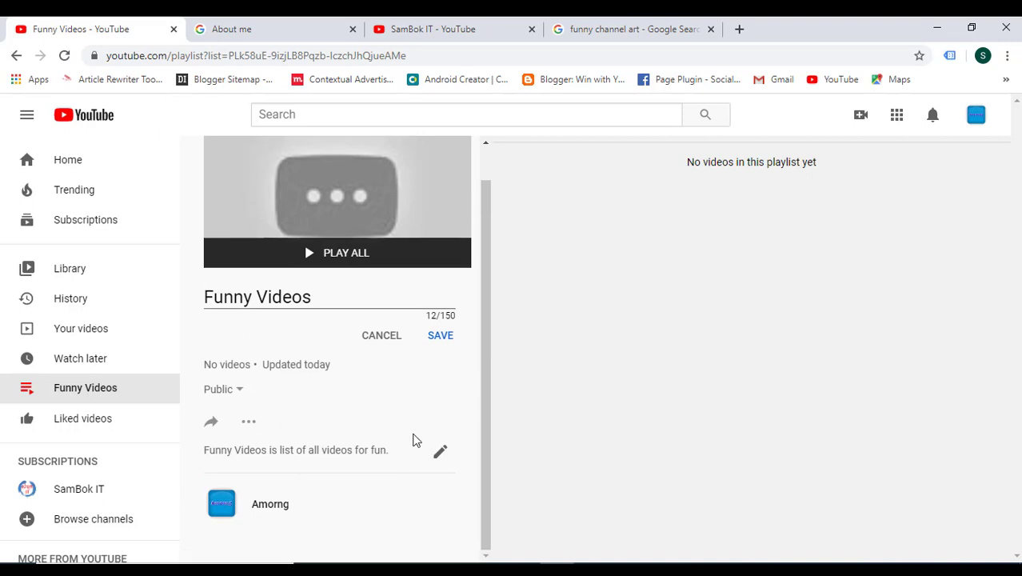
scroll(539, 402, up, 1)
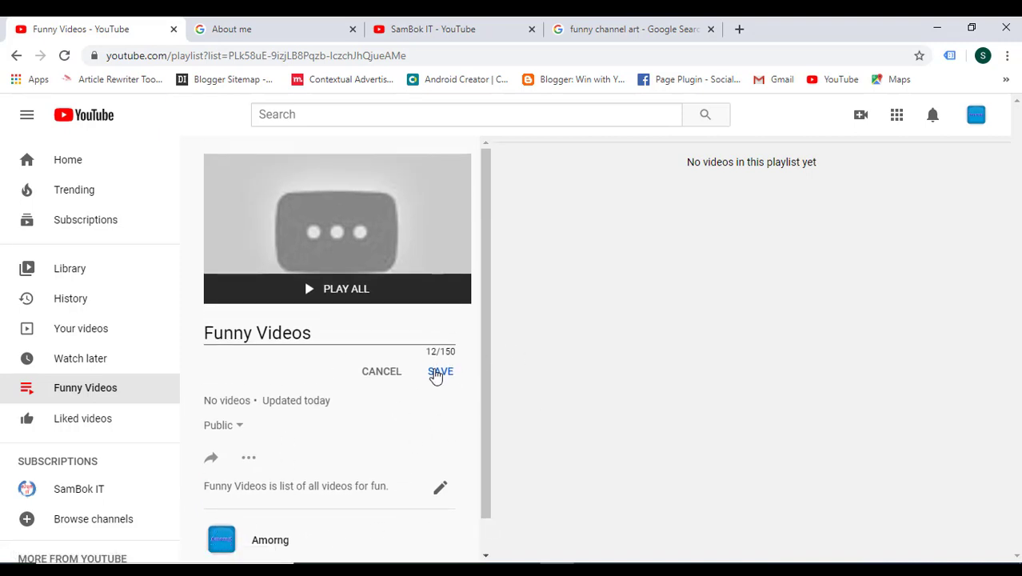
click(437, 373)
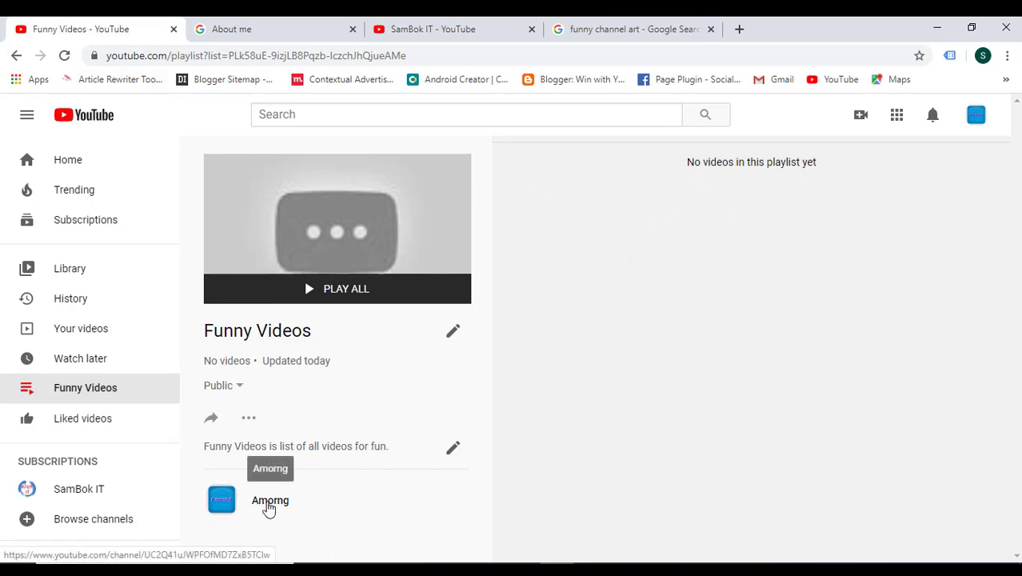
- Open the Amorng channel page from the playlist and enter its channel customization view
click(325, 507)
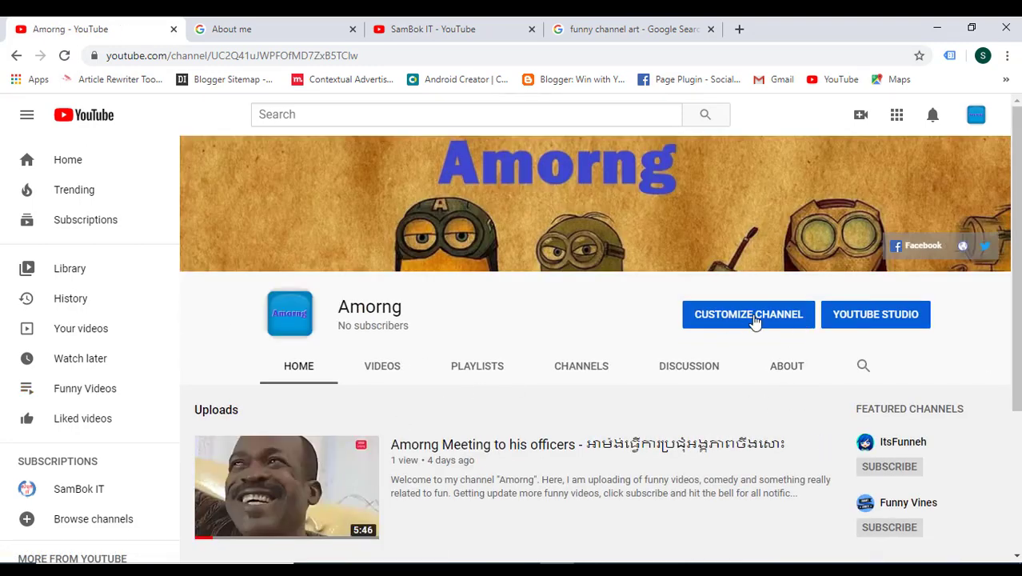
click(739, 317)
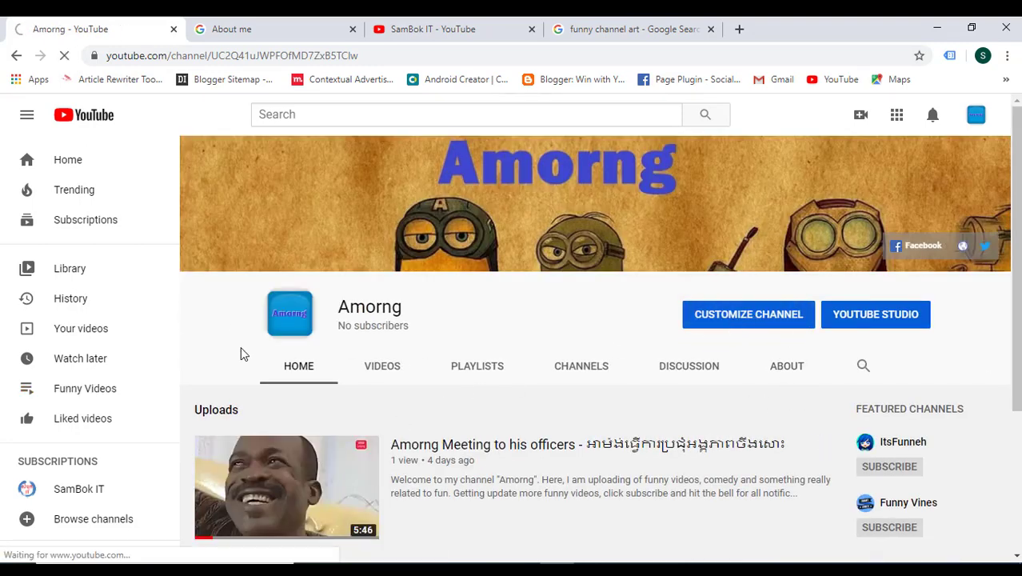
scroll(485, 381, down, 5)
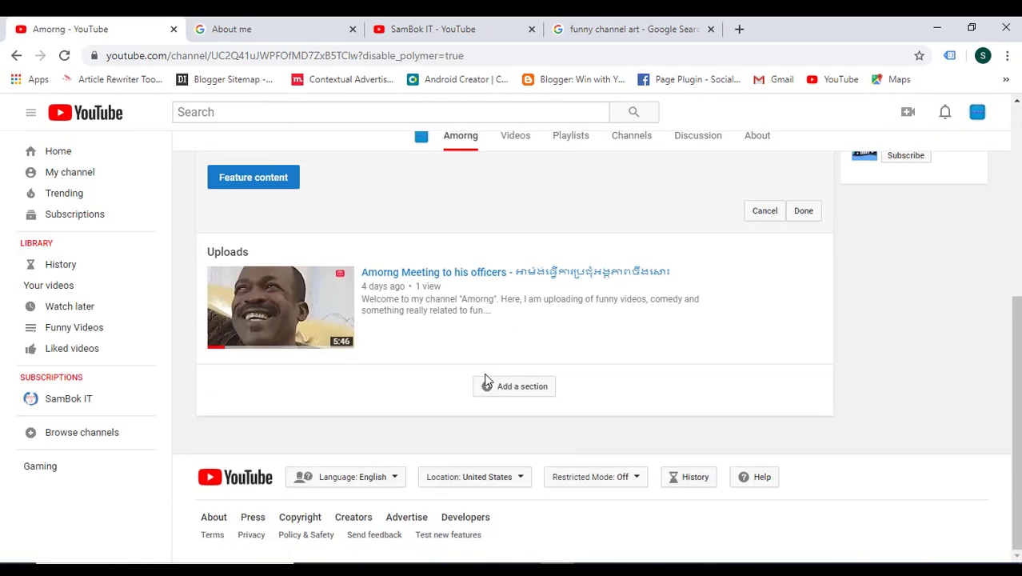
- Examine the Amorng channel's Playlists and Videos pages, and return to its Home page
scroll(454, 381, up, 3)
click(316, 241)
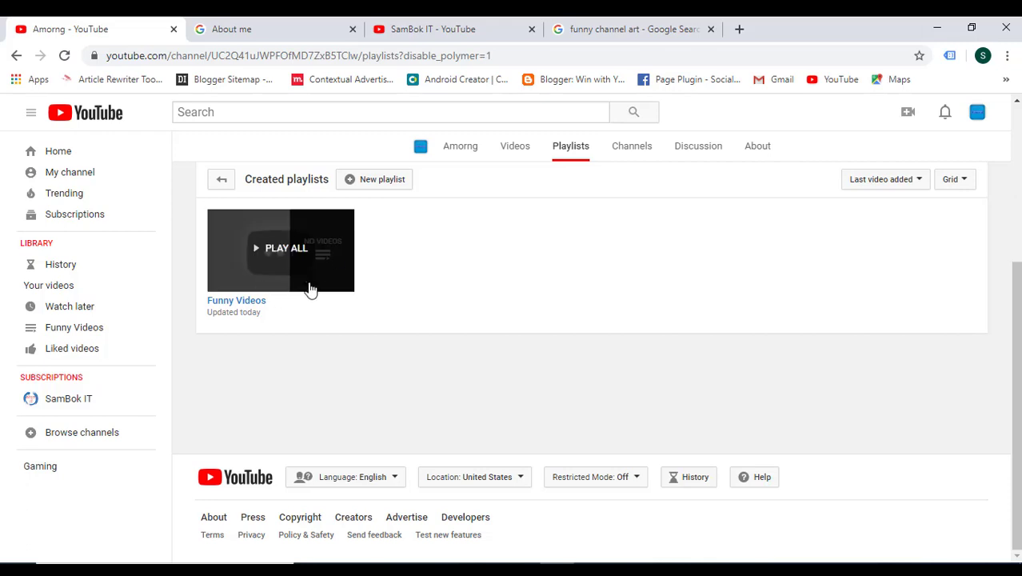
scroll(310, 289, up, 2)
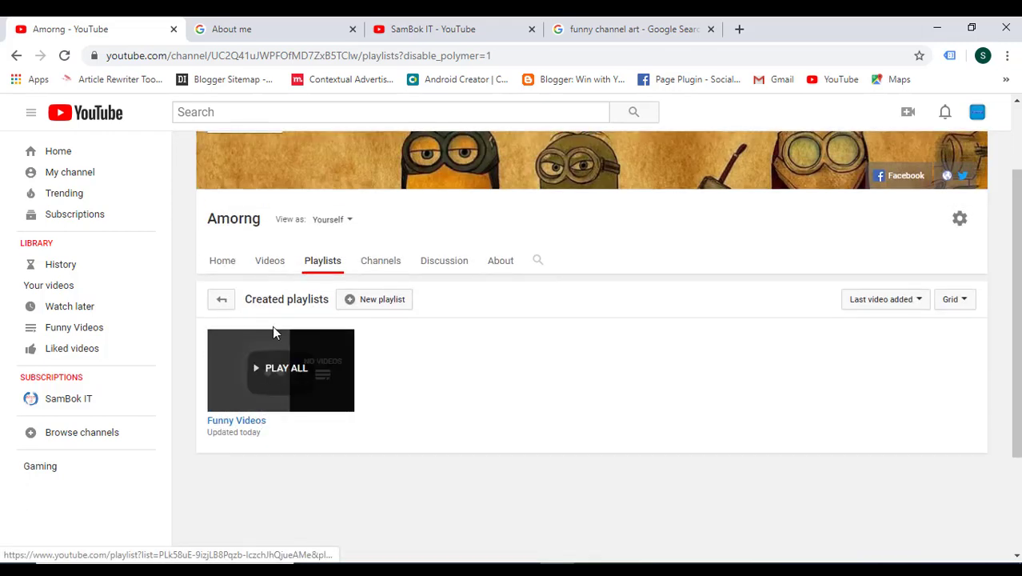
click(271, 264)
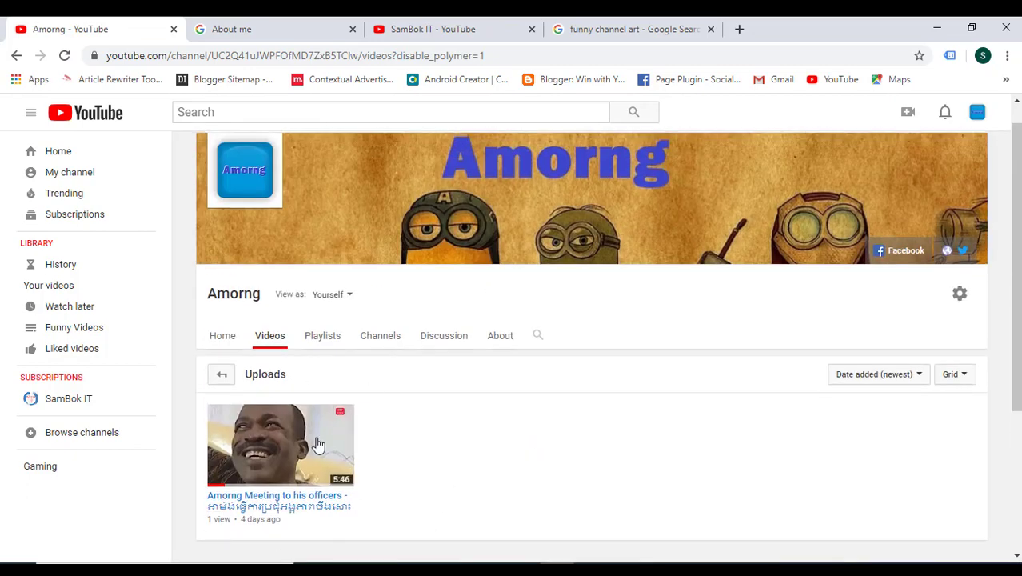
scroll(656, 404, down, 3)
scroll(388, 342, up, 3)
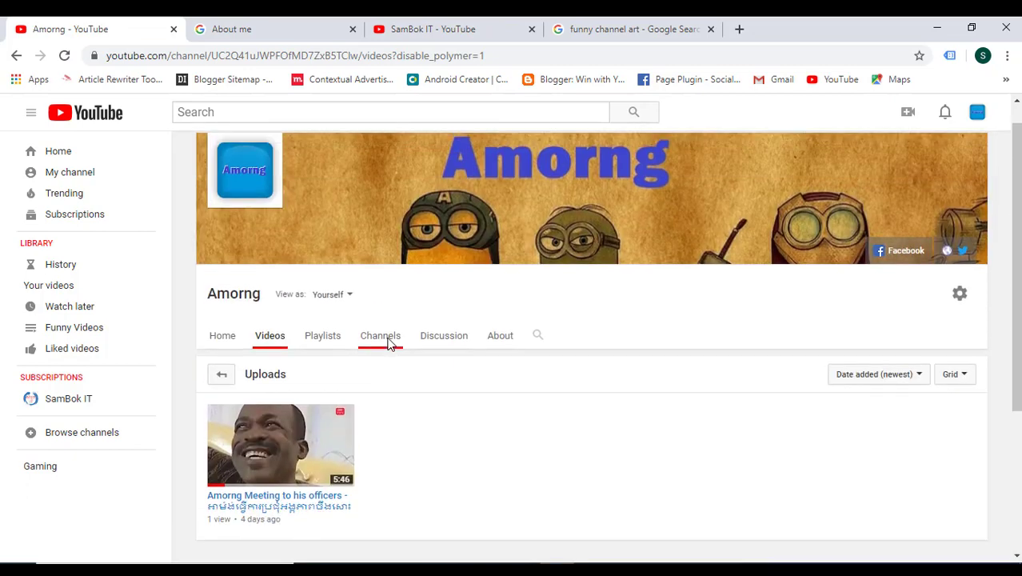
click(222, 340)
scroll(497, 384, down, 3)
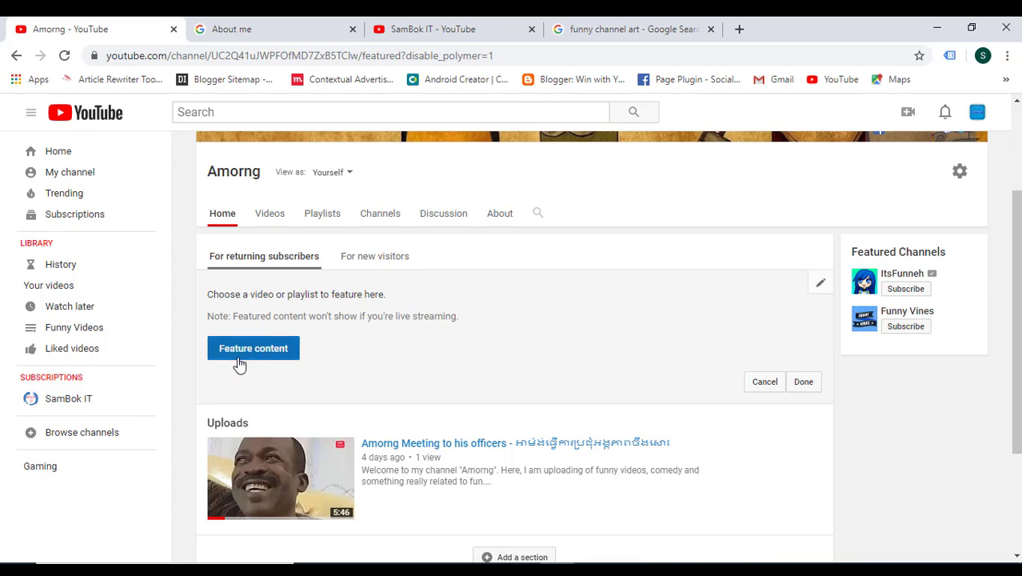
click(268, 353)
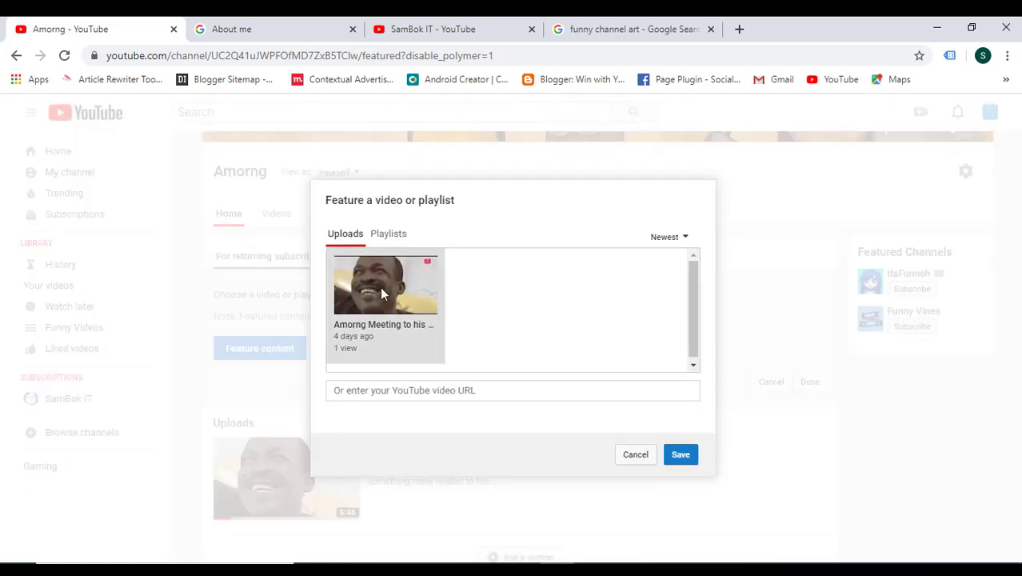
click(388, 234)
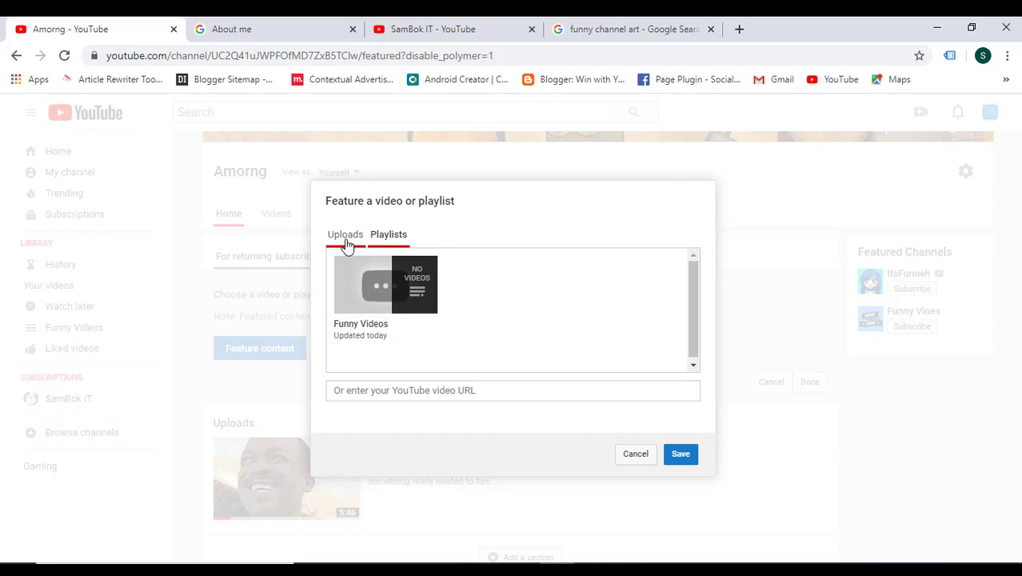
click(679, 456)
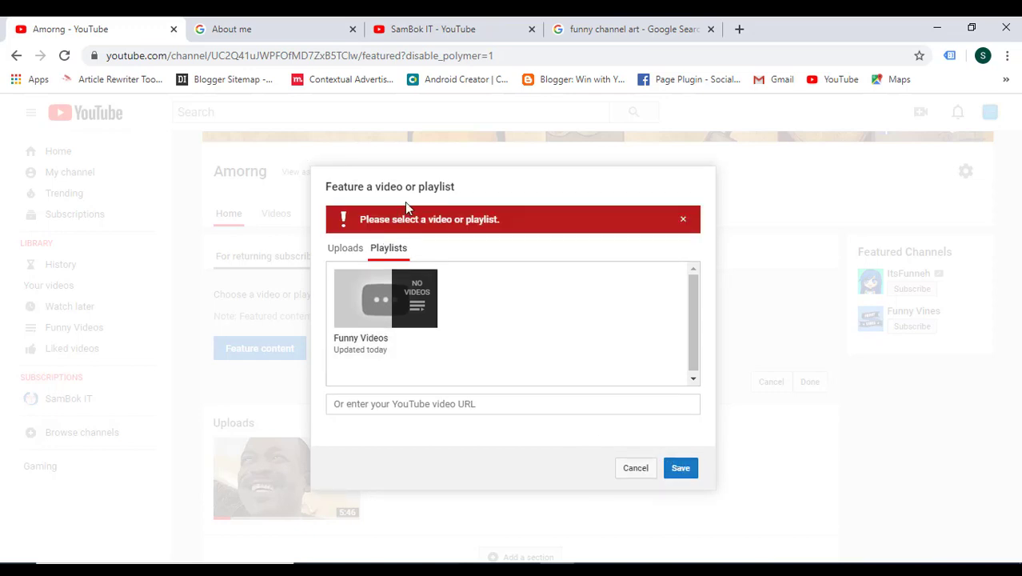
click(364, 406)
click(379, 310)
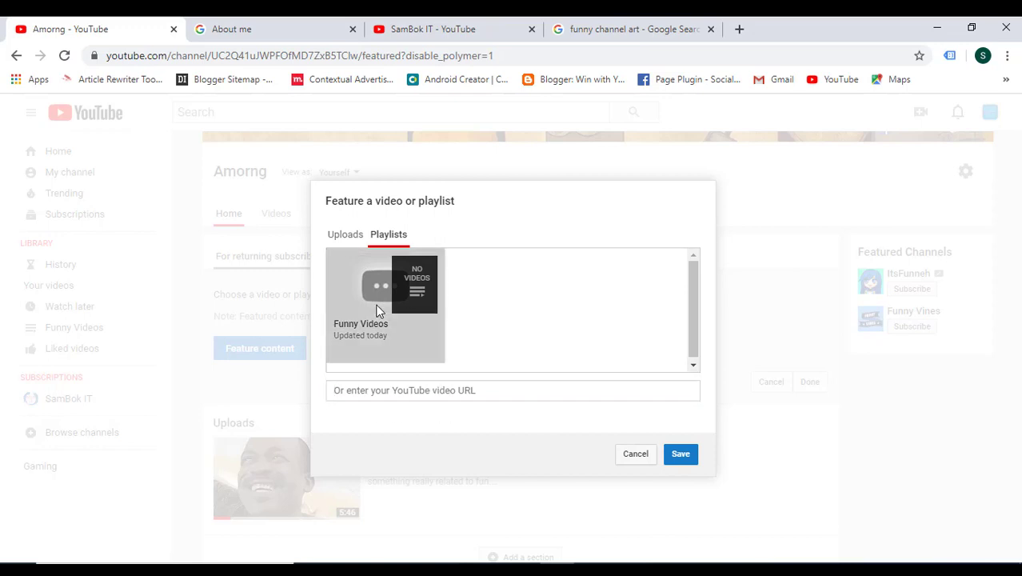
click(677, 457)
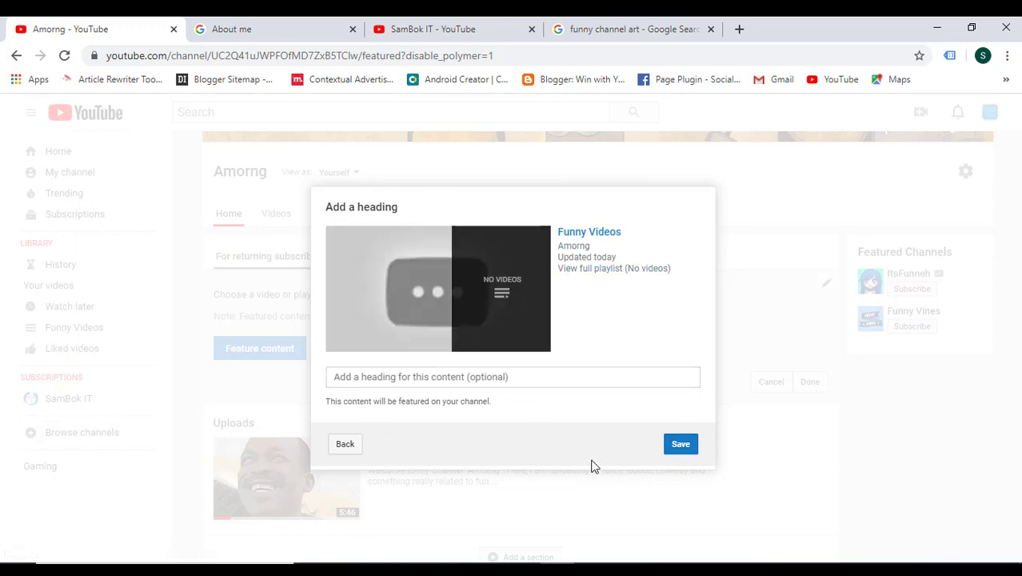
click(347, 447)
click(383, 391)
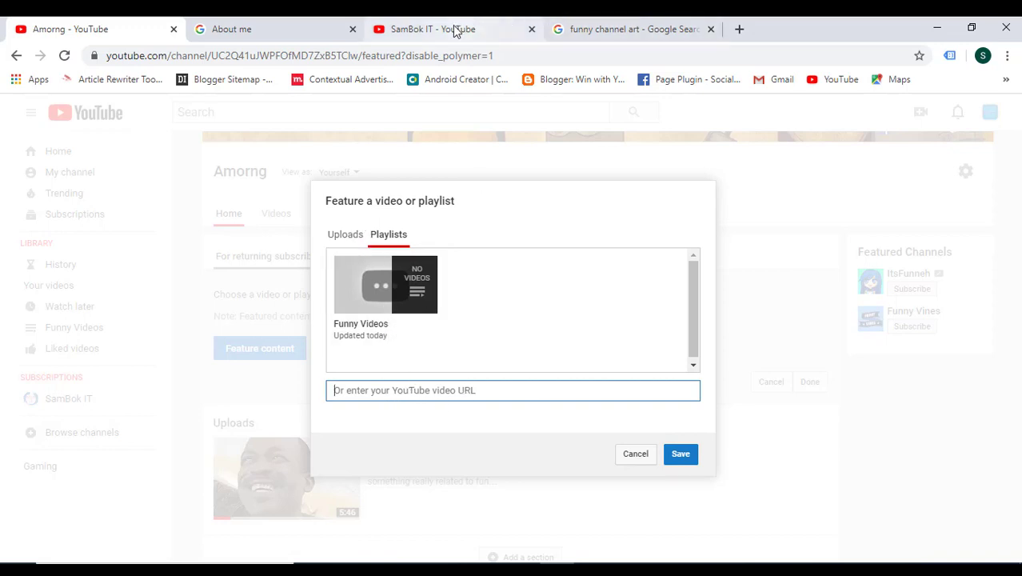
click(636, 454)
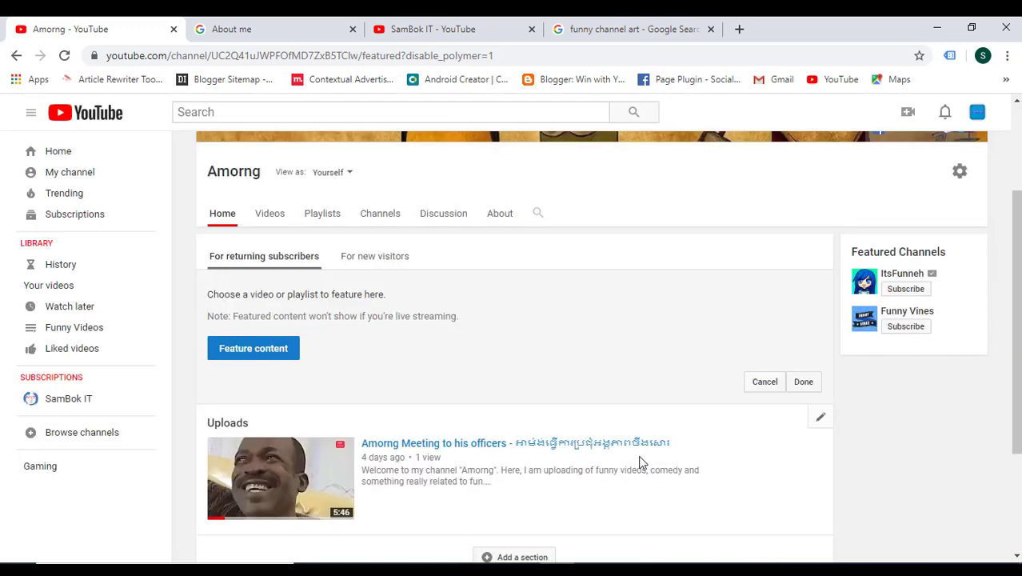
- Open the featured channel ItsFunneh, pause its playing video and show the channel's playlists
click(902, 276)
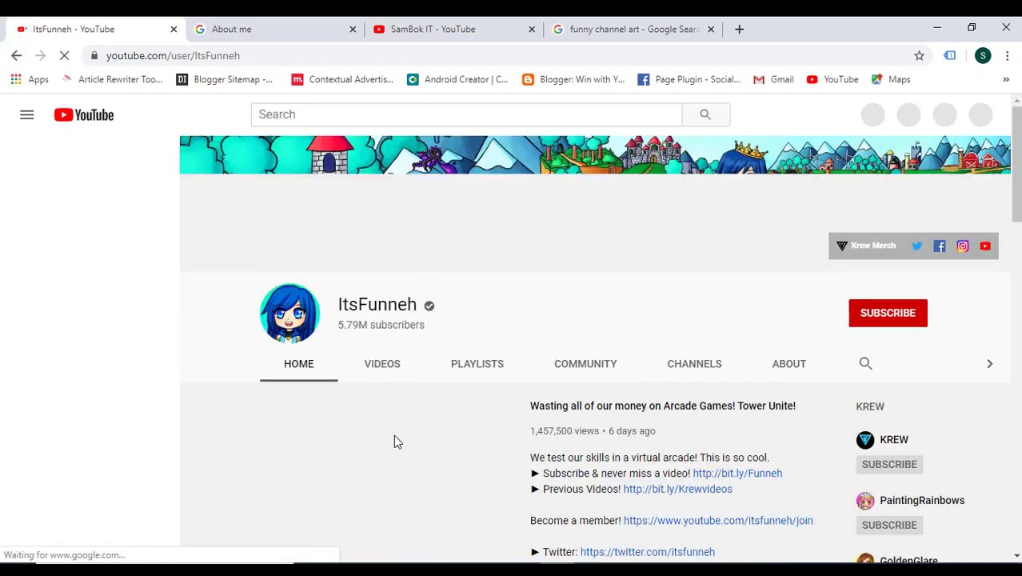
scroll(226, 471, down, 1)
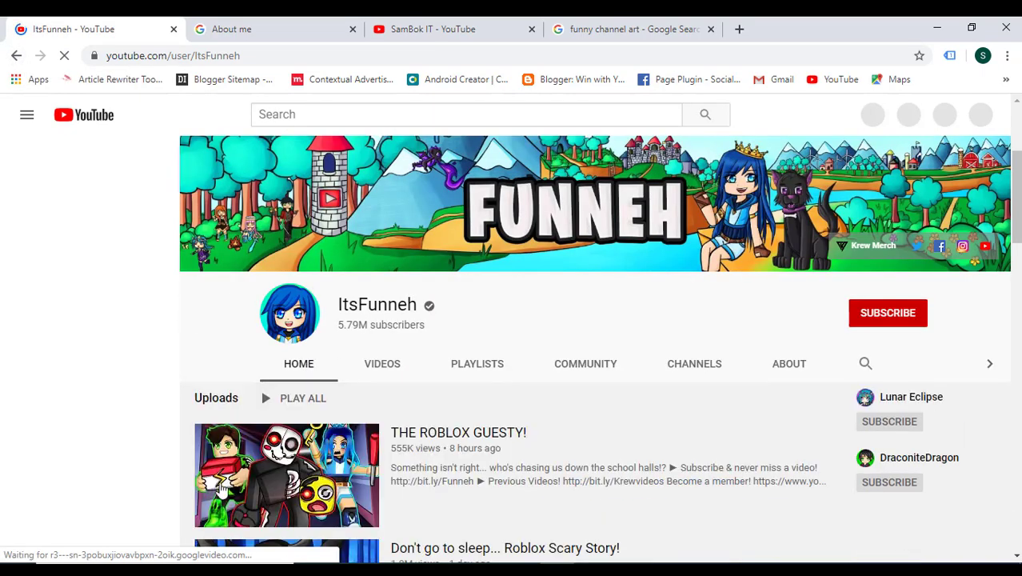
scroll(226, 472, down, 3)
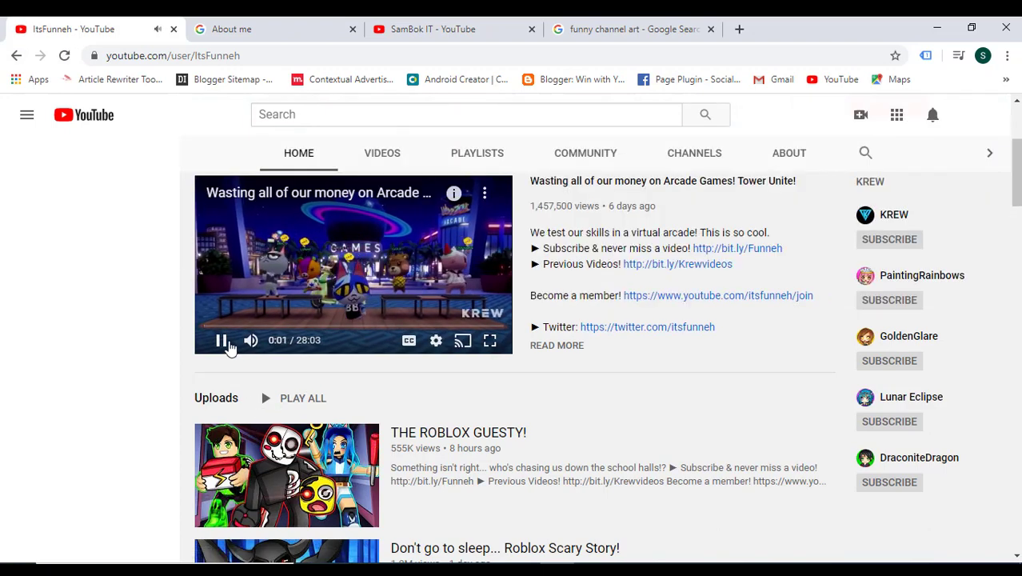
click(228, 344)
right_click(307, 401)
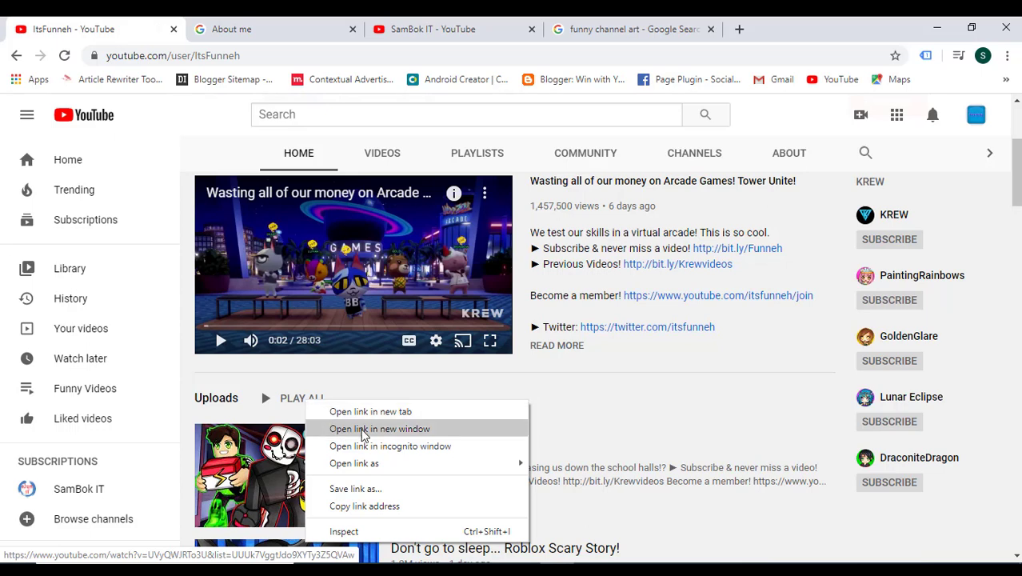
click(472, 163)
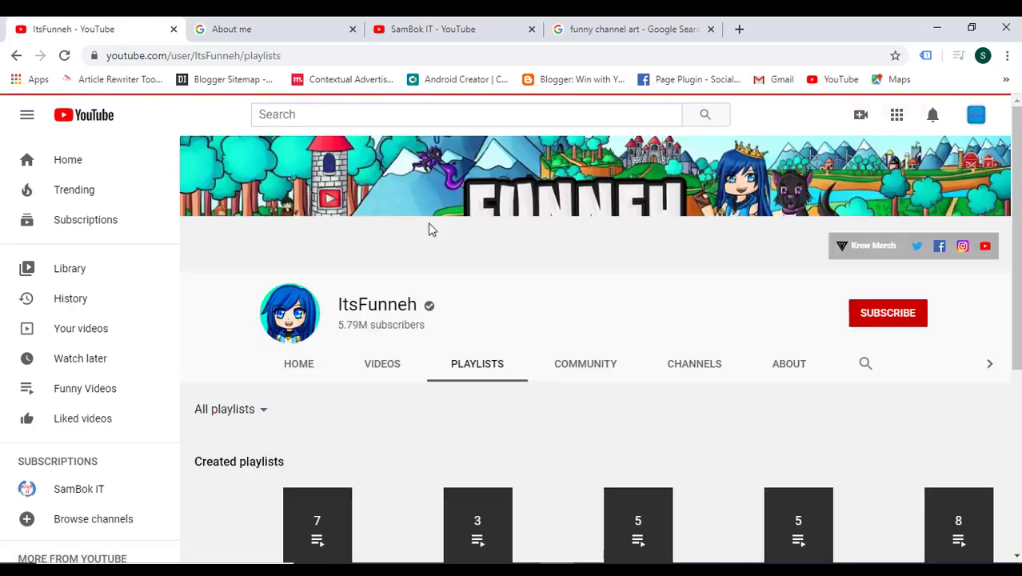
- Copy the link address of the "Newest Roblox Videos!" playlist in ItsFunneh's Roblox Playlists section
scroll(307, 356, down, 3)
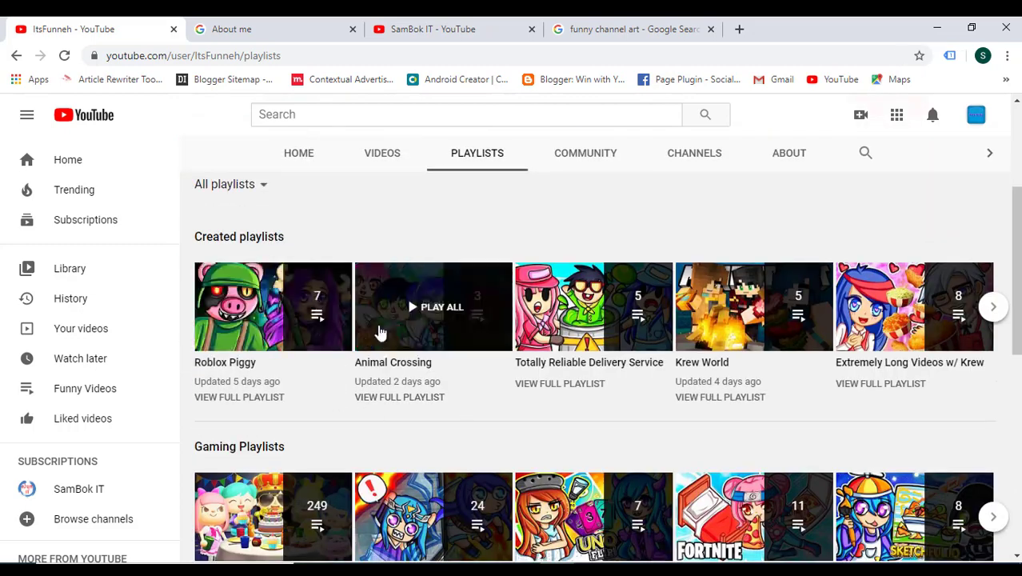
scroll(492, 444, down, 3)
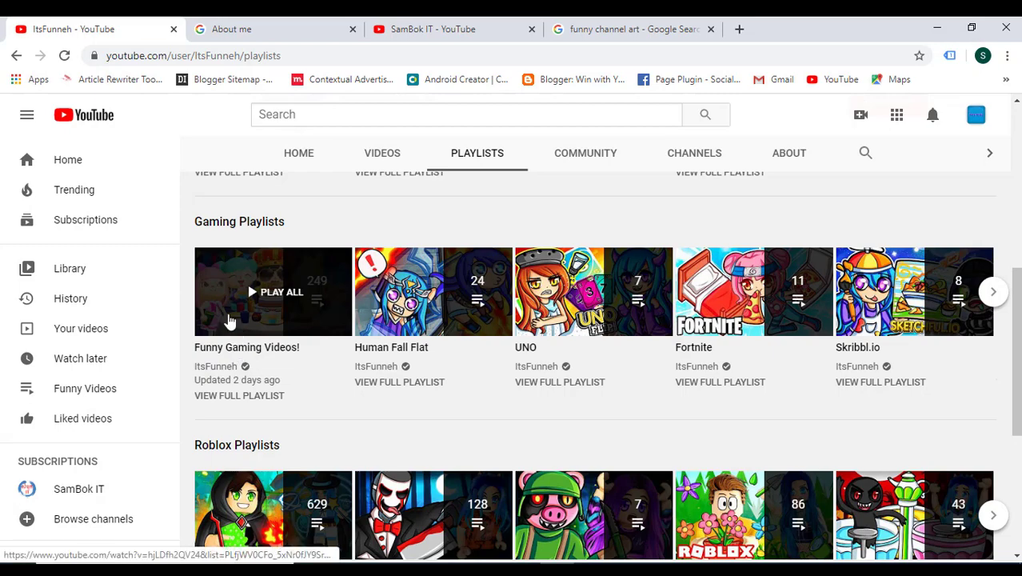
scroll(228, 319, down, 3)
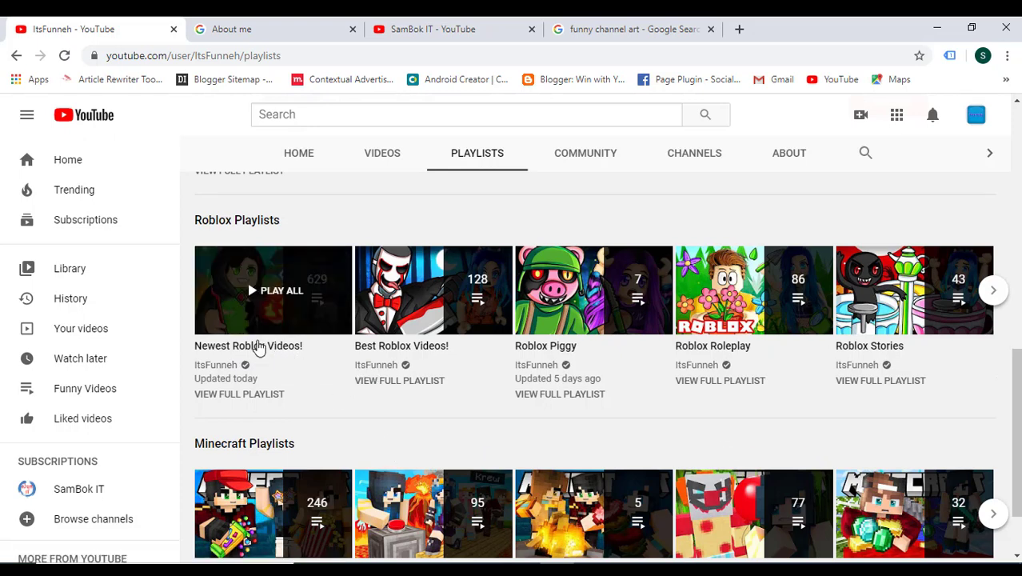
right_click(236, 321)
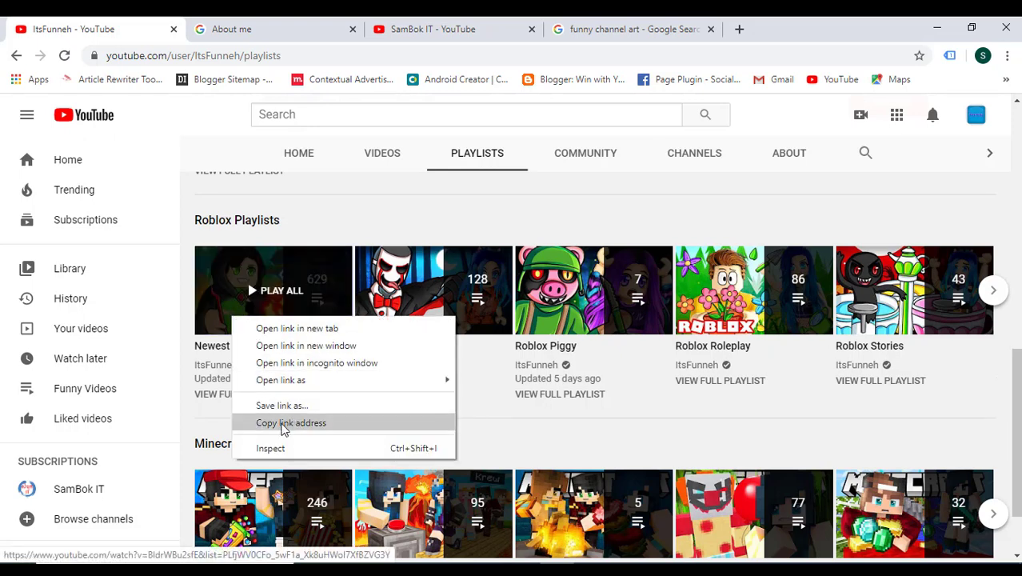
click(283, 424)
- Return to the Amorng channel and feature the playlist from the copied URL for returning subscribers, saving it without a heading
click(17, 56)
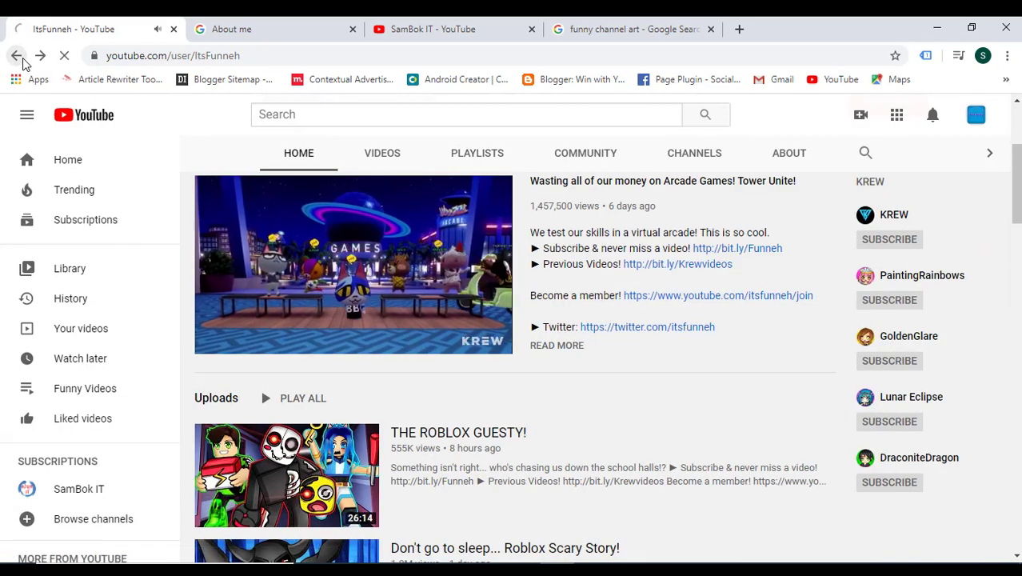
click(16, 56)
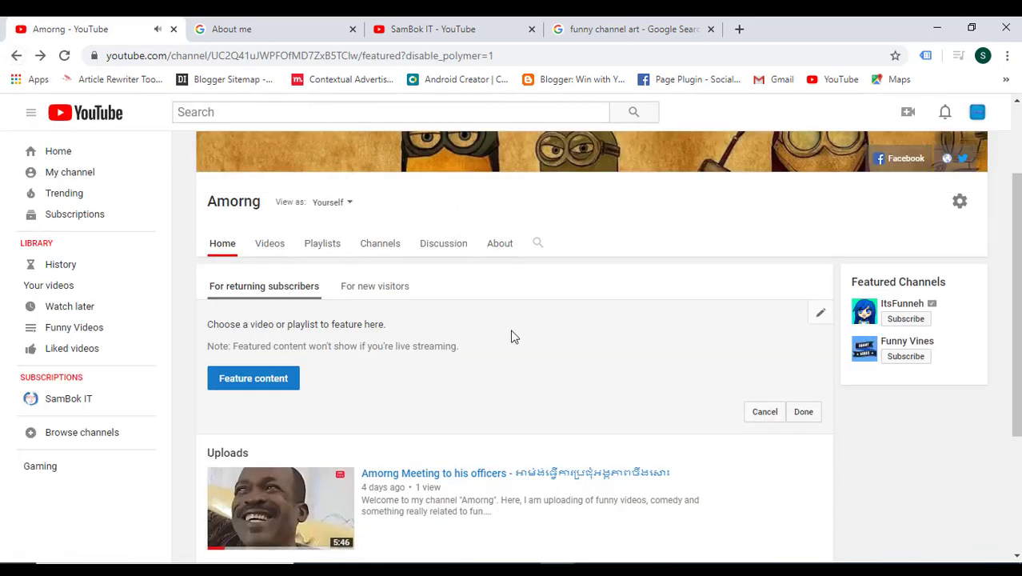
click(248, 382)
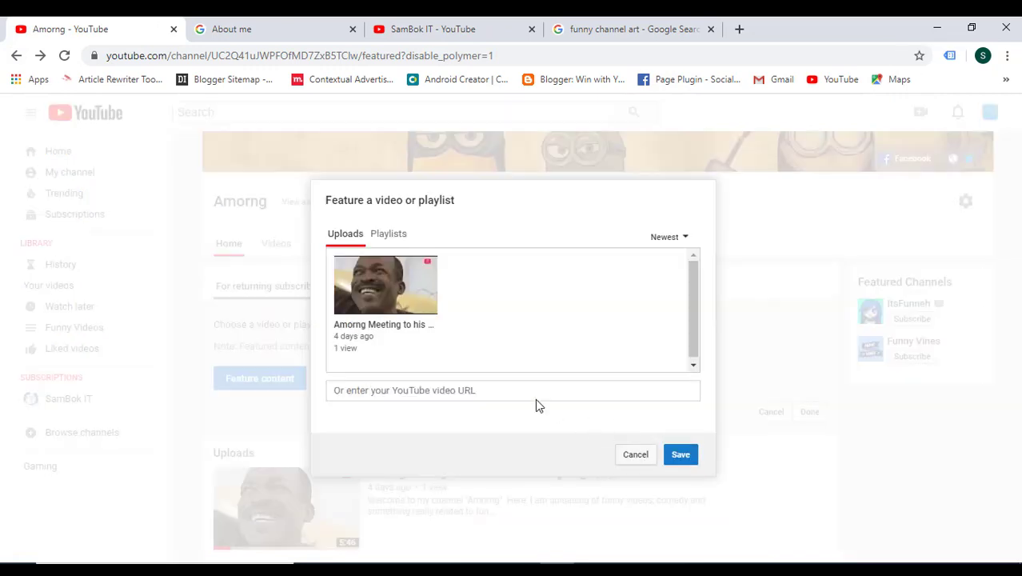
click(389, 254)
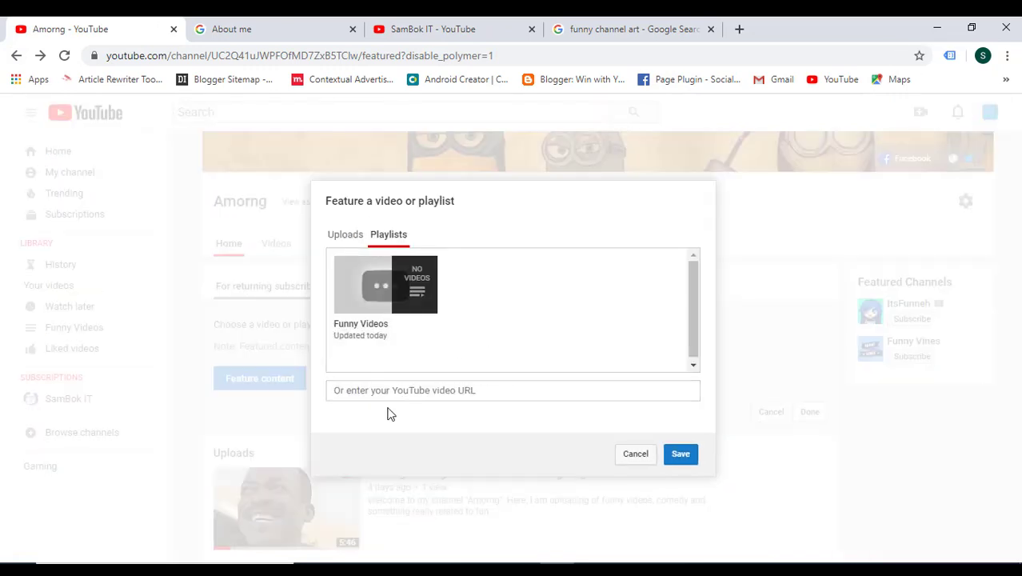
click(359, 391)
right_click(360, 391)
click(393, 274)
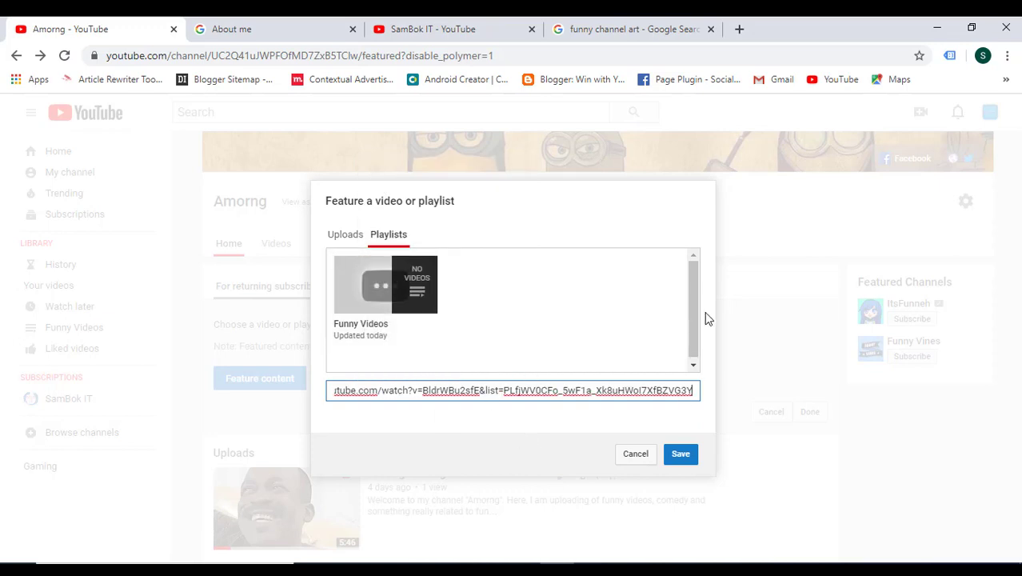
click(680, 454)
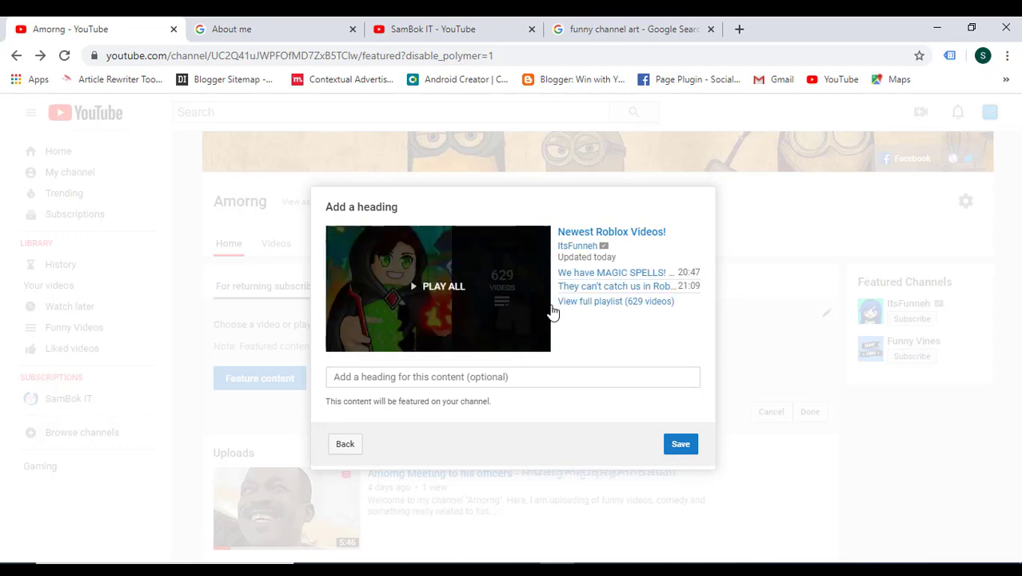
click(681, 445)
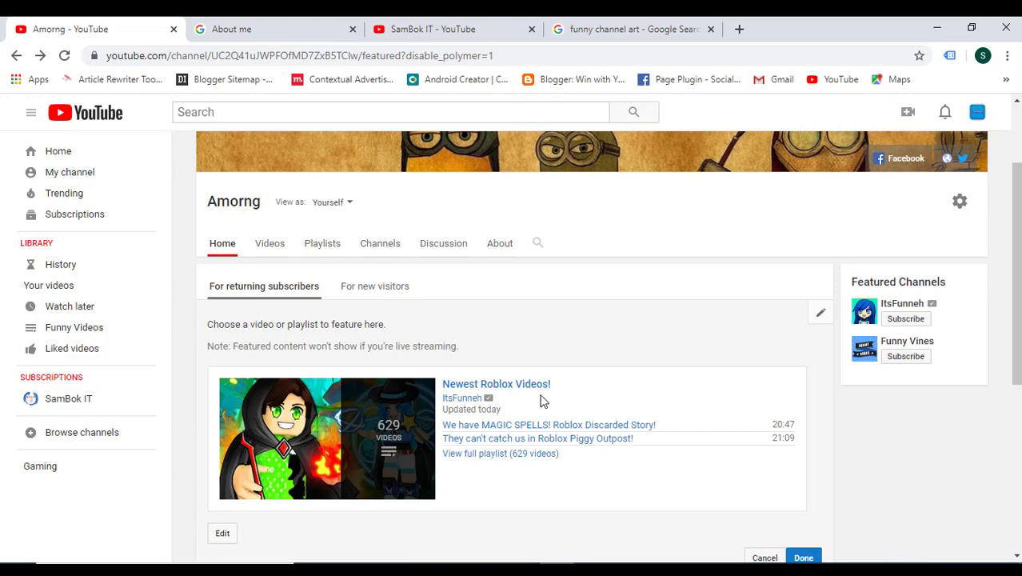
- Open the "Newest Roblox Videos!" featured content for returning subscribers for editing
scroll(526, 404, down, 3)
scroll(472, 410, up, 1)
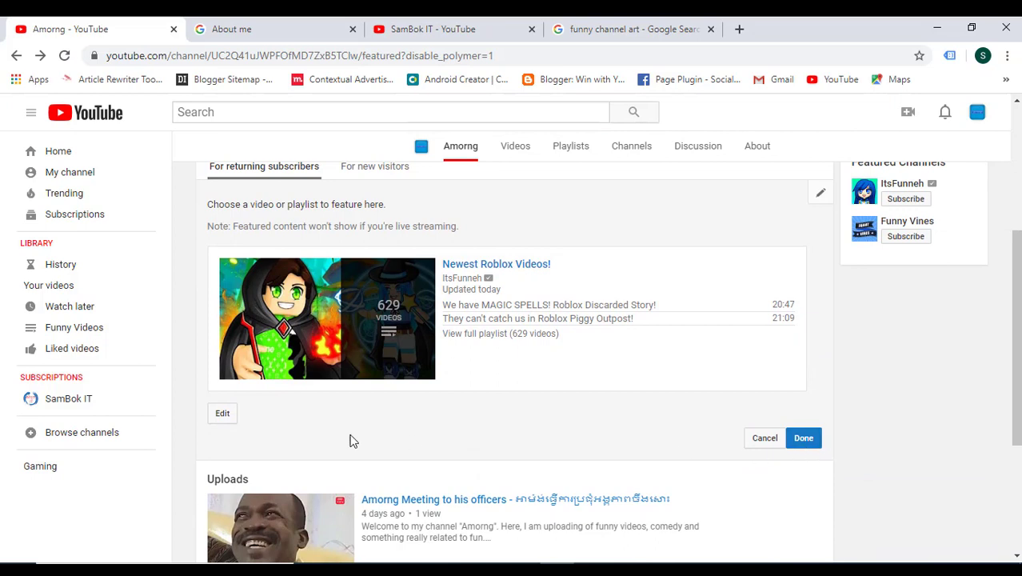
click(219, 416)
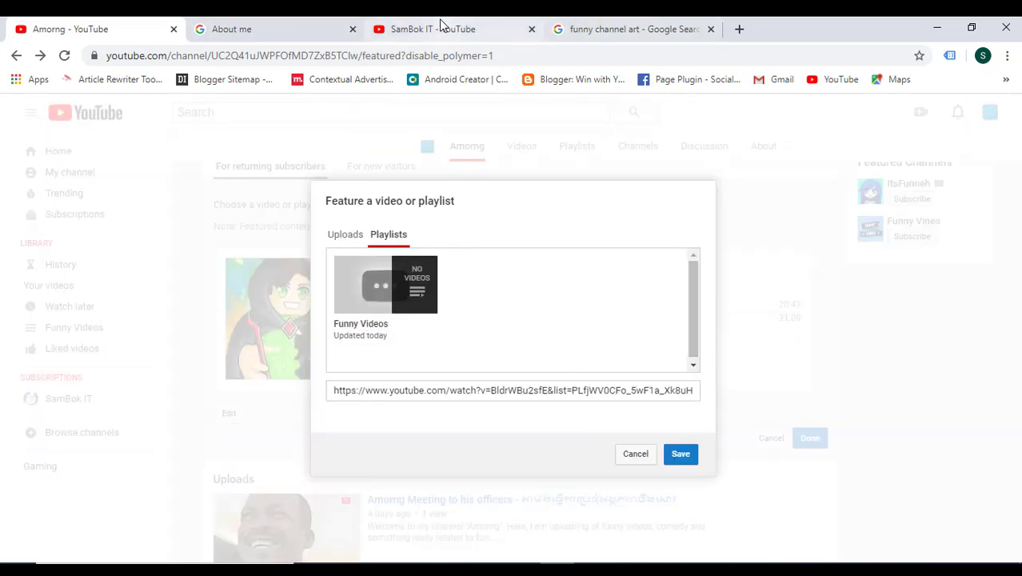
- Open youtube.com in a new browser tab
click(666, 29)
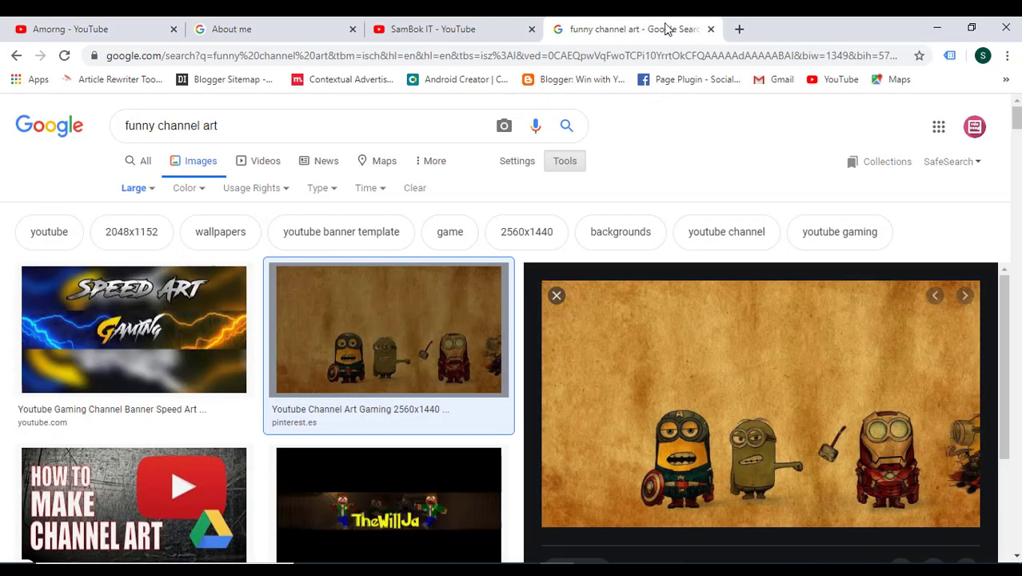
click(739, 30)
text(youtube.com)
key(Return)
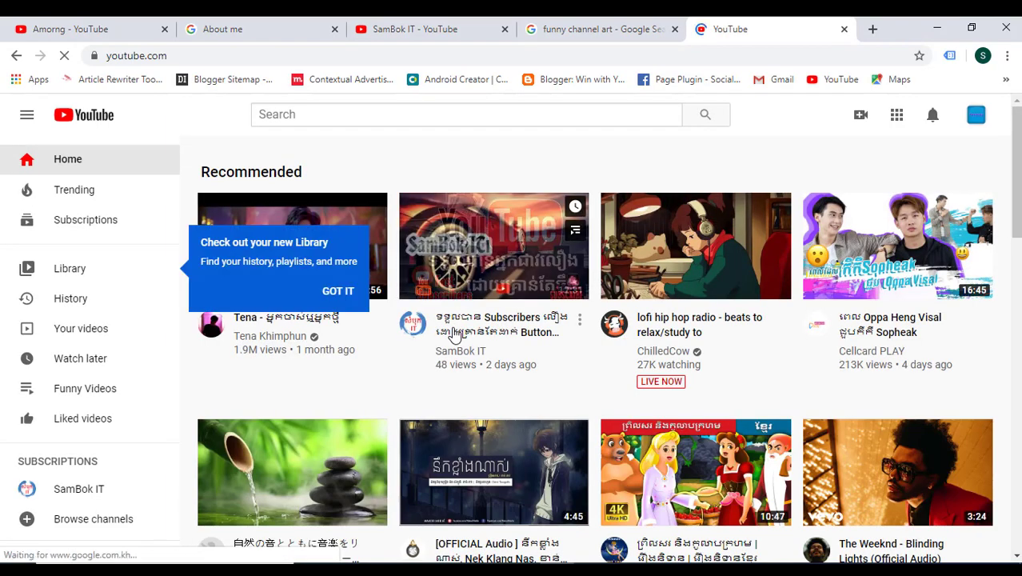
- Search YouTube for "funny" and filter the results to show only channels
click(310, 121)
text(f)
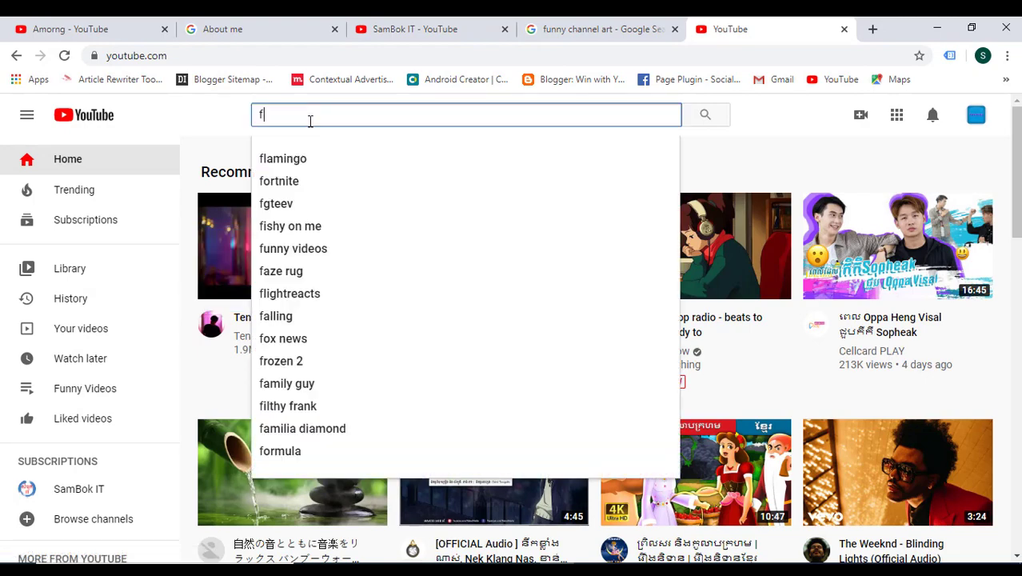
text(unny)
key(Return)
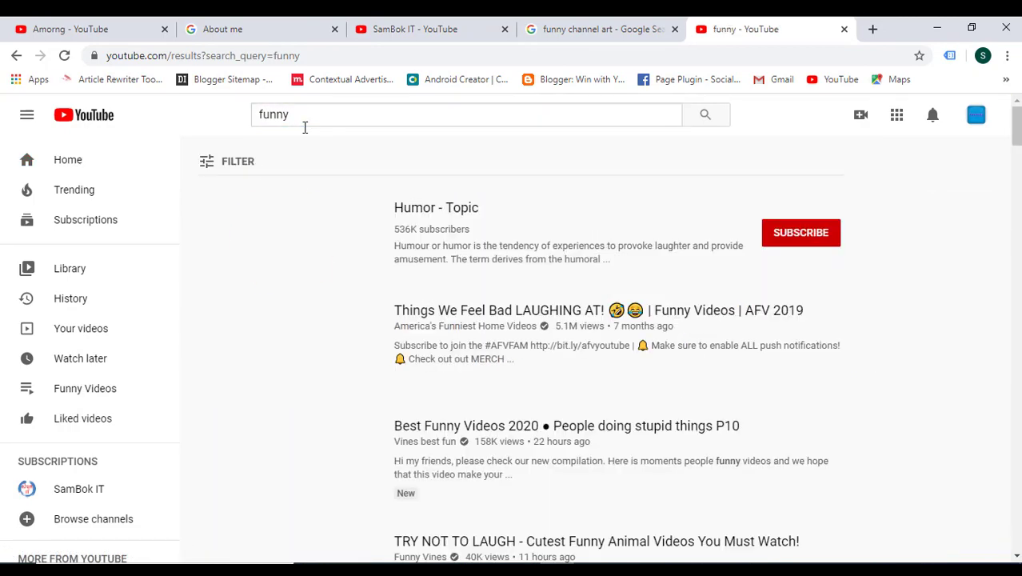
click(210, 161)
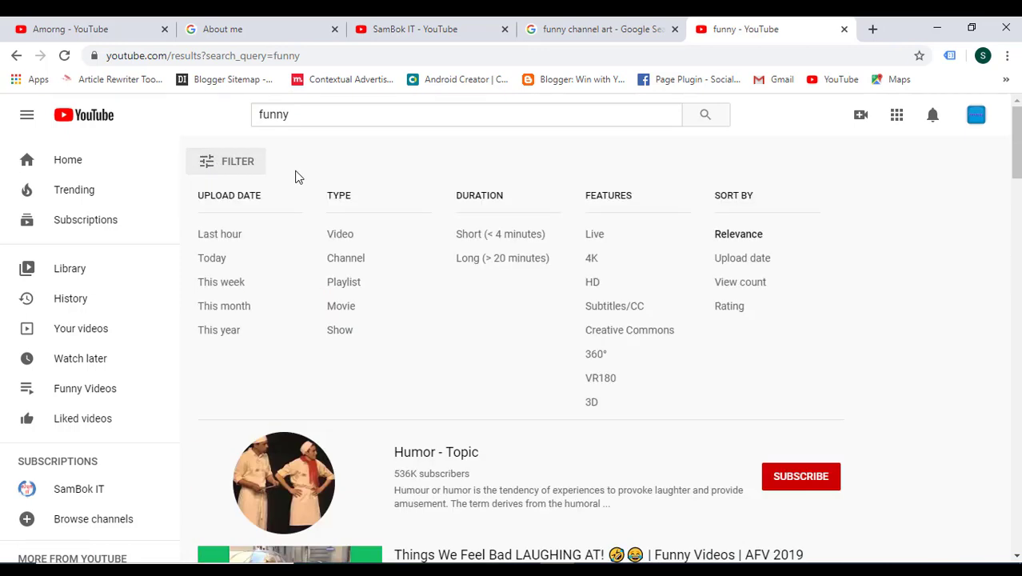
click(348, 259)
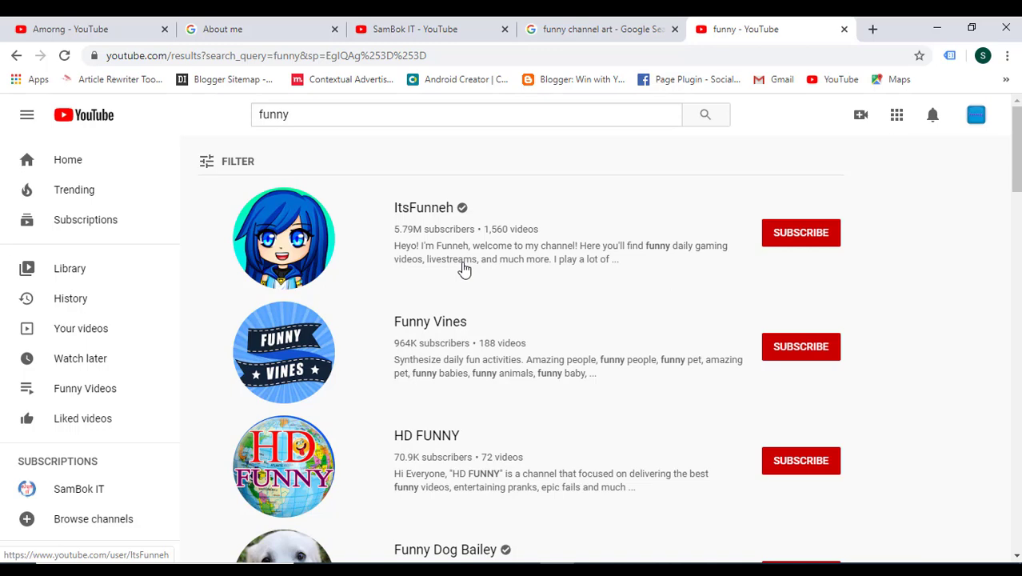
- Look through the channel results and open the HD FUNNY channel
scroll(463, 270, down, 5)
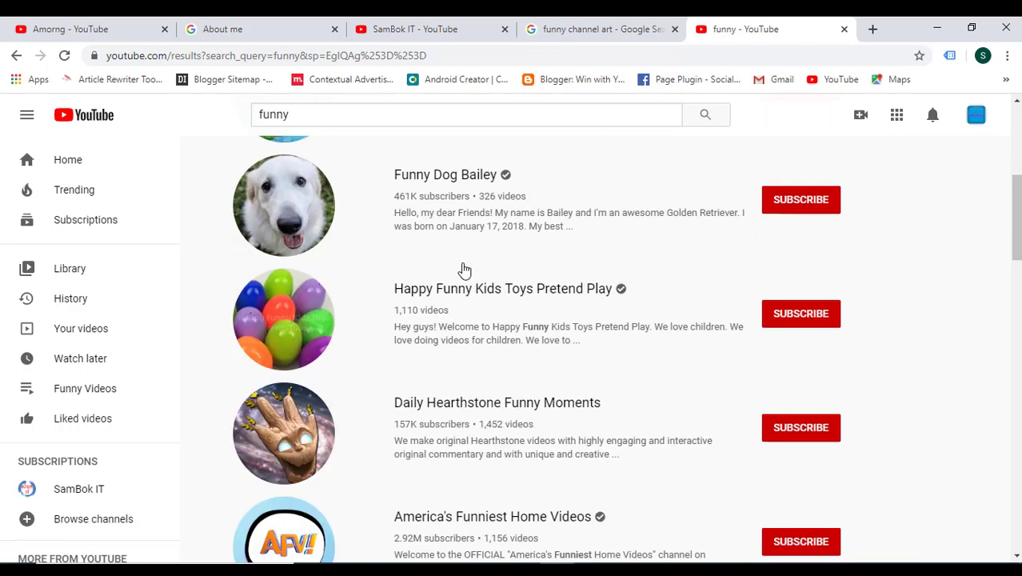
scroll(463, 269, up, 5)
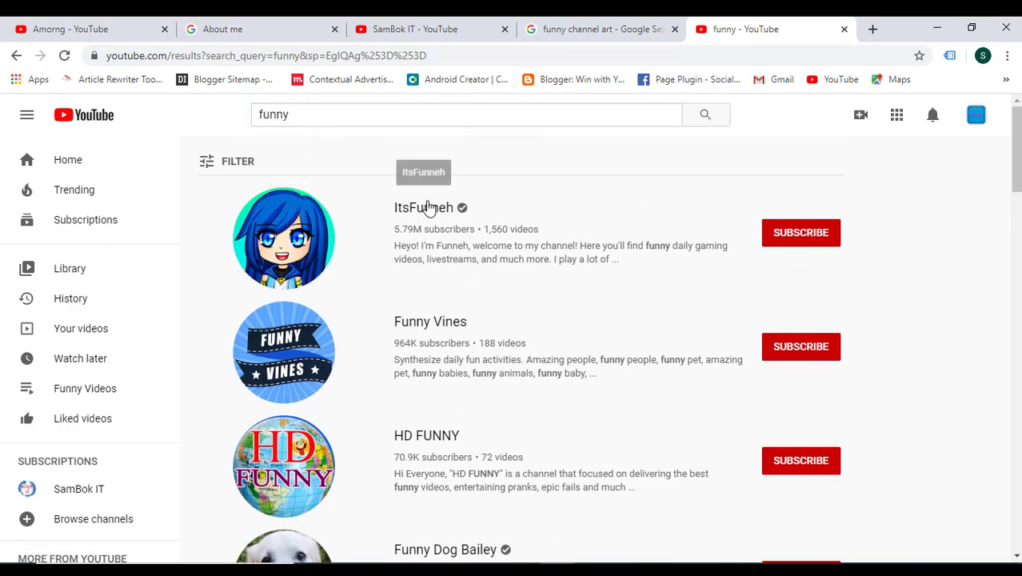
scroll(420, 382, down, 1)
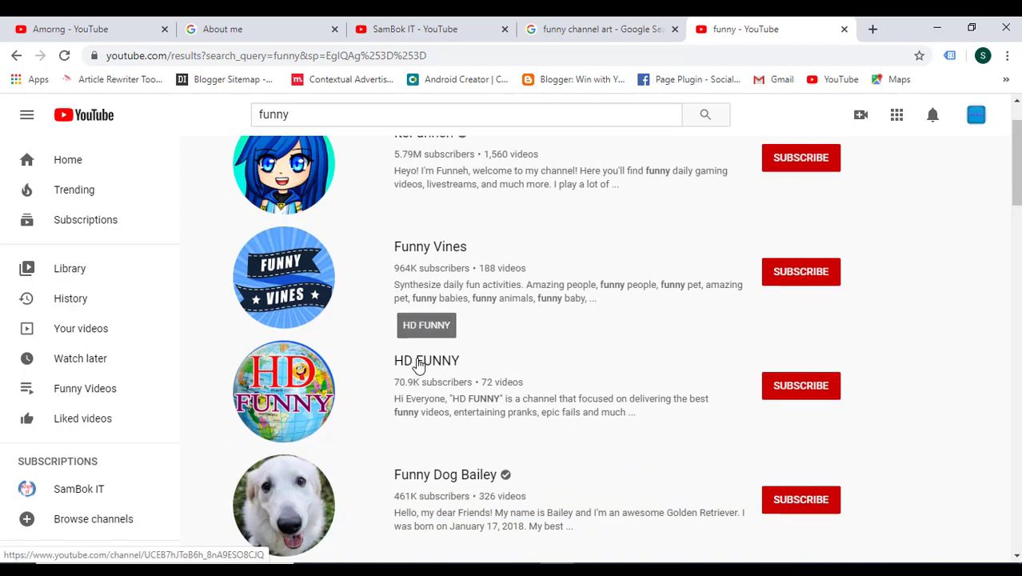
click(418, 364)
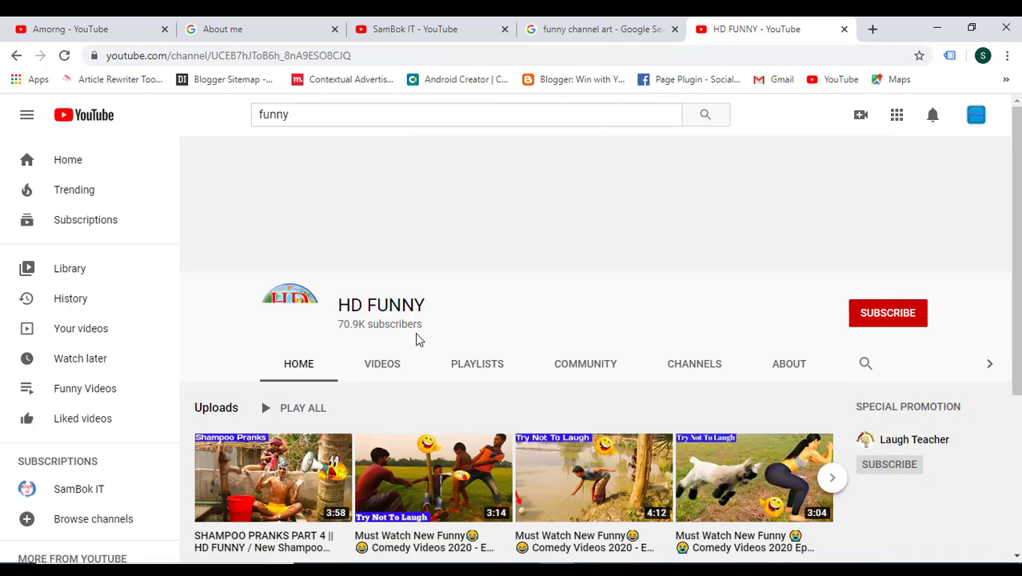
- Examine the HD FUNNY channel's home page sections and its created playlists
scroll(335, 368, down, 2)
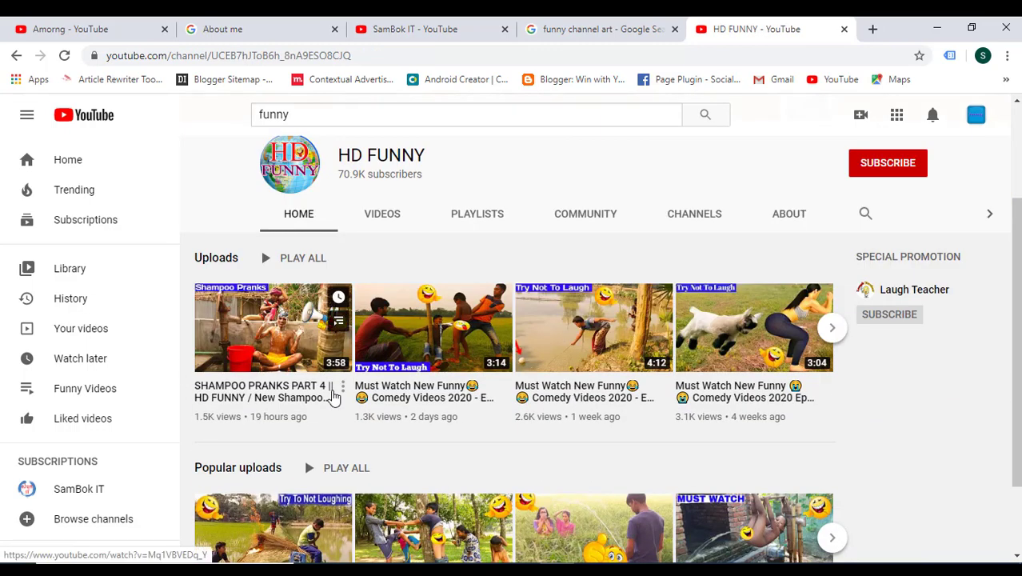
scroll(344, 380, down, 2)
scroll(350, 374, up, 2)
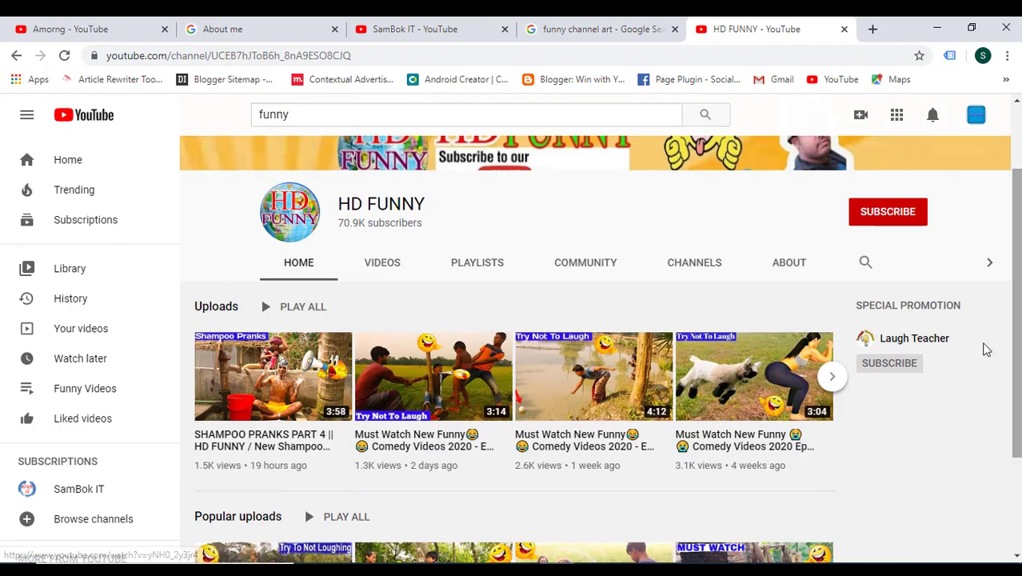
scroll(307, 284, up, 2)
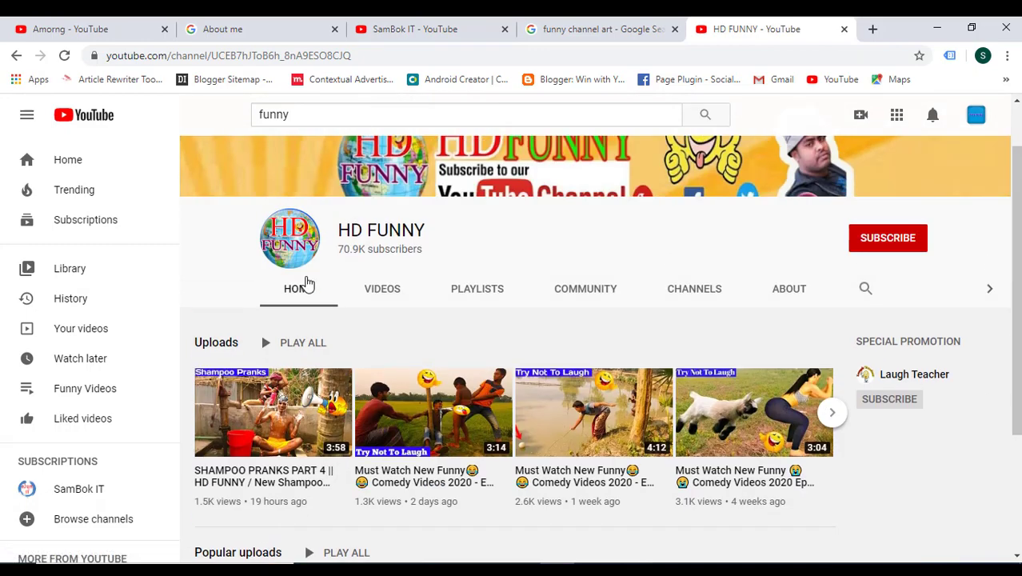
scroll(325, 284, down, 3)
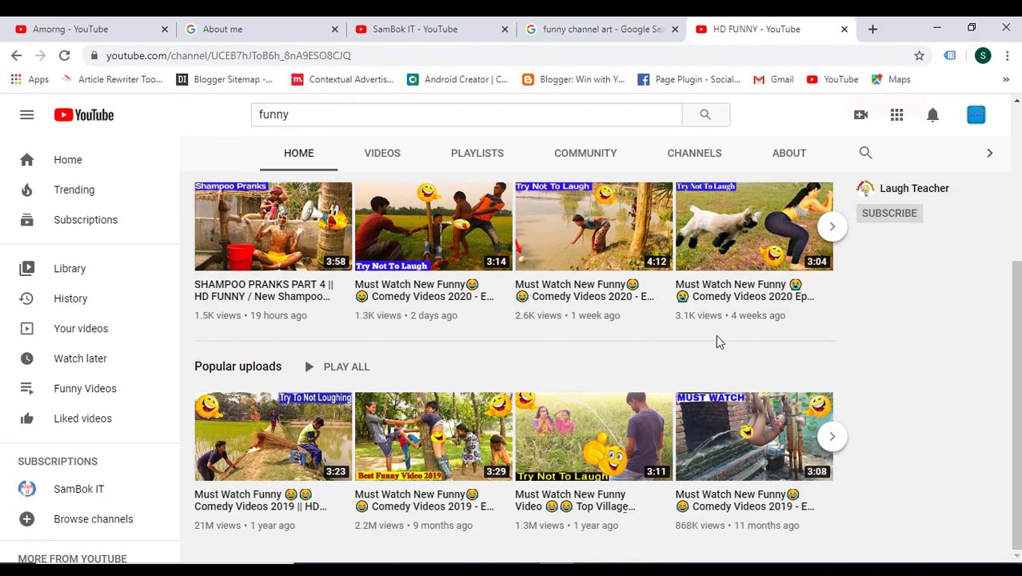
scroll(702, 361, up, 3)
click(467, 366)
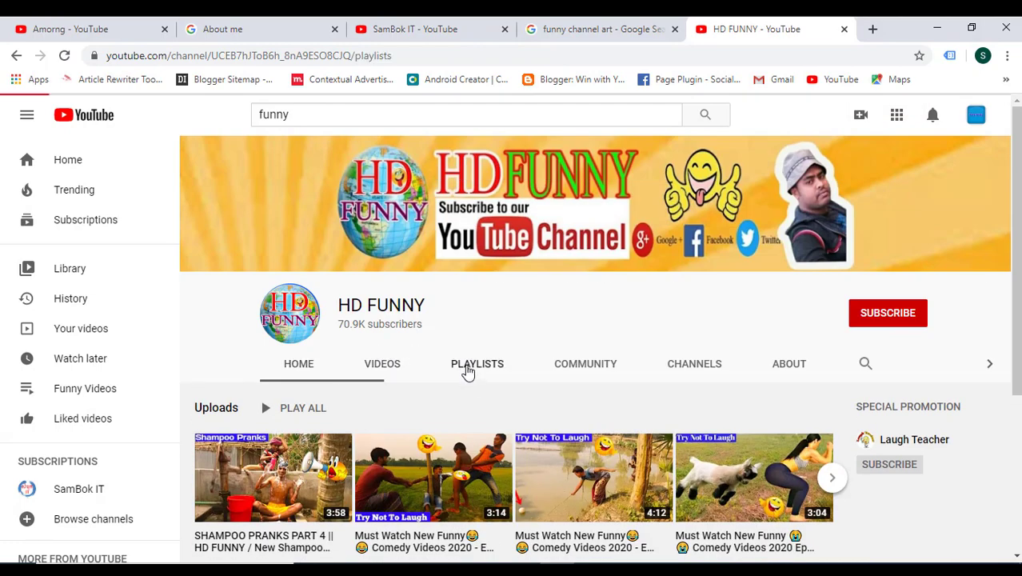
scroll(428, 421, down, 2)
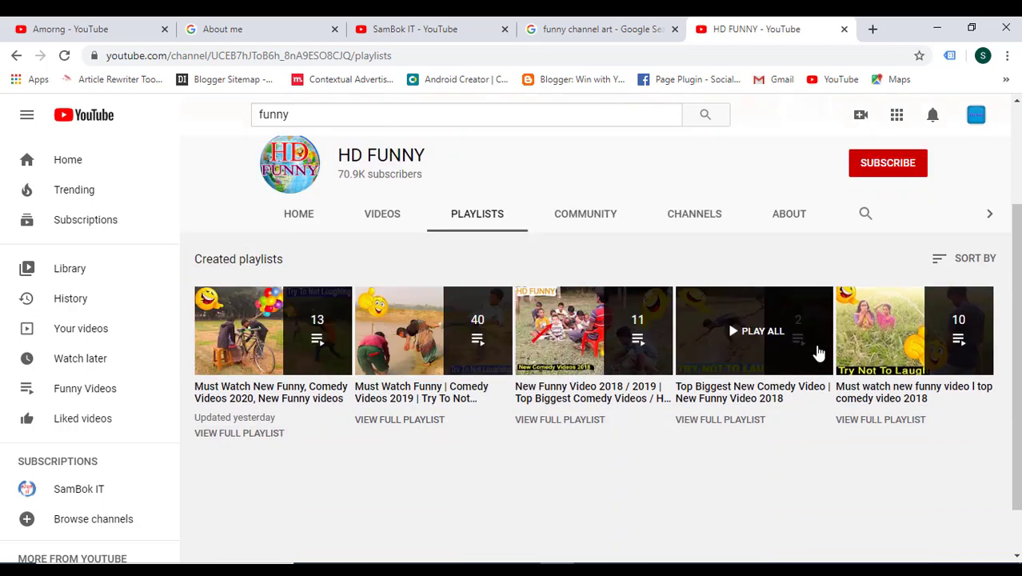
- Browse HD FUNNY's uploaded videos and copy the link address for playing all of its uploads
click(391, 223)
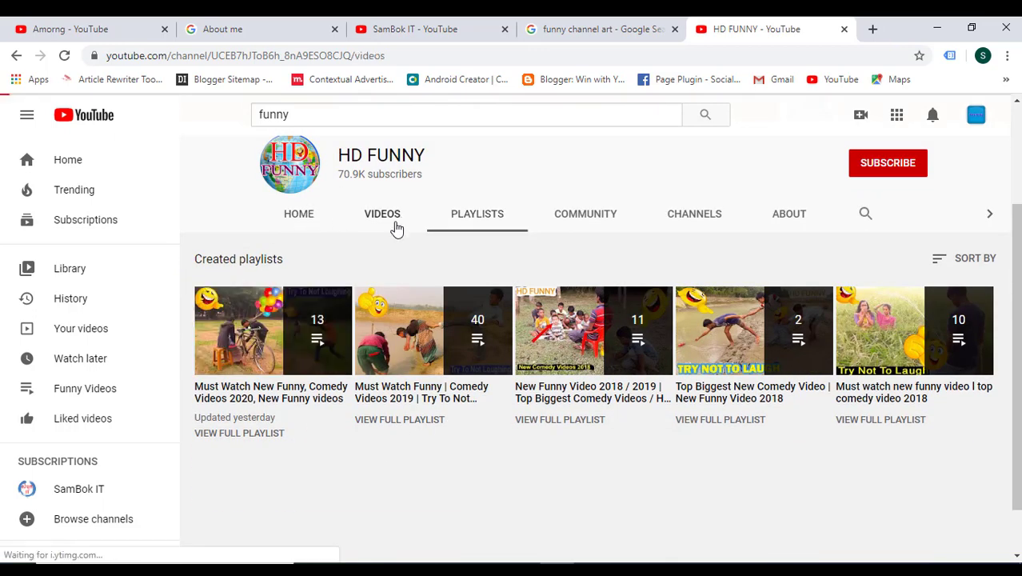
scroll(252, 406, down, 3)
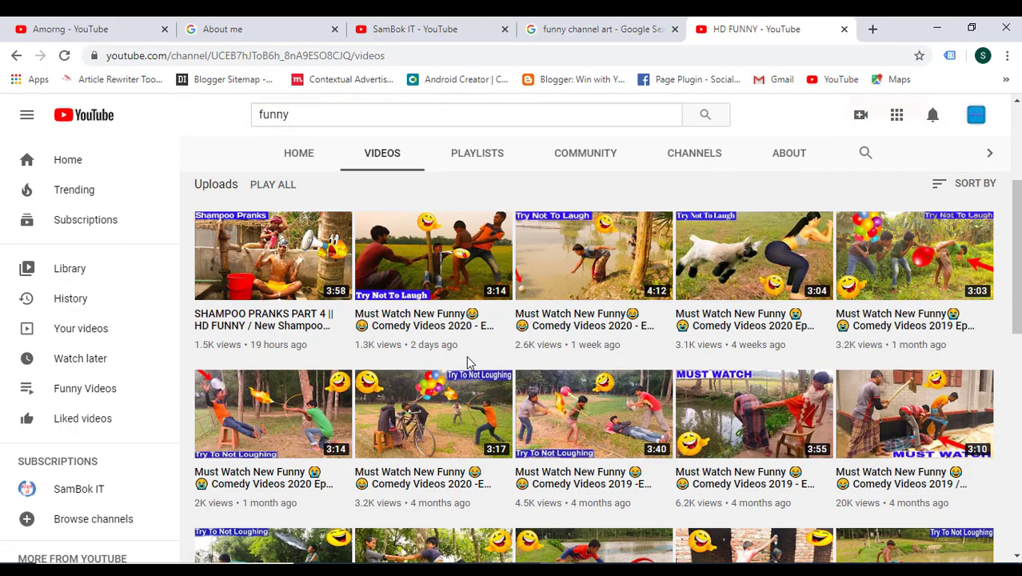
scroll(392, 354, down, 5)
scroll(348, 349, up, 10)
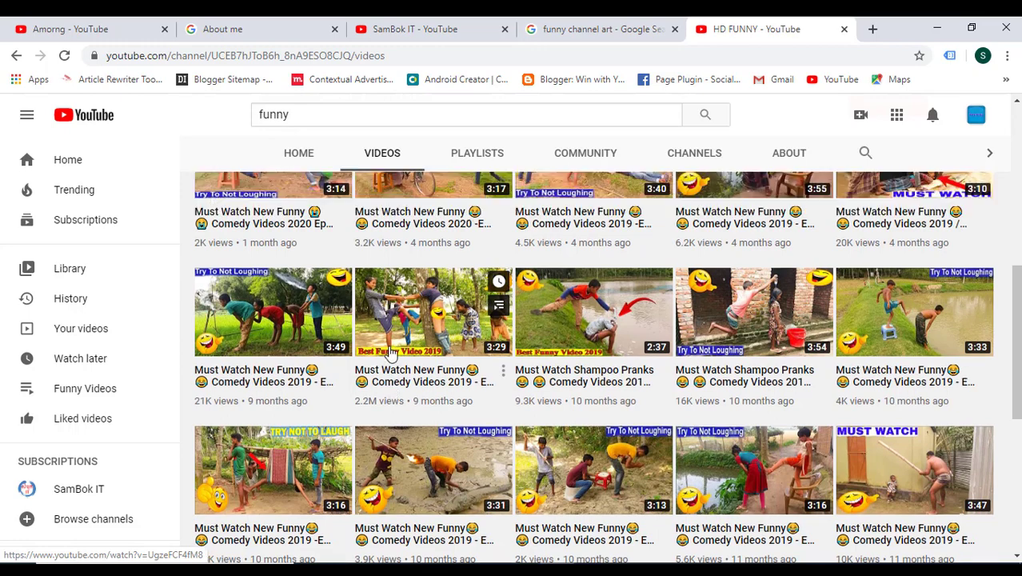
right_click(264, 412)
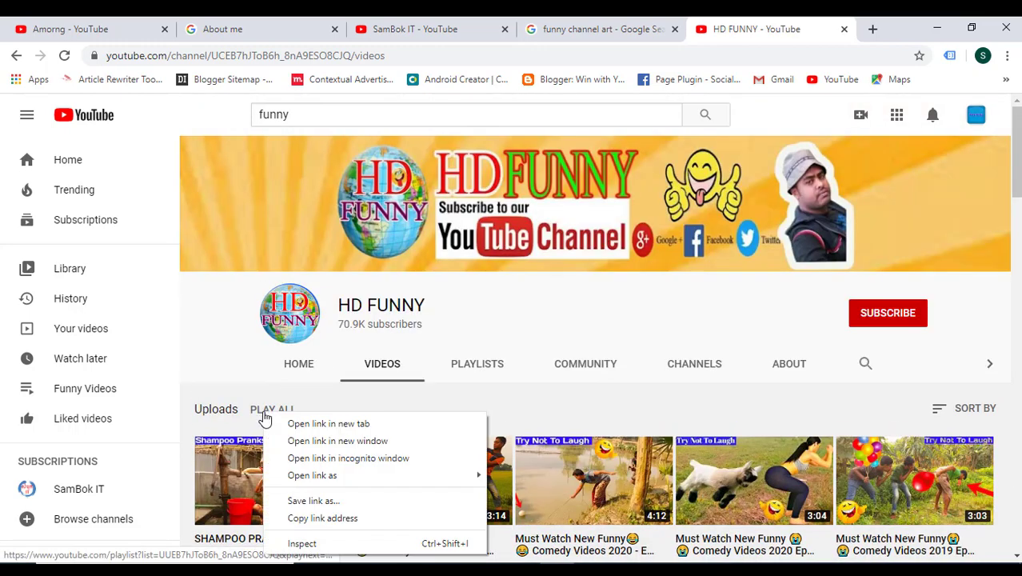
click(309, 518)
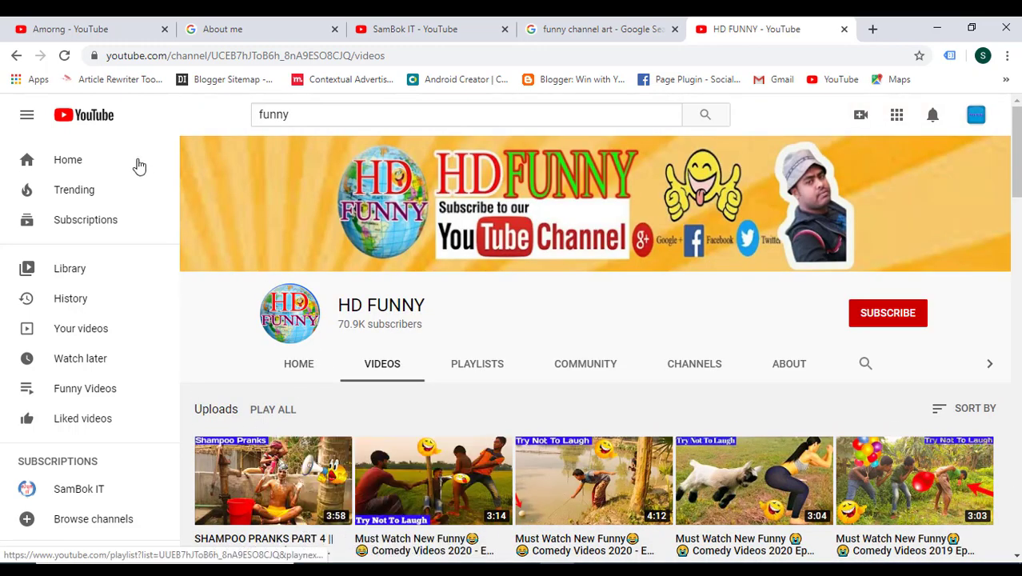
- Return to the Amorng channel and try replacing the featured playlist URL with the copied link, cancelling the selection
click(89, 24)
click(362, 390)
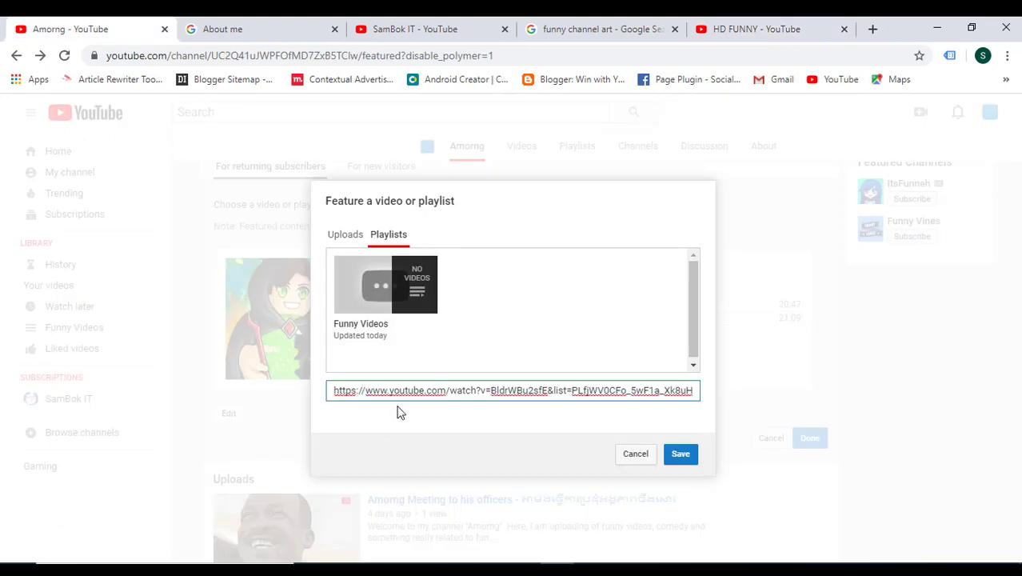
key(ctrl+a)
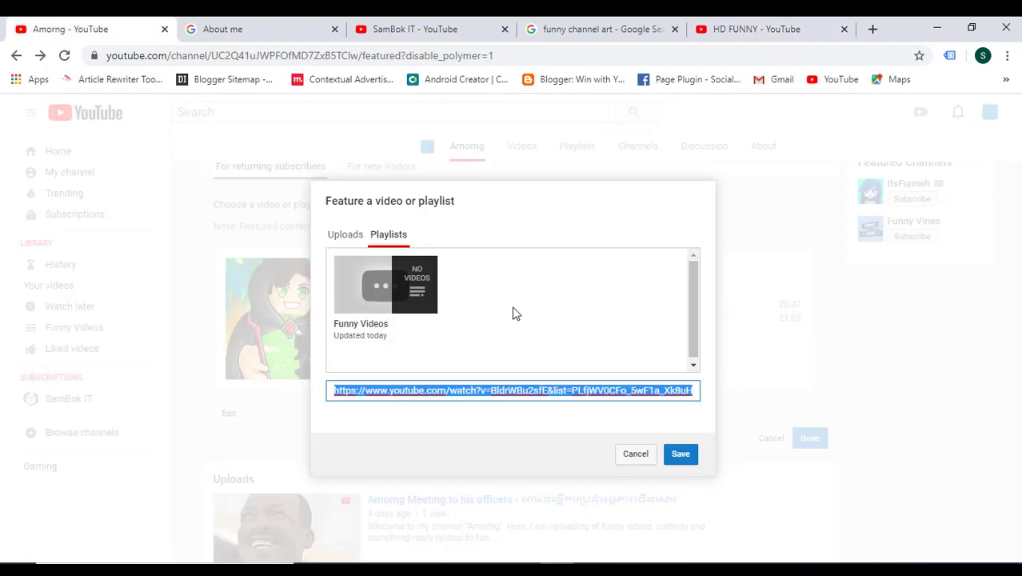
key(ctrl+v)
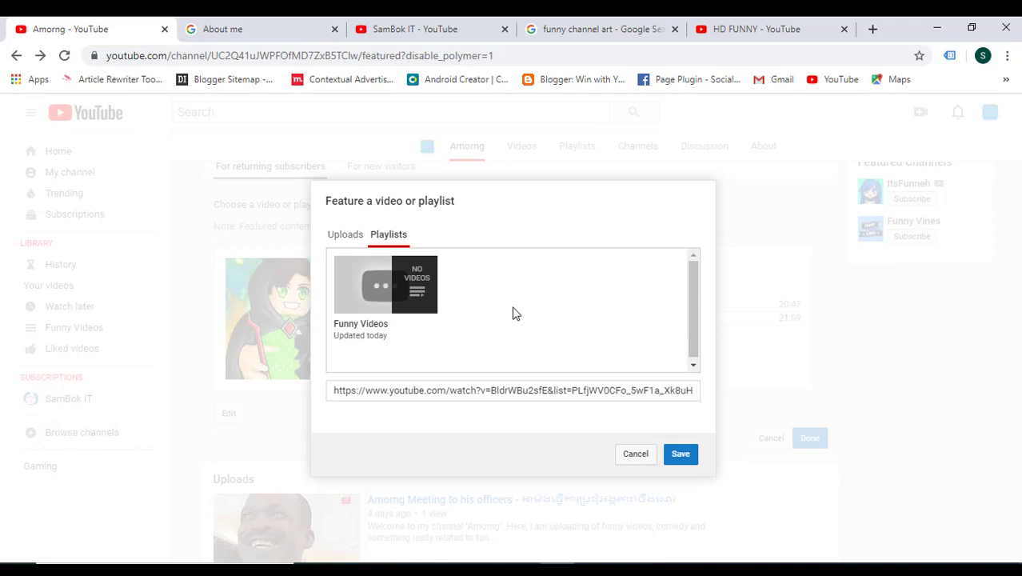
click(635, 453)
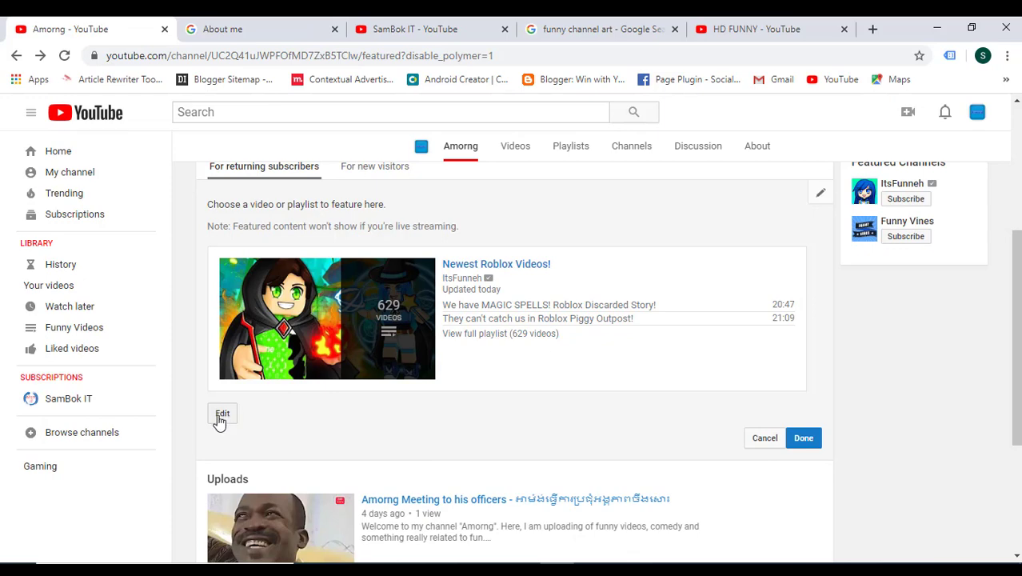
- Finish editing the featured content for returning subscribers with the "Newest Roblox Videos!" playlist
scroll(316, 405, down, 3)
scroll(717, 325, up, 3)
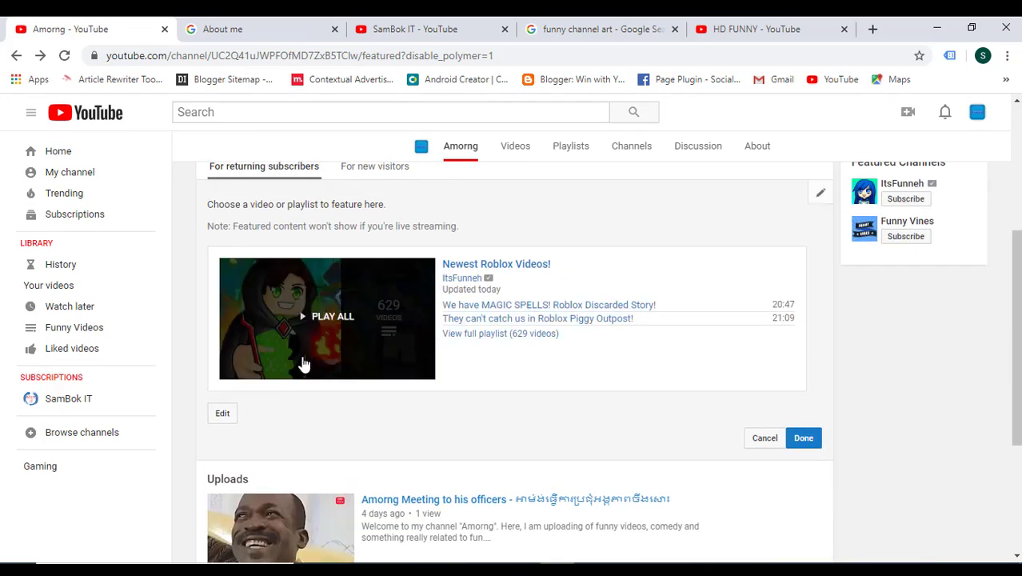
click(804, 437)
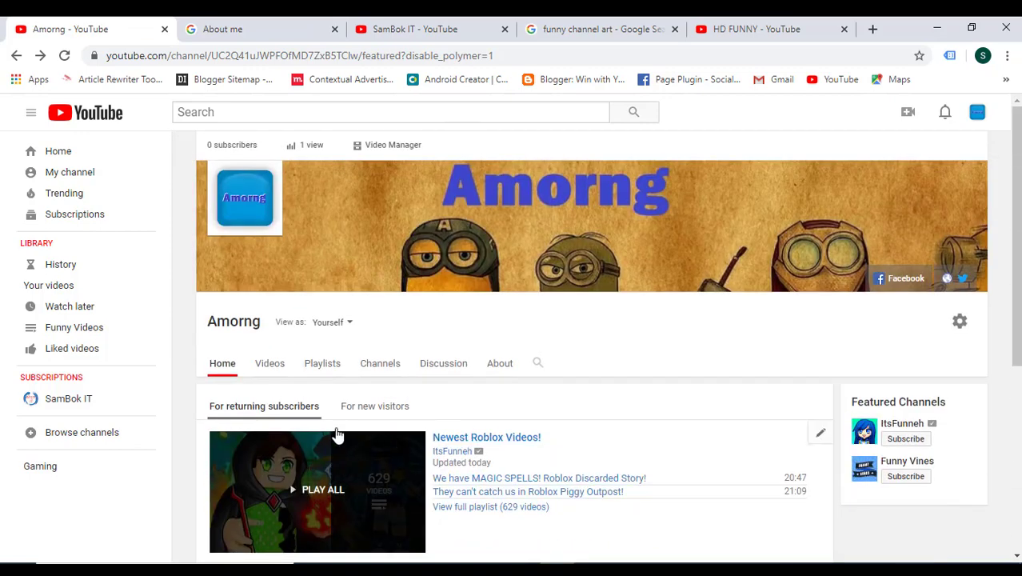
- Show the channel's section for new visitors and open the channel trailer selection
click(384, 414)
scroll(506, 365, down, 3)
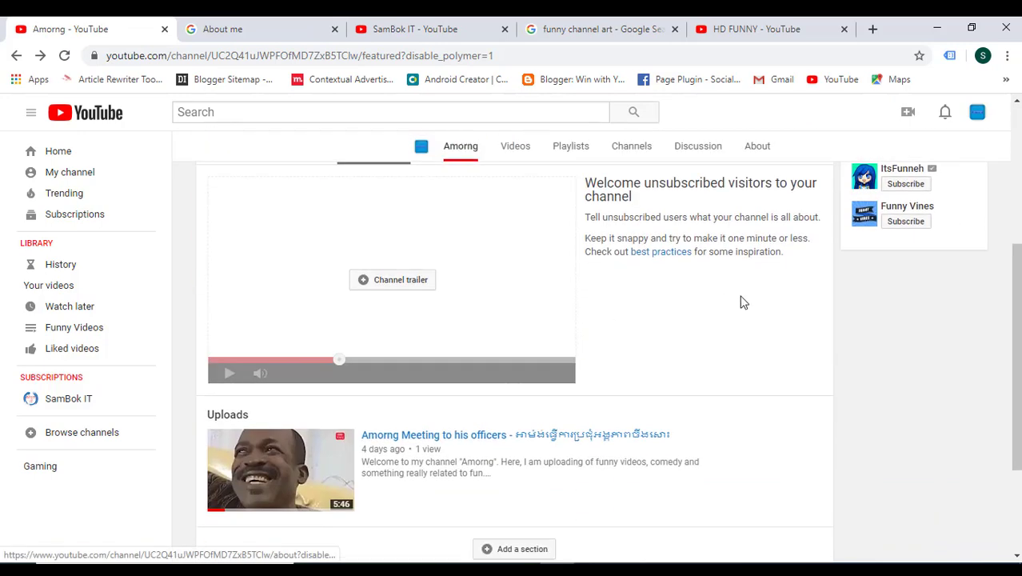
click(398, 282)
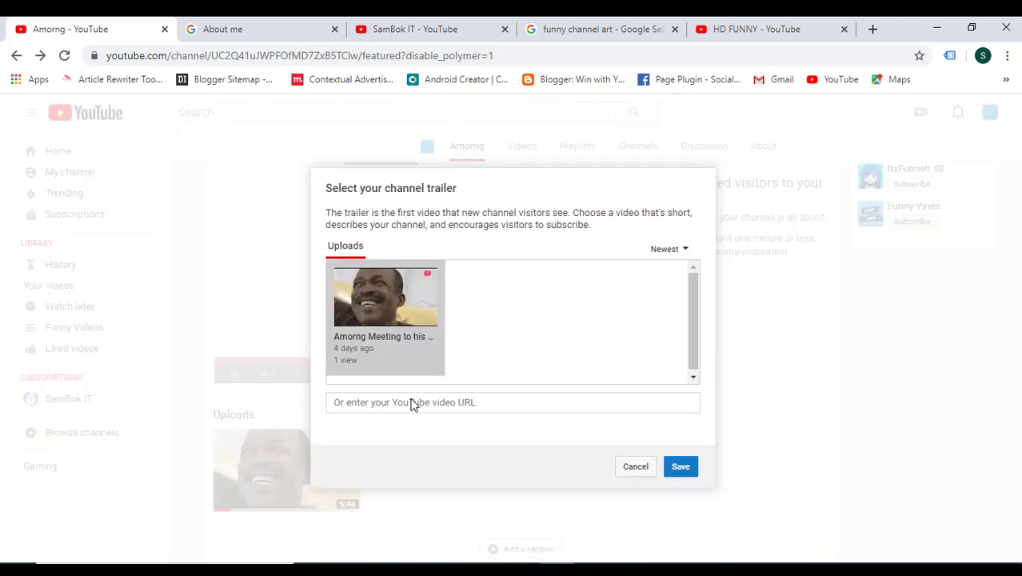
- Try to save the copied HD FUNNY uploads playlist URL as the channel trailer
right_click(370, 410)
click(404, 292)
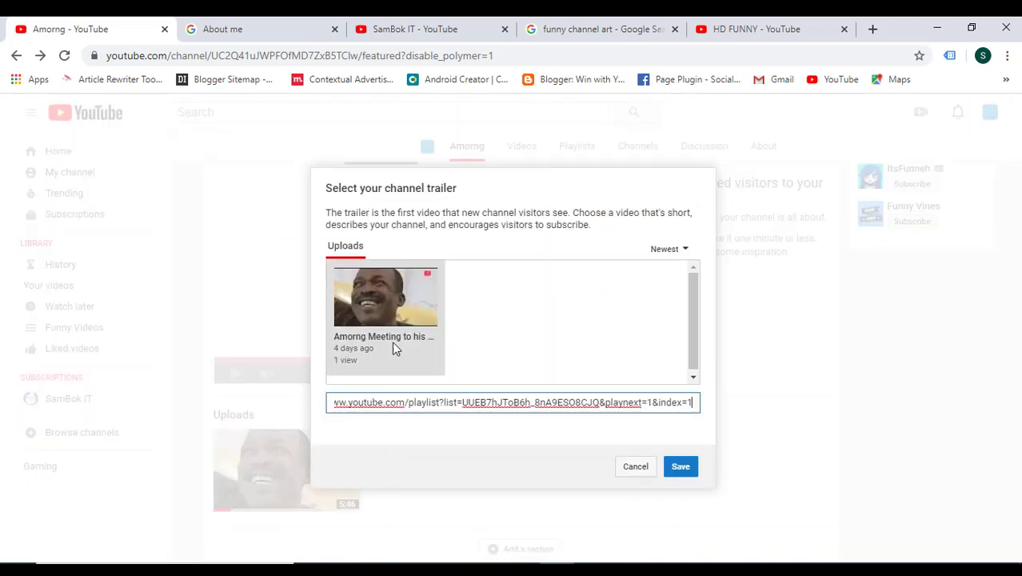
click(688, 468)
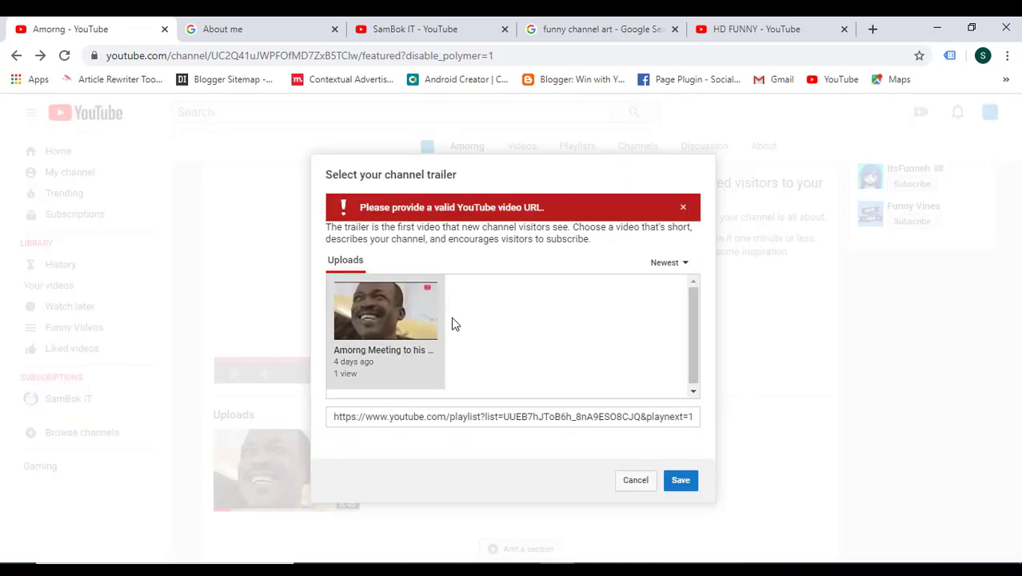
click(681, 482)
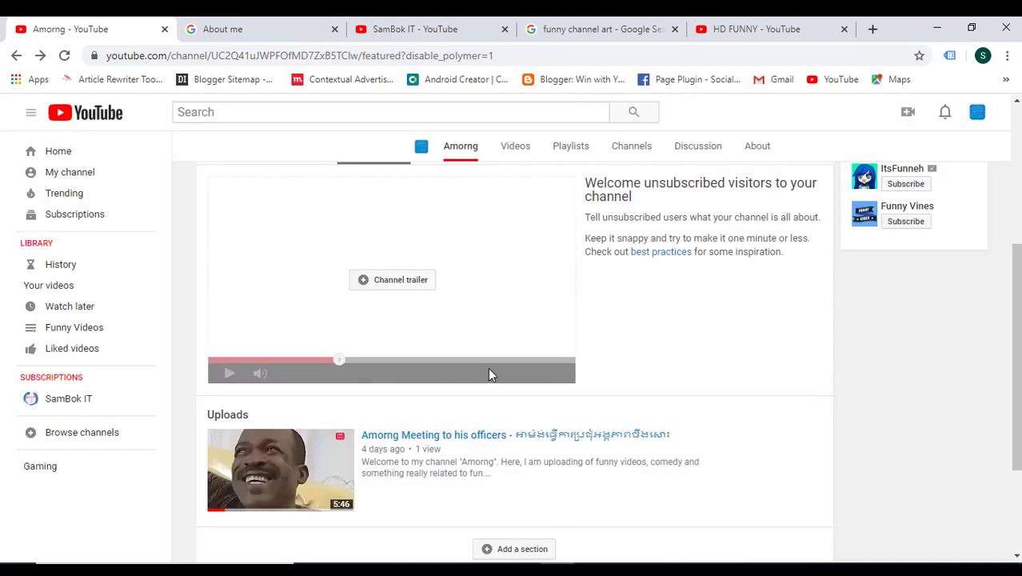
- Set the uploaded video "Amorng Meeting to his officers" as the channel trailer for new visitors and review the channel page
click(415, 416)
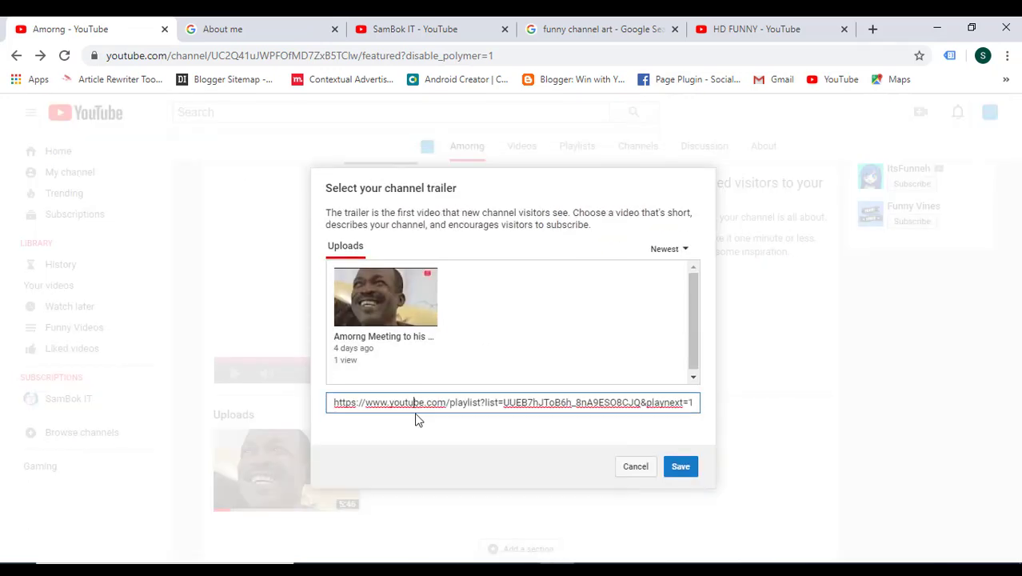
click(348, 254)
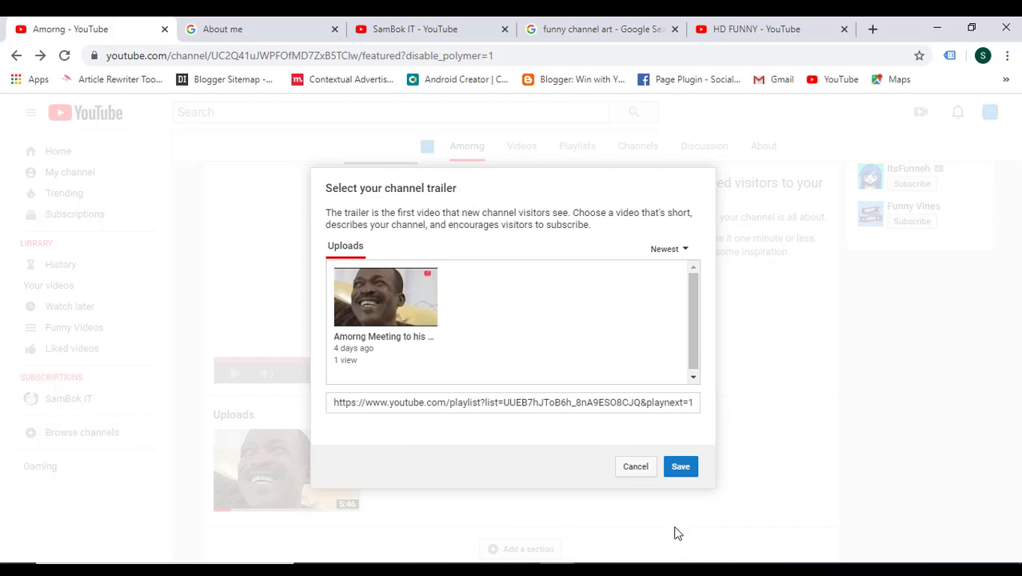
click(681, 466)
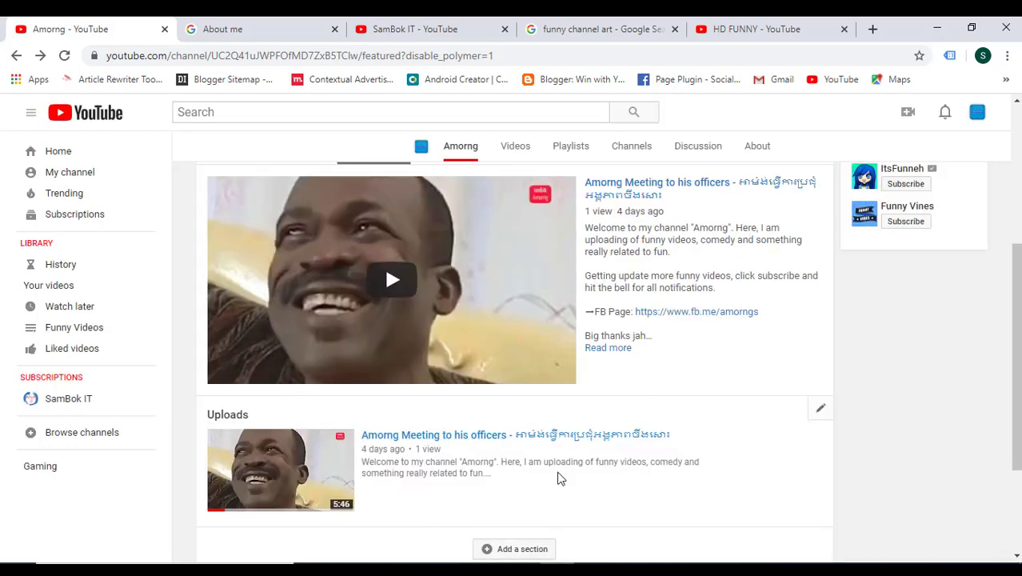
scroll(463, 433, down, 5)
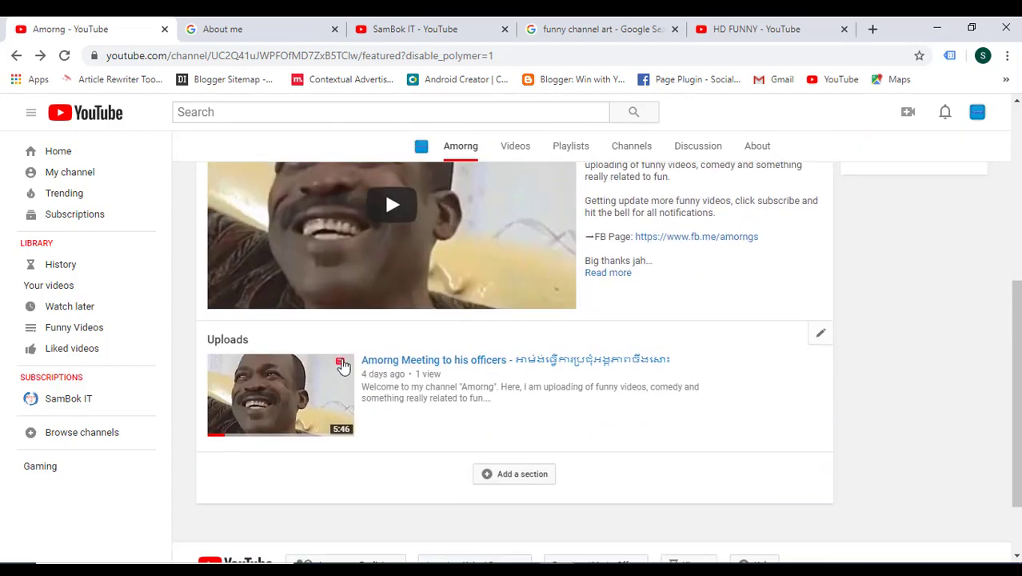
scroll(731, 413, down, 4)
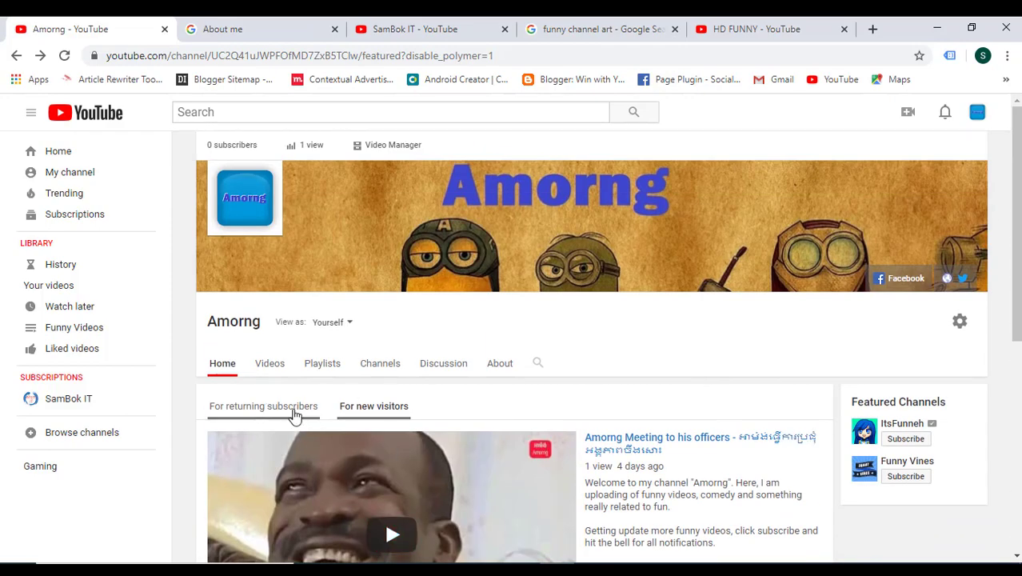
- Compare the channel home page's returning-subscriber and new-visitor views, including the featured content and uploads
click(293, 414)
scroll(294, 414, down, 2)
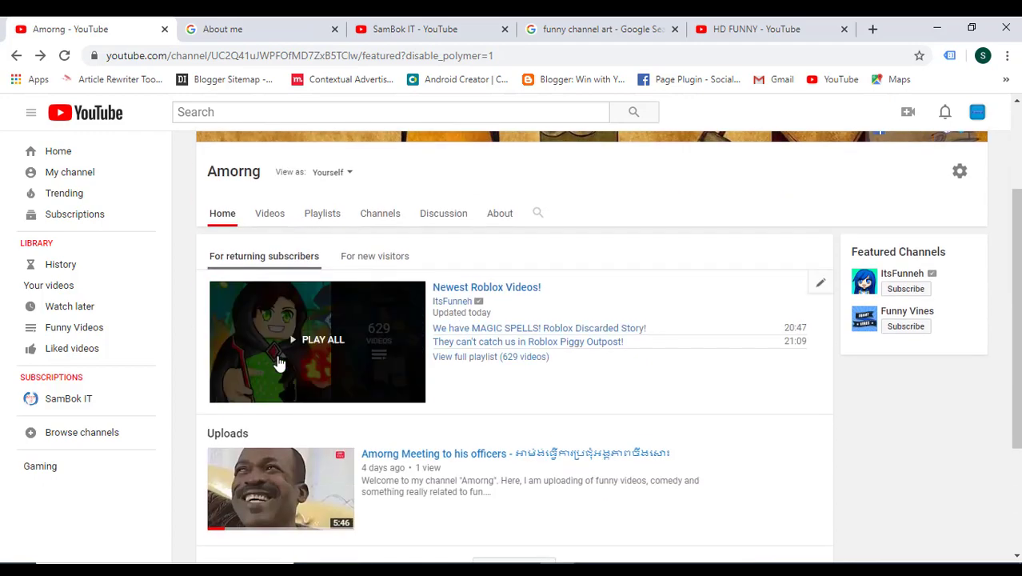
click(365, 262)
click(268, 259)
click(374, 256)
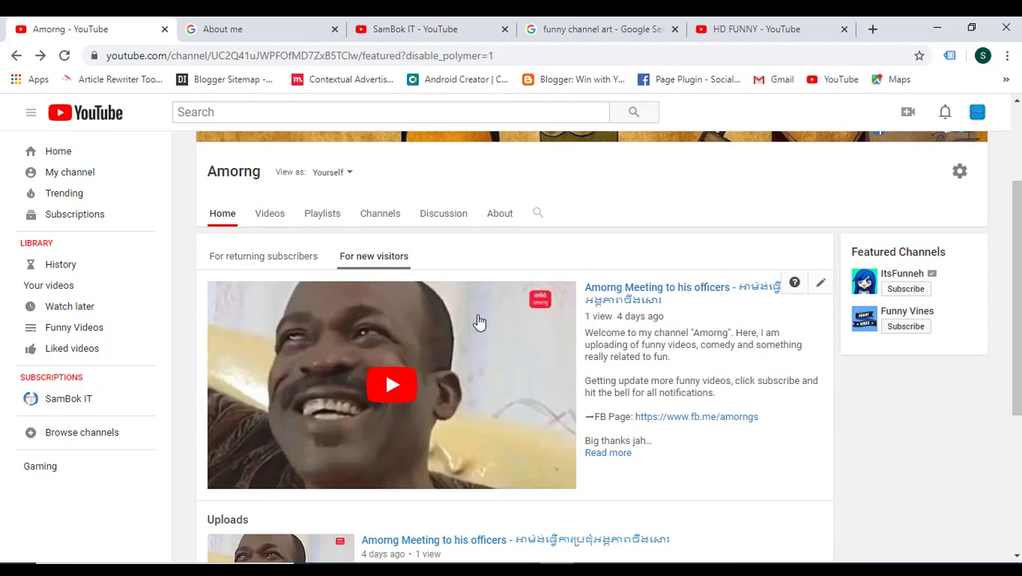
scroll(456, 398, down, 3)
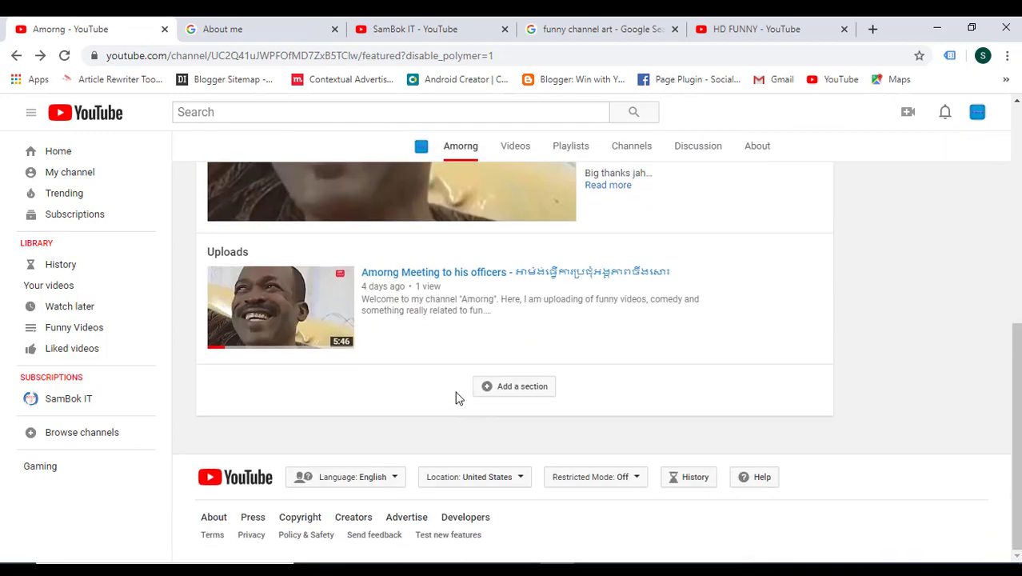
scroll(518, 390, up, 3)
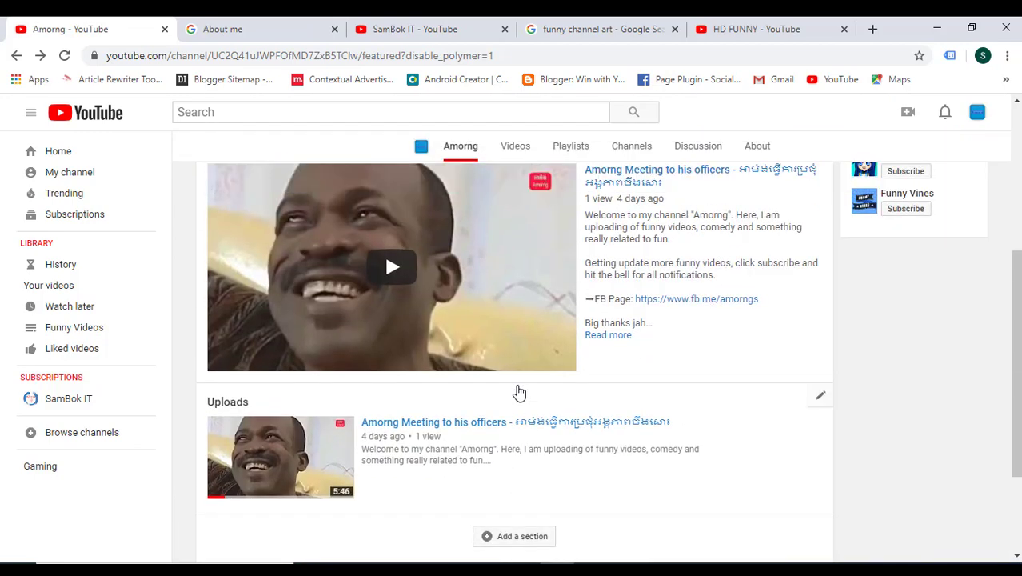
scroll(518, 390, up, 3)
scroll(516, 391, up, 2)
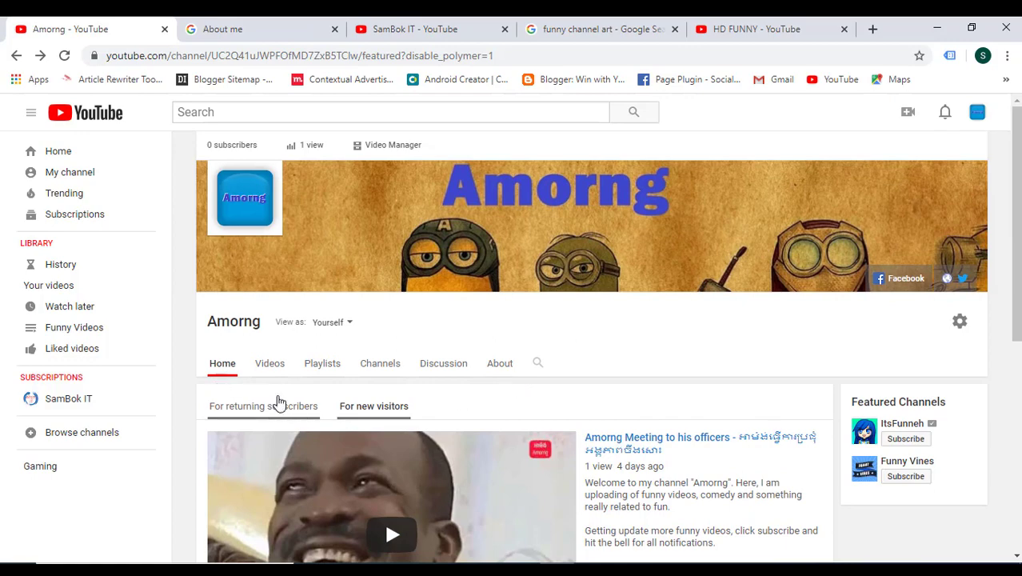
- Add a "Popular uploads" section in a horizontal row layout below Uploads on the returning-subscriber view of the channel home page
click(242, 407)
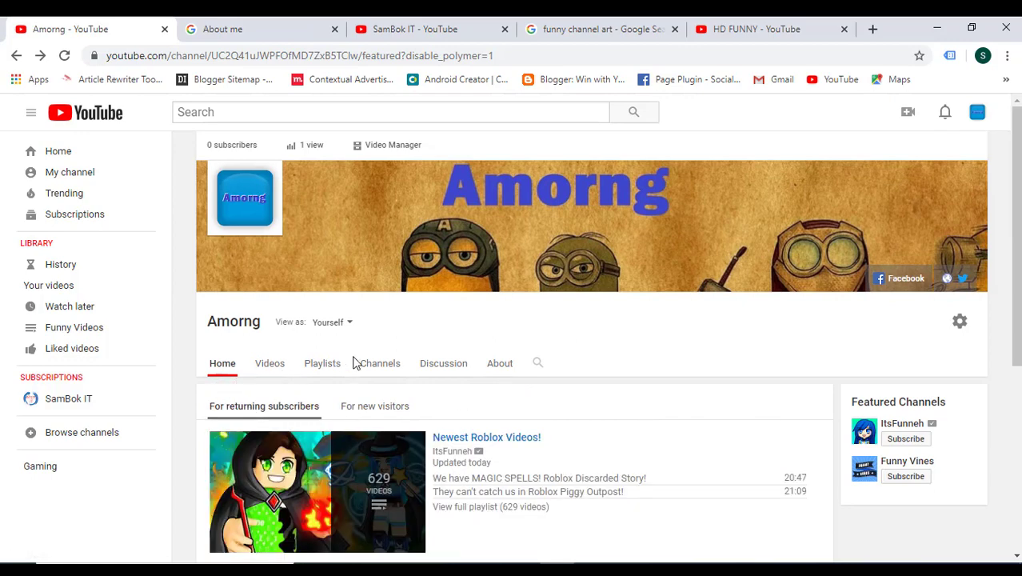
scroll(355, 363, down, 4)
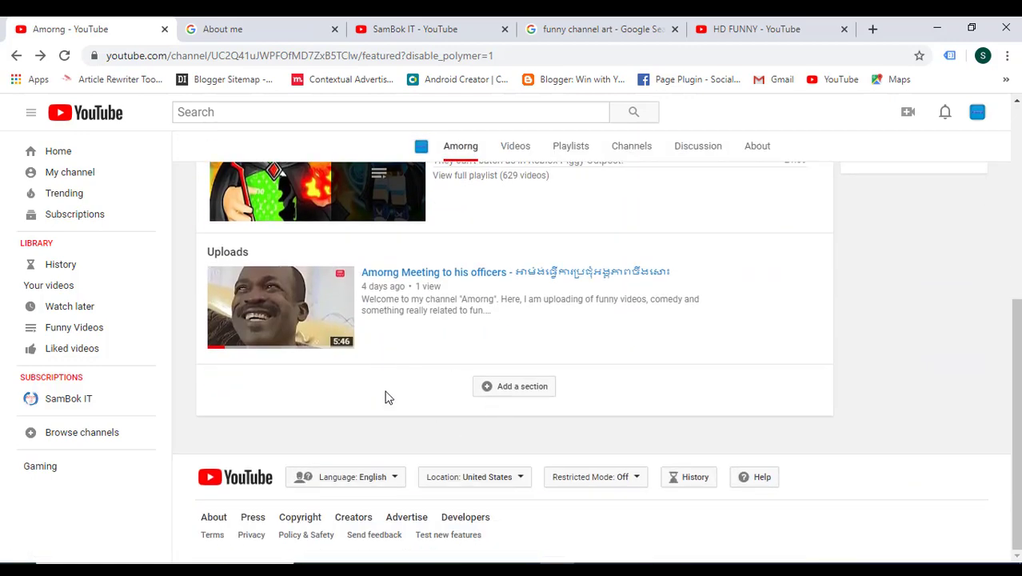
click(516, 388)
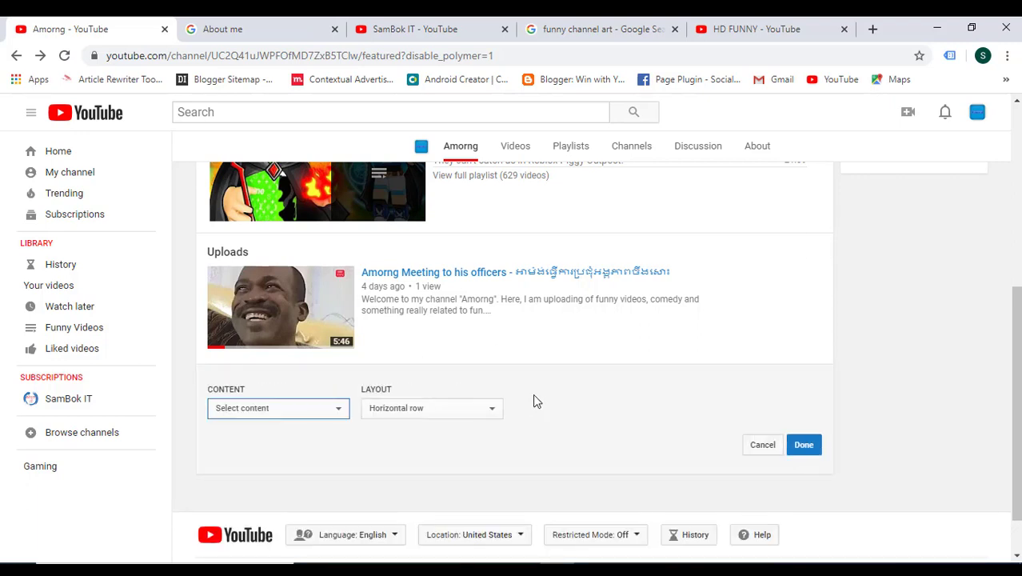
click(312, 412)
click(265, 179)
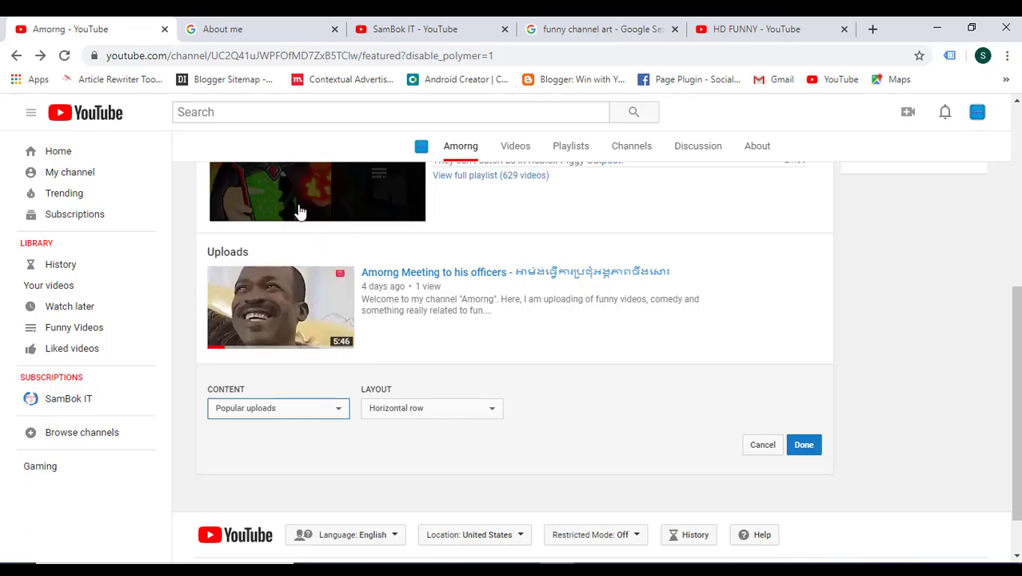
click(804, 446)
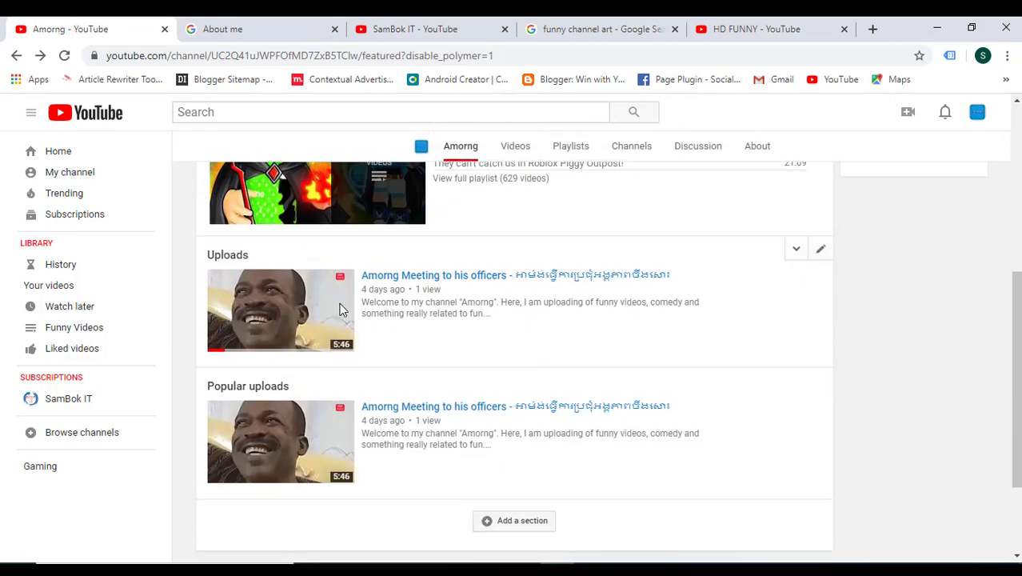
- Add a single-playlist section showing the channel's own "Funny Videos" playlist in a horizontal row below Popular uploads
scroll(317, 346, down, 3)
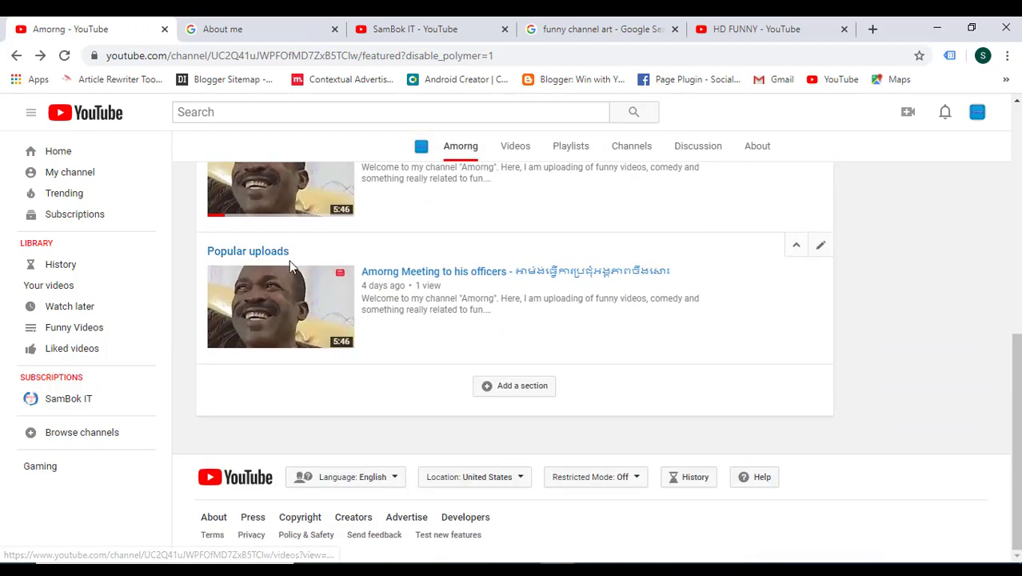
scroll(289, 260, up, 3)
click(521, 536)
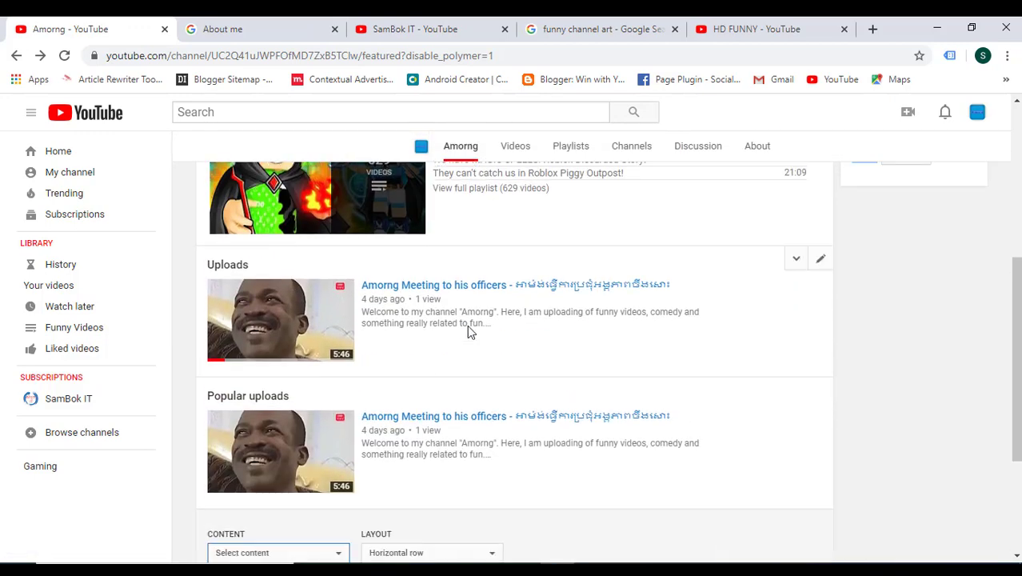
scroll(467, 325, down, 3)
click(304, 357)
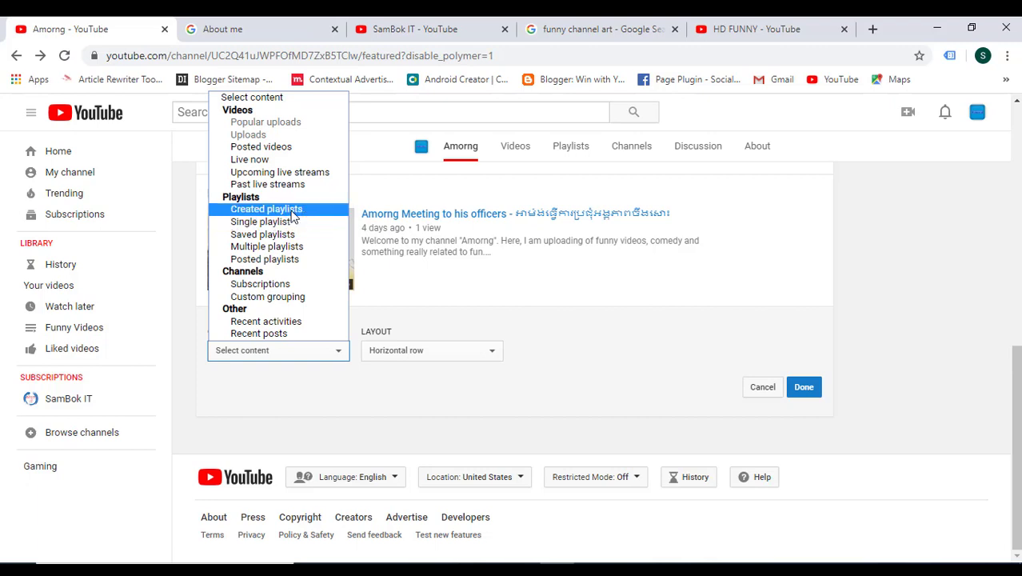
click(264, 222)
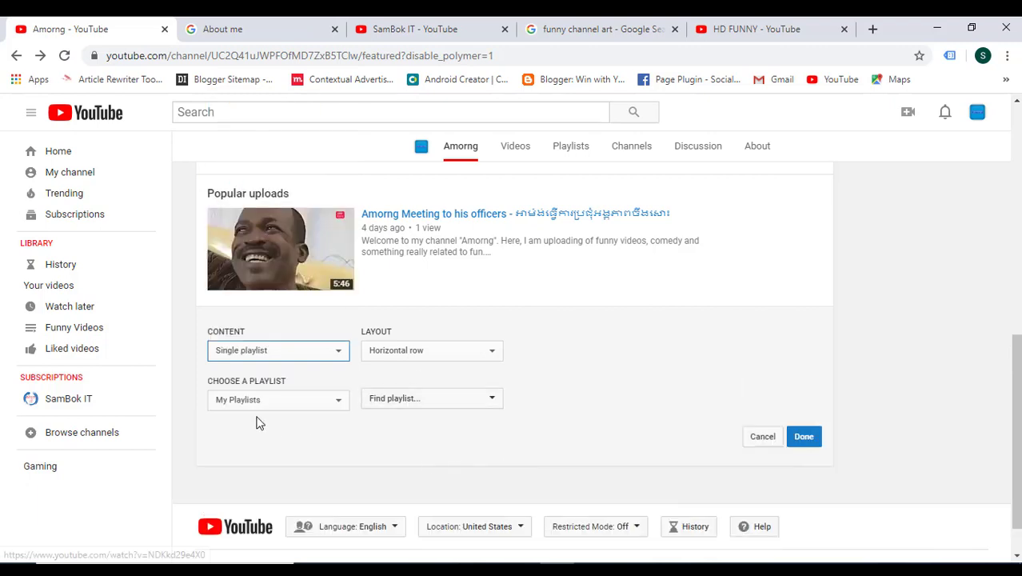
scroll(470, 415, down, 1)
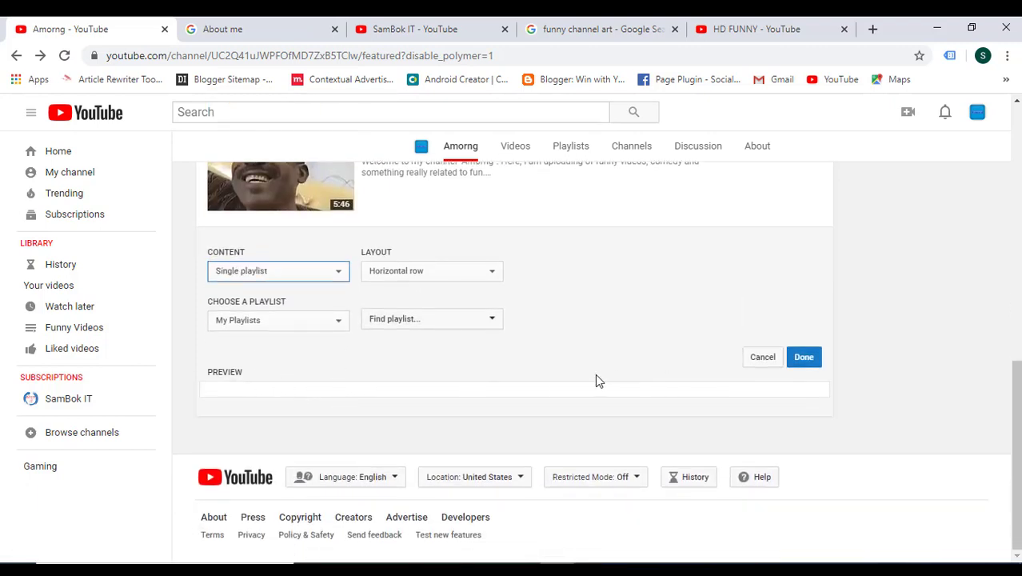
click(419, 322)
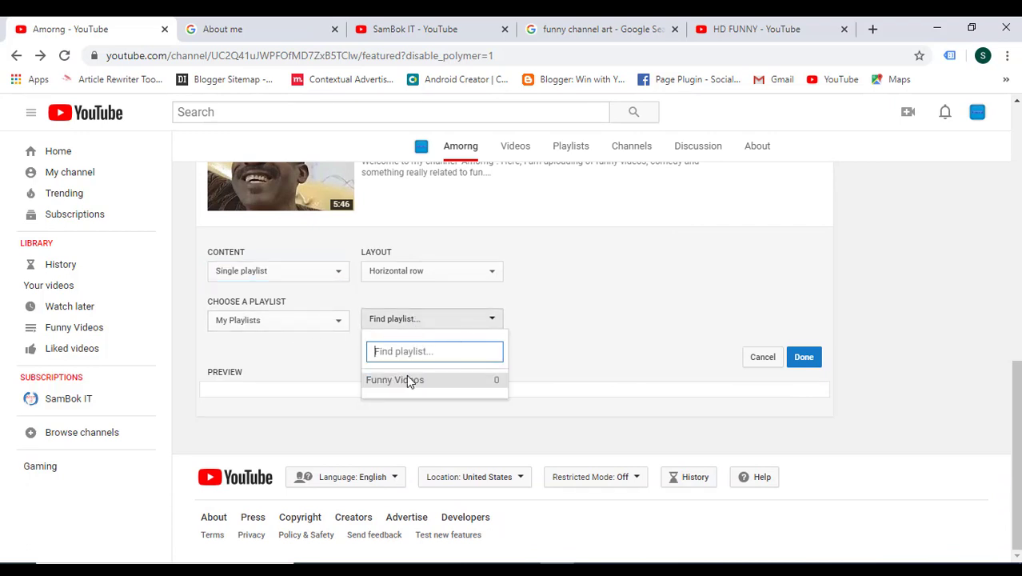
click(408, 381)
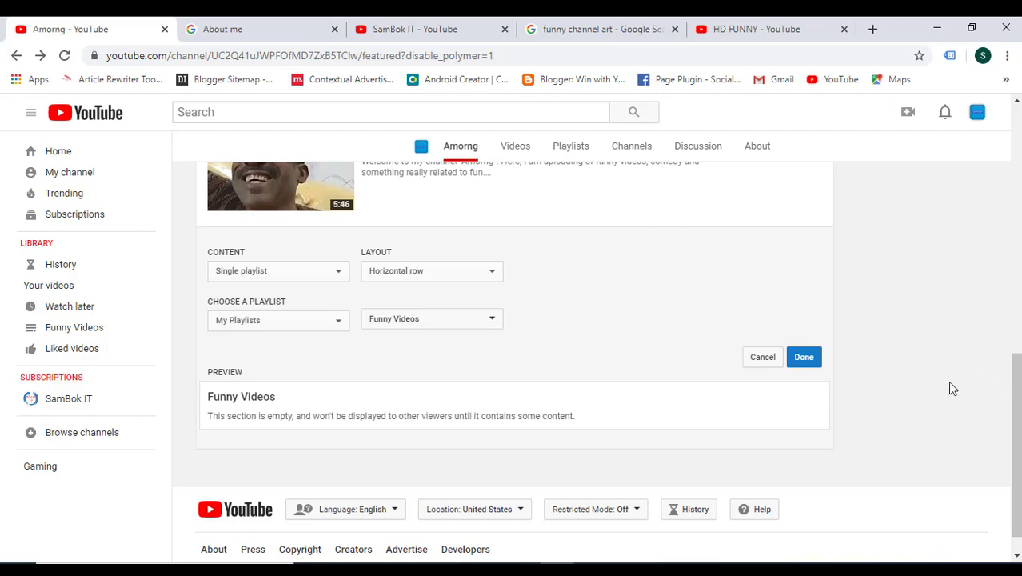
click(814, 359)
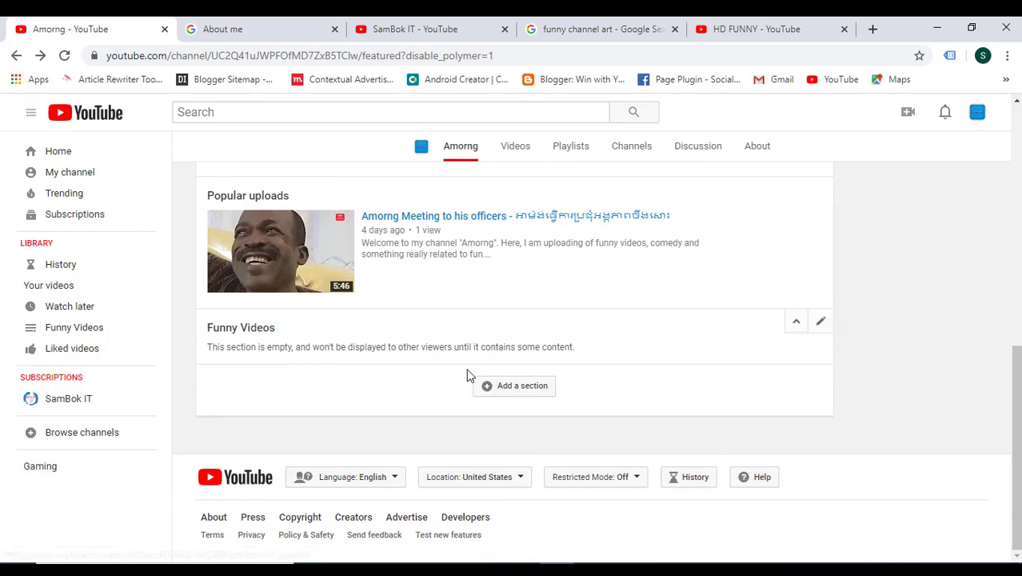
- Review the channel home page's sections and open YouTube Studio for the Amorng channel
scroll(337, 346, up, 2)
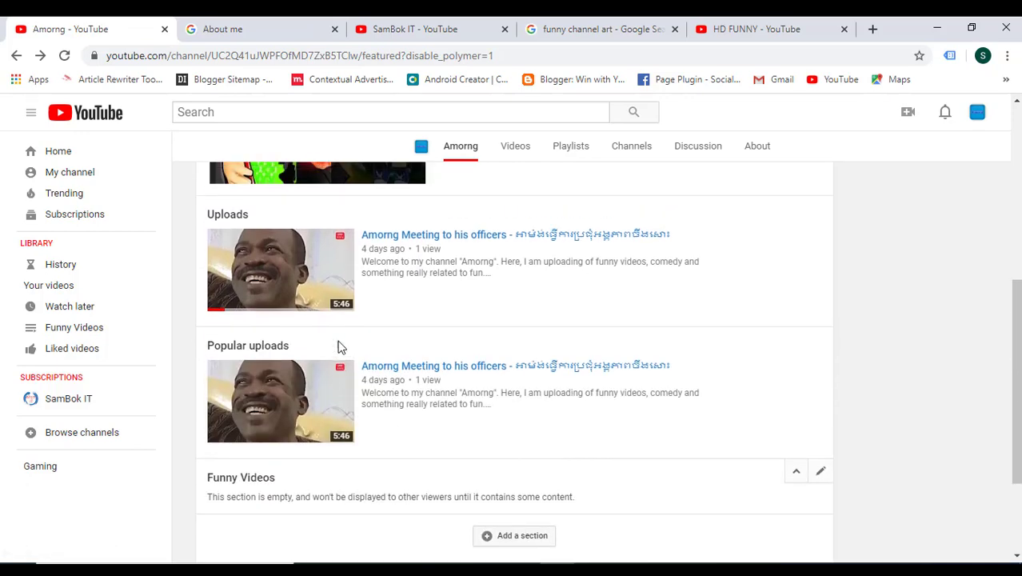
scroll(746, 332, up, 4)
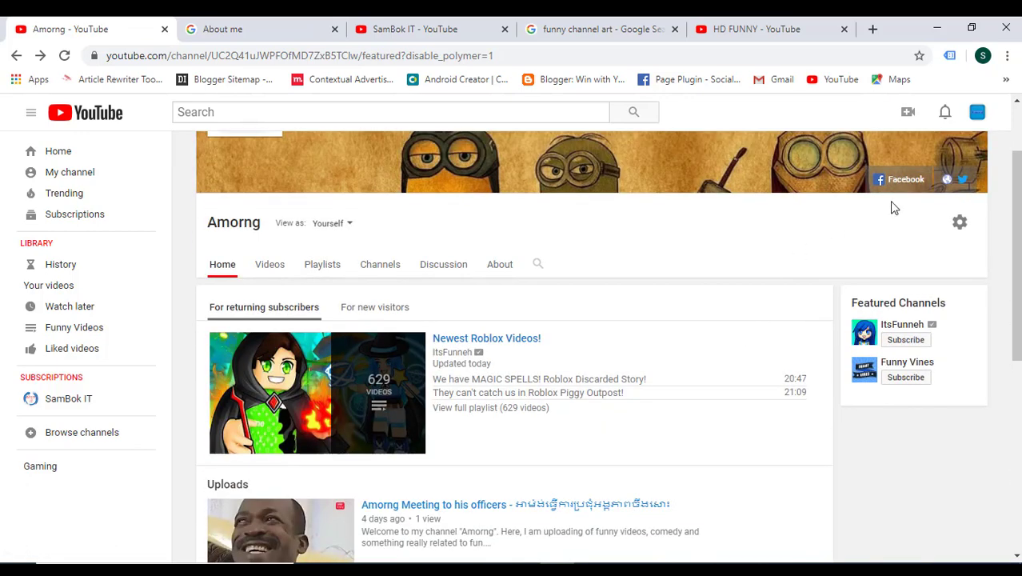
scroll(890, 206, up, 3)
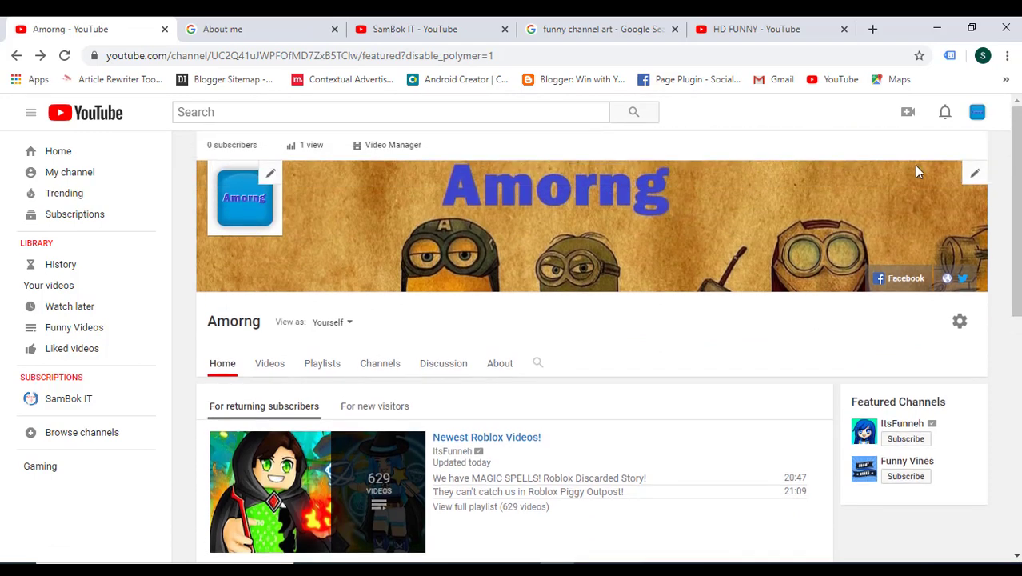
click(977, 116)
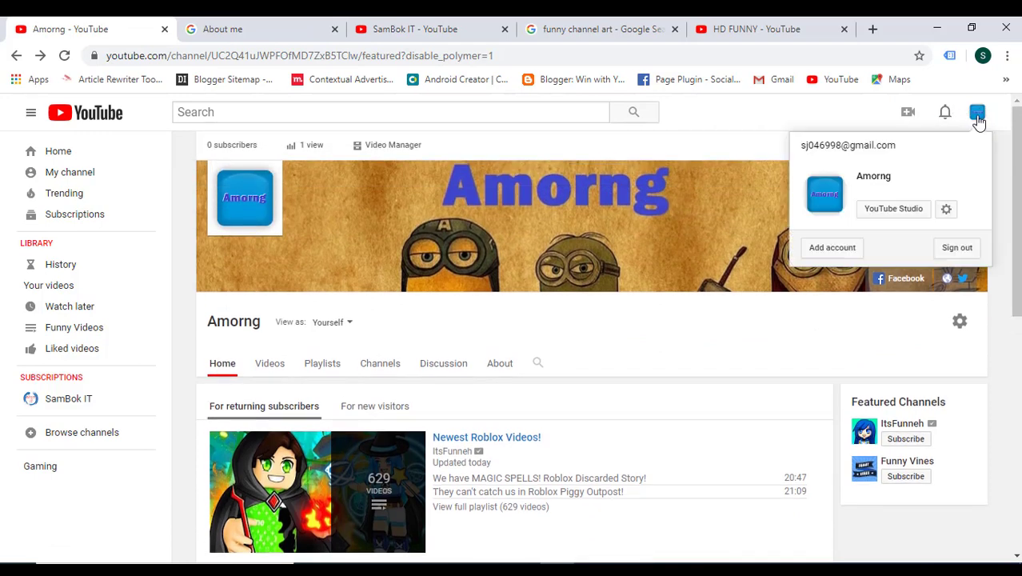
click(910, 214)
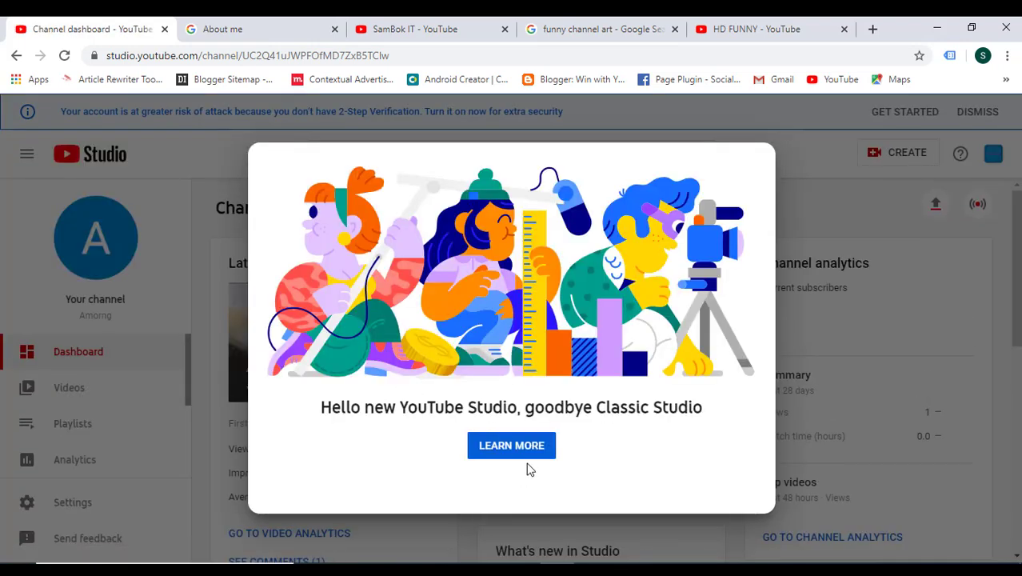
- Dismiss the new YouTube Studio announcement and close the introduction video it opens
click(520, 452)
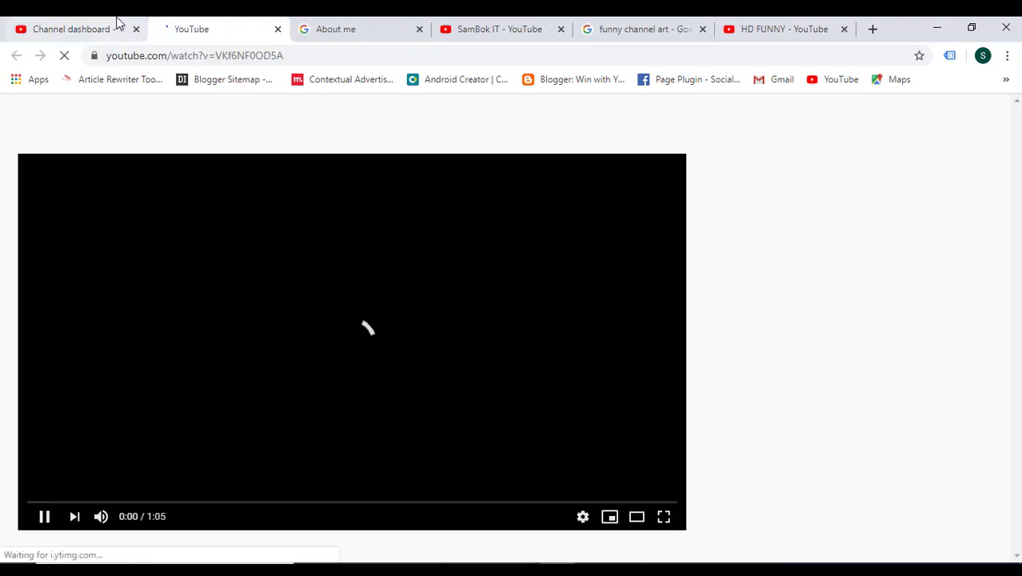
click(120, 24)
click(239, 176)
click(217, 29)
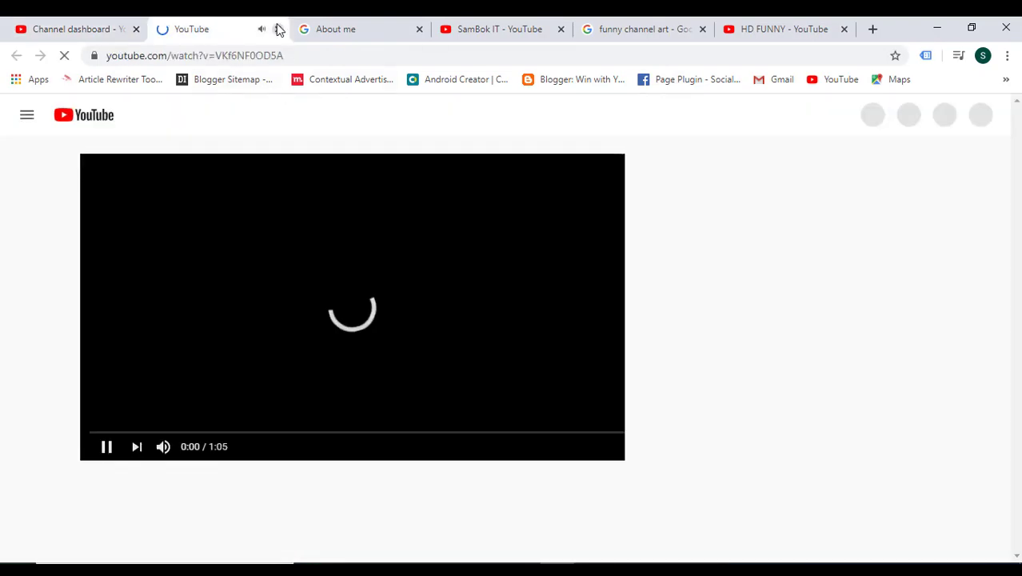
click(278, 29)
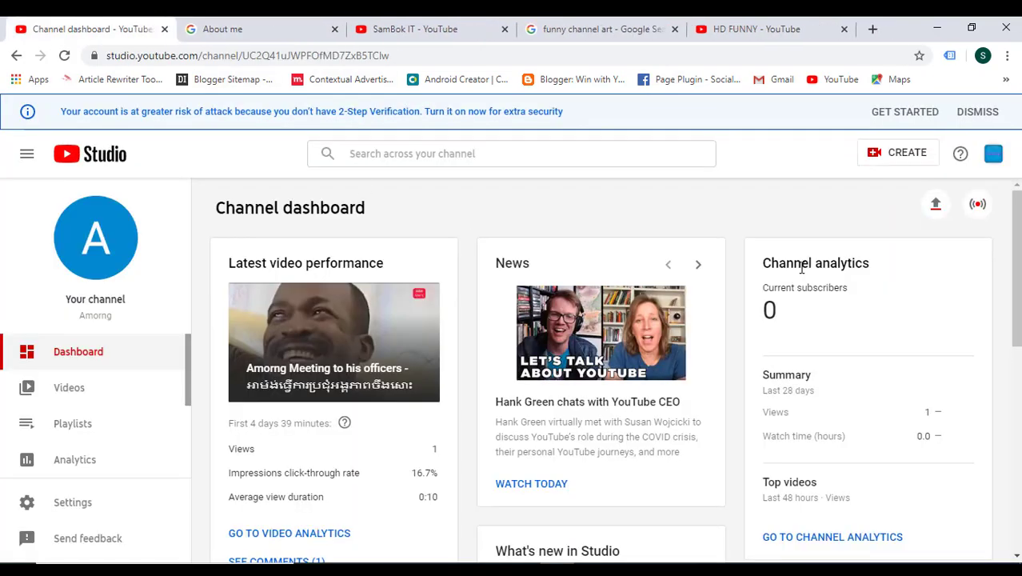
- Add the uploaded video "Amorng Meeting to his officers" to the "Funny Videos" playlist and dismiss the video list tip
scroll(443, 375, down, 2)
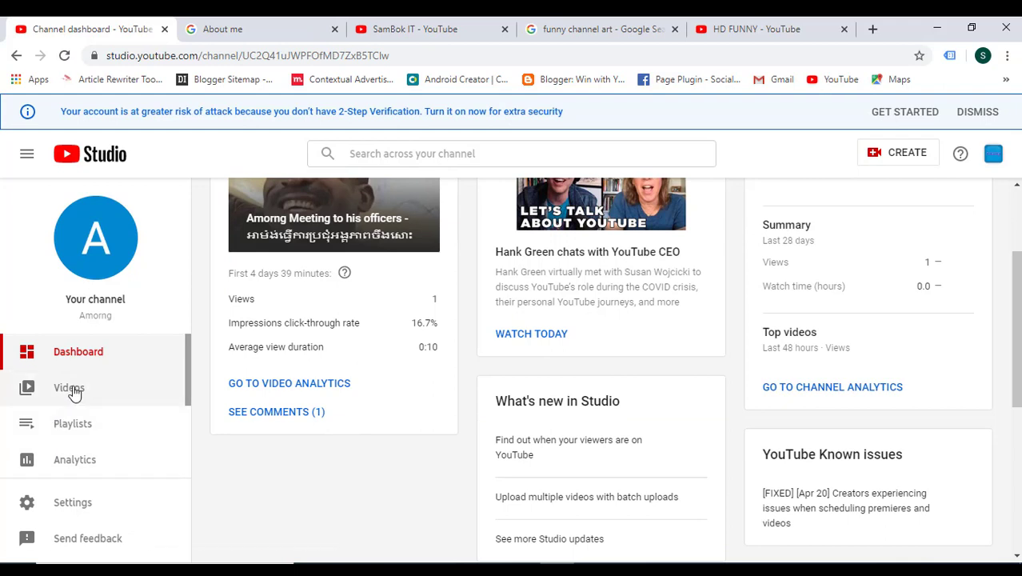
click(71, 389)
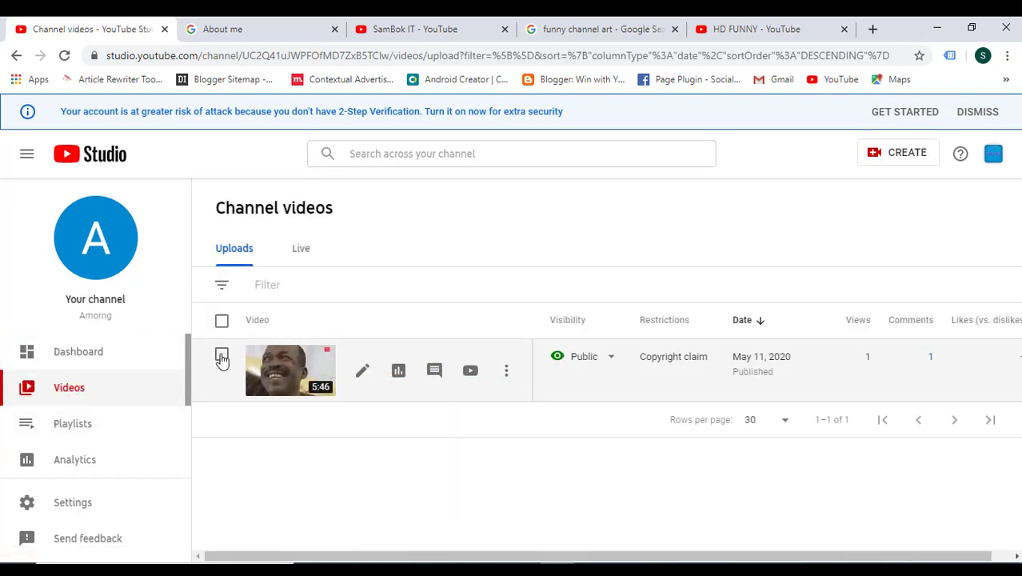
click(222, 358)
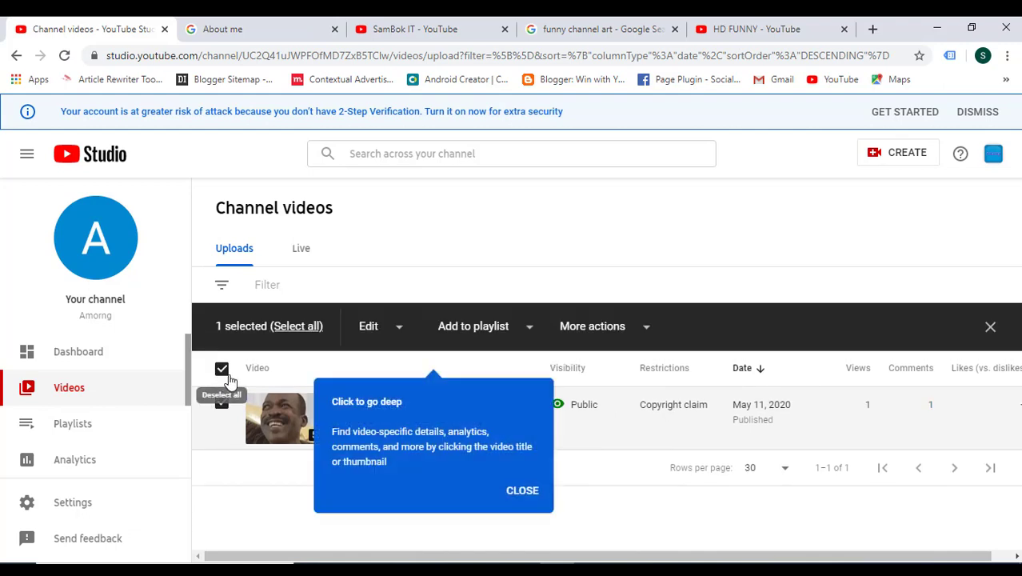
click(478, 337)
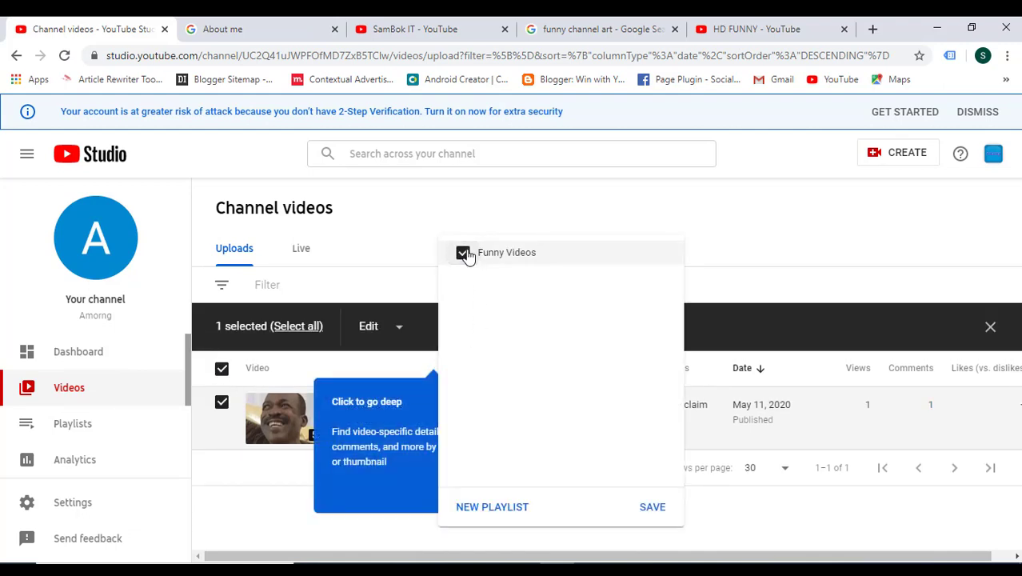
click(645, 511)
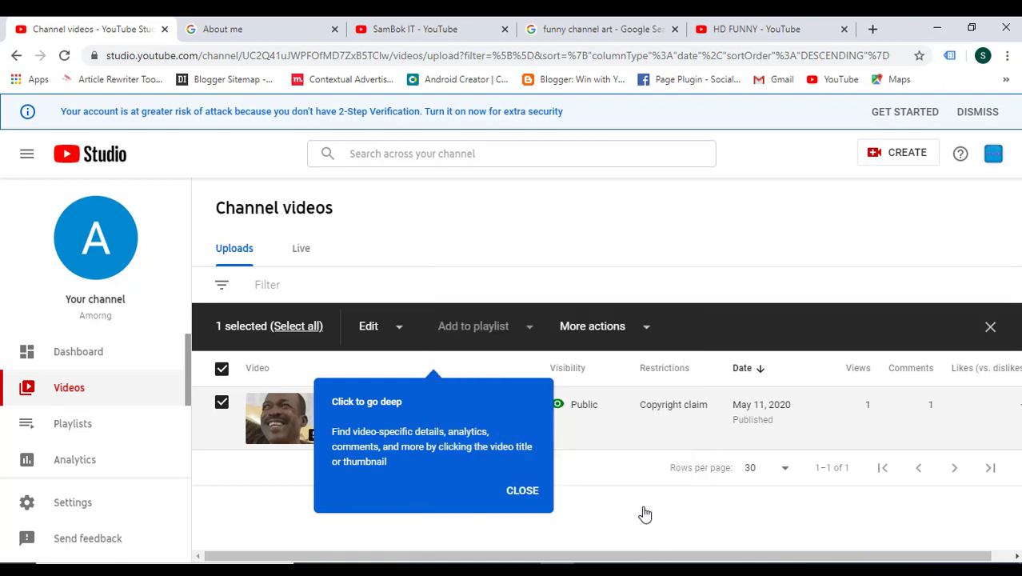
click(505, 495)
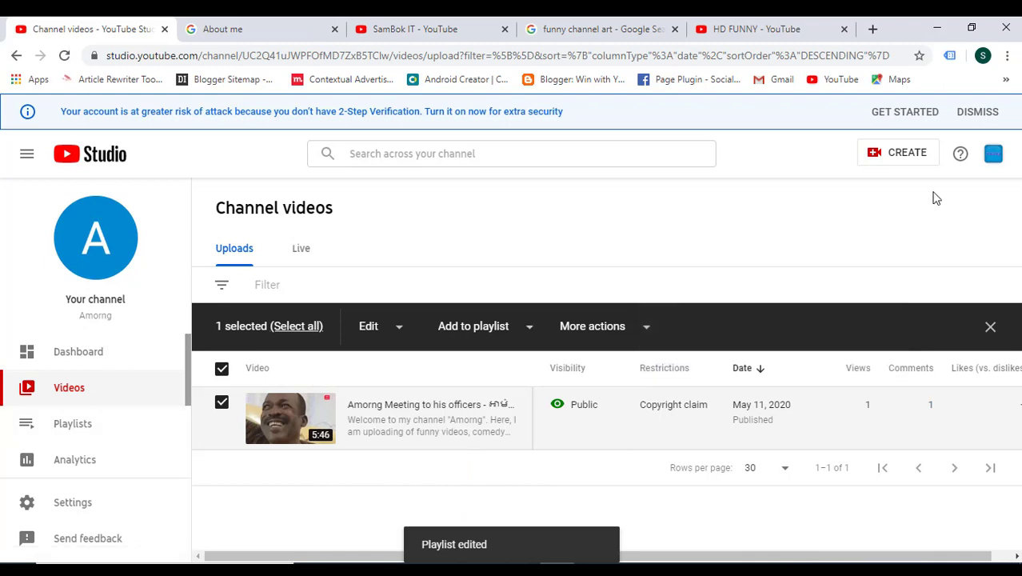
- Return to the Amorng channel page and check the content of its "Funny Videos" section
click(992, 156)
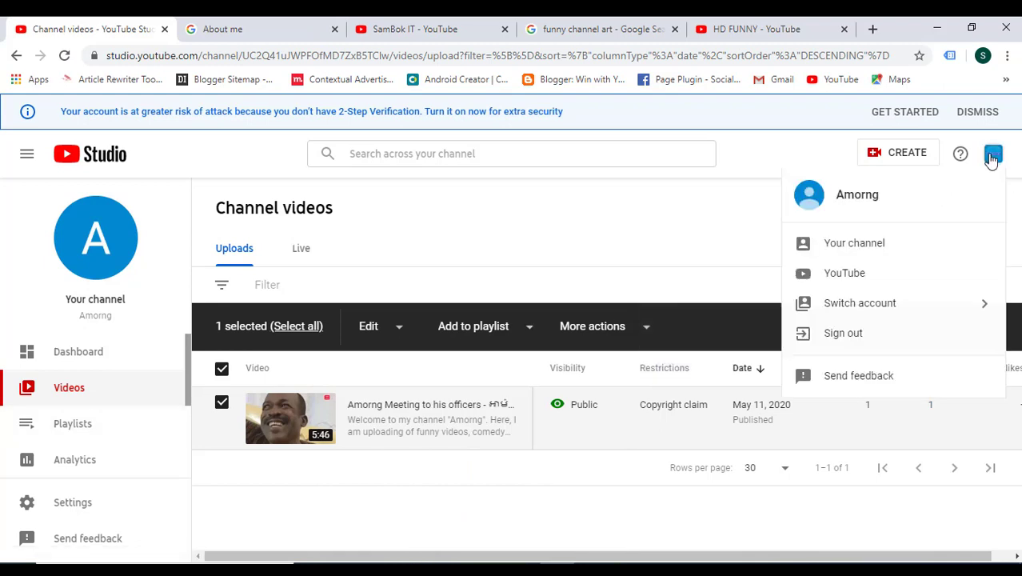
click(847, 246)
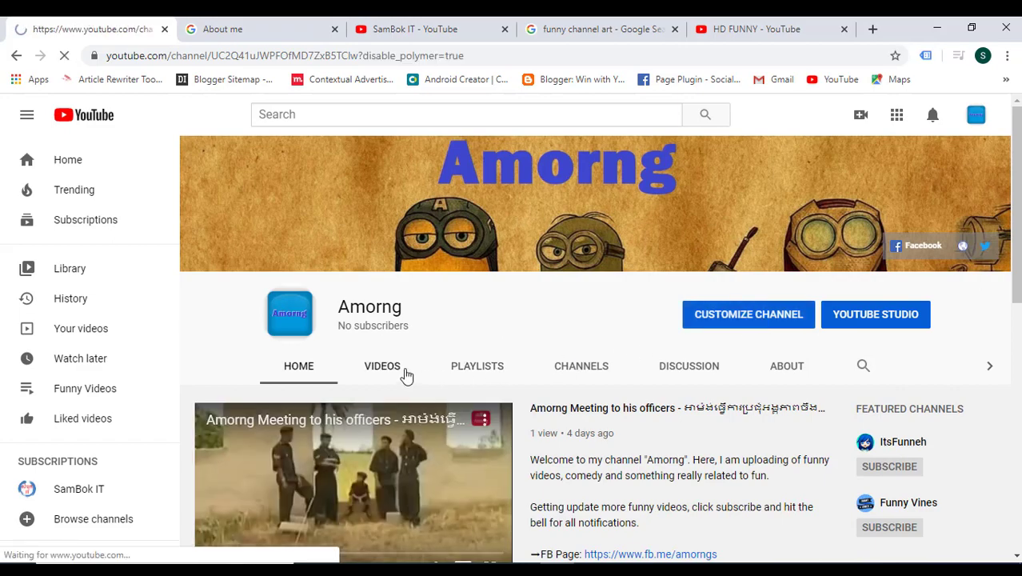
scroll(358, 331, down, 8)
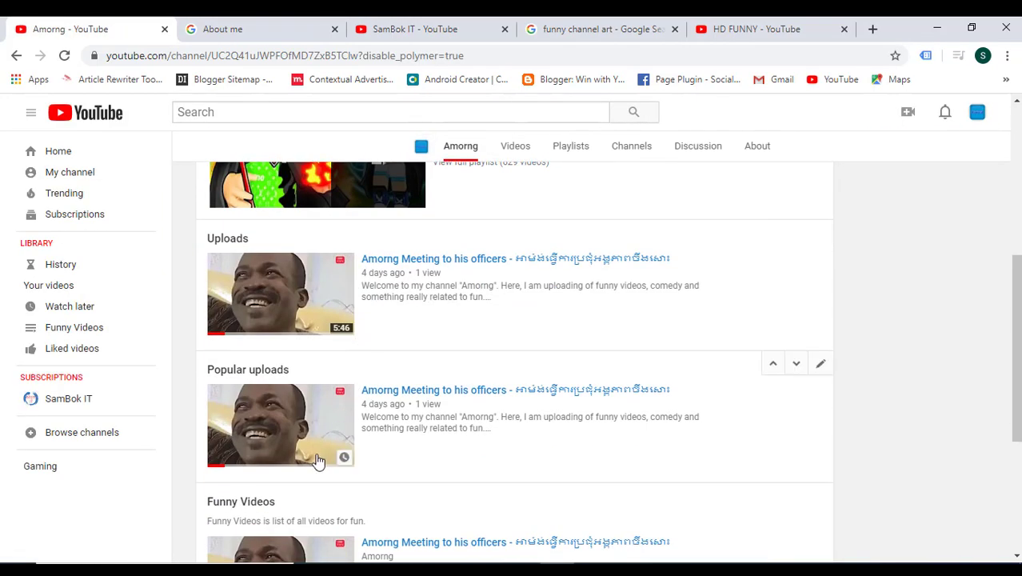
scroll(320, 457, down, 4)
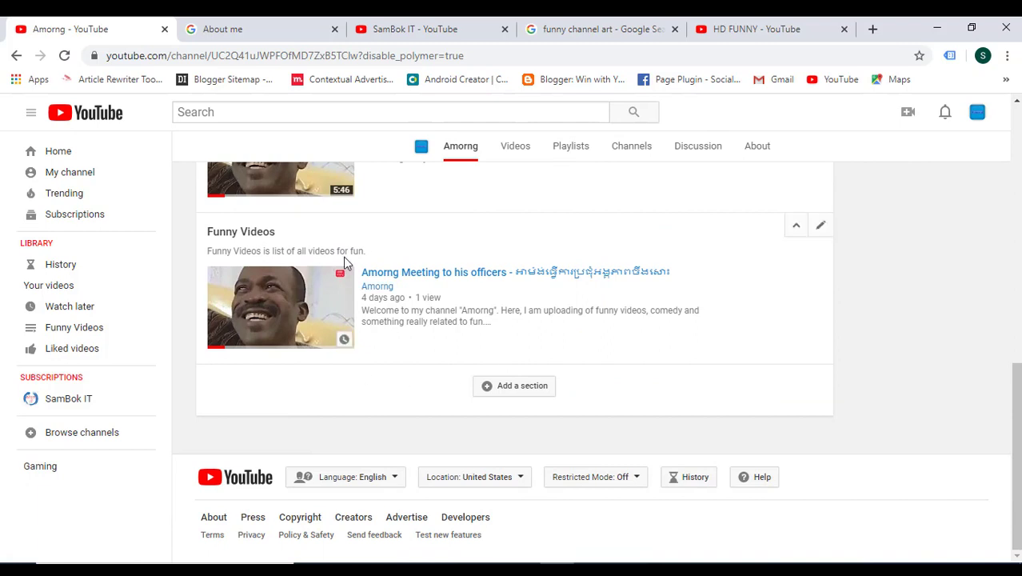